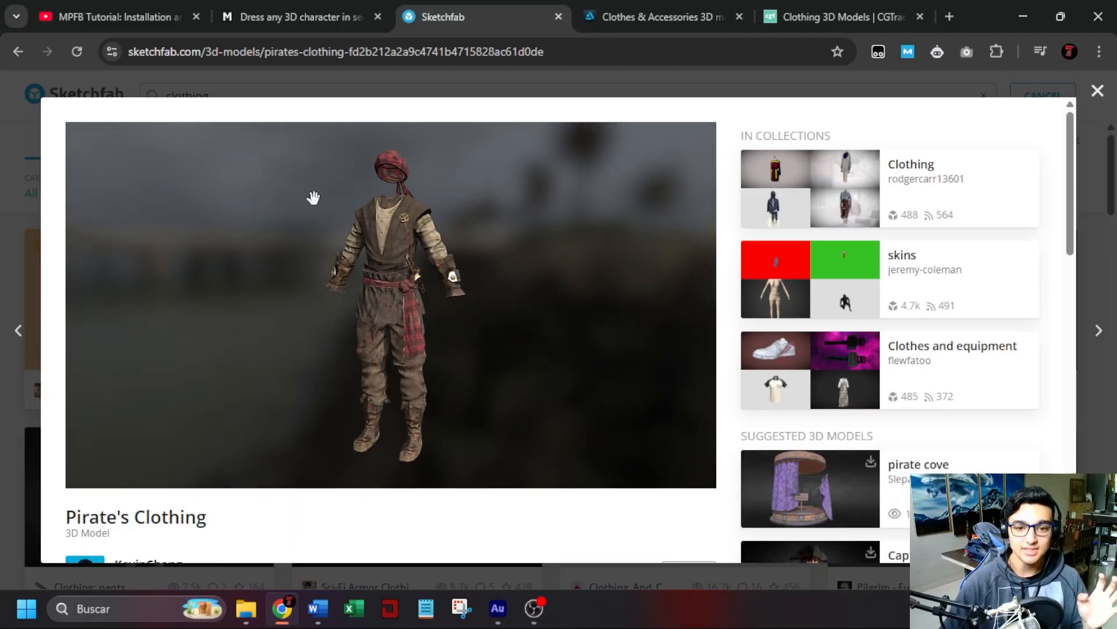
Inspect the Pirate's Clothing 3D model from several angles in its preview.
drag(429, 386, 477, 391)
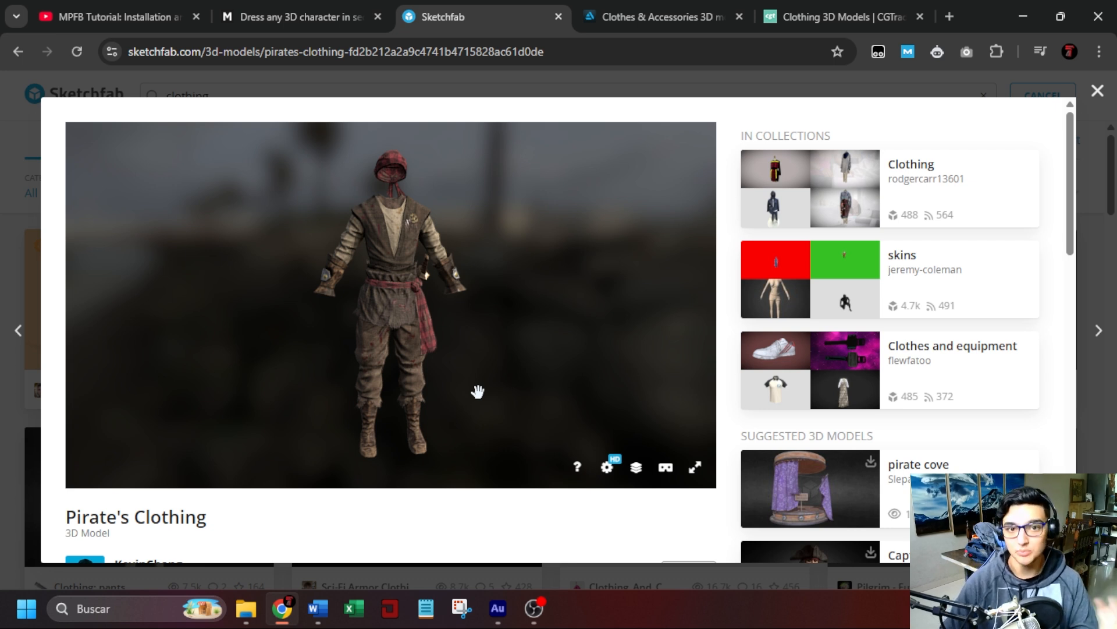
drag(478, 392, 479, 361)
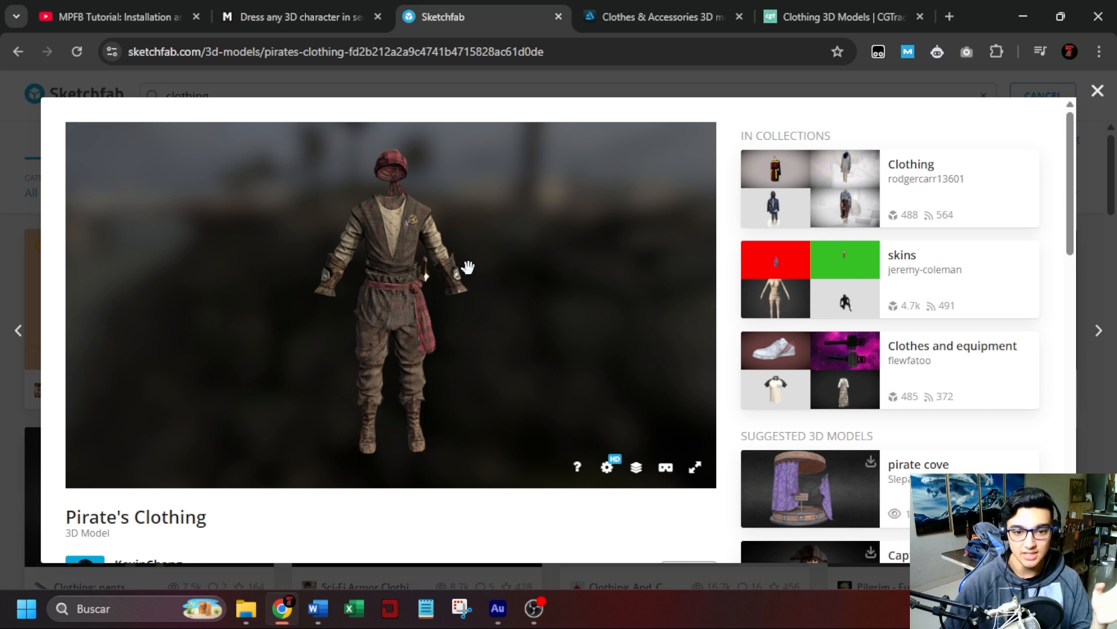
drag(416, 233, 408, 222)
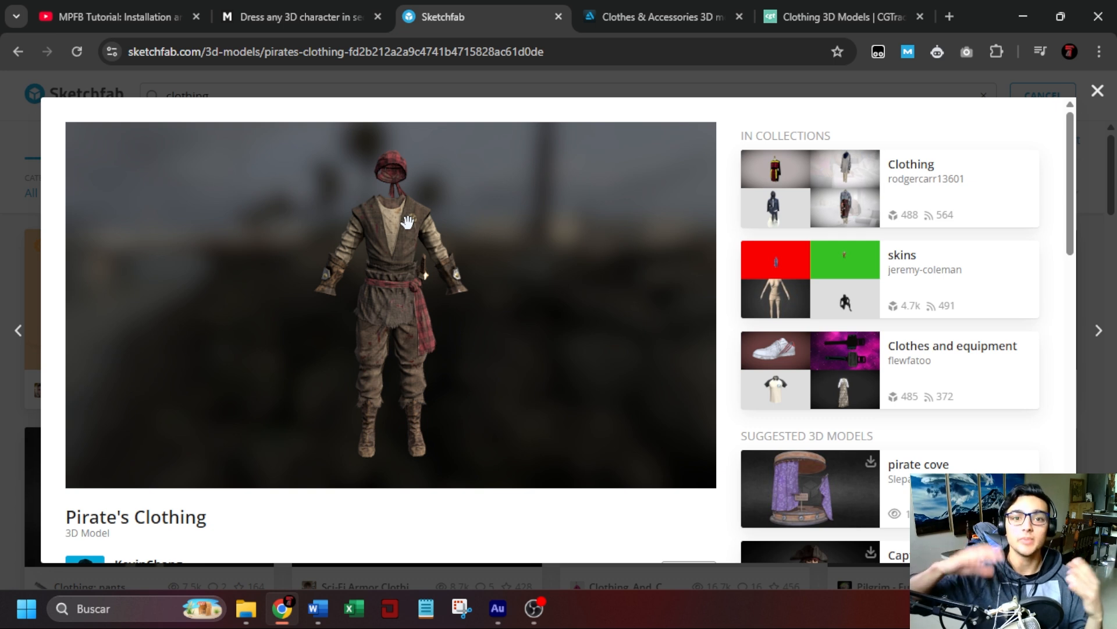
Browse the ArtStation clothes and accessories listings and open the Mens - Check Suit Set product.
key(ctrl+Tab)
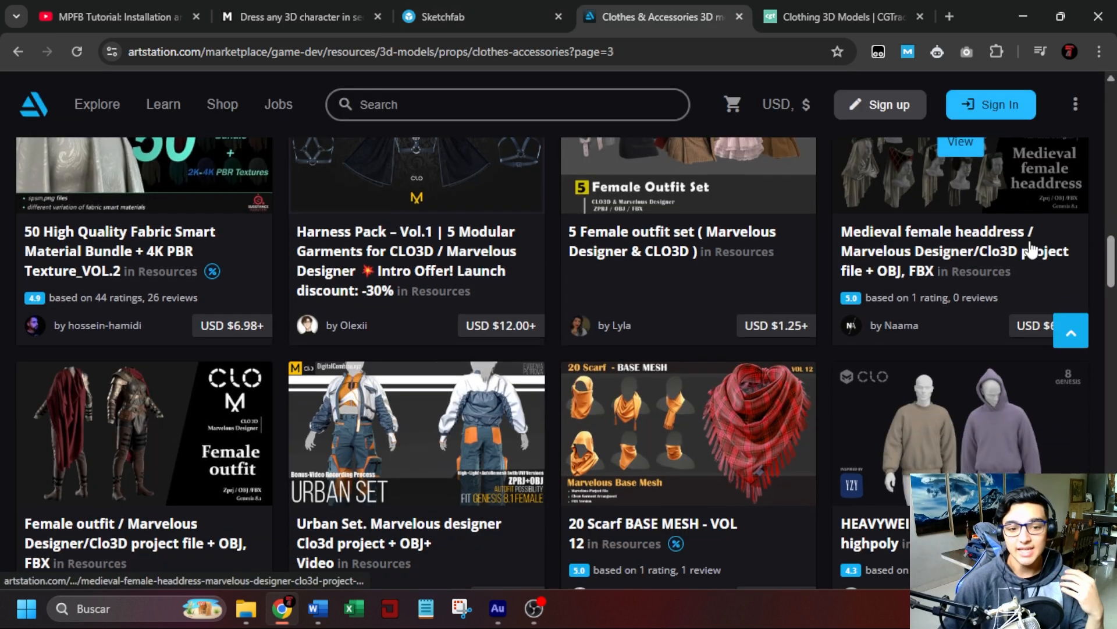
scroll(1030, 249, down, 8)
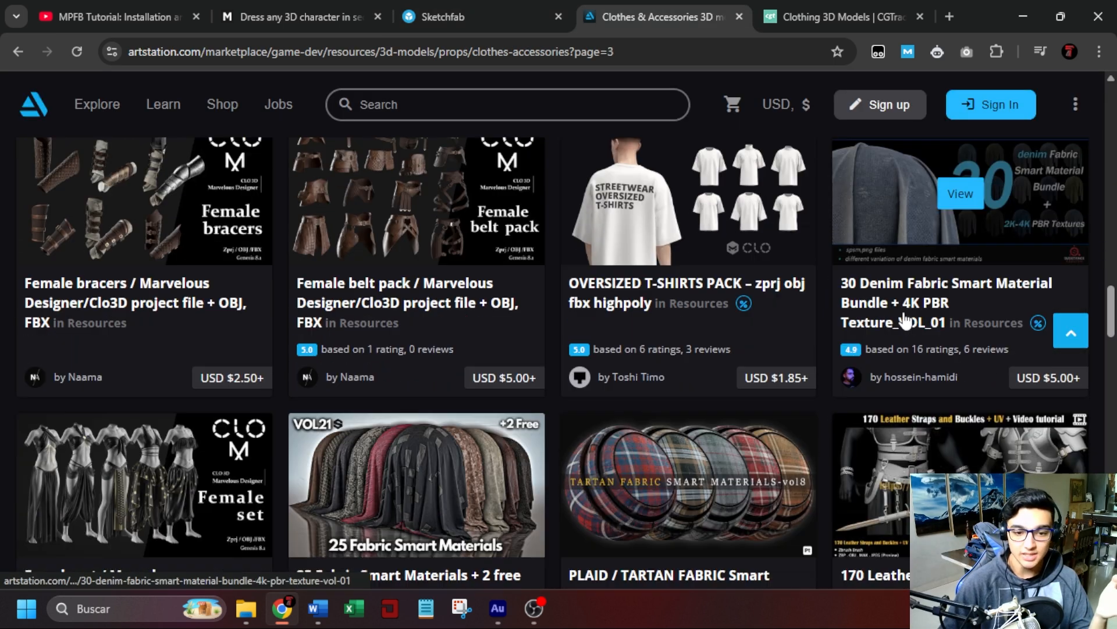
scroll(905, 320, down, 6)
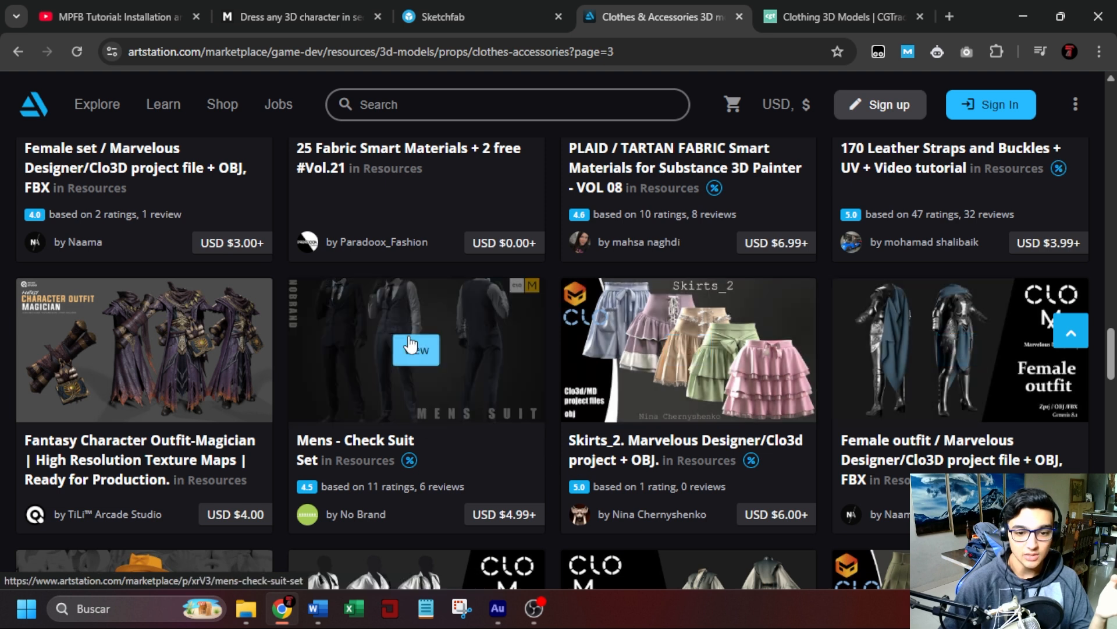
click(486, 382)
Look through the first rendered preview images of the suit set on its product page.
scroll(732, 425, down, 3)
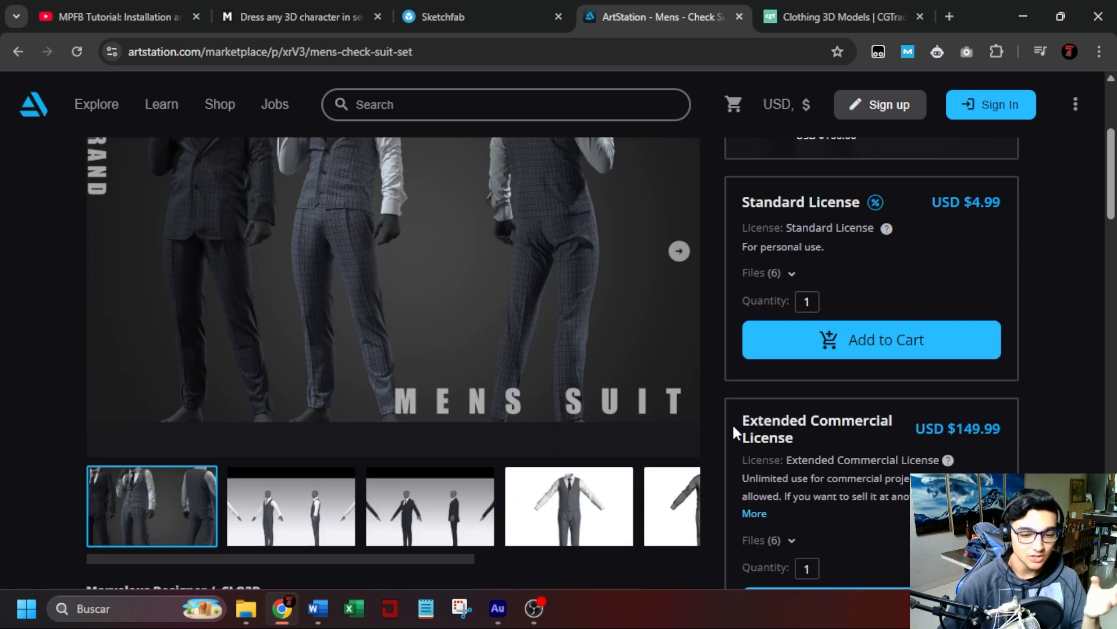
click(282, 511)
scroll(478, 374, up, 1)
scroll(400, 349, down, 1)
click(157, 500)
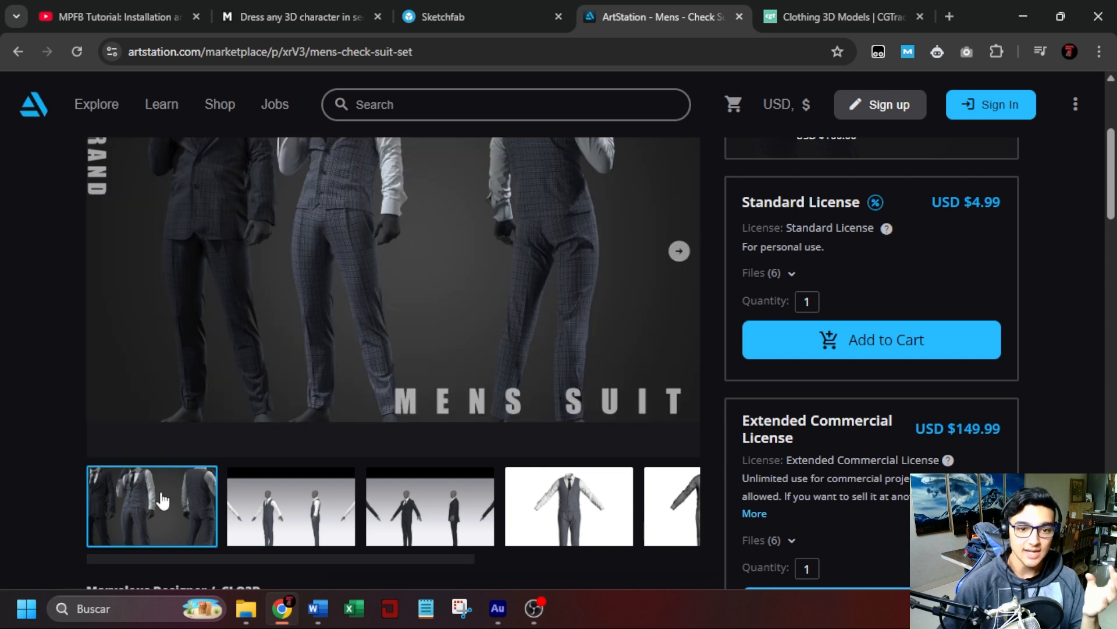
scroll(391, 224, up, 1)
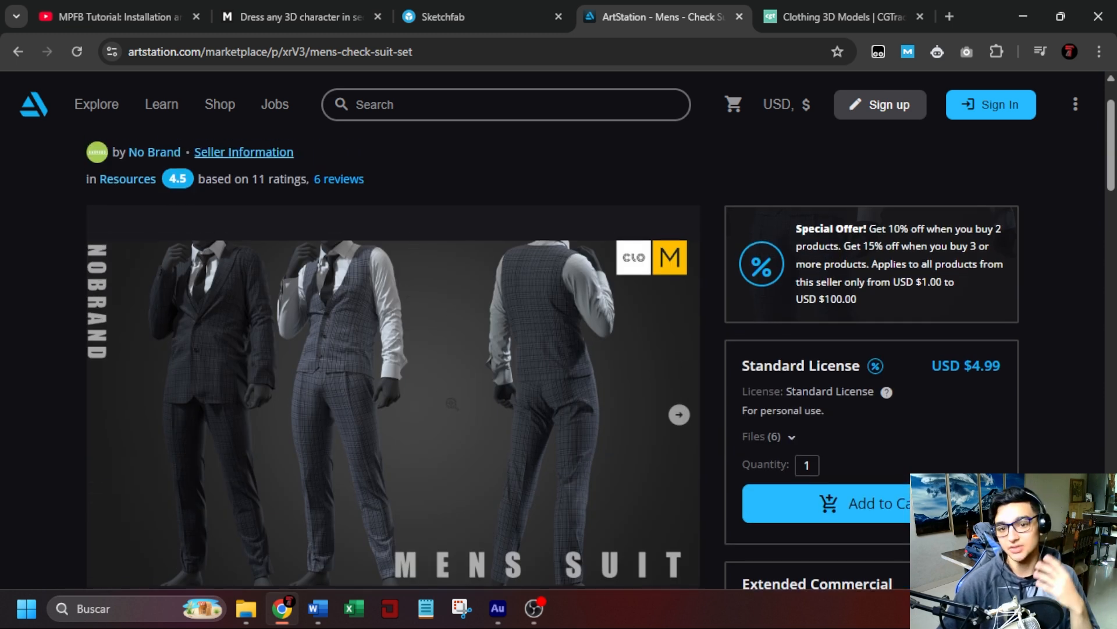
scroll(453, 405, down, 2)
scroll(453, 405, up, 3)
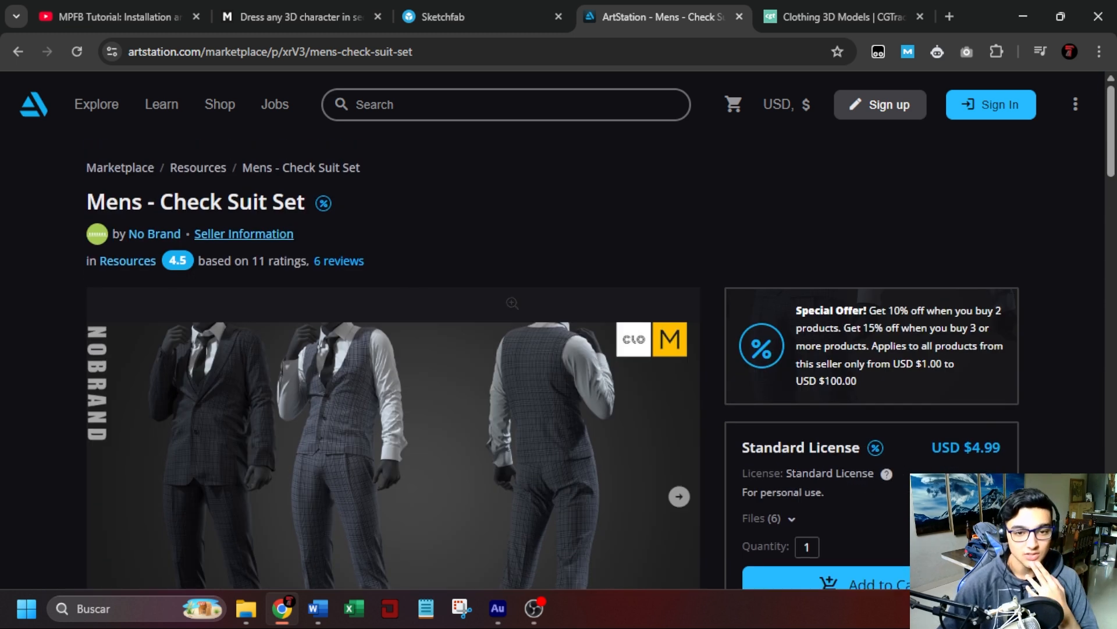
View the suit set's clothing-only preview and the wireframe preview of its mesh.
scroll(454, 405, down, 3)
click(575, 506)
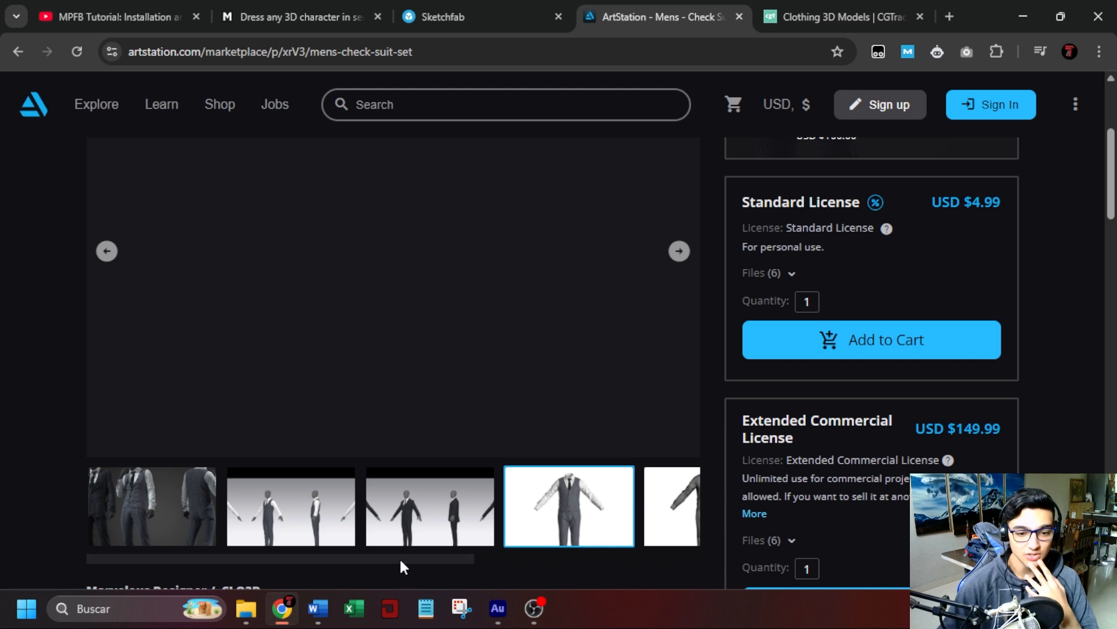
drag(399, 559, 549, 555)
scroll(455, 315, up, 1)
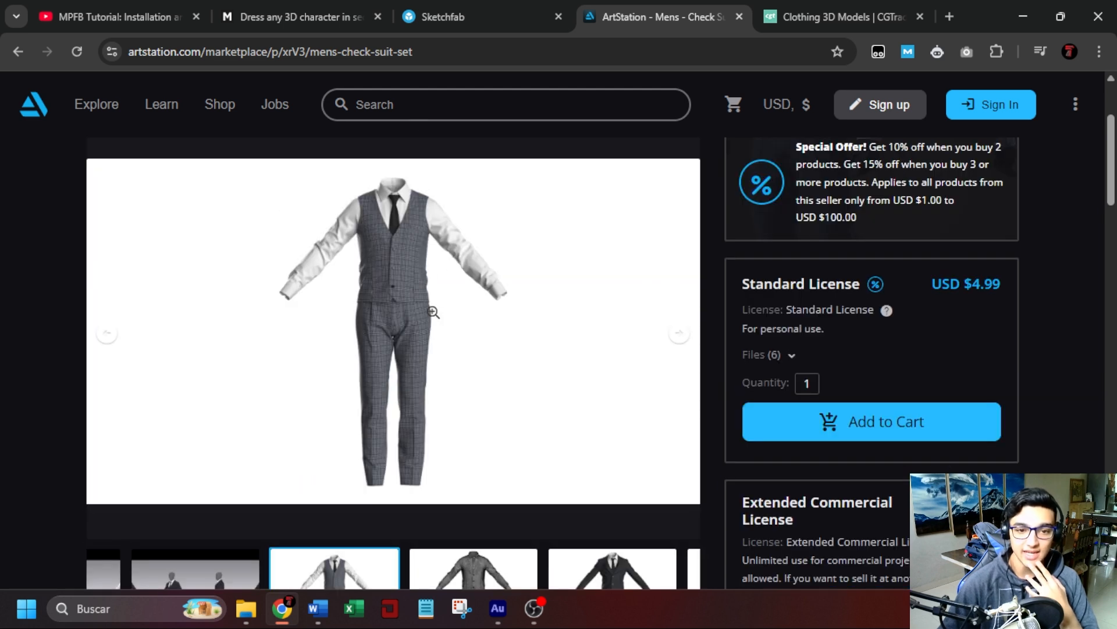
scroll(503, 499, down, 2)
click(474, 424)
scroll(350, 283, up, 2)
Check the product description, highlighting the OBJ,FBX file formats and the Marvelous Designer / CLO3D heading.
scroll(402, 298, down, 6)
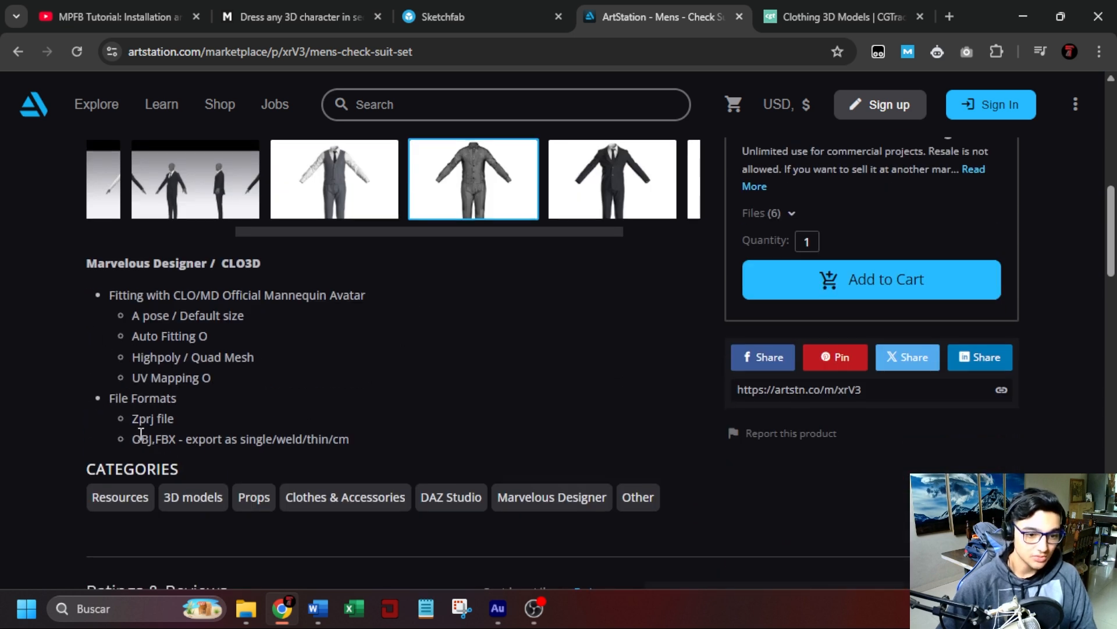
drag(133, 439, 174, 431)
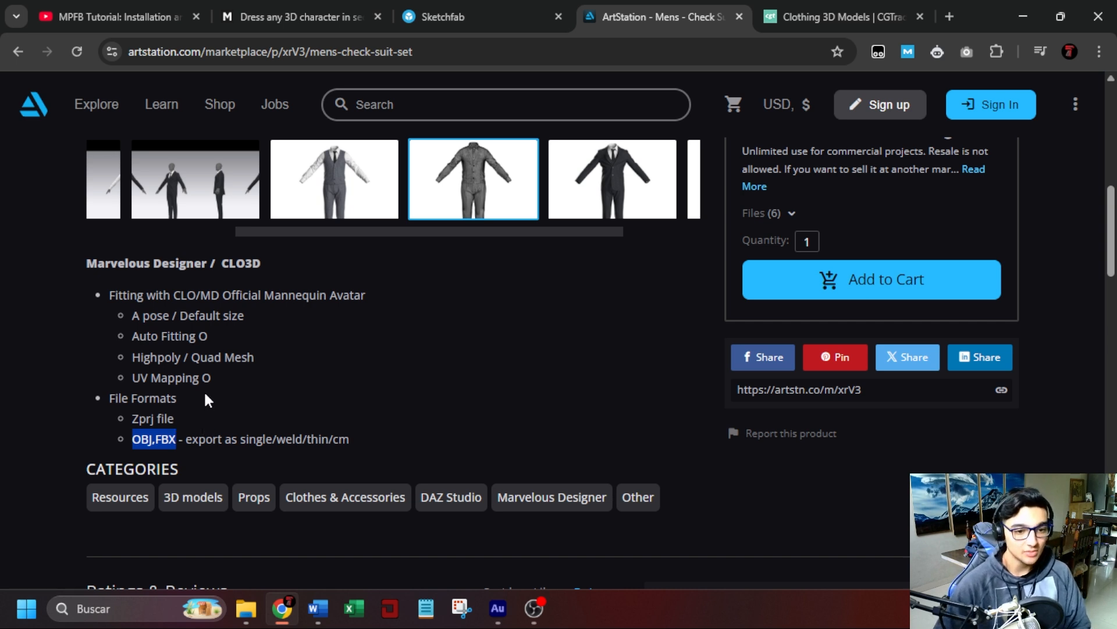
scroll(206, 399, up, 6)
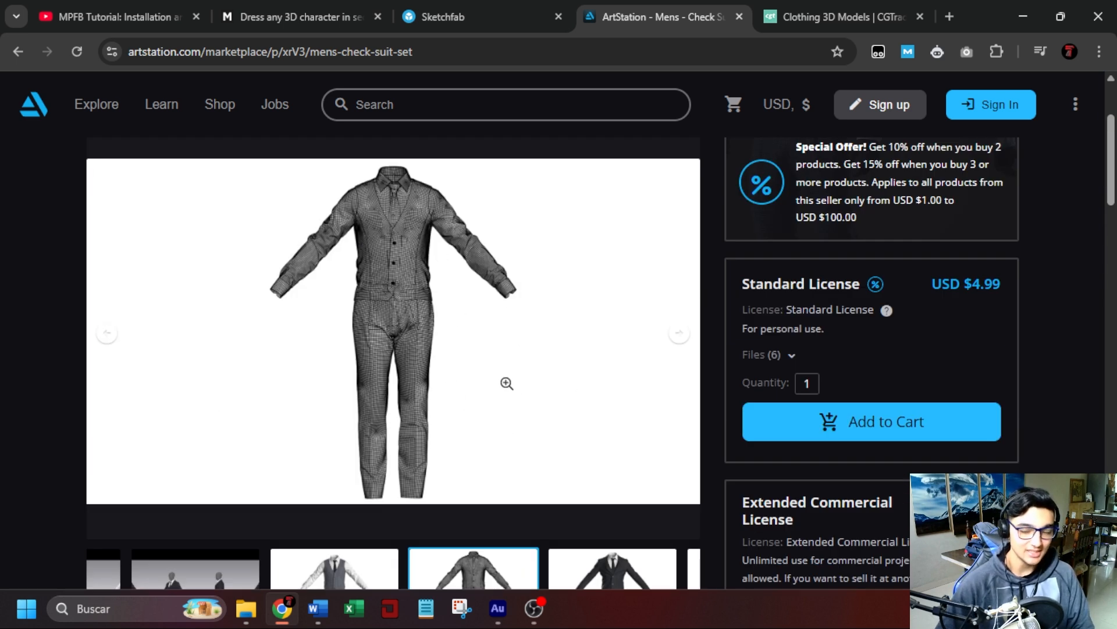
scroll(506, 383, down, 6)
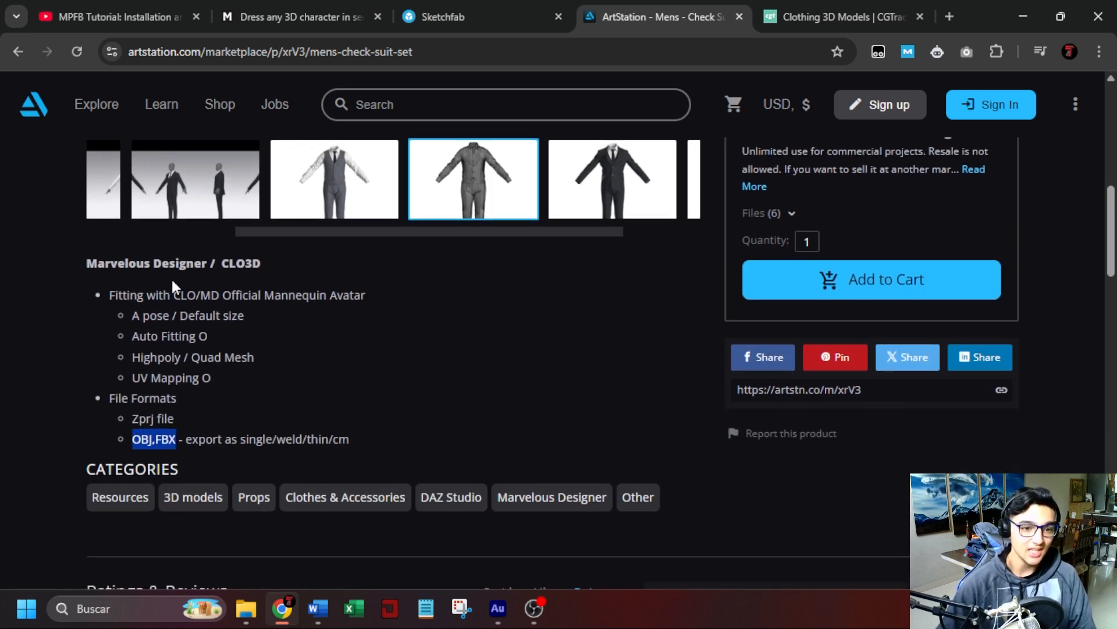
drag(97, 263, 218, 263)
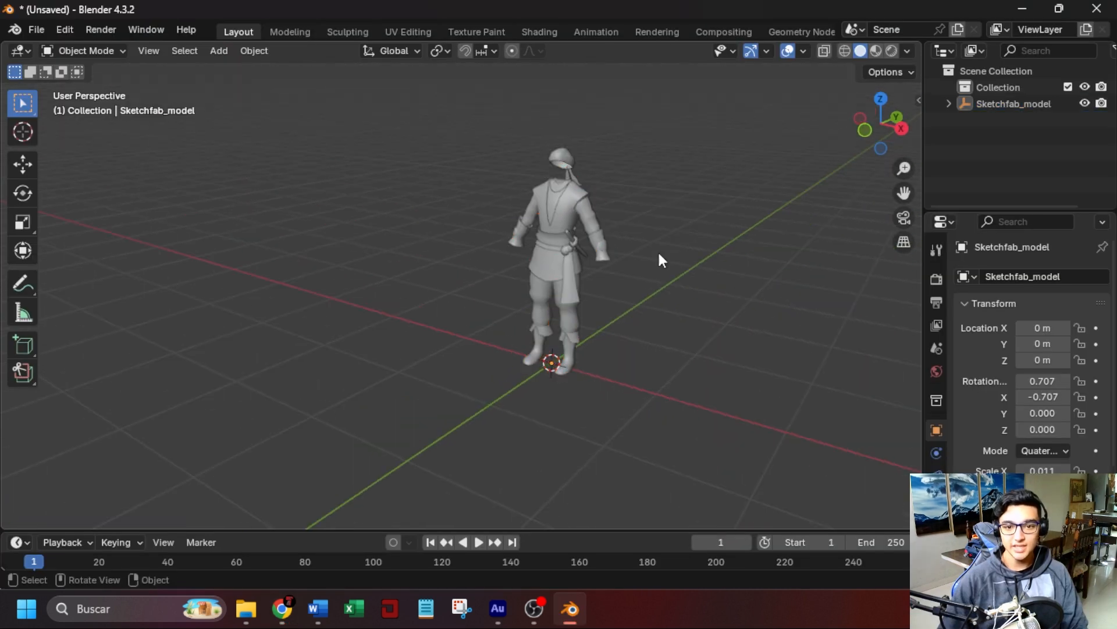
Examine the pirate outfit in Blender, selecting its separate pieces and test-moving the gauntlets.
shift+middle_drag(527, 263, 642, 275)
scroll(547, 277, up, 5)
click(509, 244)
scroll(568, 258, up, 1)
middle_drag(570, 258, 476, 214)
click(507, 253)
click(603, 322)
click(613, 311)
key(g)
key(Escape)
Join all the pieces of the pirate outfit into a single object and test-move it.
scroll(582, 288, down, 3)
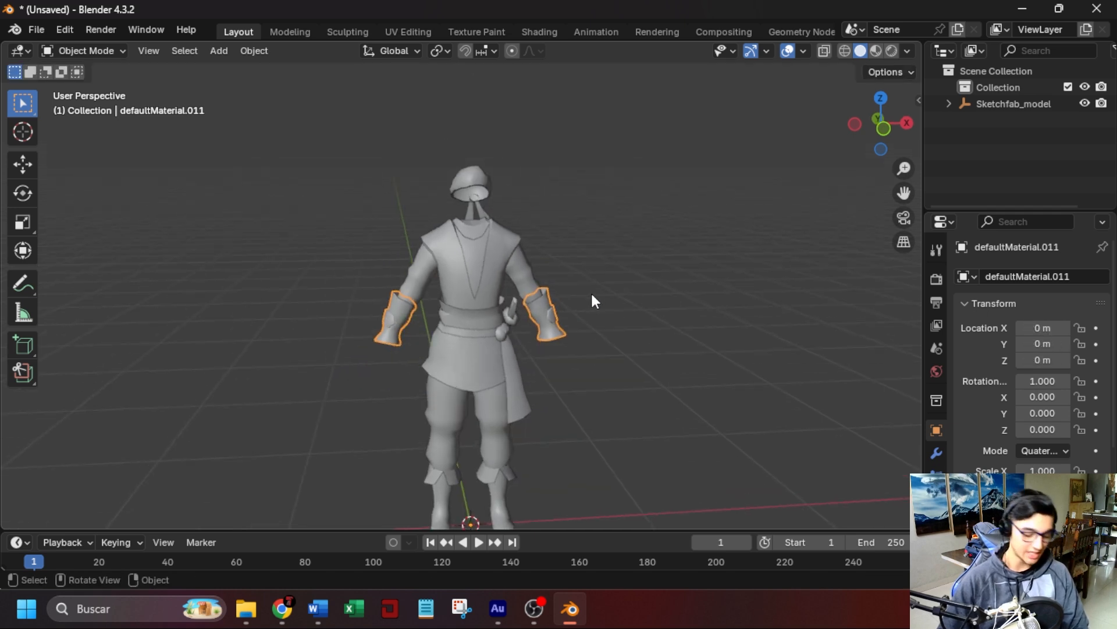
key(a)
key(ctrl+j)
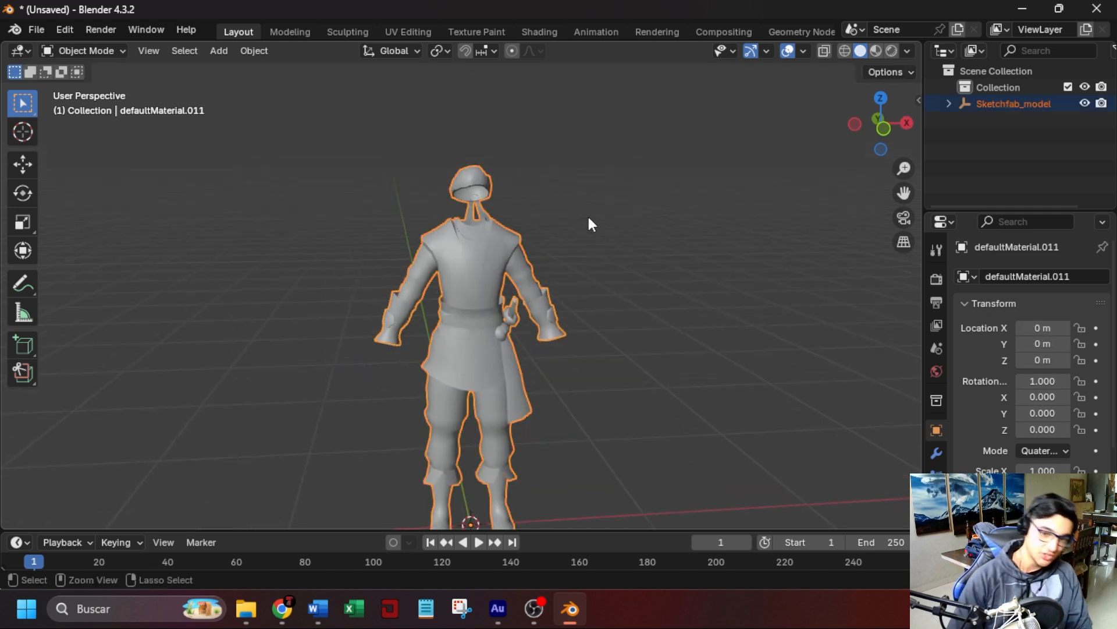
click(578, 226)
click(504, 268)
key(g)
key(Escape)
Enter Edit Mode on the joined outfit and select the linked geometry of the headscarf.
middle_drag(647, 401, 619, 404)
scroll(616, 394, up, 4)
shift+middle_drag(603, 315, 552, 340)
scroll(578, 344, up, 3)
shift+middle_drag(541, 284, 565, 317)
key(Tab)
middle_drag(536, 219, 481, 208)
key(l)
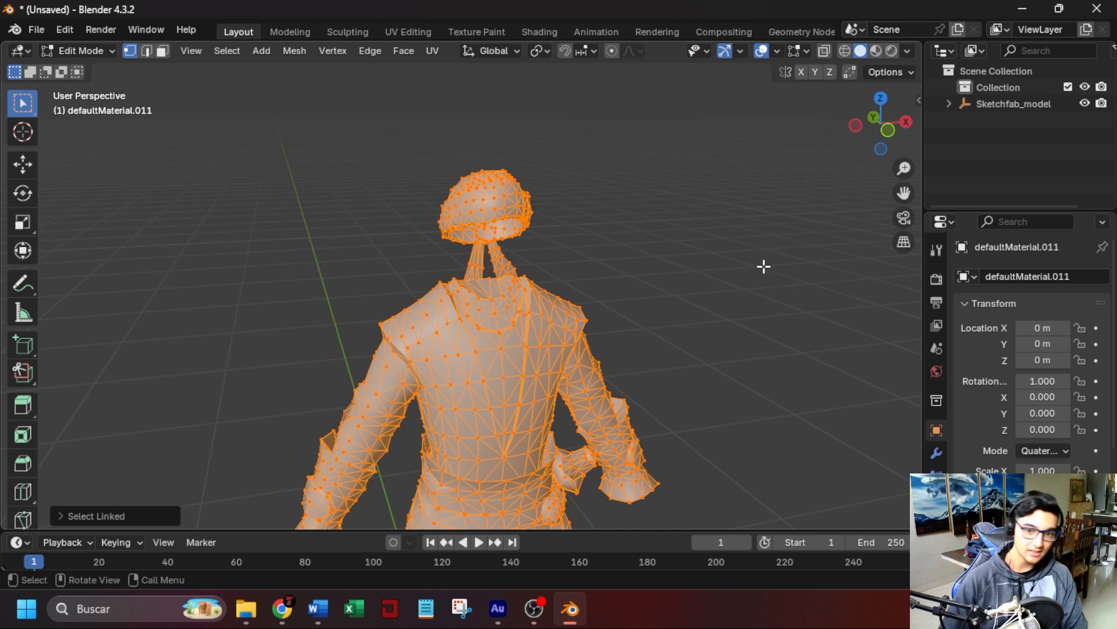
click(627, 243)
key(l)
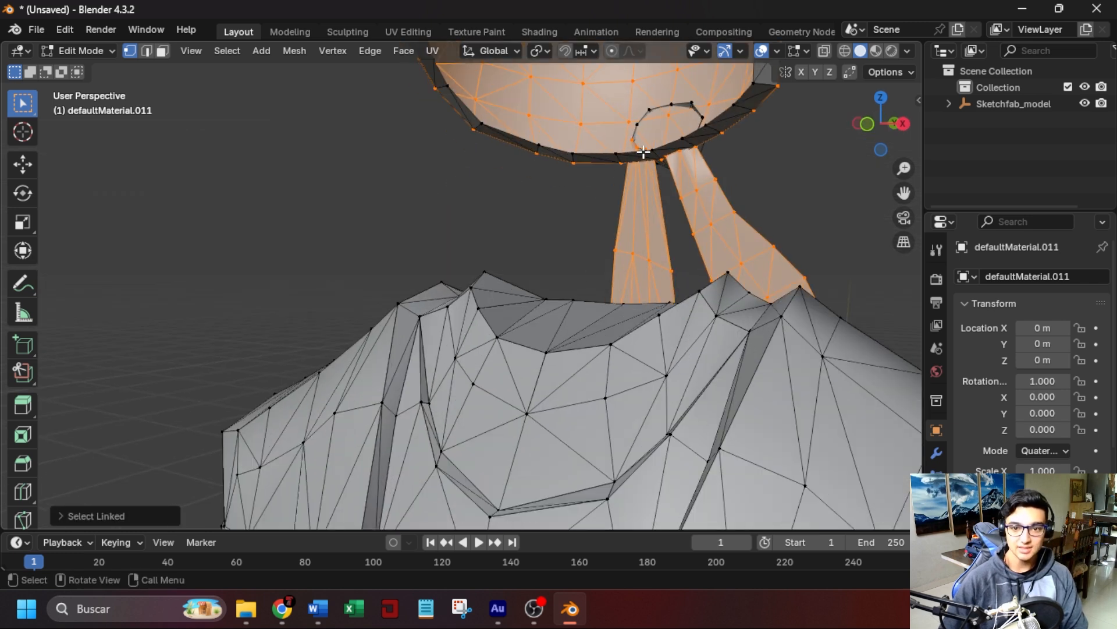
Extend the selection to the whole headscarf, including its inner rim, using wireframe shading, and return to solid shading.
scroll(644, 153, down, 2)
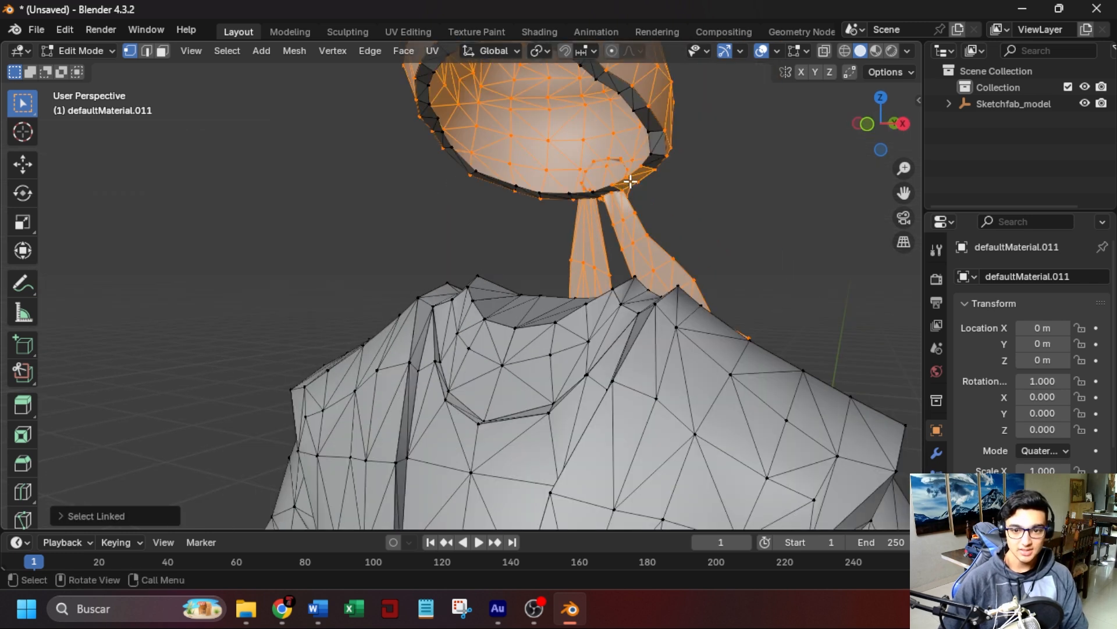
scroll(655, 145, down, 3)
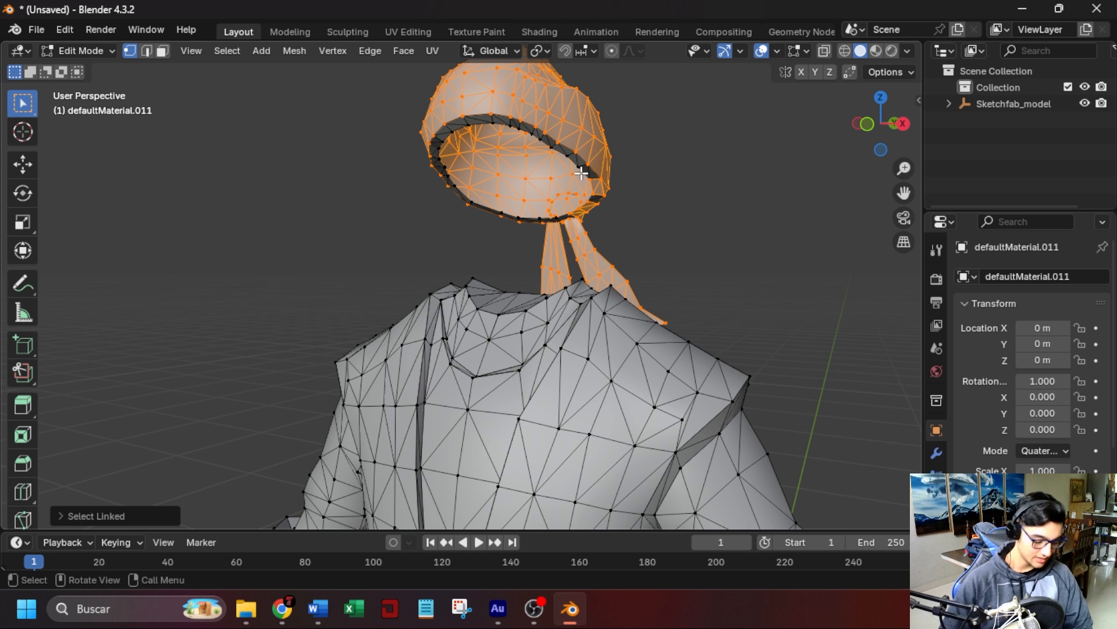
click(845, 50)
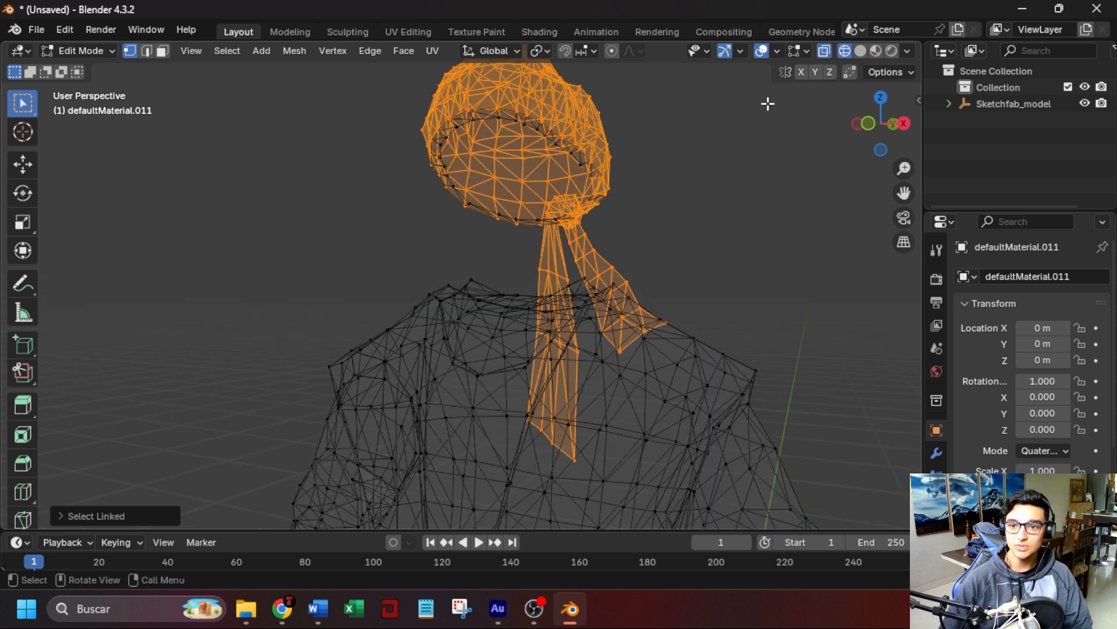
shift+middle_drag(651, 163, 656, 185)
drag(373, 130, 709, 260)
click(860, 51)
mouse_move(803, 192)
middle_down()
mouse_move(740, 279)
mouse_move(448, 281)
mouse_move(423, 142)
mouse_move(708, 233)
middle_up()
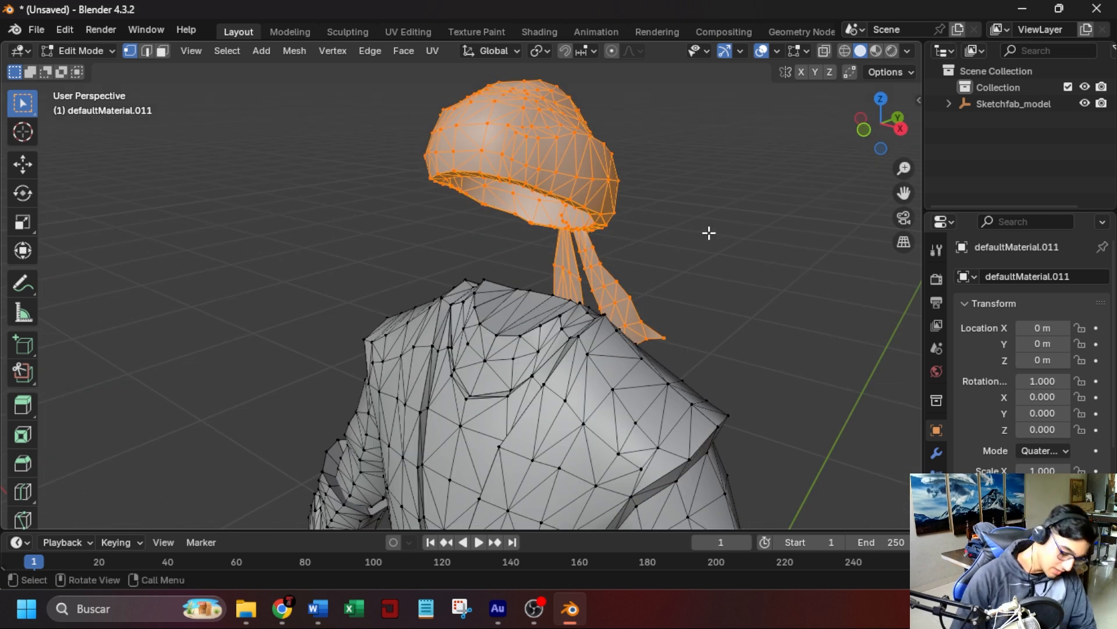
Separate the selected headscarf into its own object, return to Object Mode and test-move it.
key(p)
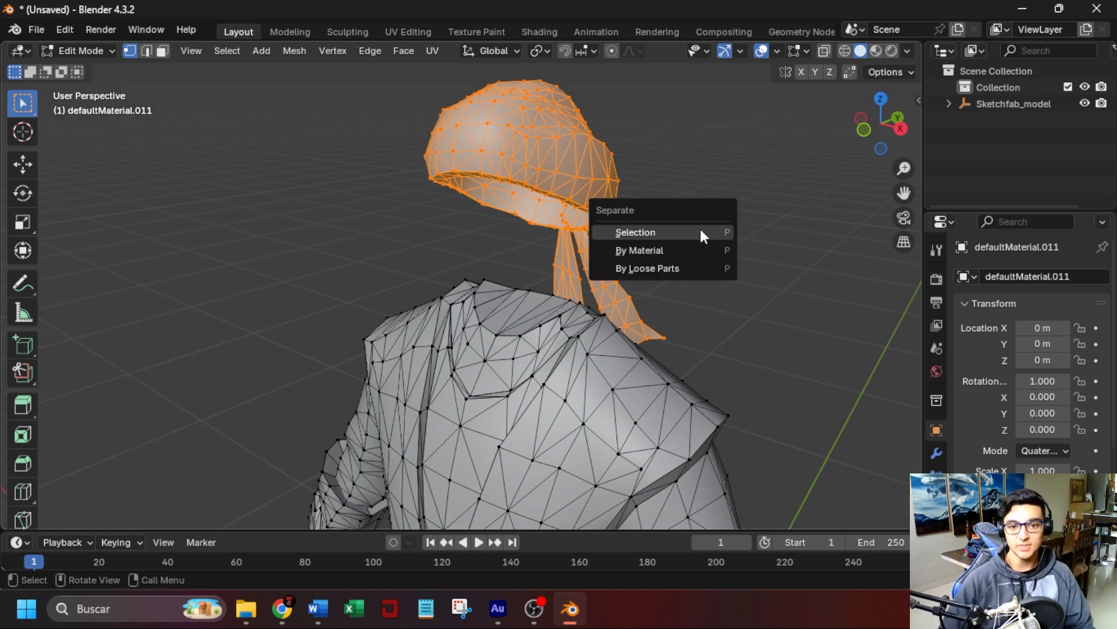
click(700, 230)
key(Tab)
scroll(651, 318, down, 6)
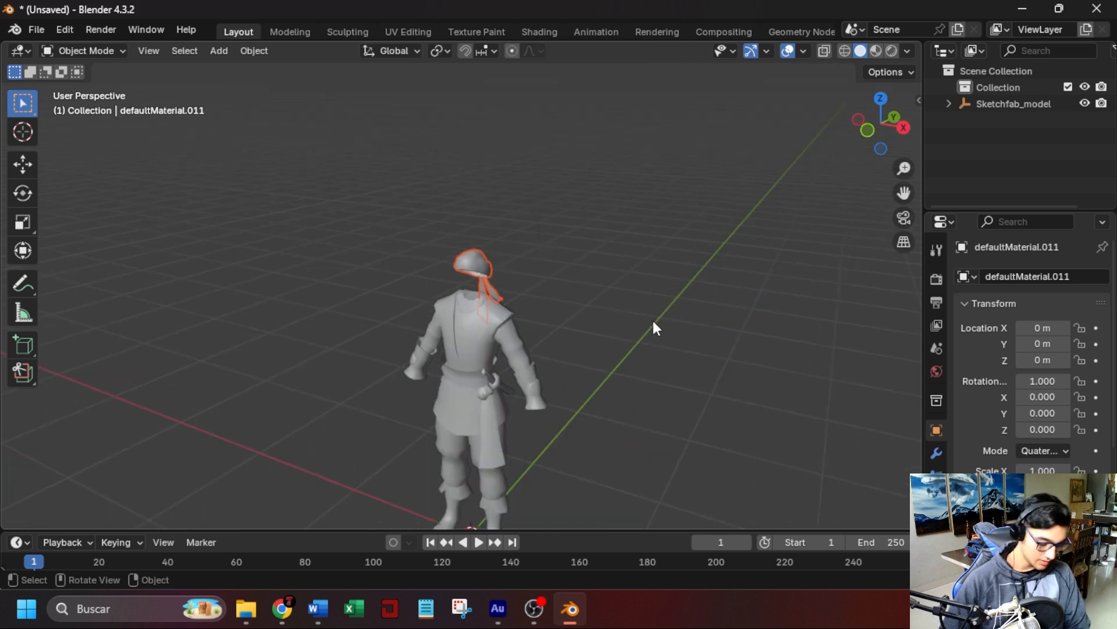
key(g)
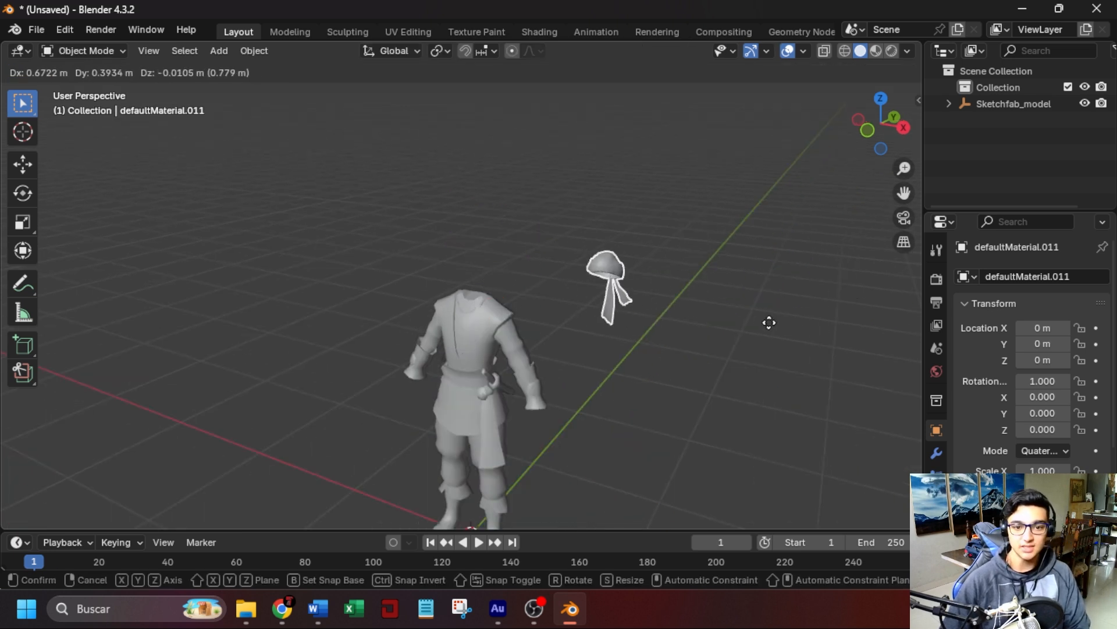
key(Escape)
scroll(620, 298, up, 6)
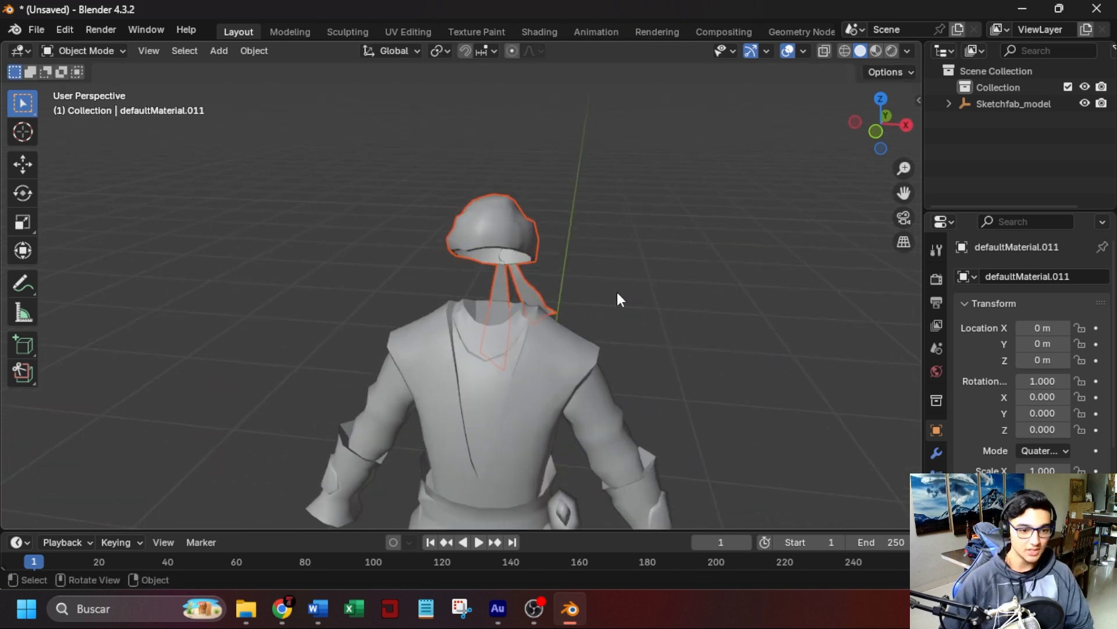
Select the headscarf alone and set up an FBX export with the object types Armature and Mesh.
click(669, 228)
click(486, 226)
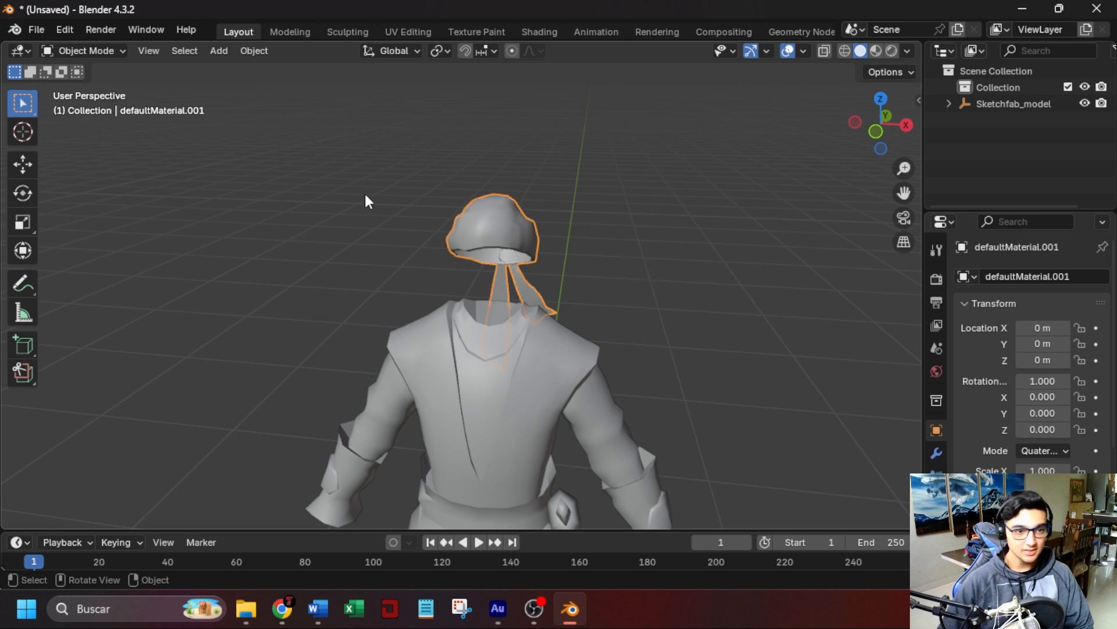
click(38, 29)
mouse_move(95, 278)
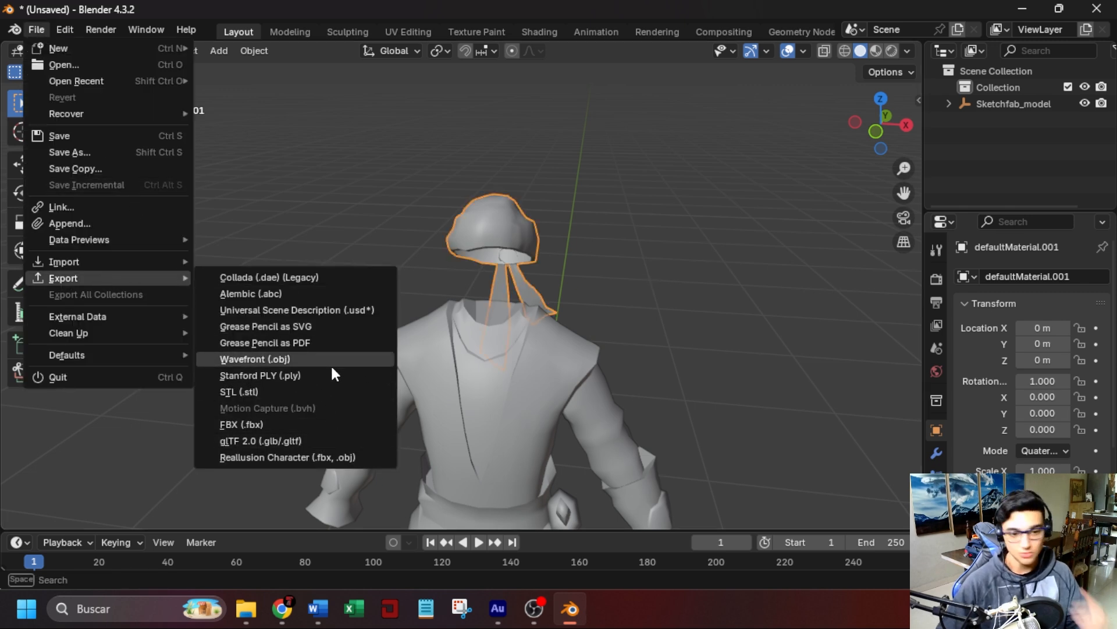
click(315, 425)
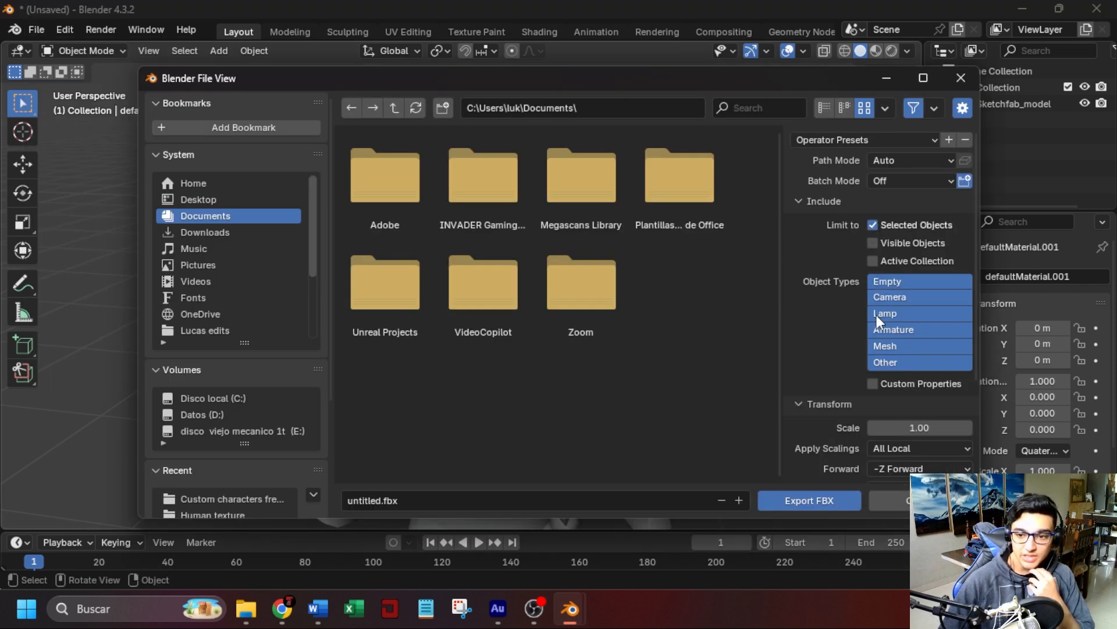
click(900, 328)
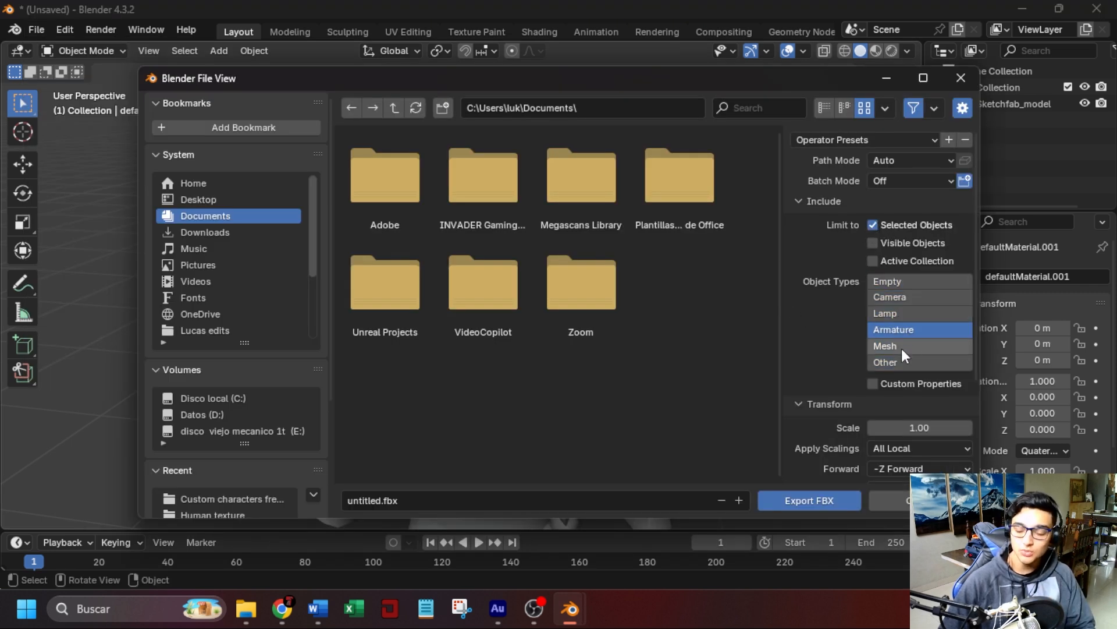
shift+click(902, 347)
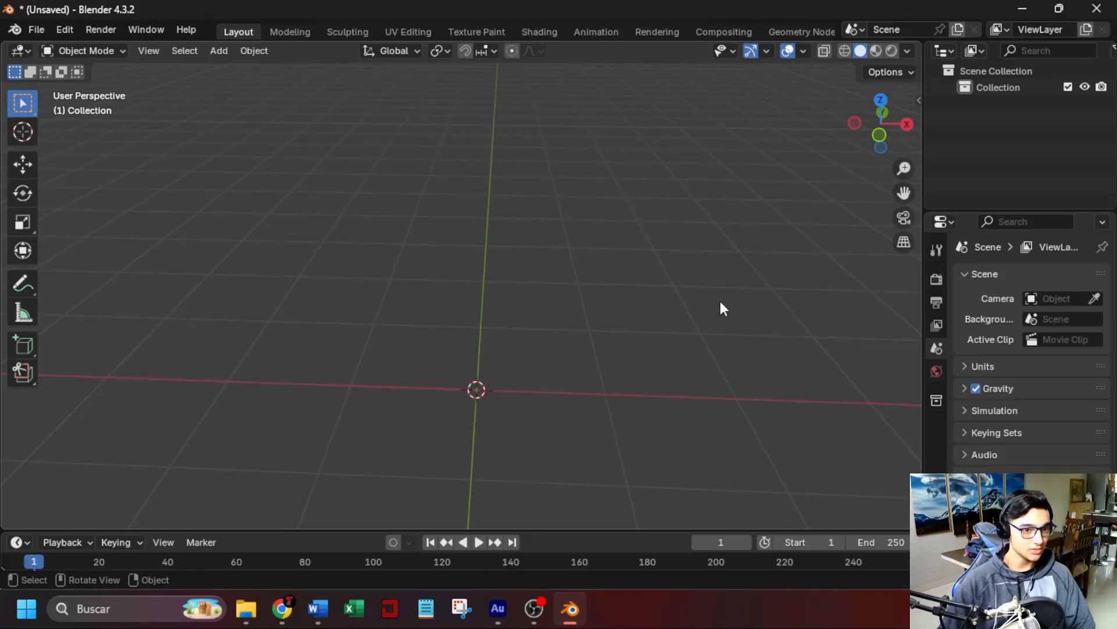
middle_drag(721, 302, 670, 262)
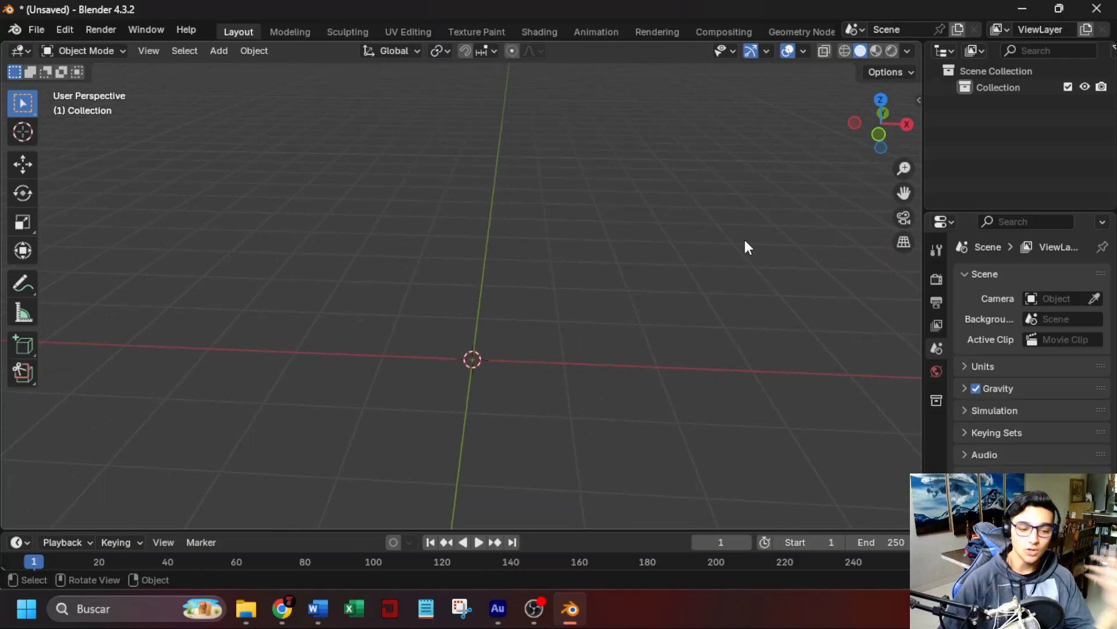
Open the MPFB settings for creating a new human from scratch.
click(916, 101)
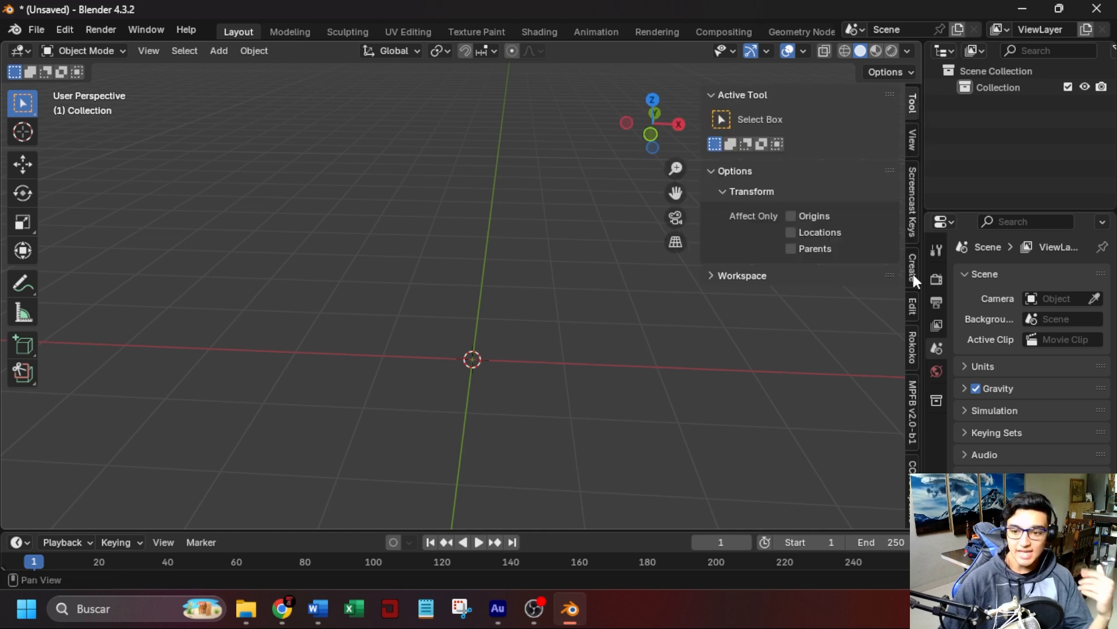
click(912, 403)
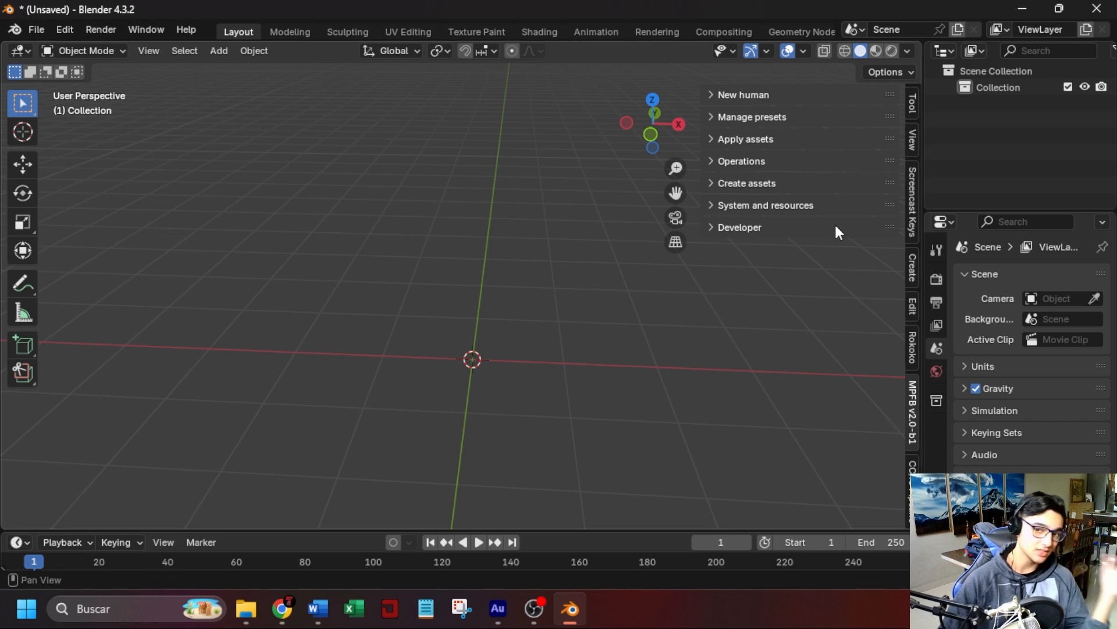
click(711, 96)
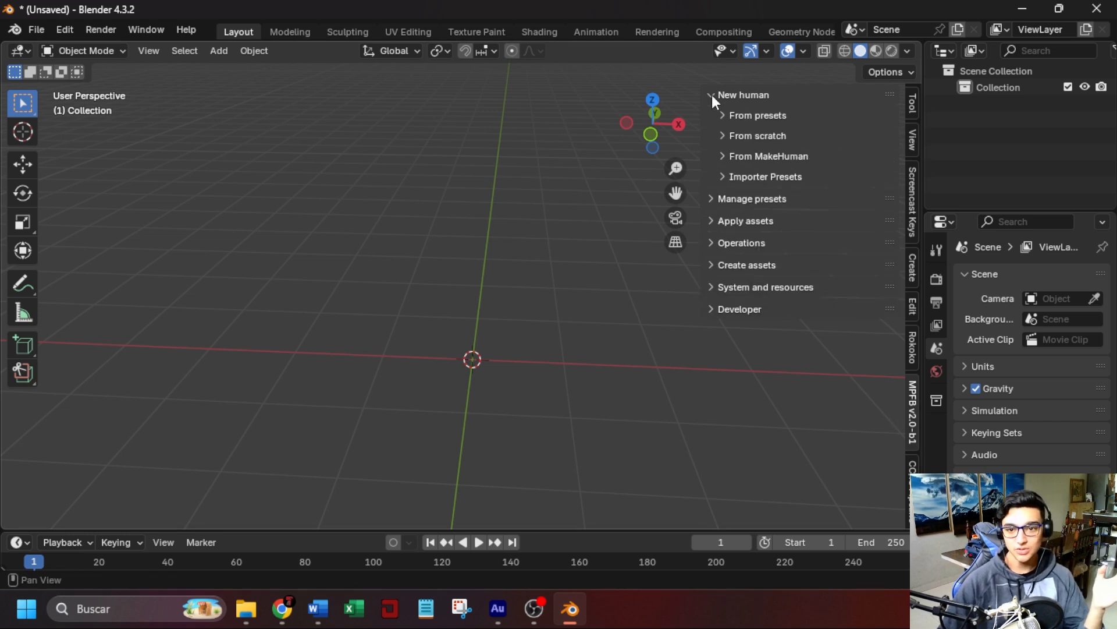
click(723, 138)
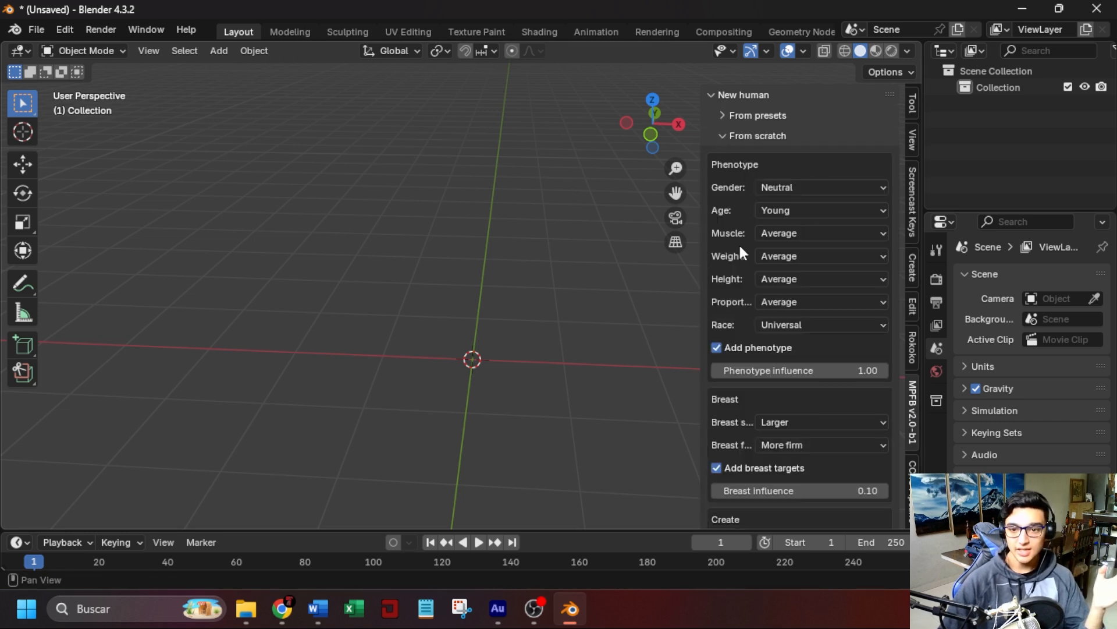
Set the new human's gender to Male and race to Caucasian.
click(807, 184)
click(784, 226)
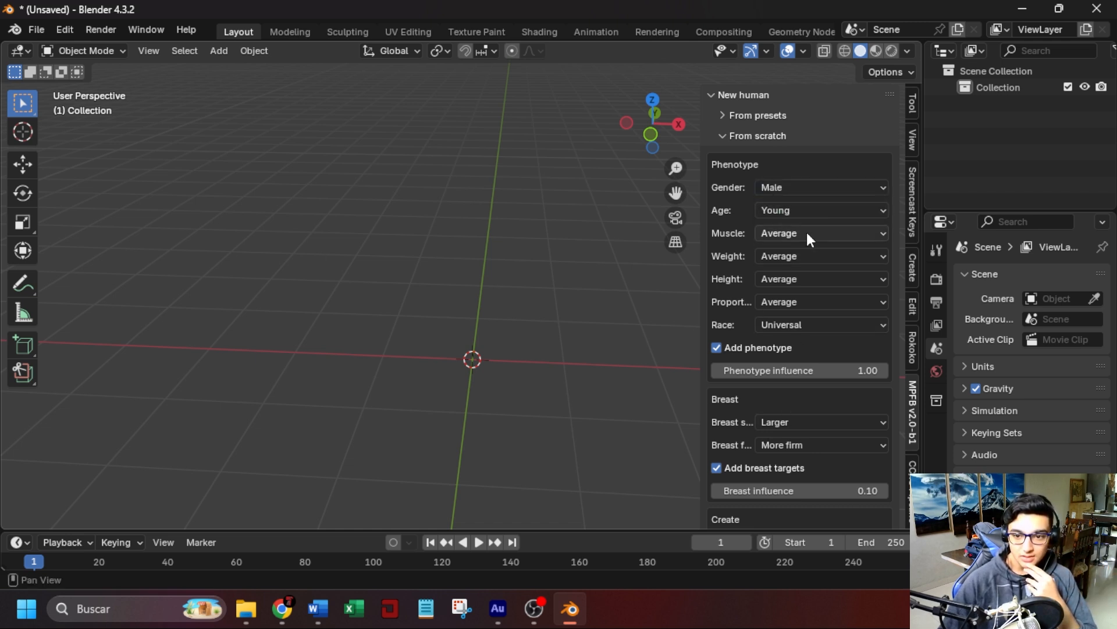
click(812, 237)
click(743, 263)
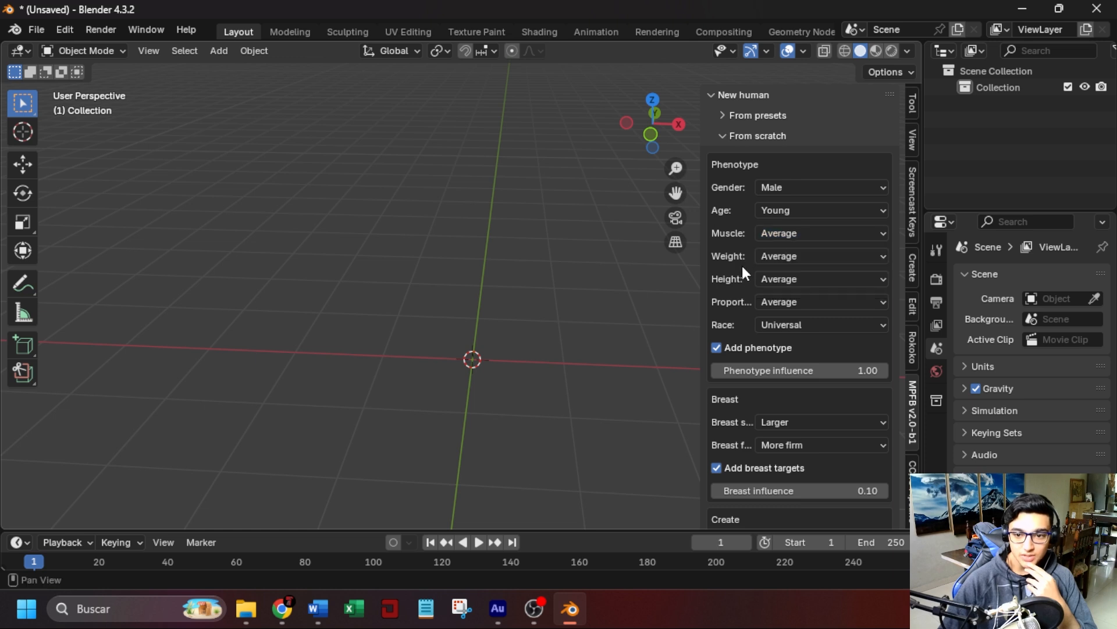
click(807, 326)
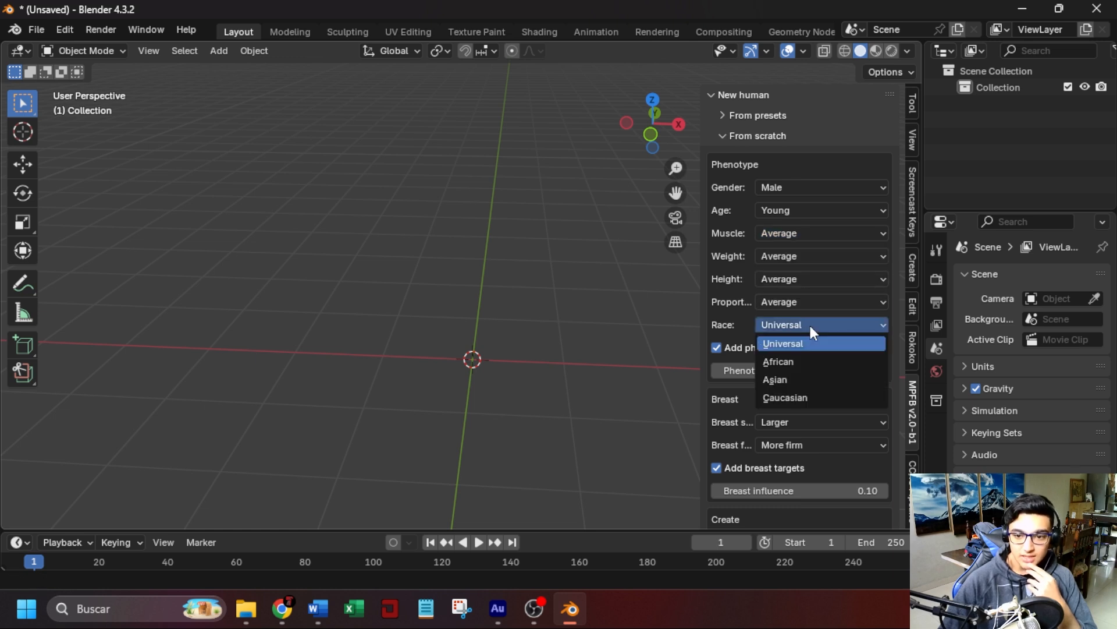
click(790, 398)
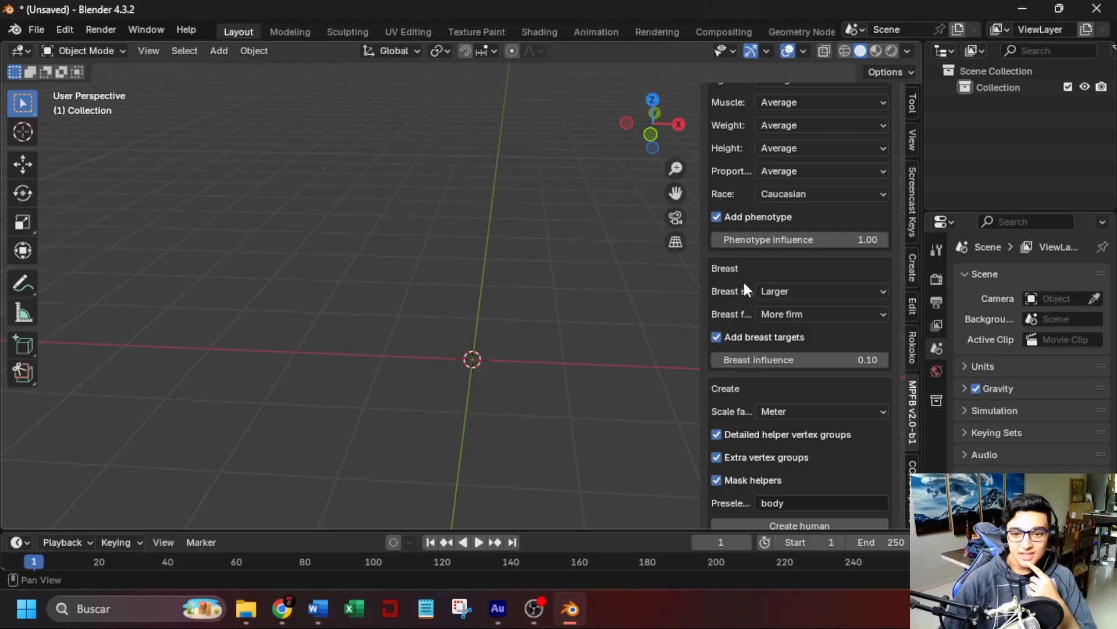
Set the new human's breast size to Smaller and proportions to Ideal.
click(792, 291)
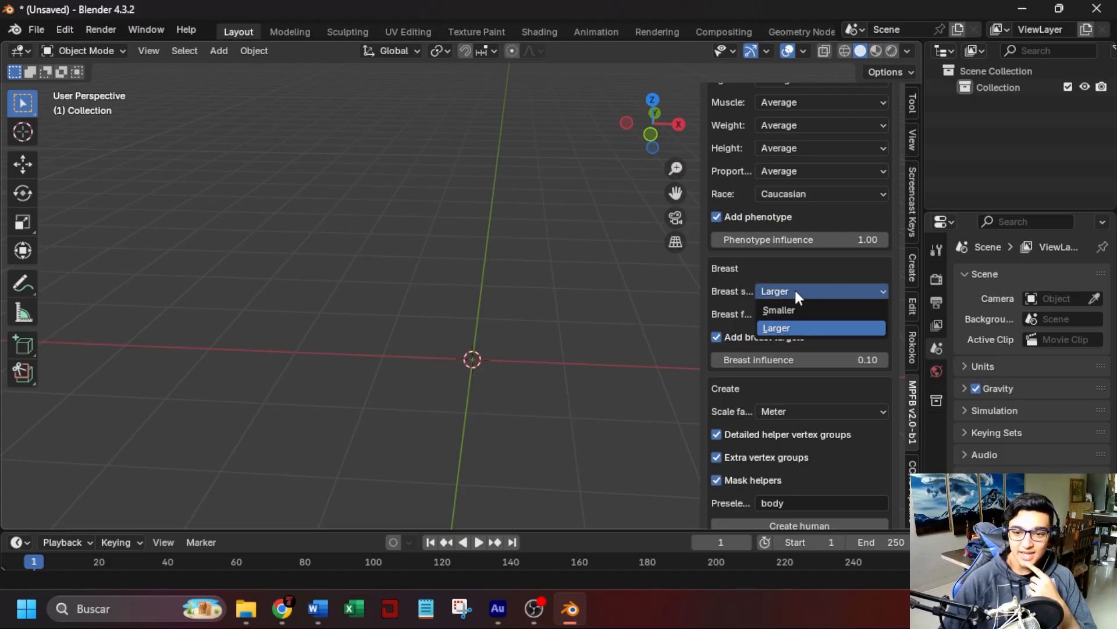
click(821, 307)
scroll(718, 270, up, 4)
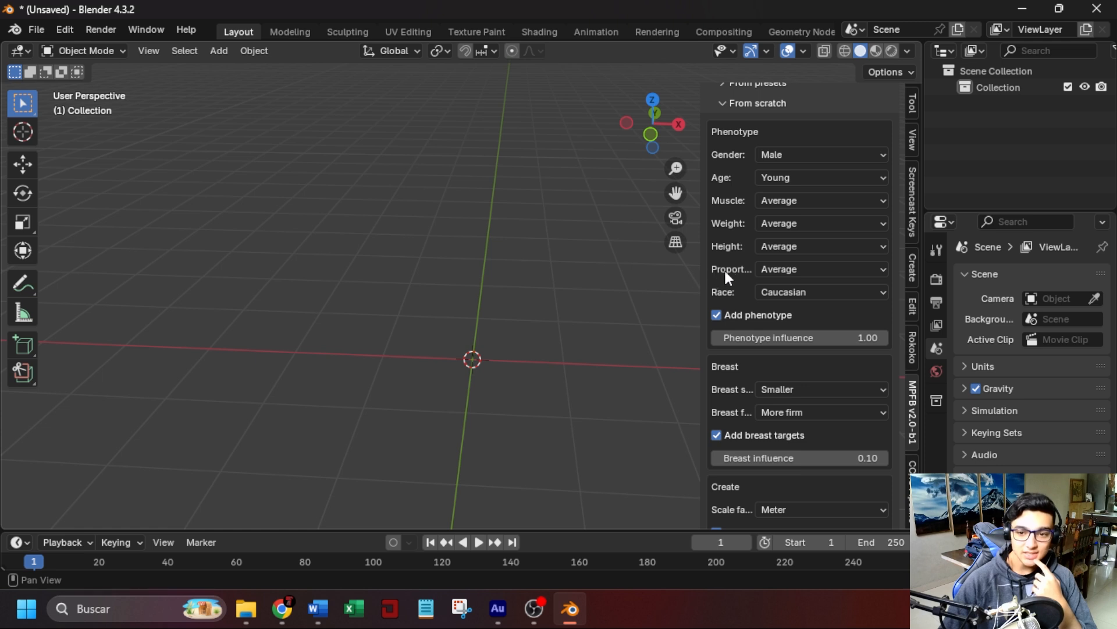
click(777, 273)
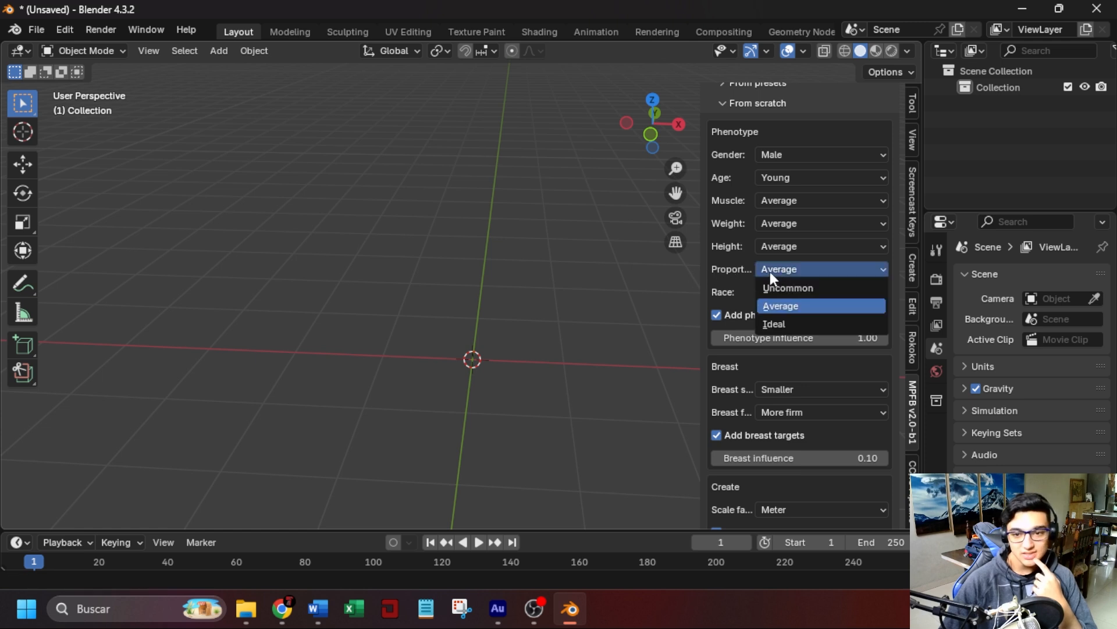
click(795, 329)
Create the human from the chosen phenotype settings and inspect its head and upper body.
scroll(742, 275, down, 5)
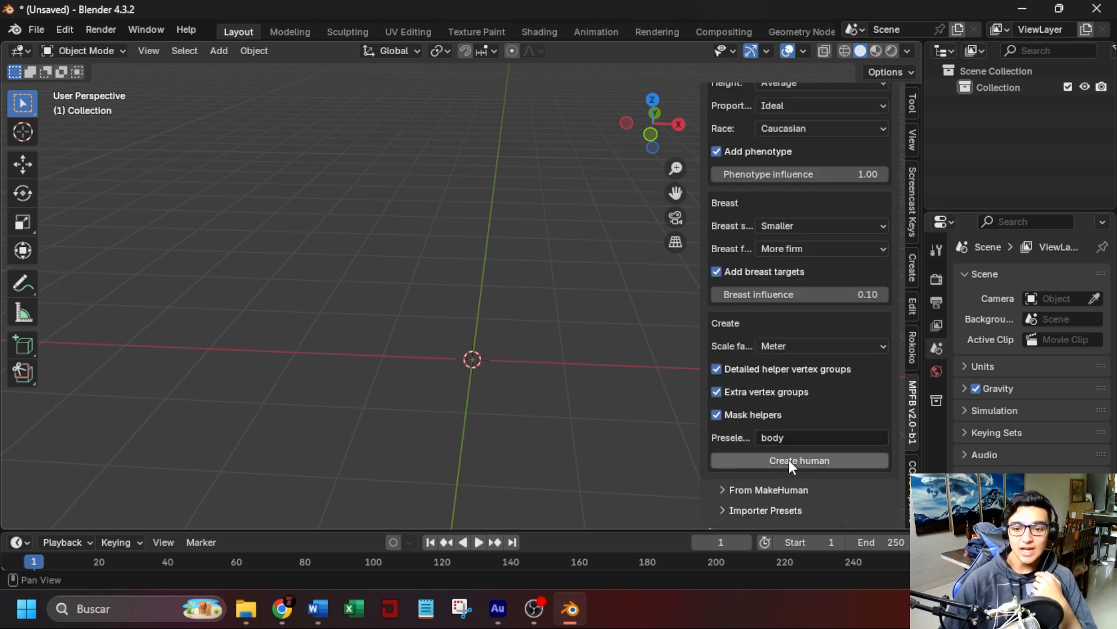
click(789, 460)
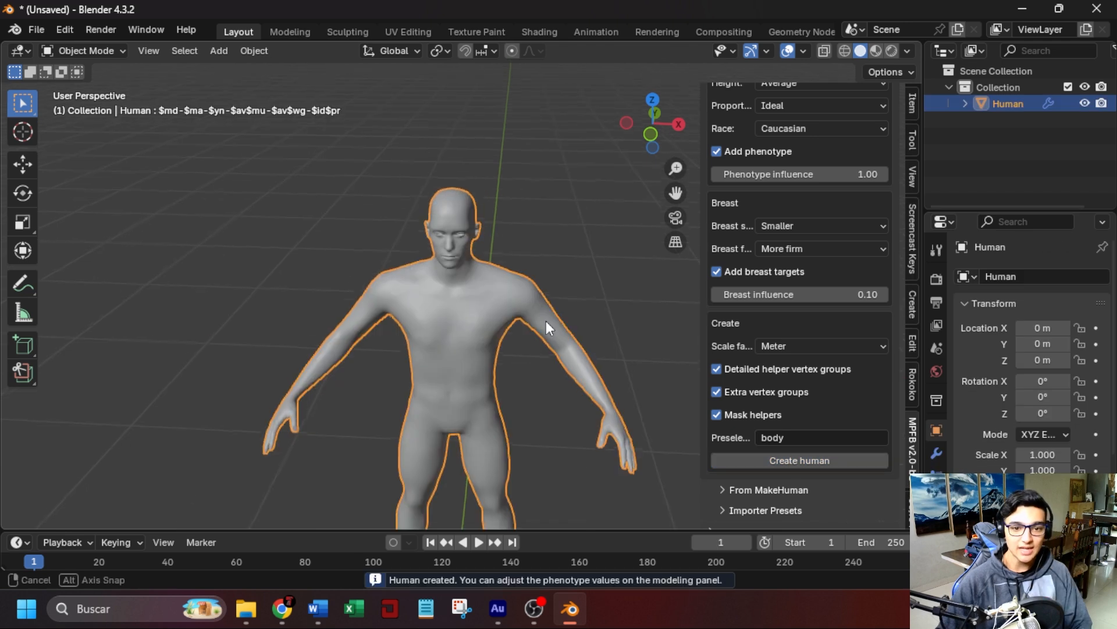
scroll(504, 222, up, 5)
shift+middle_drag(512, 211, 585, 294)
scroll(543, 309, up, 3)
scroll(541, 307, down, 3)
scroll(600, 291, up, 2)
middle_drag(606, 291, 595, 292)
scroll(733, 233, up, 5)
Collapse the from-scratch settings, expand the human's Model settings and view the head straight from the front.
click(729, 137)
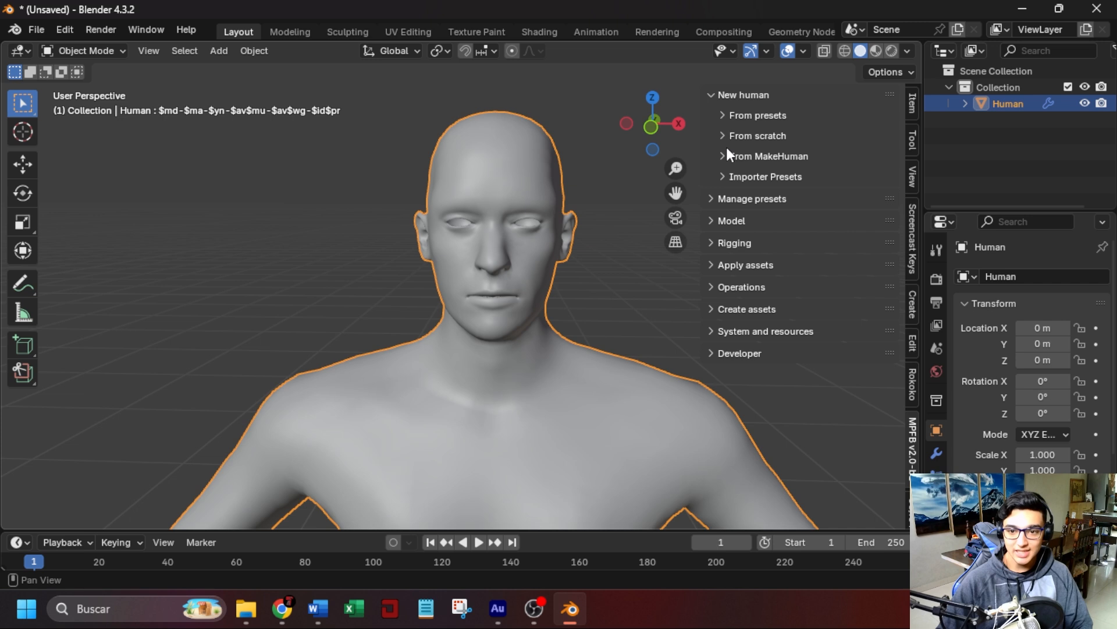
click(717, 220)
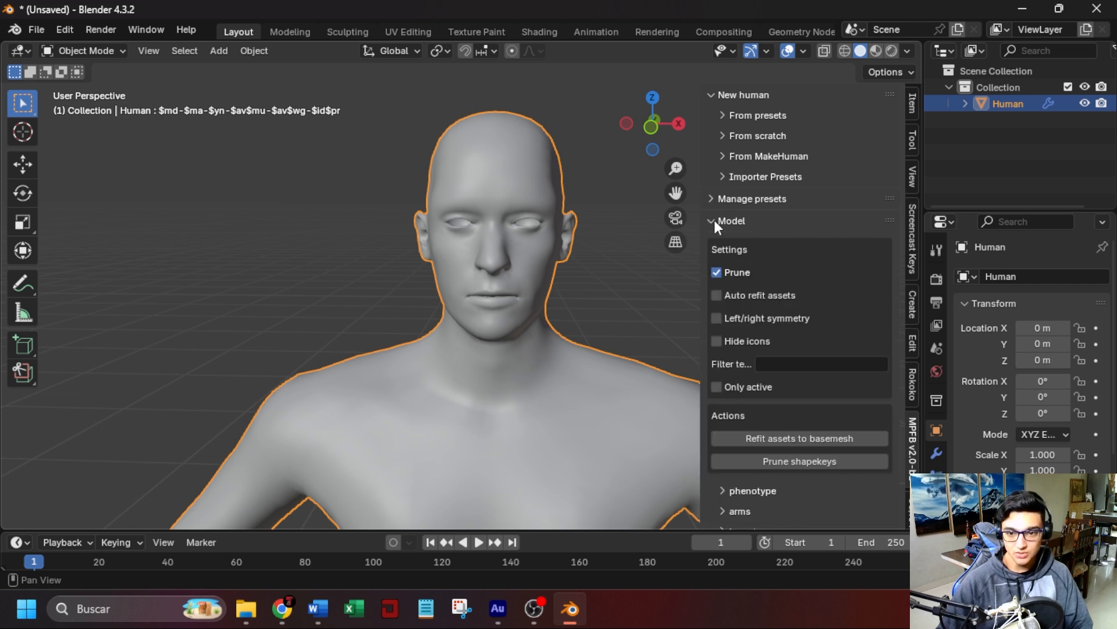
scroll(757, 273, down, 8)
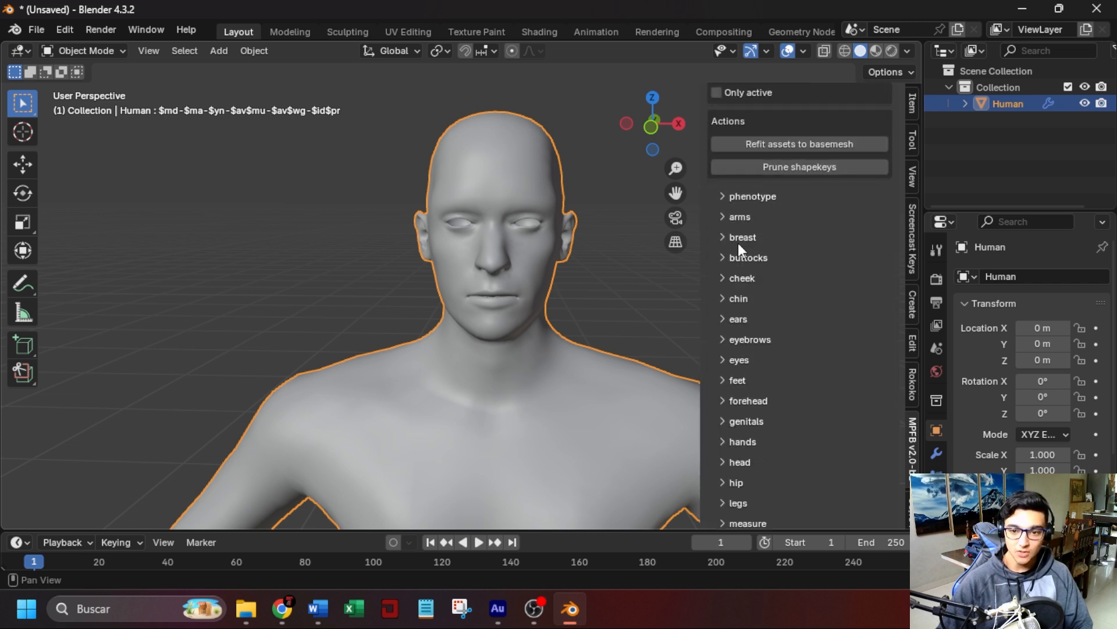
scroll(742, 471, down, 3)
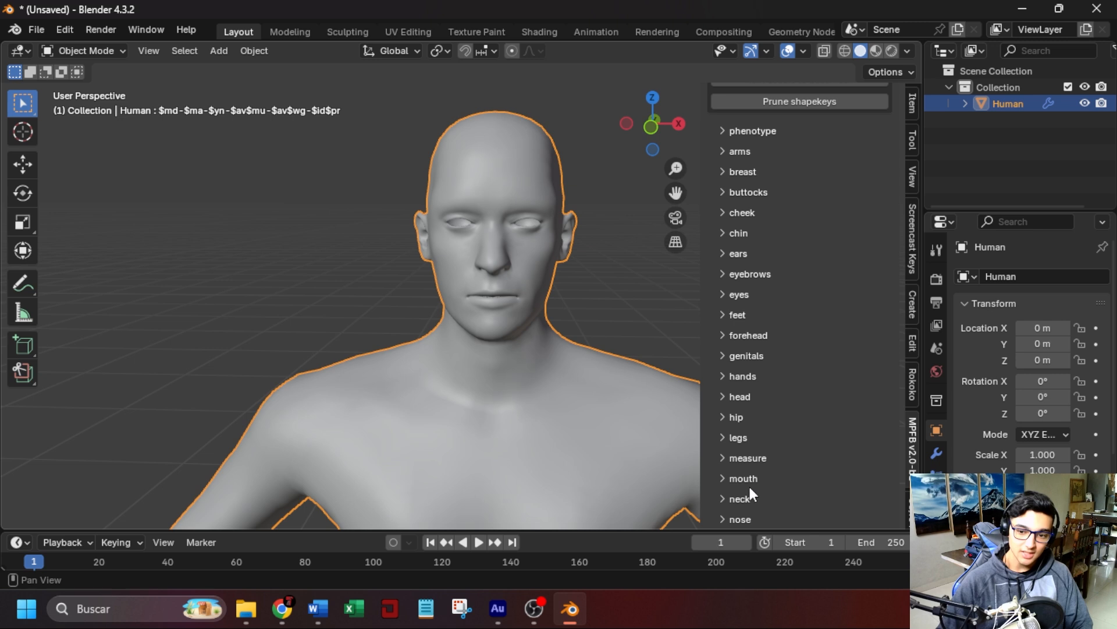
scroll(744, 421, down, 3)
scroll(773, 420, up, 8)
key(KP_1)
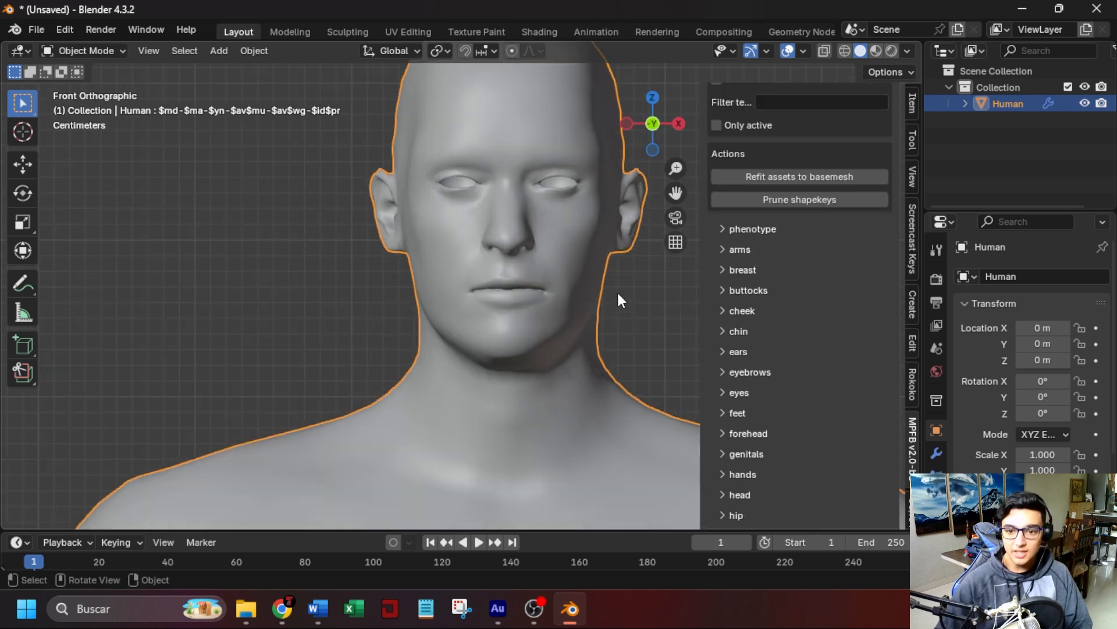
shift+middle_drag(626, 278, 593, 326)
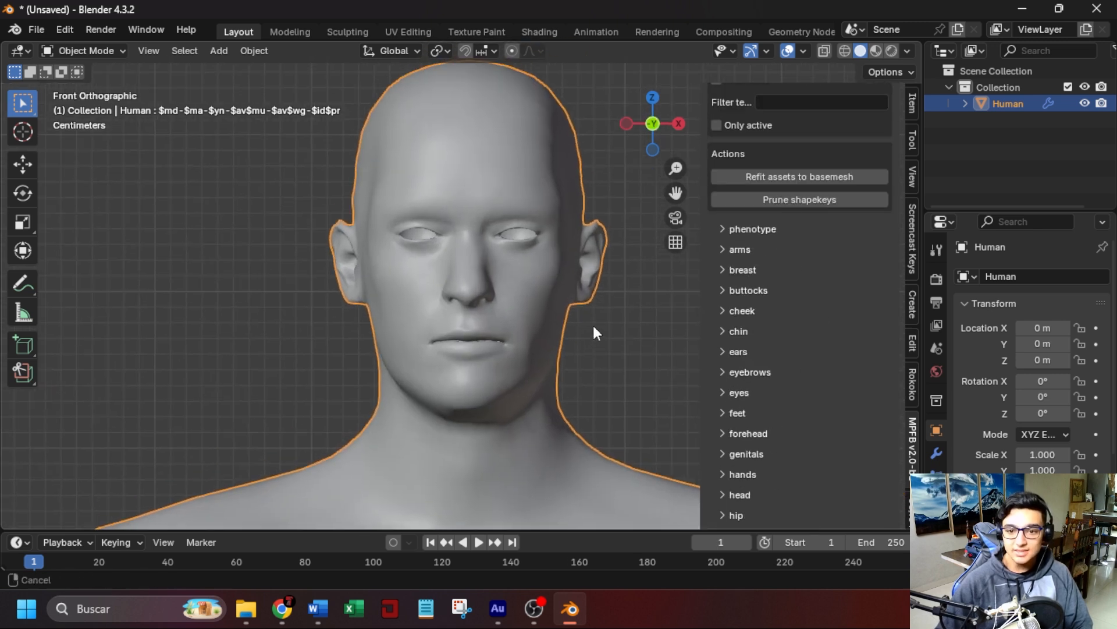
Set the left and right cheek volume (cheek-volume-decr-incr) to -1.00 and collapse the cheek settings.
click(724, 313)
scroll(724, 312, down, 15)
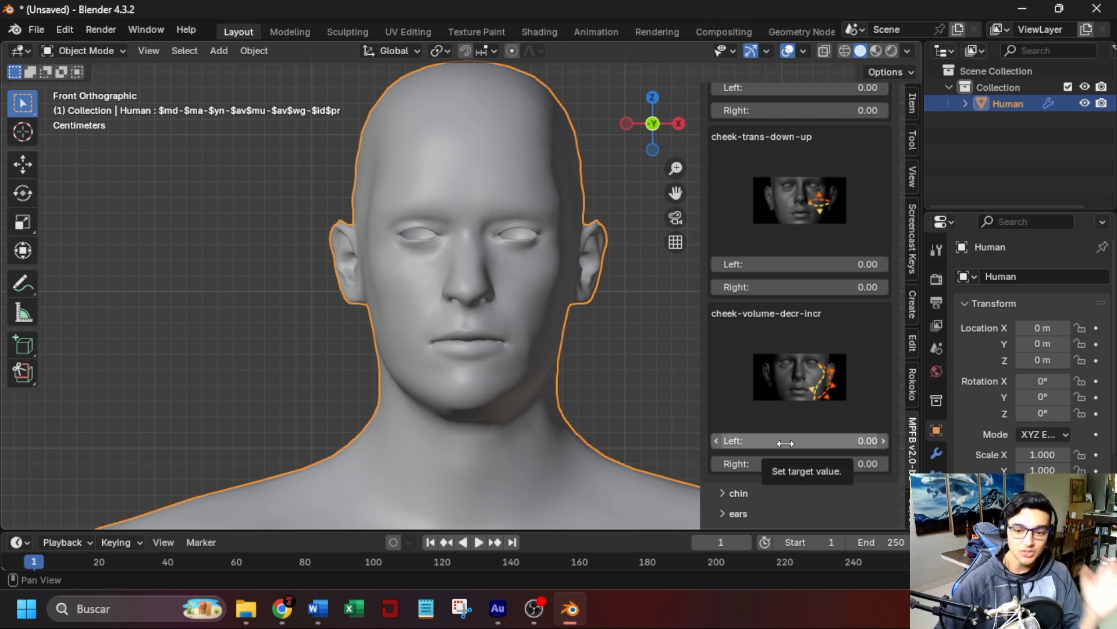
drag(785, 443, 727, 443)
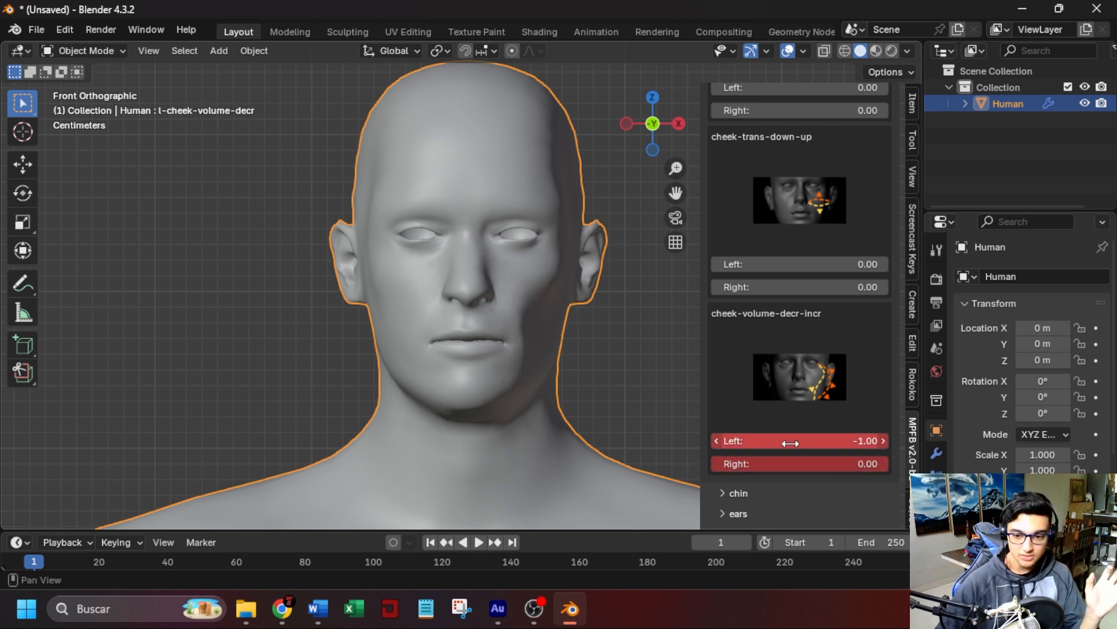
drag(812, 467, 722, 467)
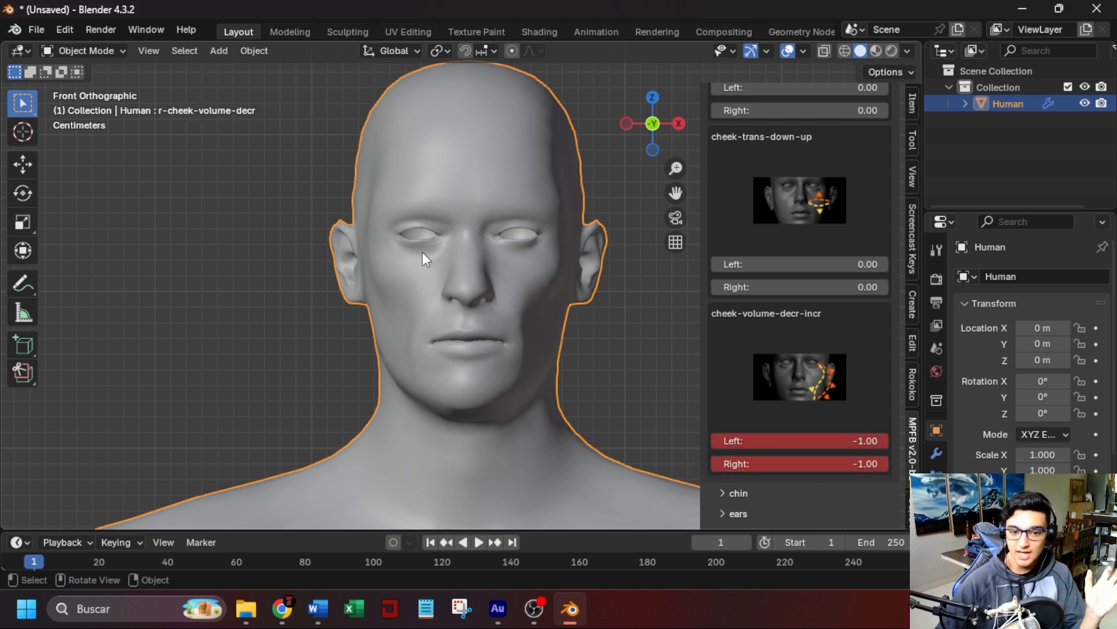
scroll(783, 372, up, 15)
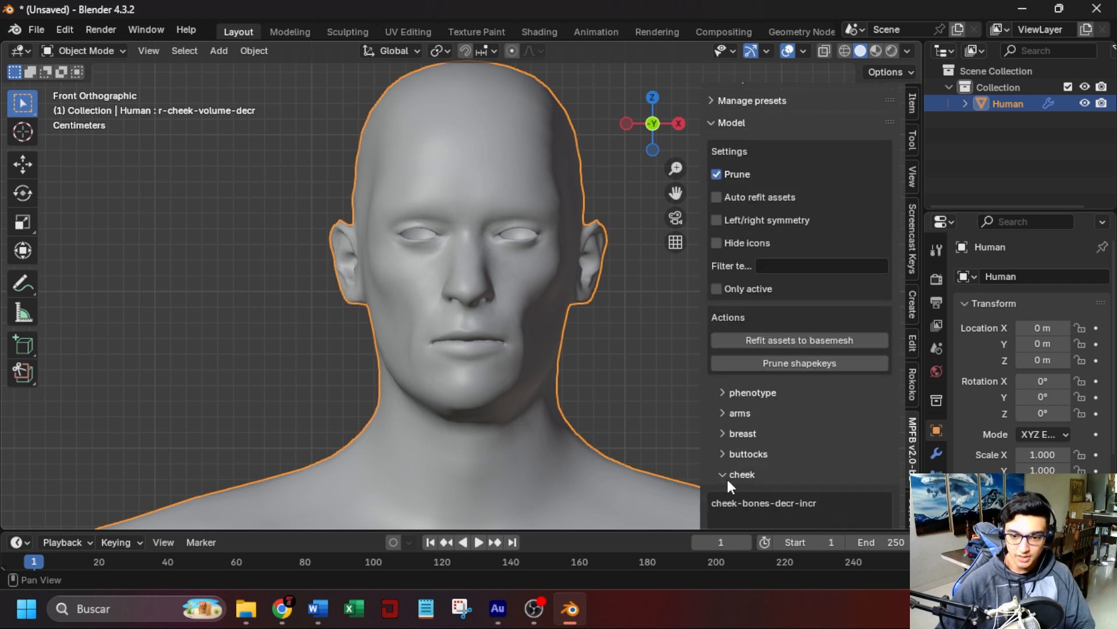
click(724, 476)
scroll(763, 456, down, 5)
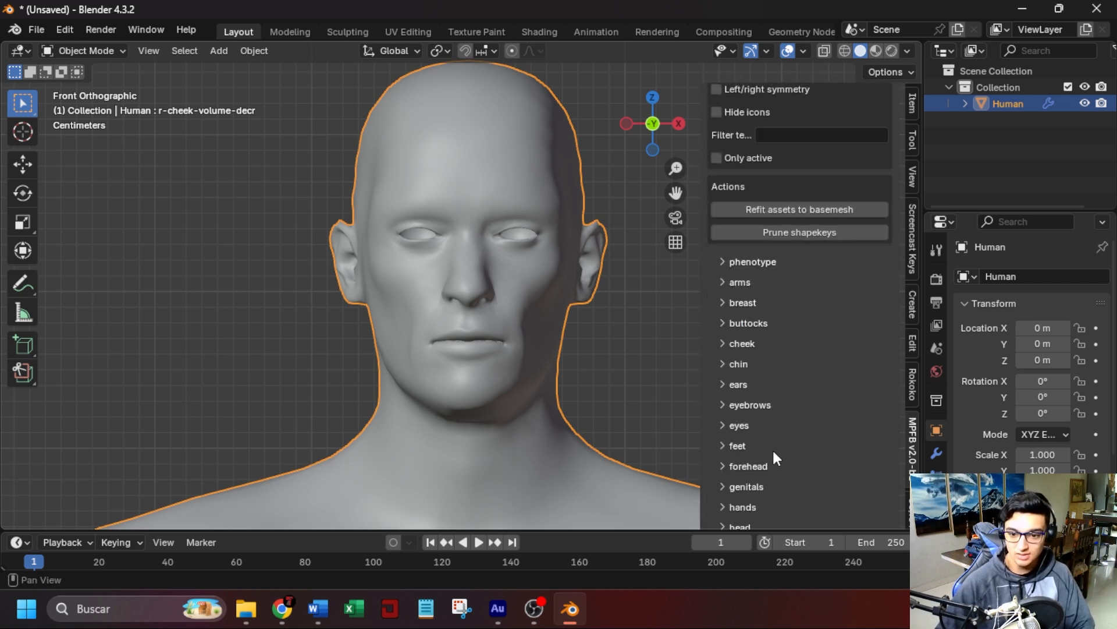
Switch to OBS, move the webcam source to the lower-left corner of the scene, and return to Blender.
key(alt+Tab)
drag(752, 273, 408, 278)
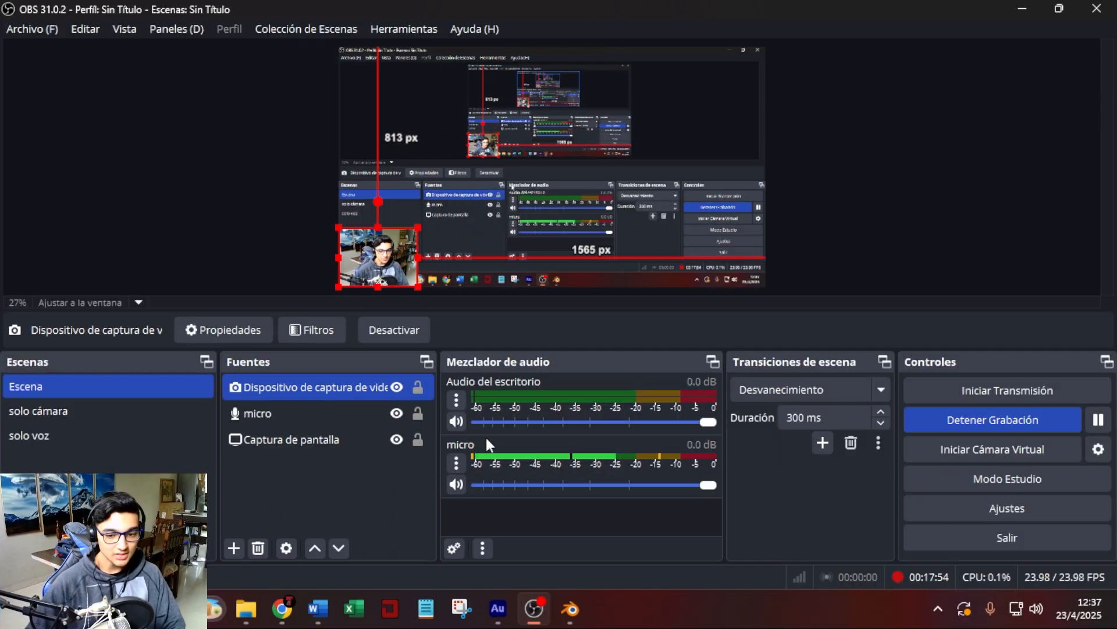
click(571, 608)
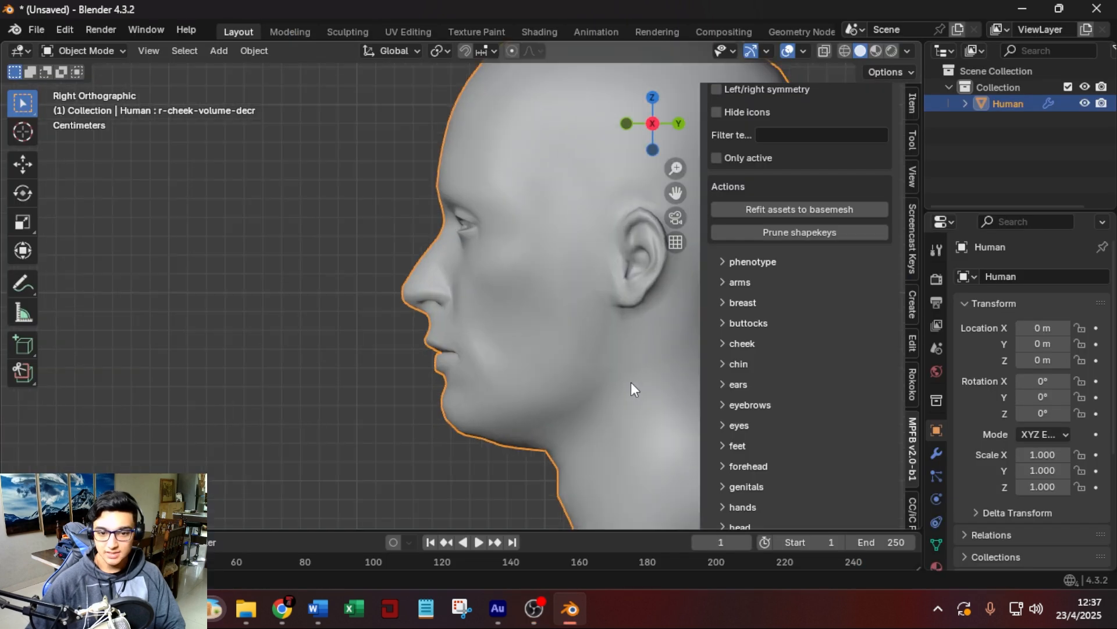
Expand the neck settings and reduce the double chin by setting neck-double-decr-incr to -0.84, checking the profile.
shift+middle_drag(632, 383, 578, 366)
scroll(799, 360, down, 5)
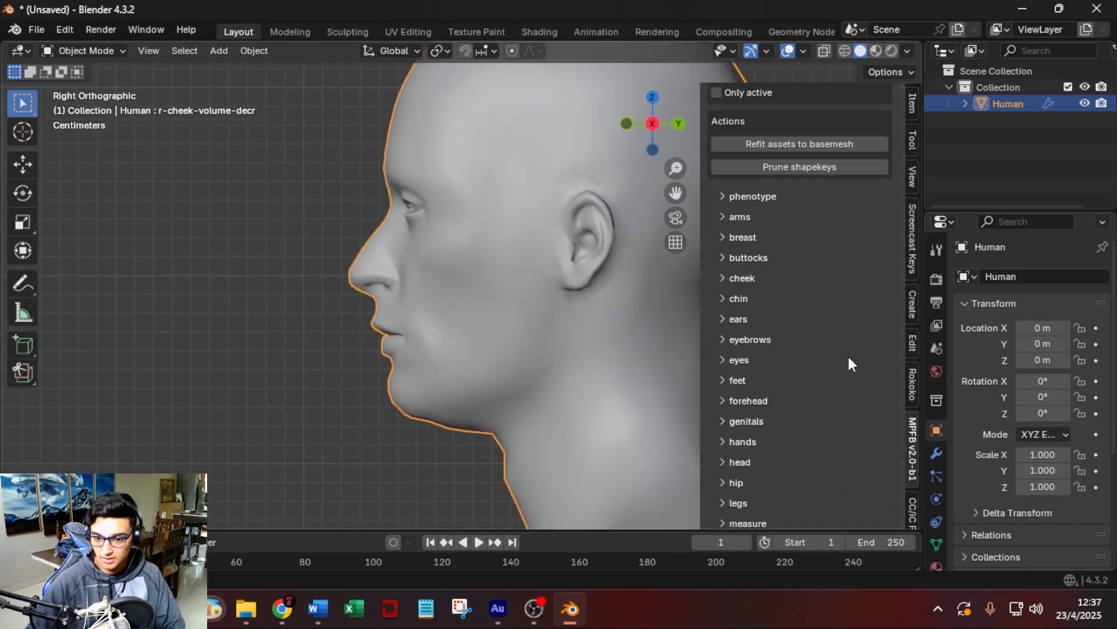
scroll(822, 346, up, 2)
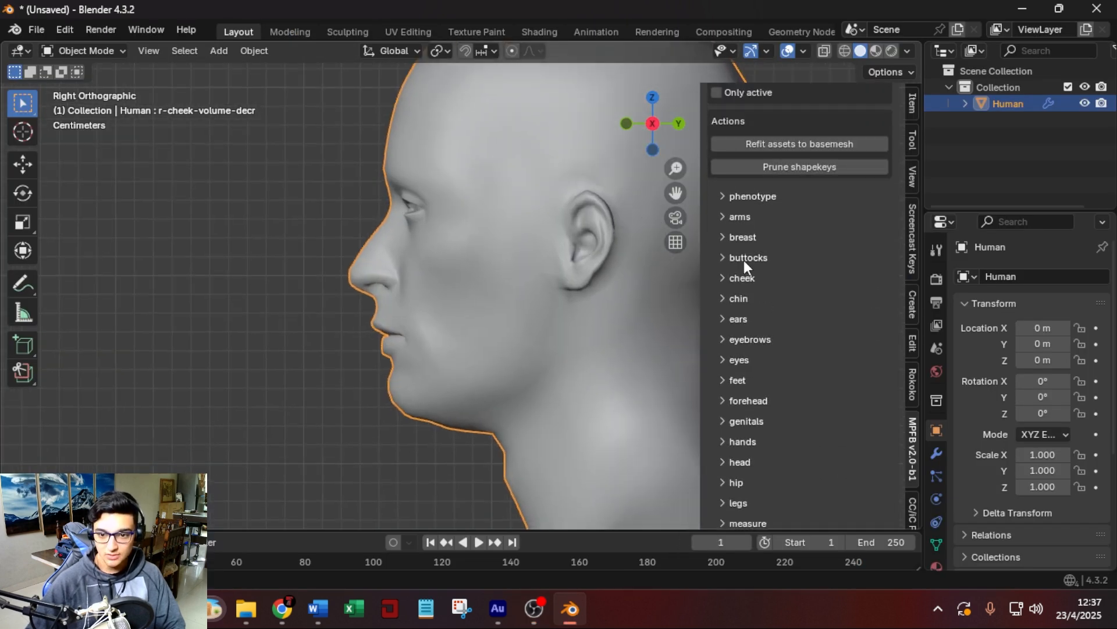
scroll(759, 259, down, 5)
click(722, 436)
scroll(812, 441, down, 10)
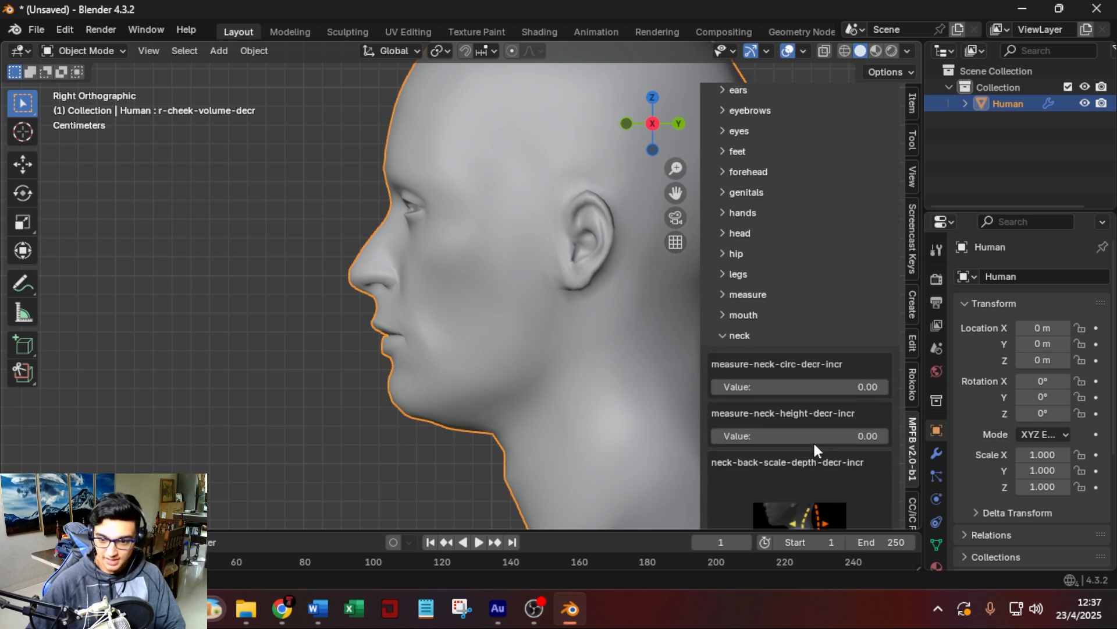
scroll(825, 431, down, 7)
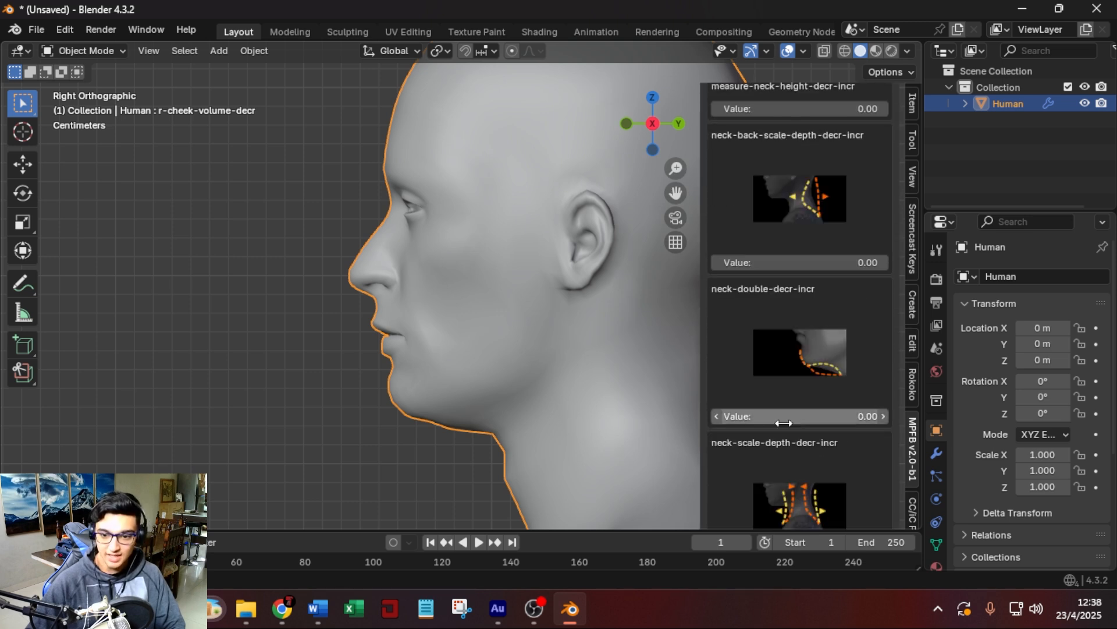
drag(800, 416, 756, 415)
drag(757, 415, 746, 416)
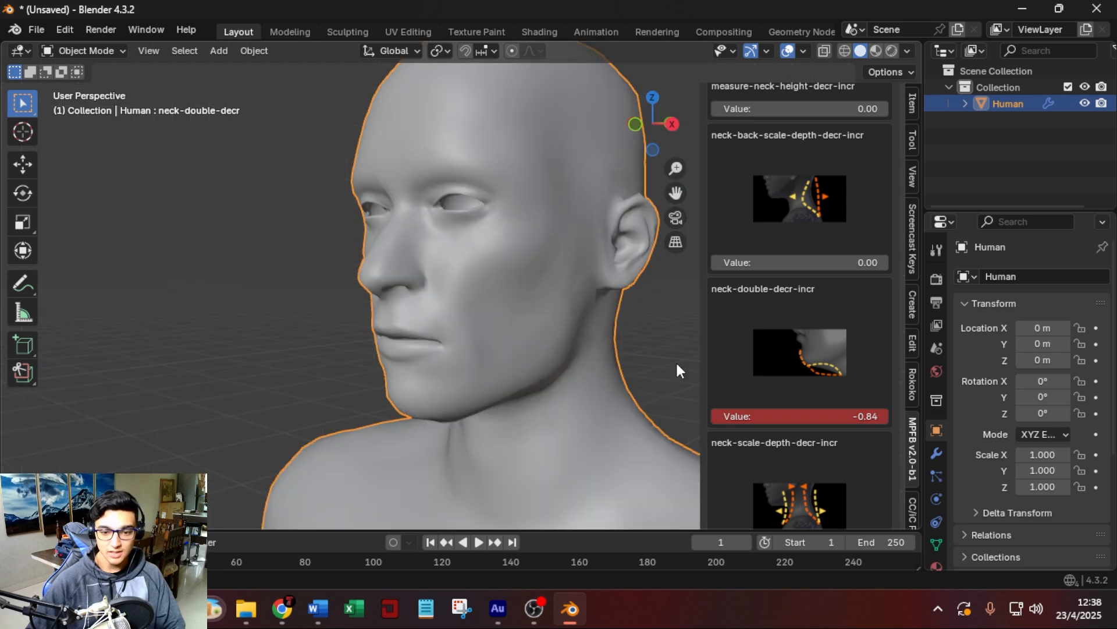
Viewing the head from the front, set the neck circumference (measure-neck-circ-decr-incr) to 0.60 and collapse the neck settings.
key(KP_3)
key(KP_1)
scroll(669, 364, down, 2)
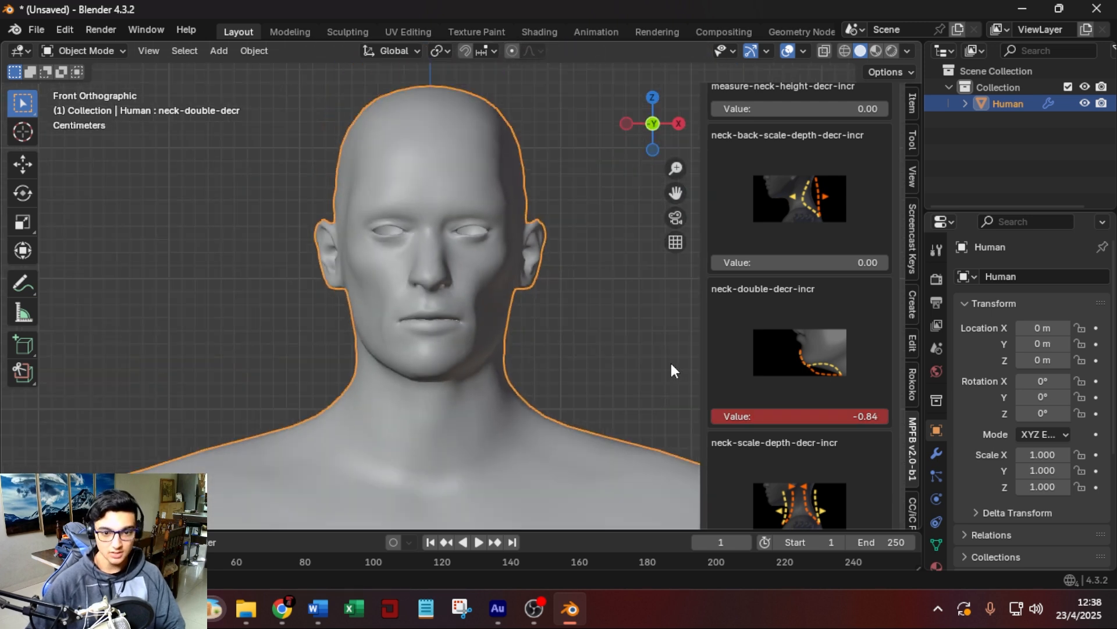
scroll(545, 352, down, 2)
scroll(803, 267, up, 6)
drag(800, 223, 836, 223)
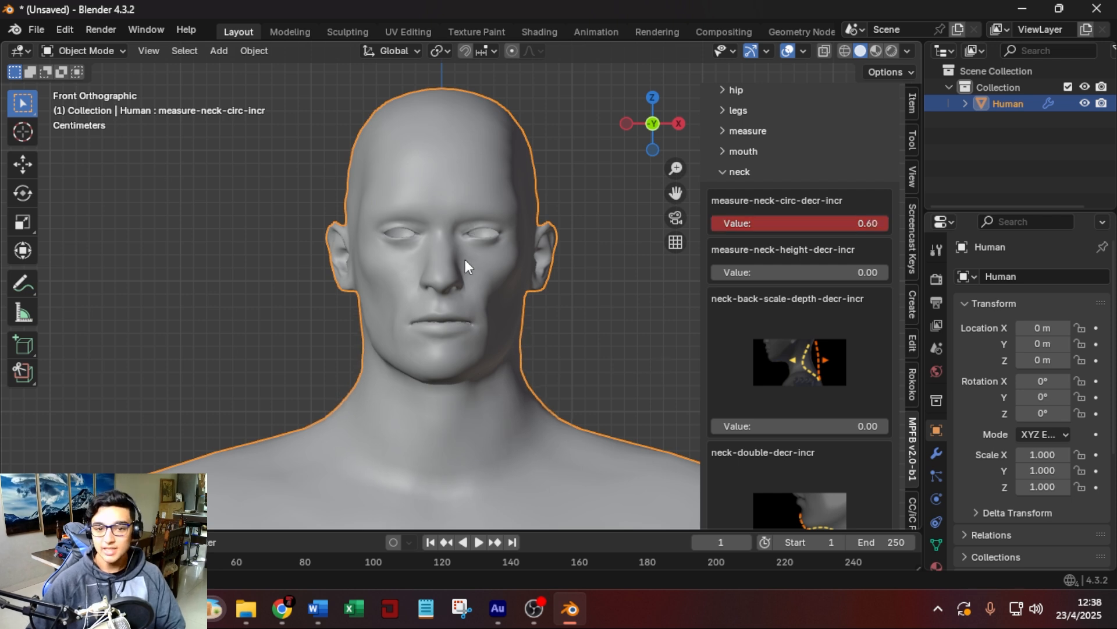
scroll(825, 411, up, 3)
click(727, 236)
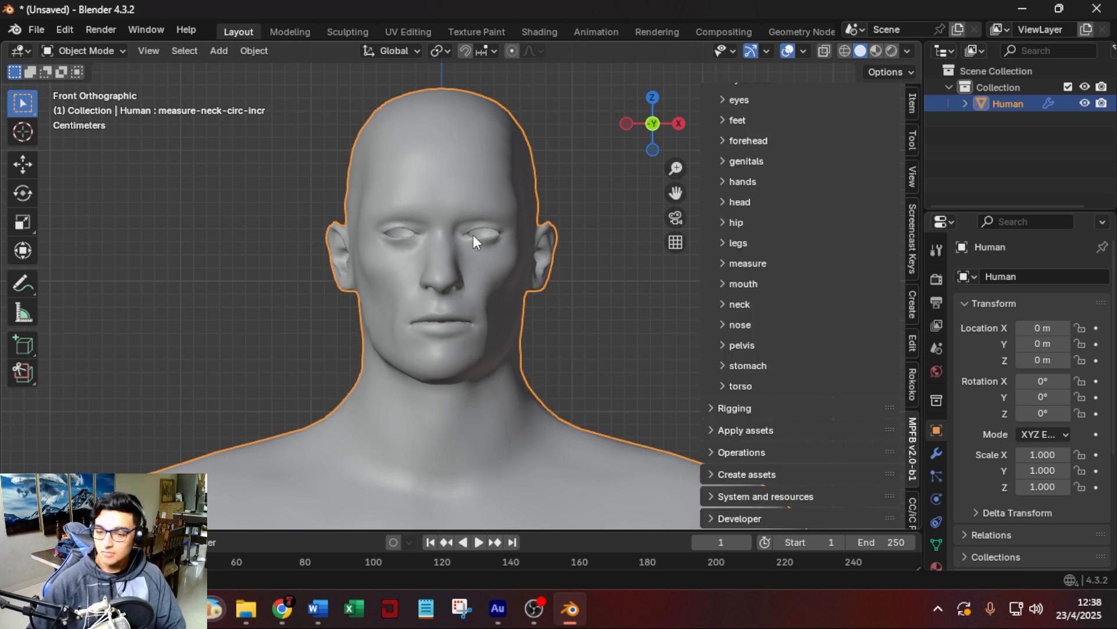
scroll(806, 339, up, 5)
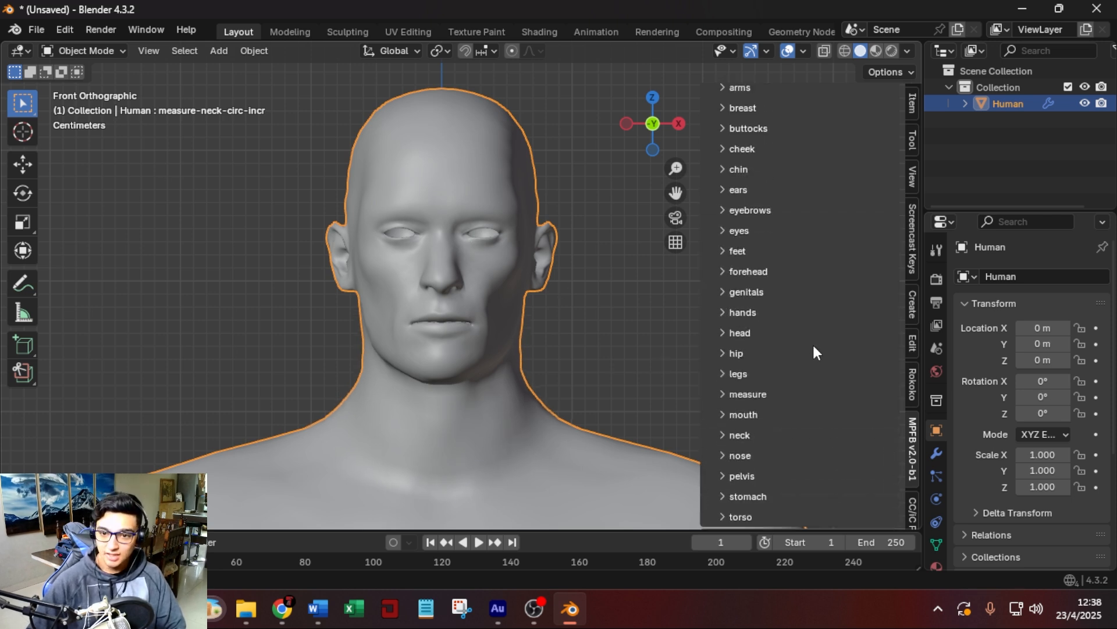
Raise the left and right eye corners using eye-corner1-down-up in the eyes settings.
click(728, 230)
scroll(829, 355, down, 10)
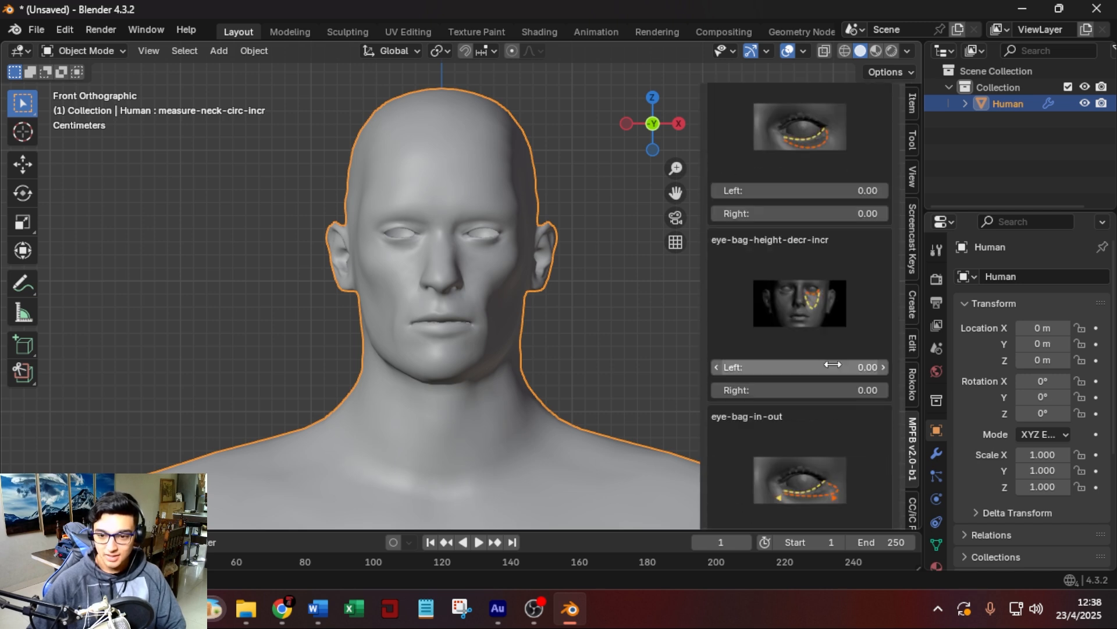
scroll(833, 362, down, 6)
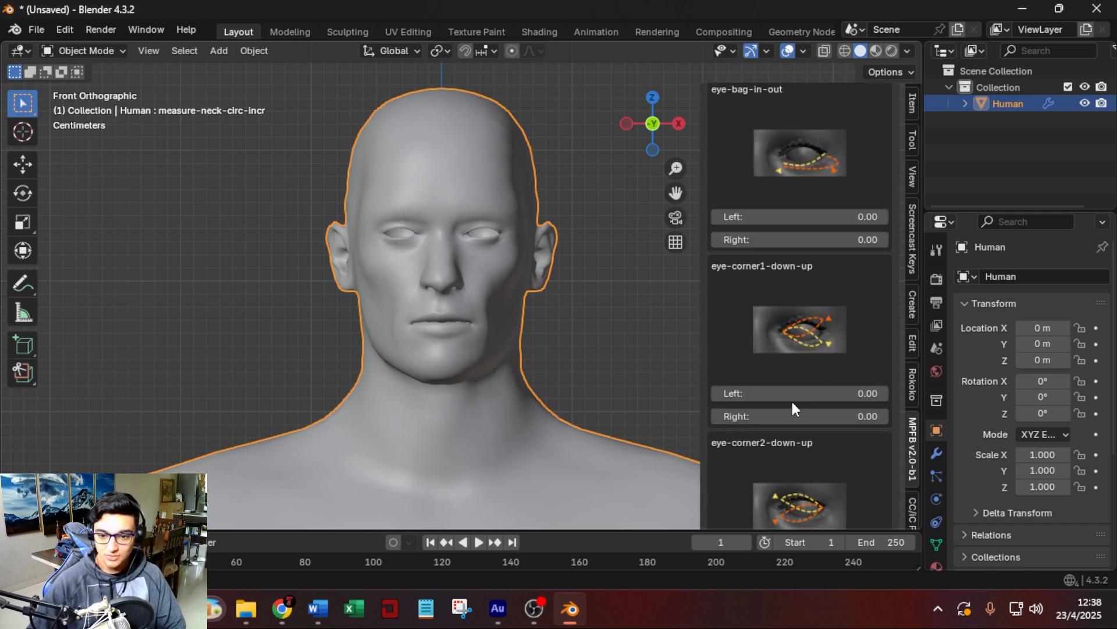
drag(771, 394, 837, 393)
drag(772, 417, 832, 417)
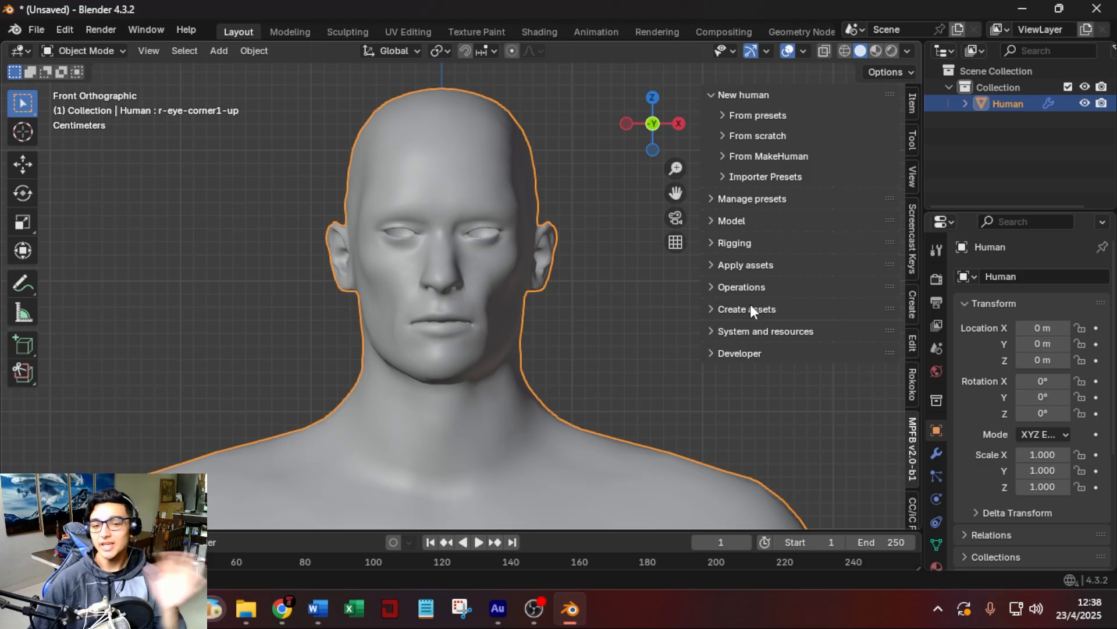
Add a standard Mixamo rig with imported weights to the human and collapse the rigging settings.
click(713, 243)
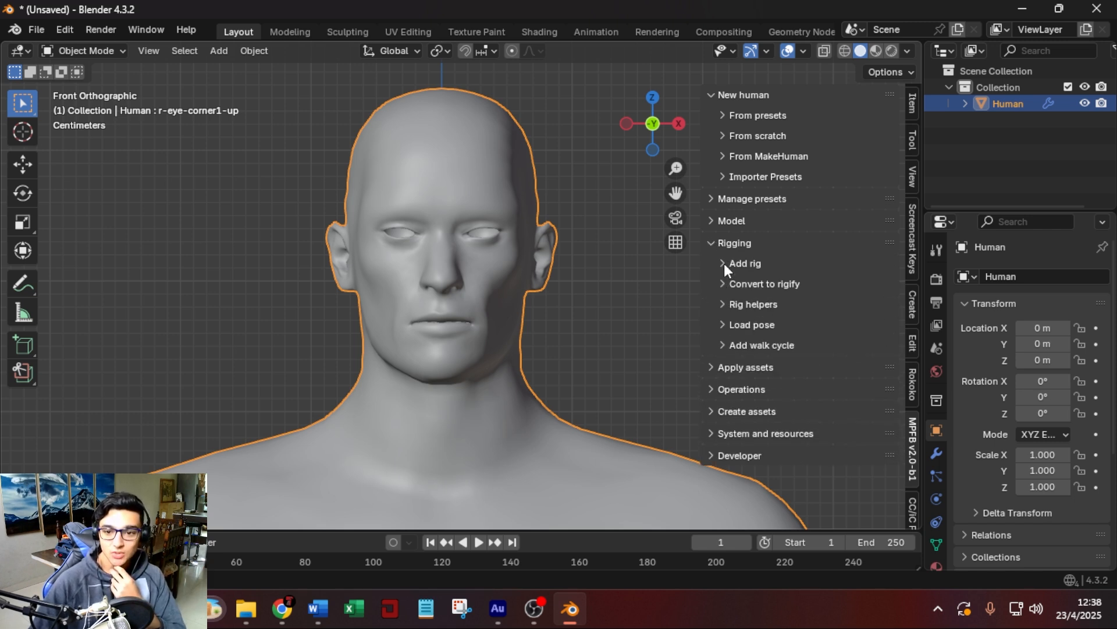
click(724, 263)
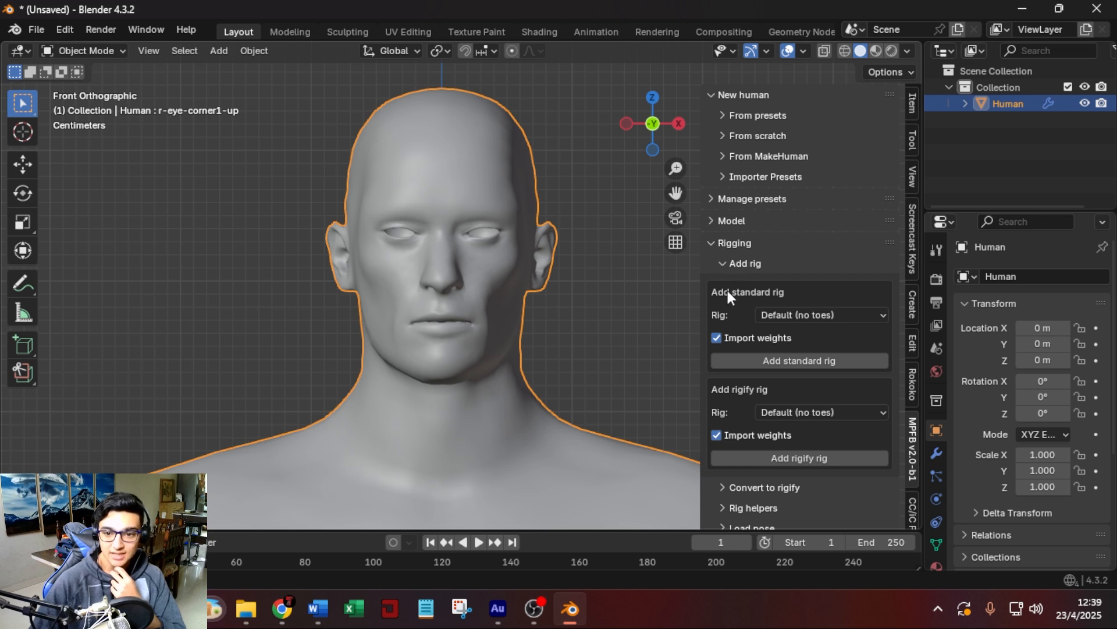
click(815, 312)
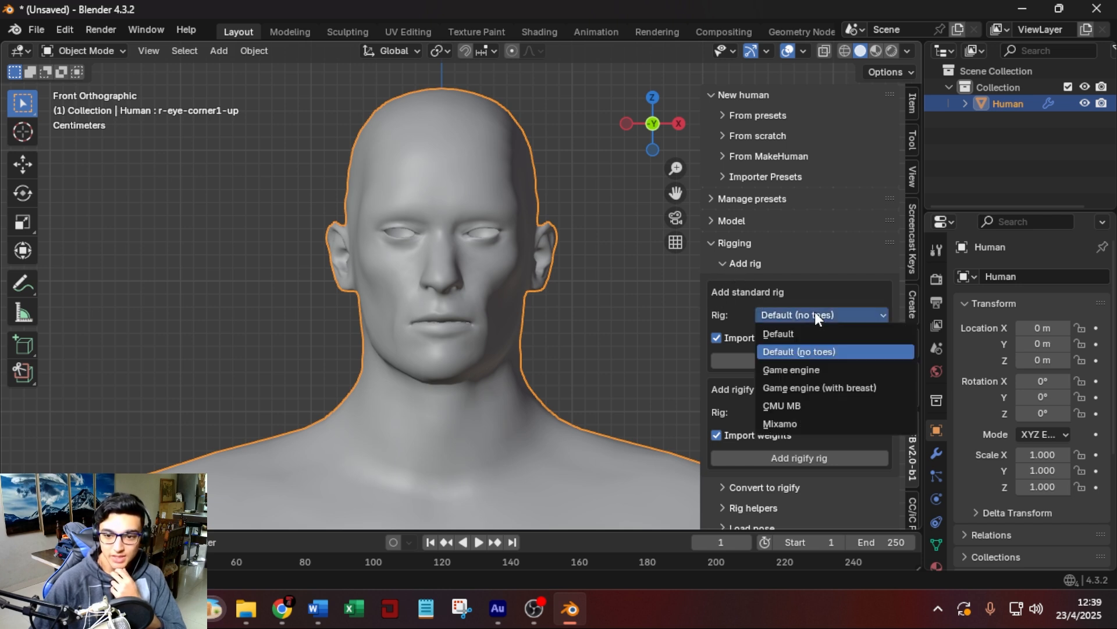
click(804, 419)
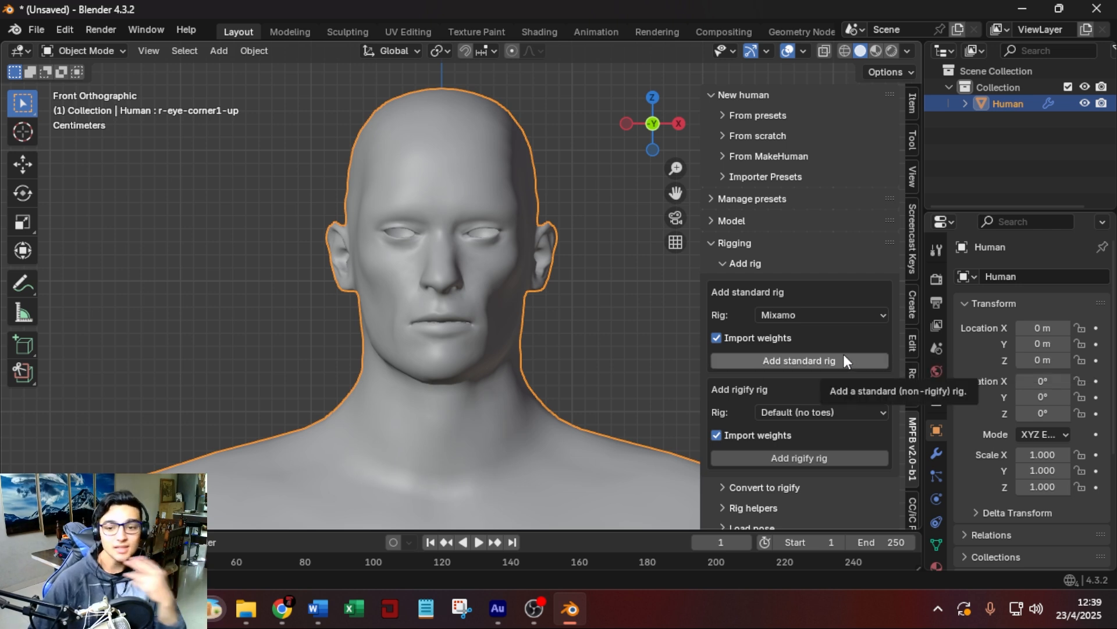
click(816, 360)
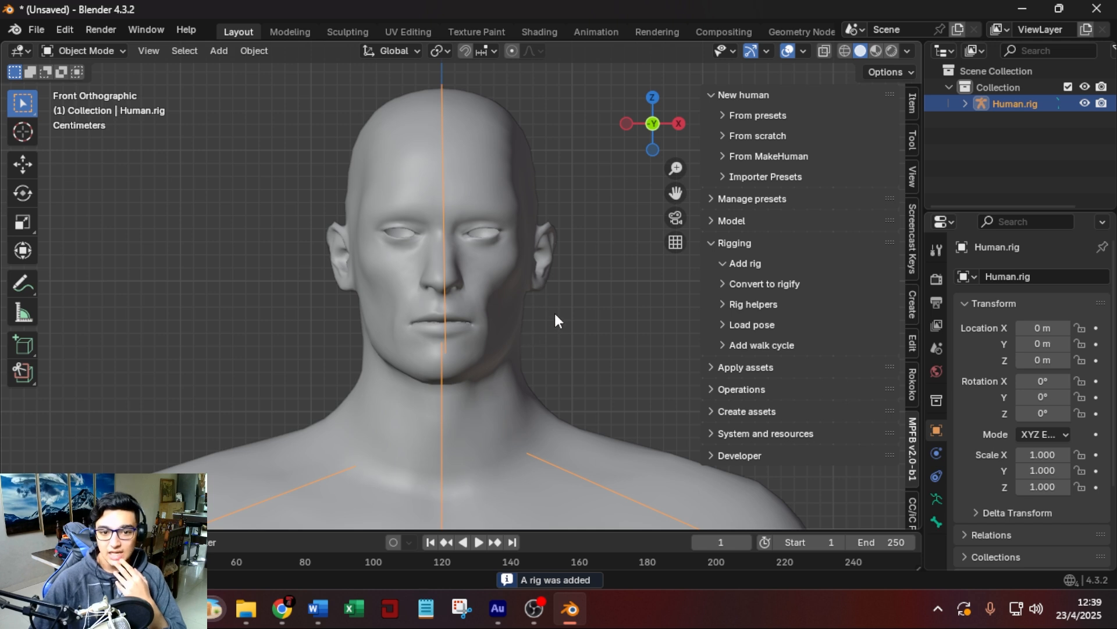
click(710, 243)
Load the Young caucasian male skin from the Skins library onto the human and collapse that library.
click(713, 266)
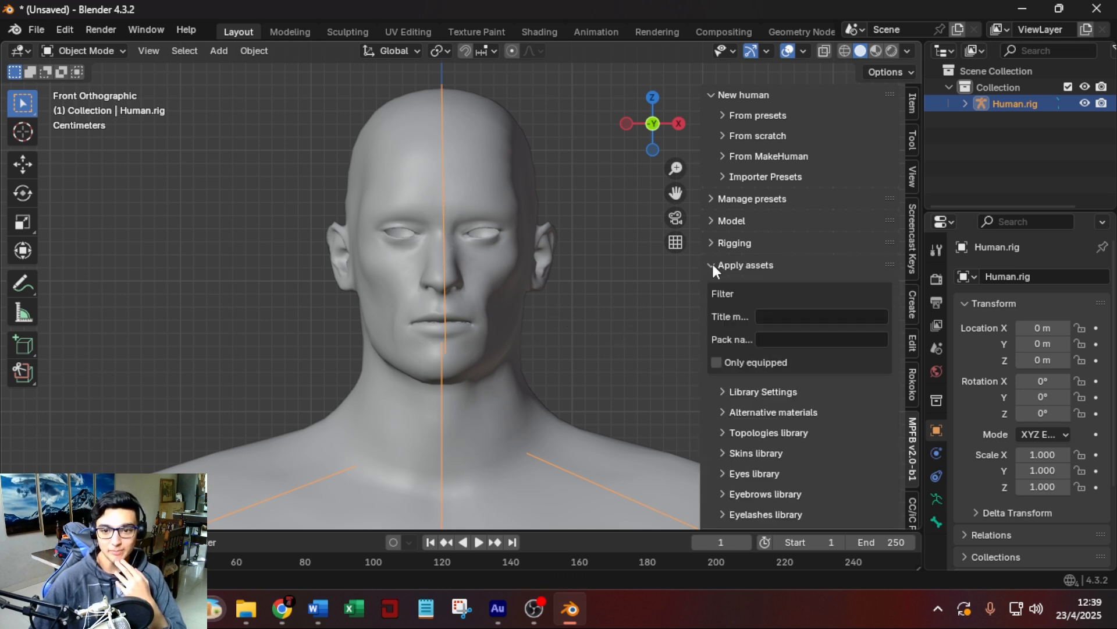
scroll(759, 432, down, 5)
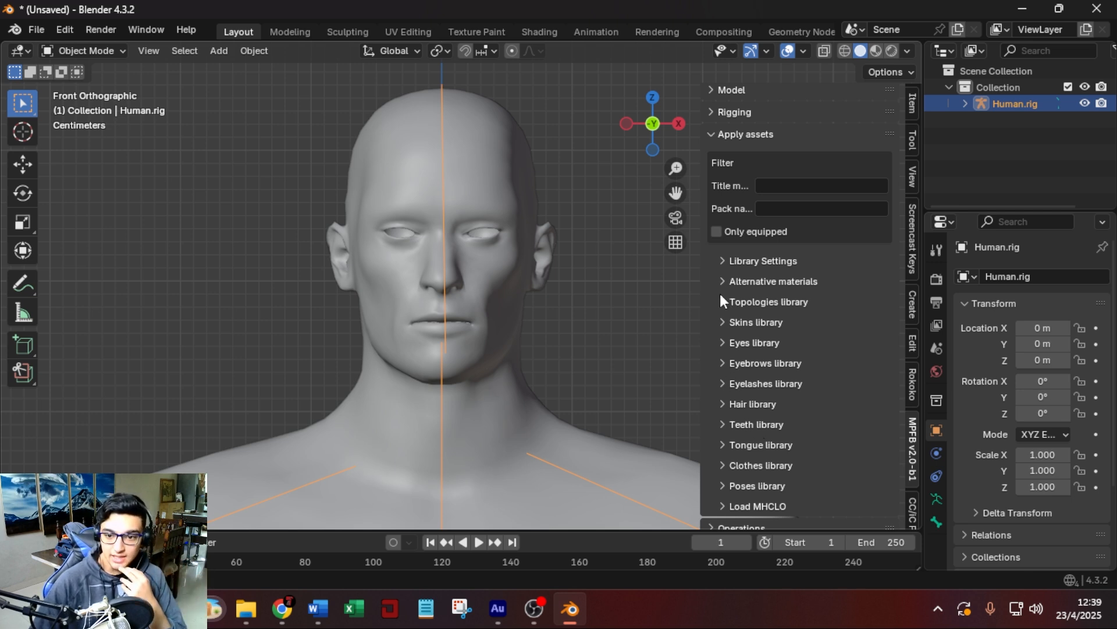
click(721, 321)
scroll(783, 377, down, 20)
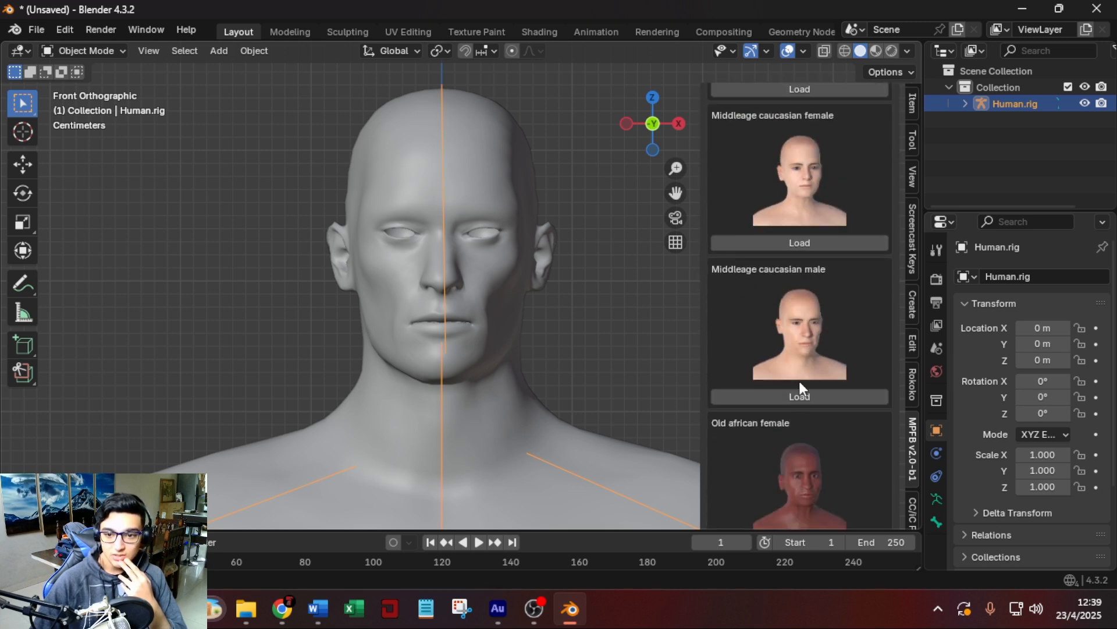
scroll(798, 396, down, 20)
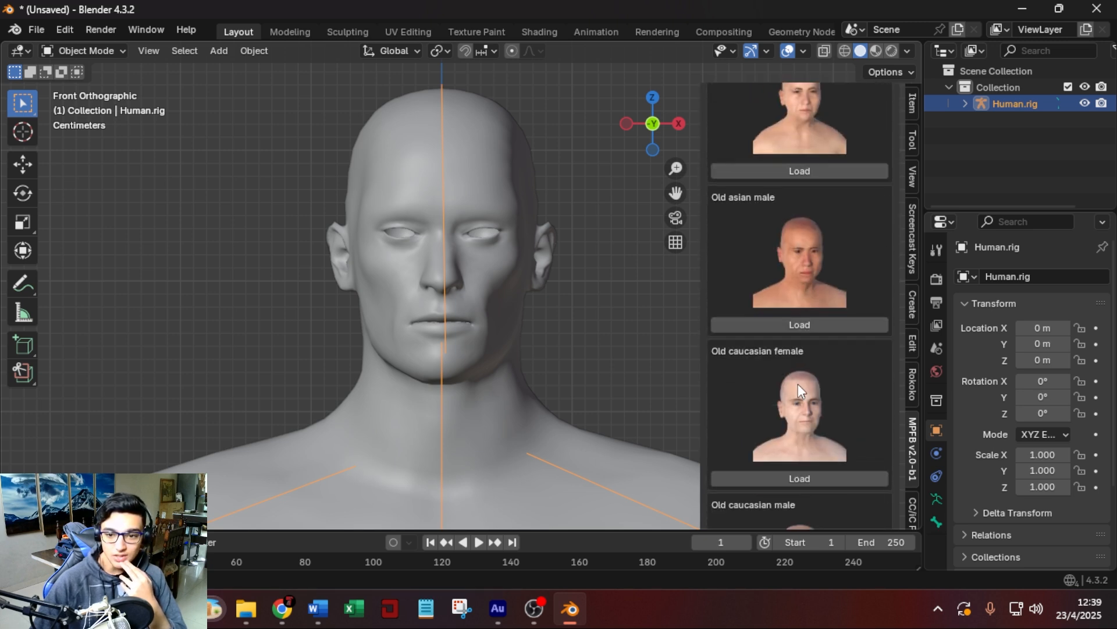
scroll(798, 390, down, 6)
scroll(786, 384, up, 7)
scroll(783, 372, up, 20)
scroll(786, 367, up, 10)
scroll(796, 365, down, 20)
scroll(795, 364, down, 20)
scroll(794, 366, down, 20)
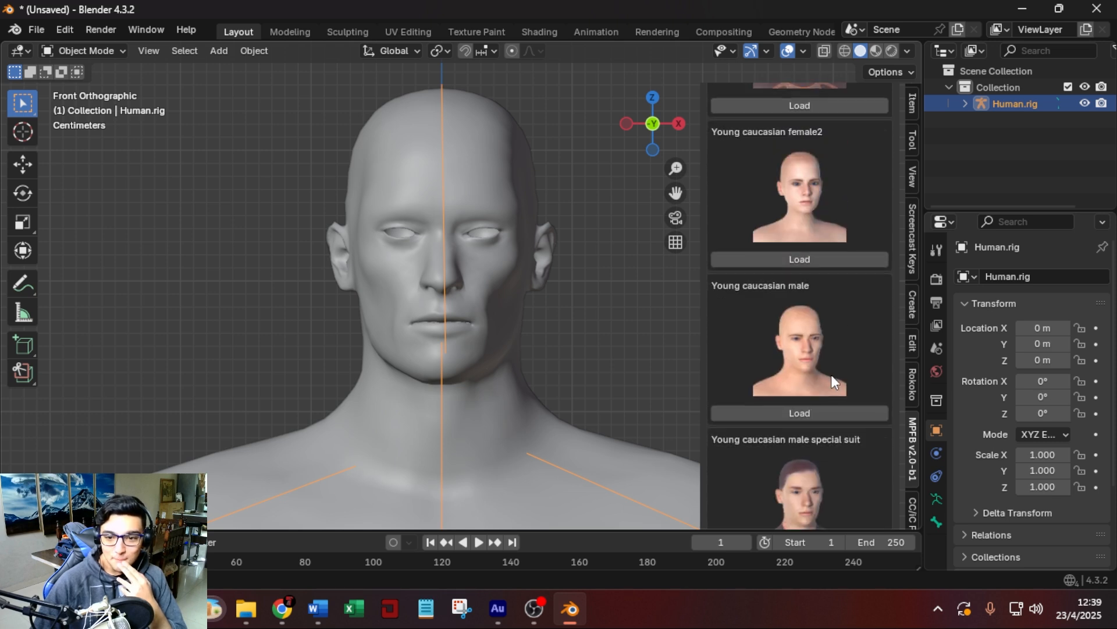
scroll(831, 378, down, 1)
click(825, 381)
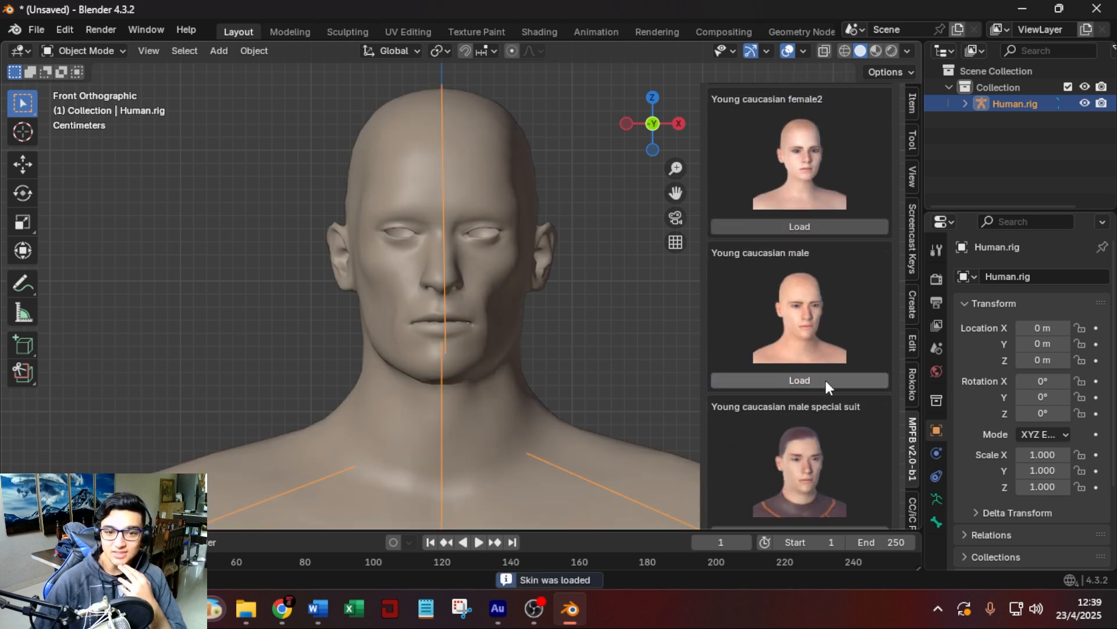
scroll(820, 311, up, 20)
scroll(791, 311, up, 20)
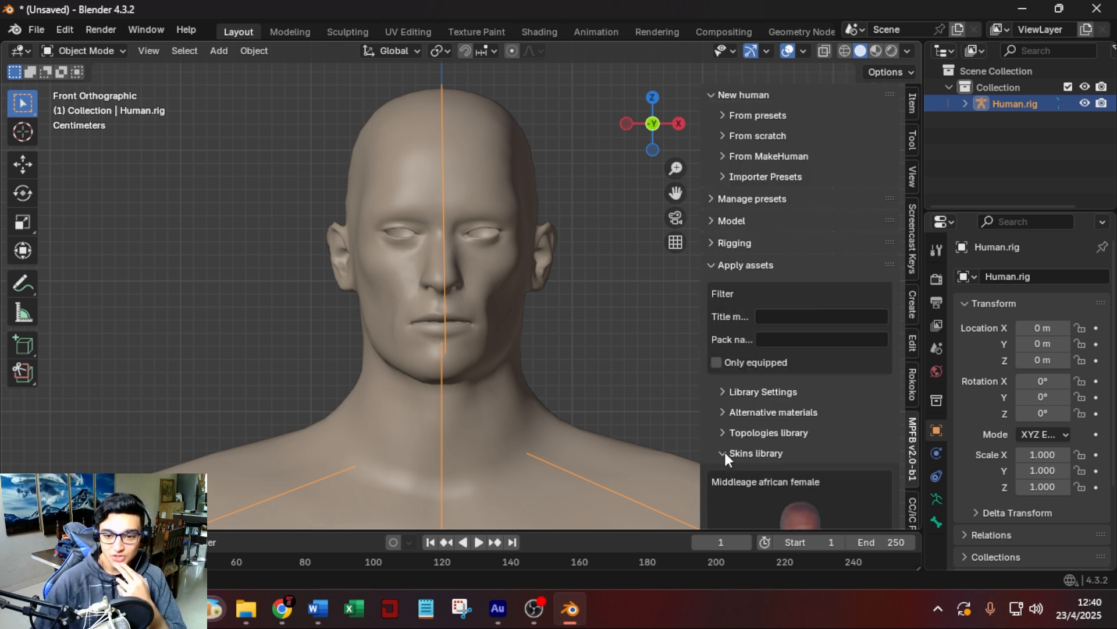
click(725, 454)
Load the High-poly eyes from the Eyes library and collapse that library.
scroll(788, 434, down, 3)
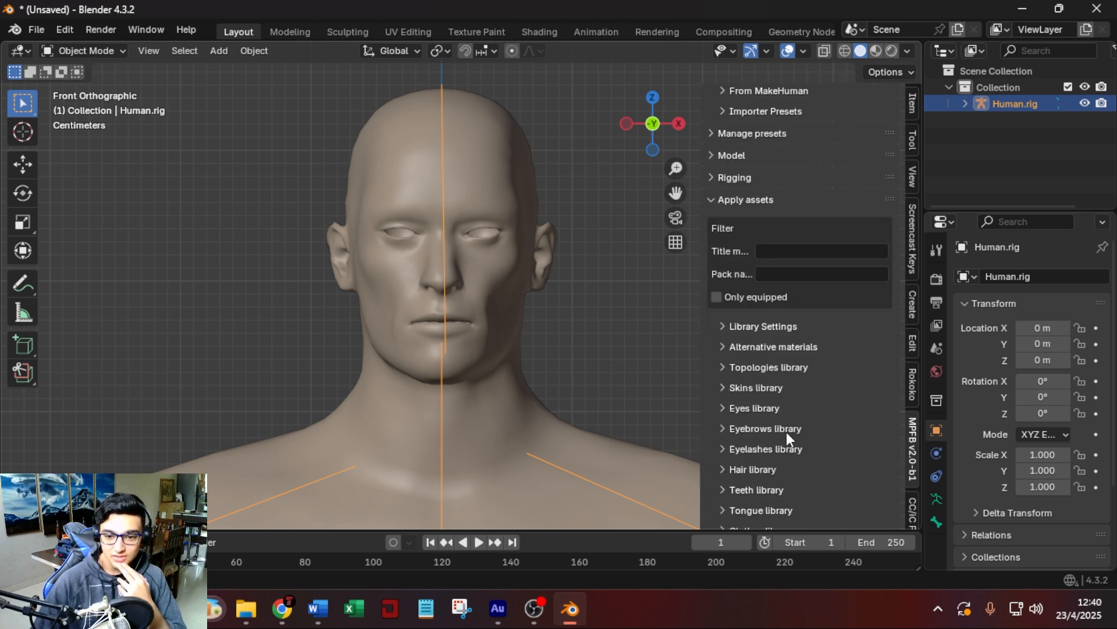
click(729, 407)
scroll(809, 408, down, 7)
click(767, 400)
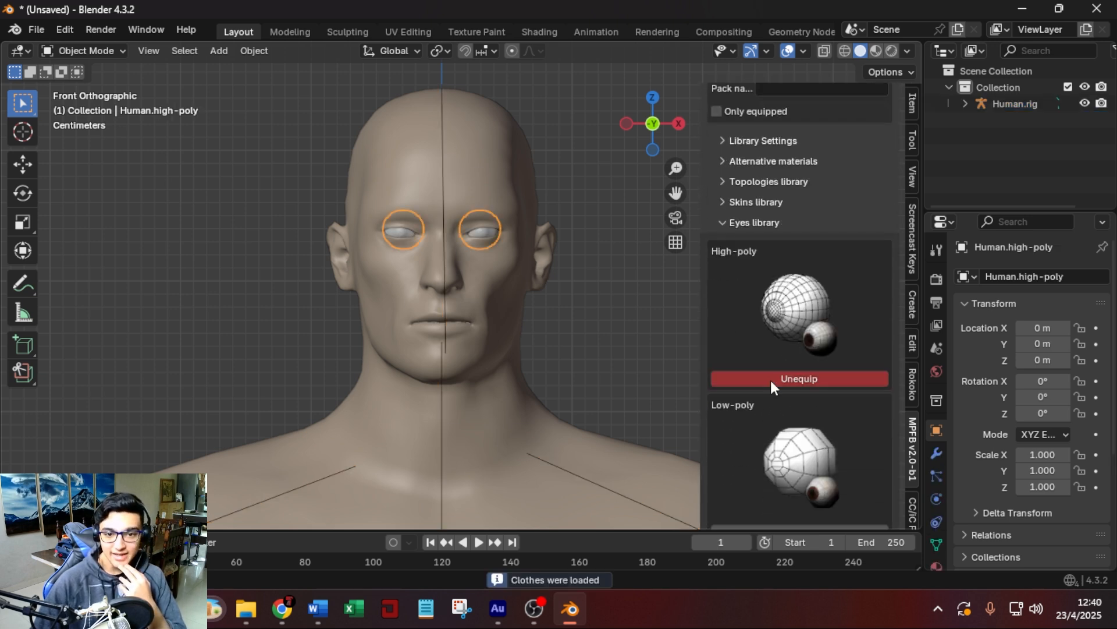
click(725, 220)
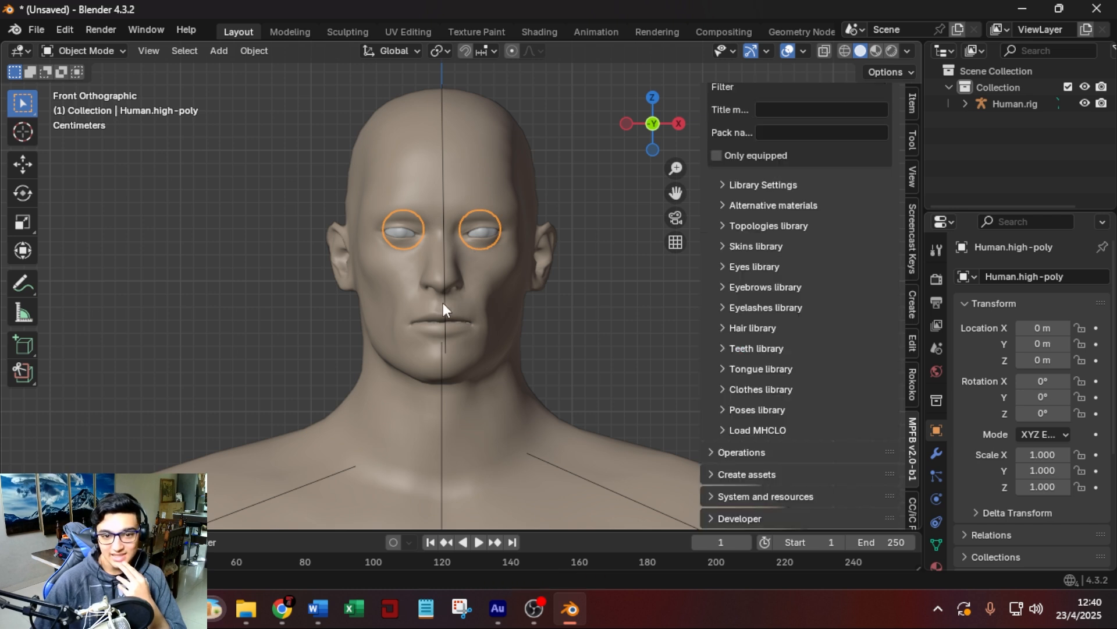
With the human's rig selected, load the Short02 hair from the Hair library and reselect the rig.
click(444, 302)
click(753, 327)
scroll(780, 379, down, 20)
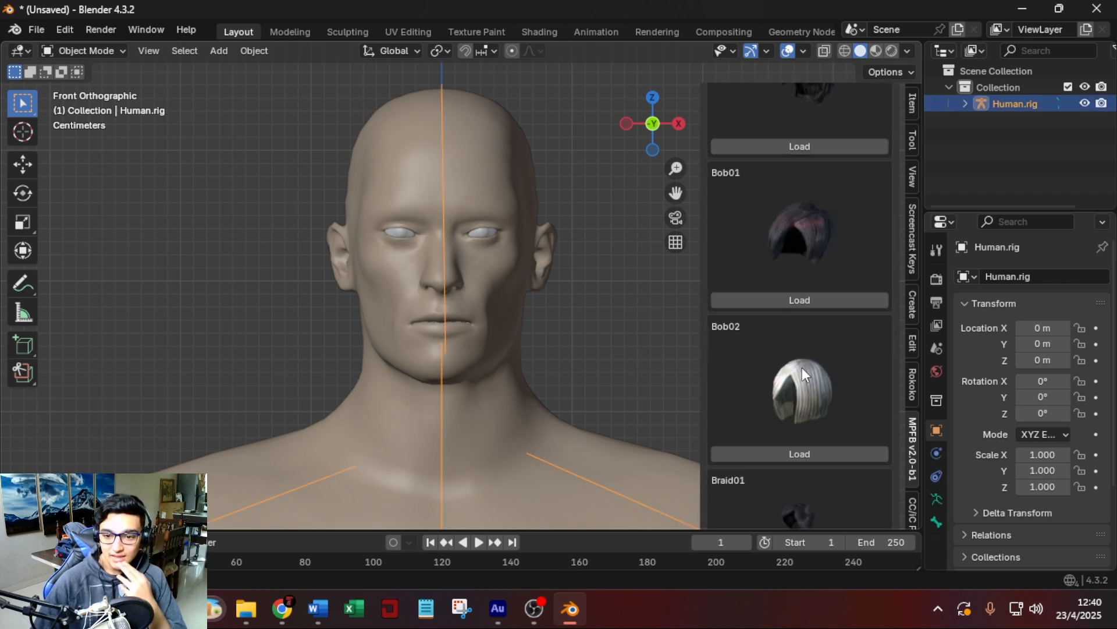
scroll(791, 360, down, 10)
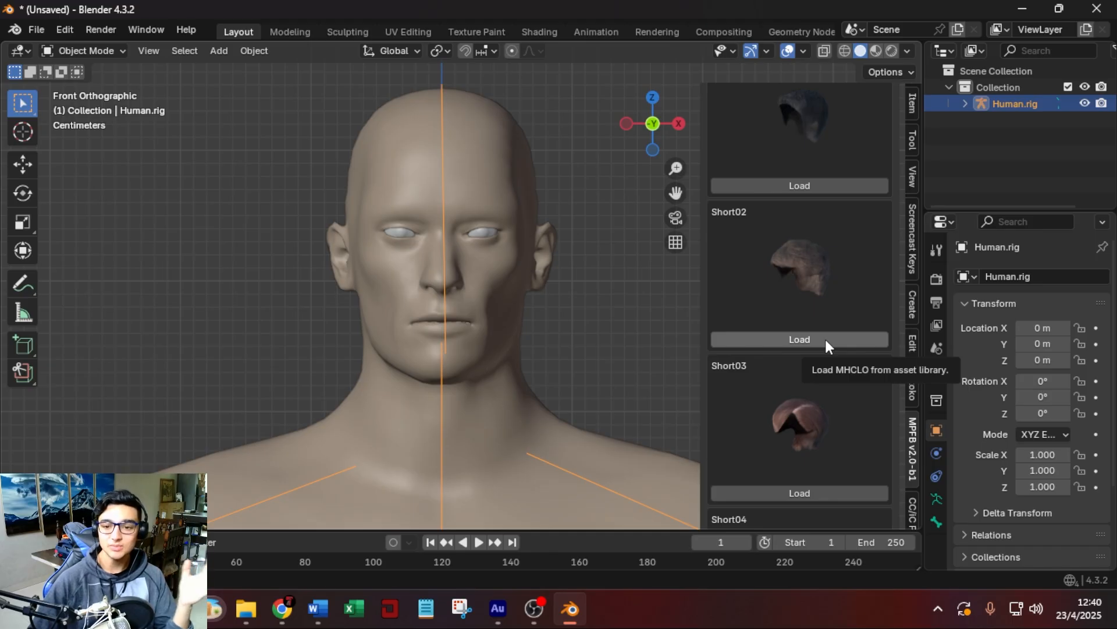
click(825, 339)
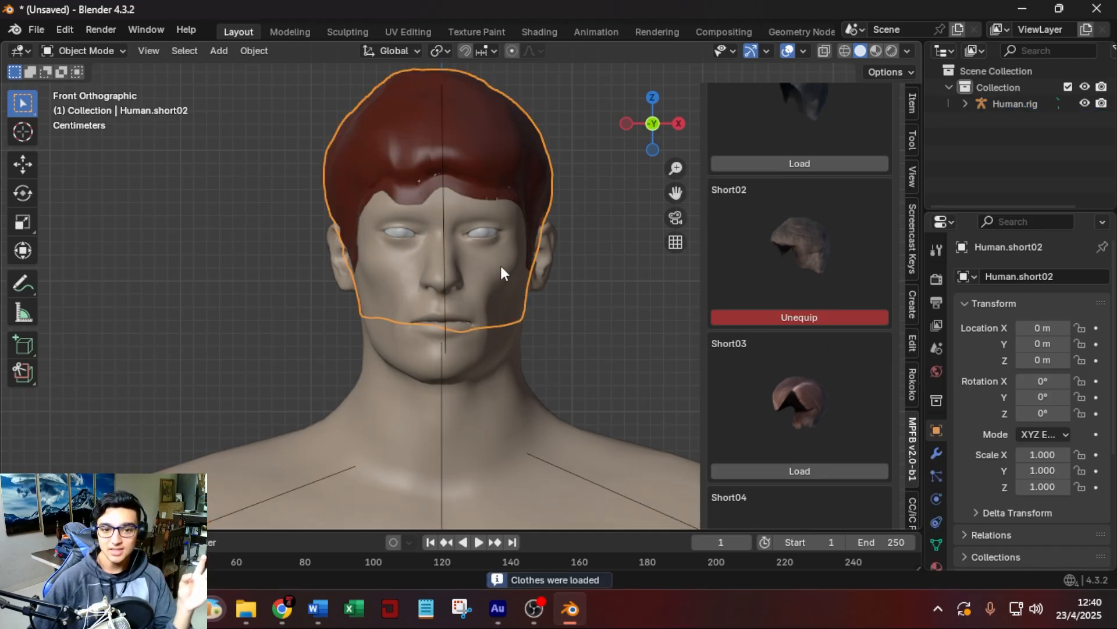
click(445, 308)
click(445, 309)
Load Eyelashes01 from the Eyelashes library, reselect the rig, and collapse that library.
scroll(833, 358, up, 8)
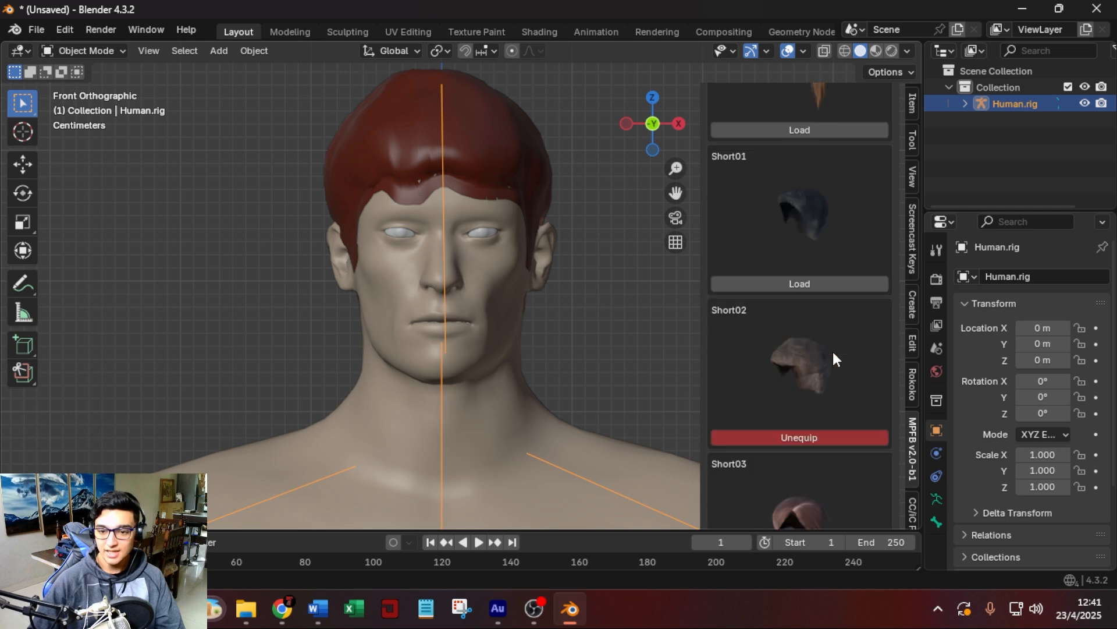
scroll(833, 359, up, 10)
click(724, 397)
click(724, 396)
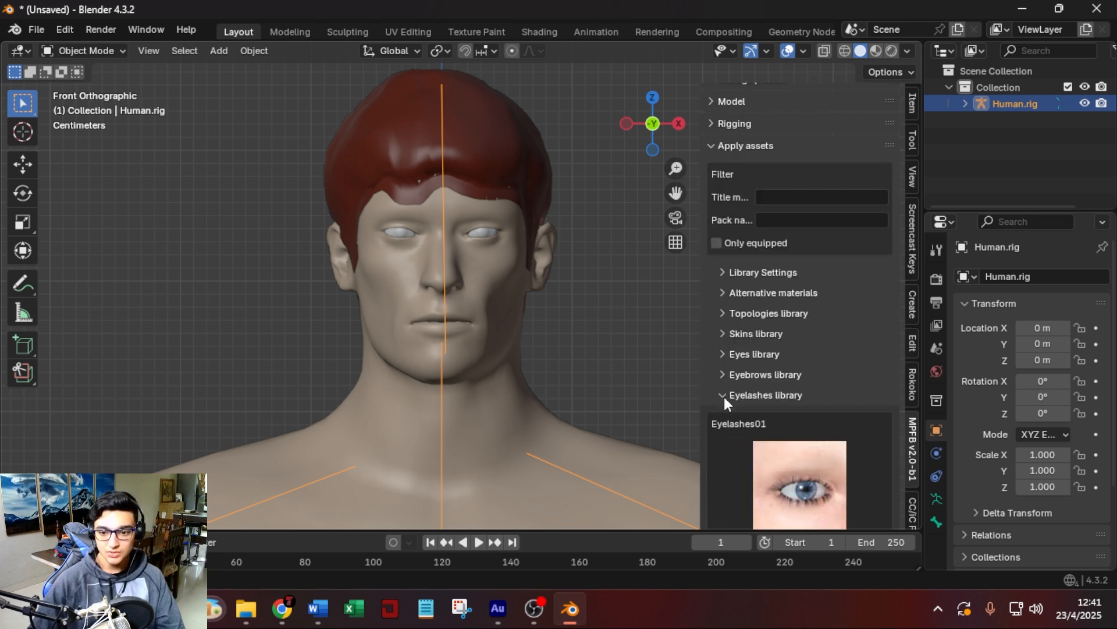
scroll(786, 415, down, 5)
click(813, 420)
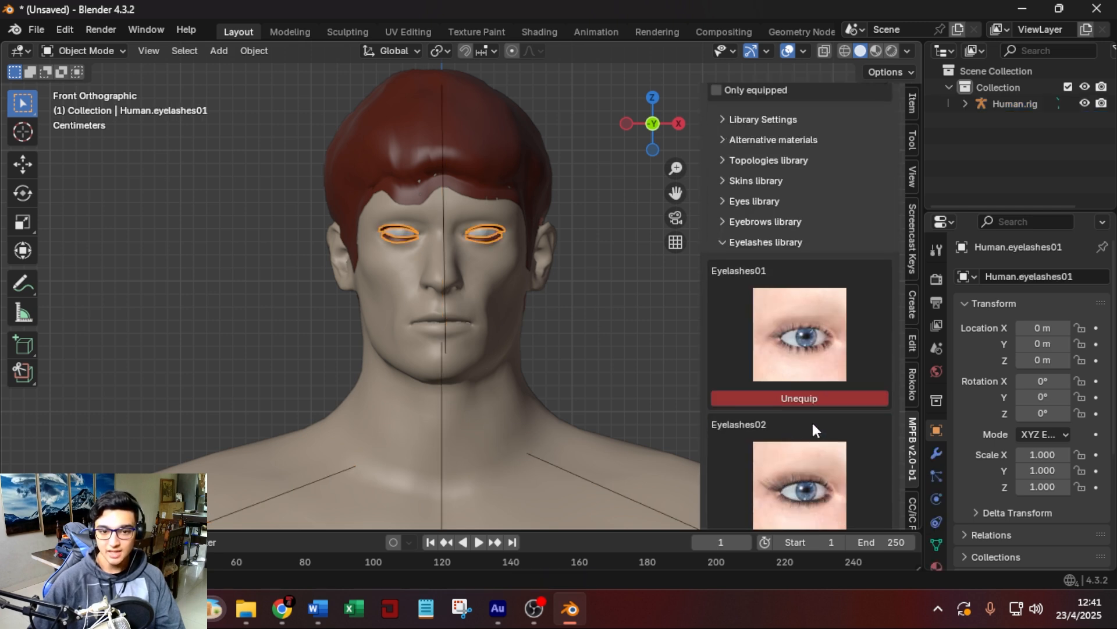
click(446, 400)
click(758, 263)
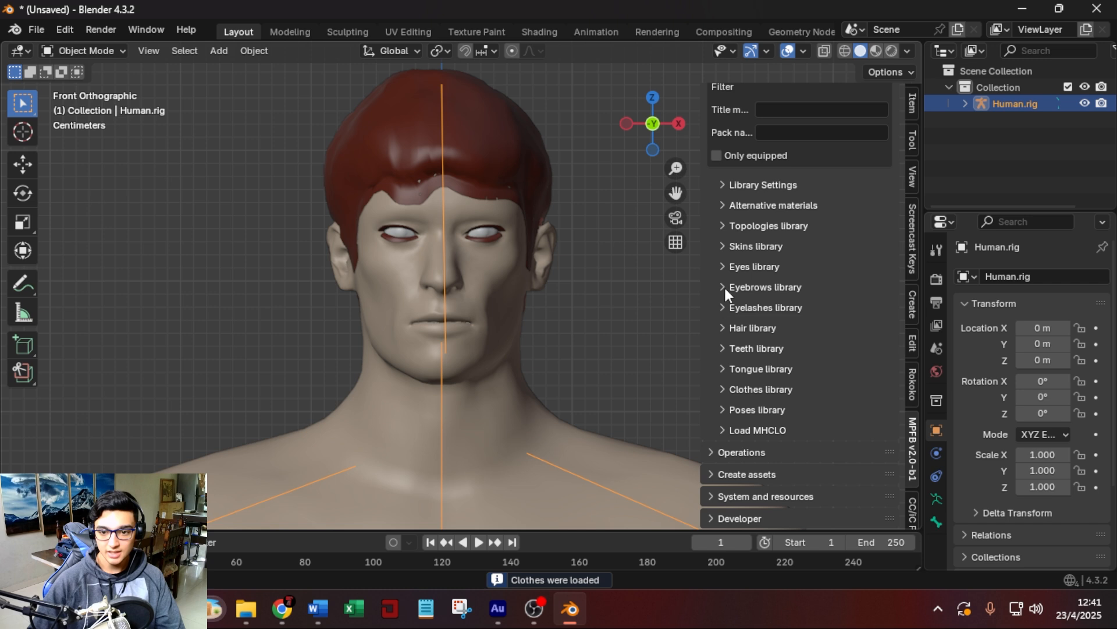
Load Eyebrow009 from the Eyebrows library and collapse that library.
click(724, 287)
scroll(818, 358, down, 15)
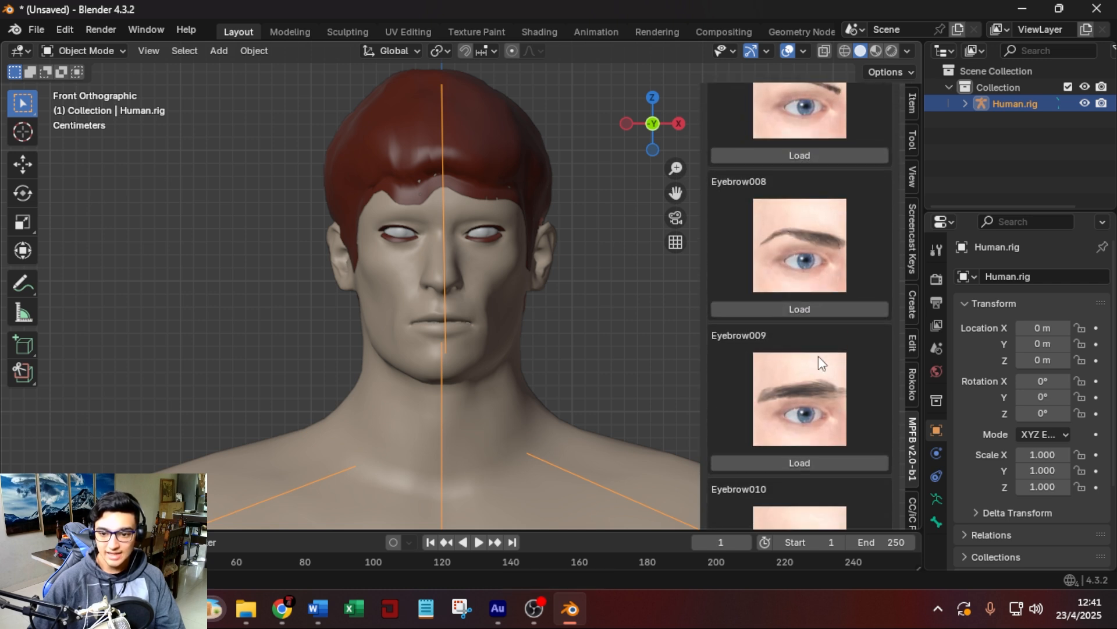
scroll(818, 355, down, 5)
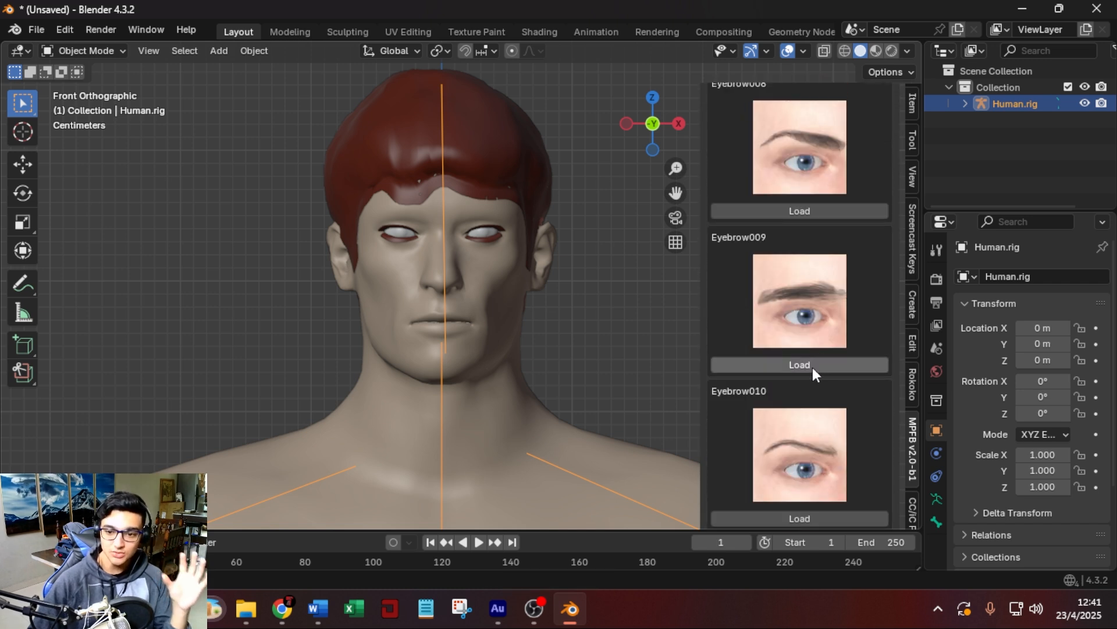
click(812, 368)
scroll(815, 373, up, 20)
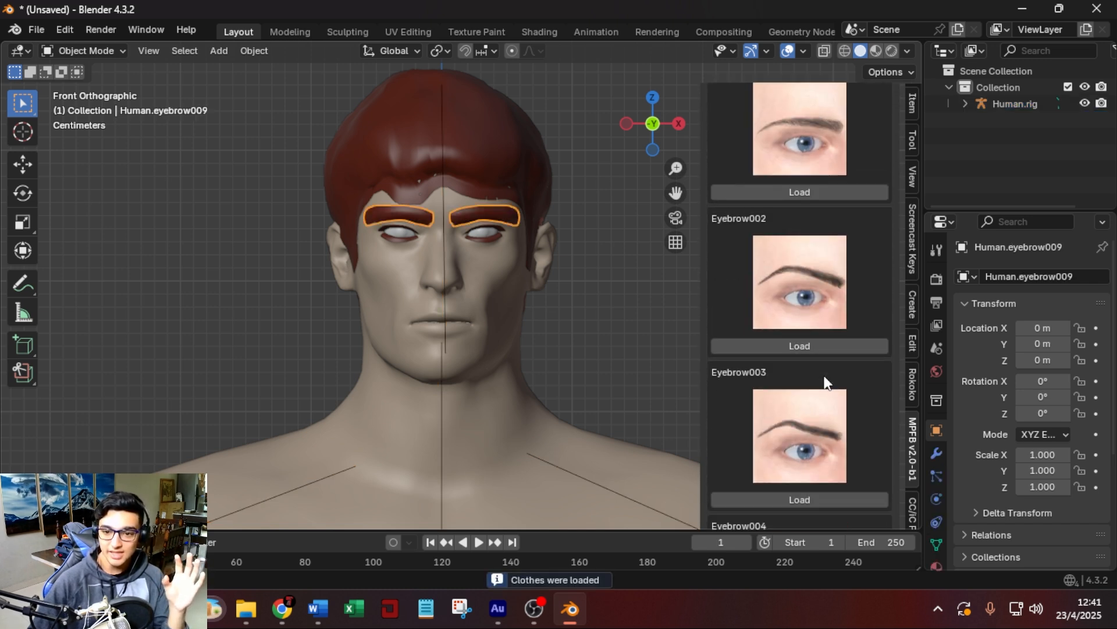
click(766, 232)
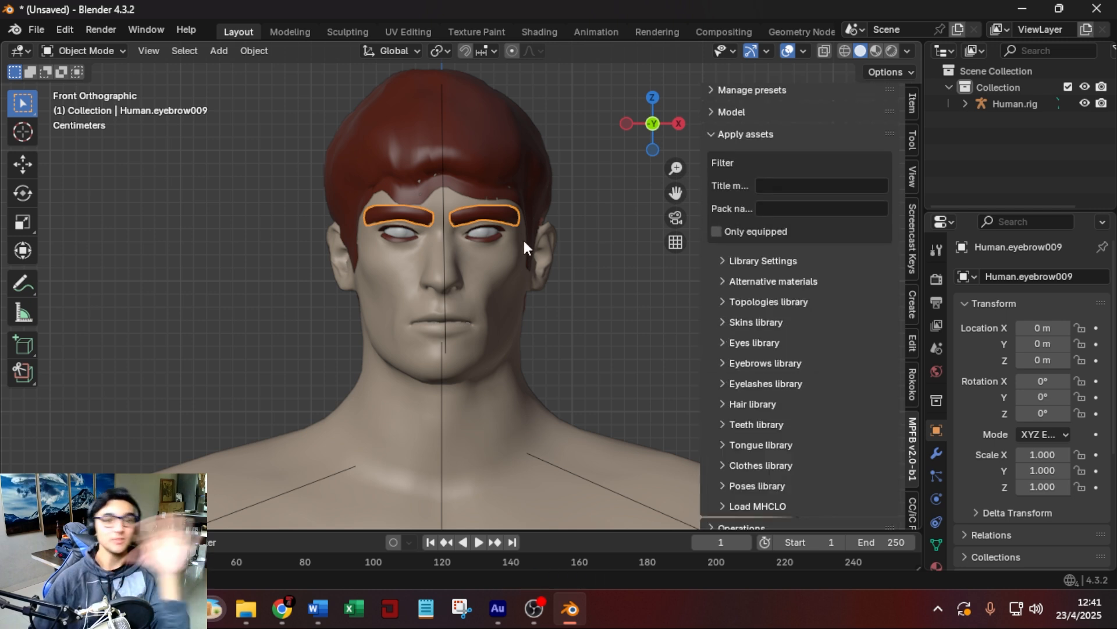
Check the available assets in the Teeth library and collapse it without loading any.
scroll(784, 345, down, 3)
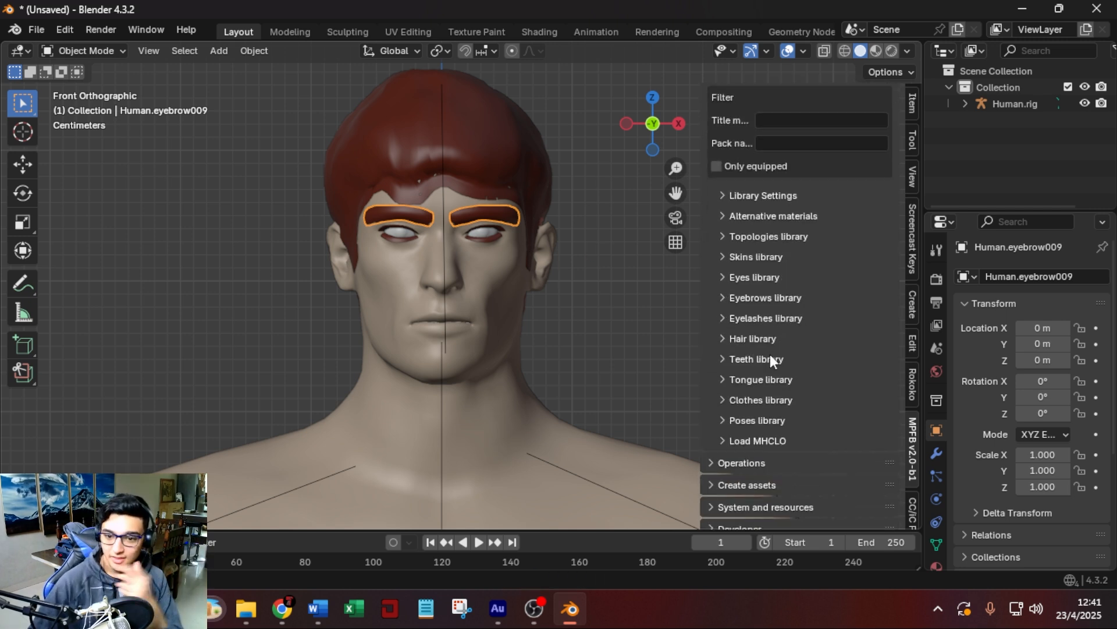
click(769, 361)
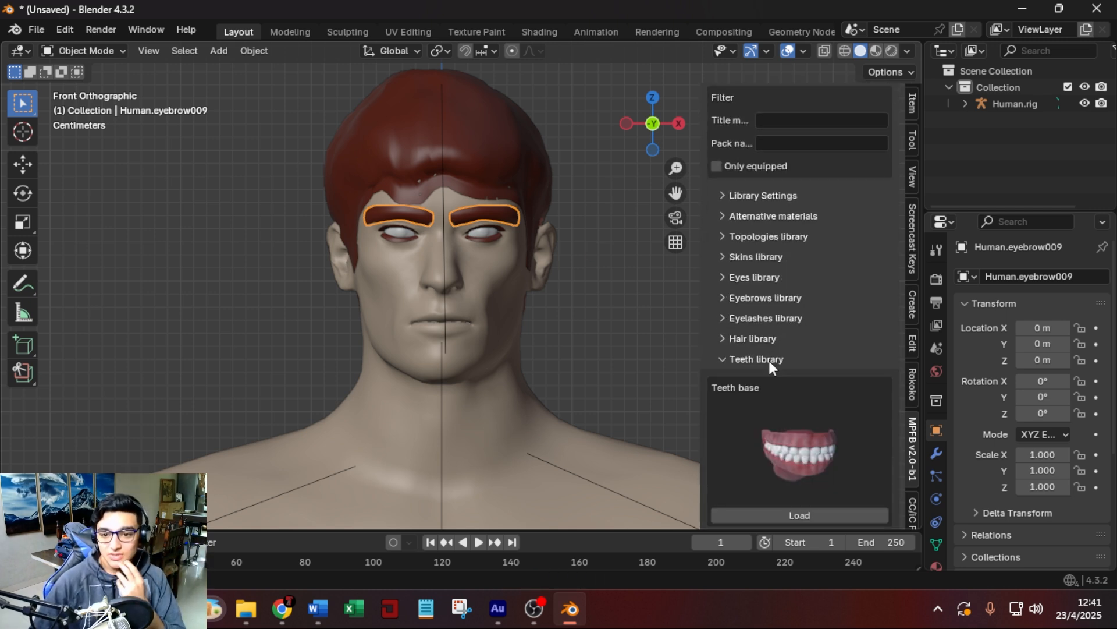
click(724, 358)
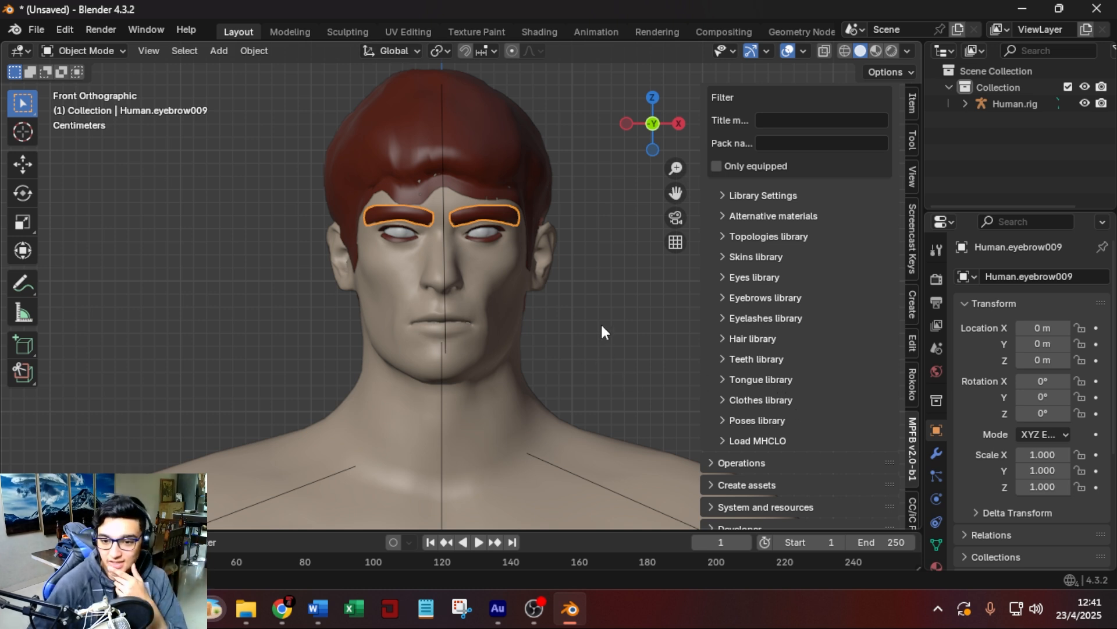
Look through the available outfits in the Clothes library and collapse it without loading any.
click(760, 399)
scroll(802, 424, down, 15)
scroll(783, 338, down, 20)
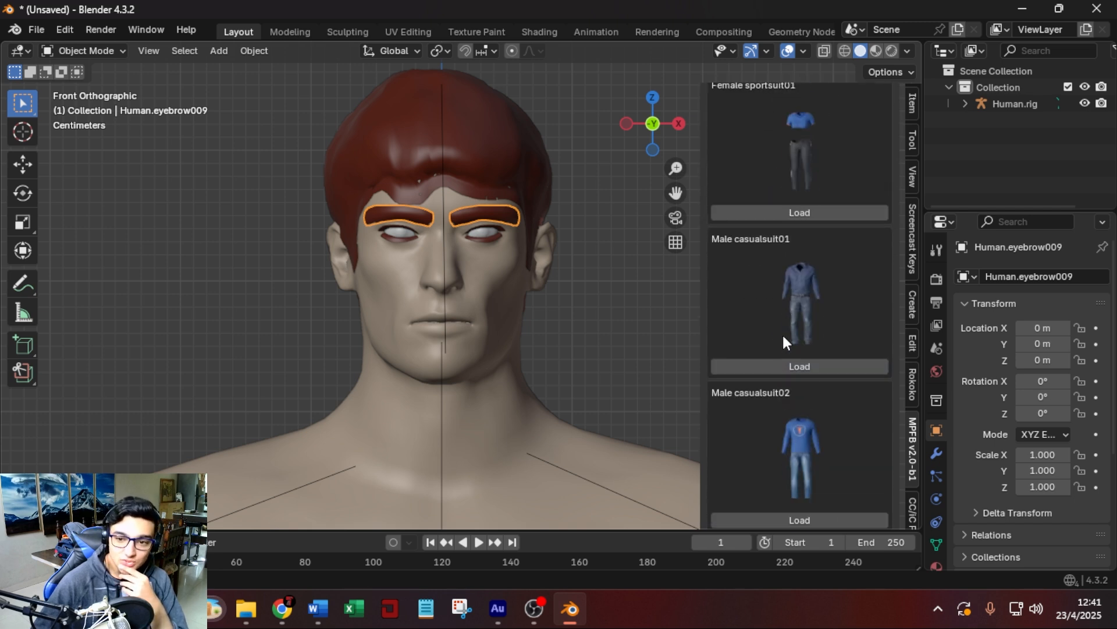
scroll(783, 333, down, 15)
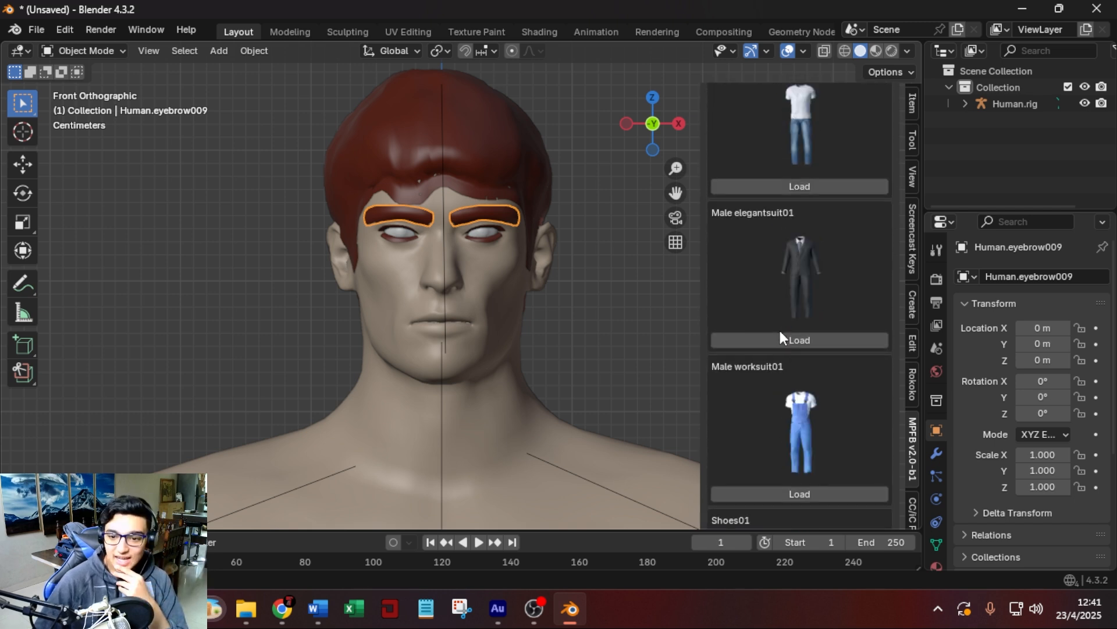
scroll(792, 327, down, 5)
scroll(805, 364, up, 20)
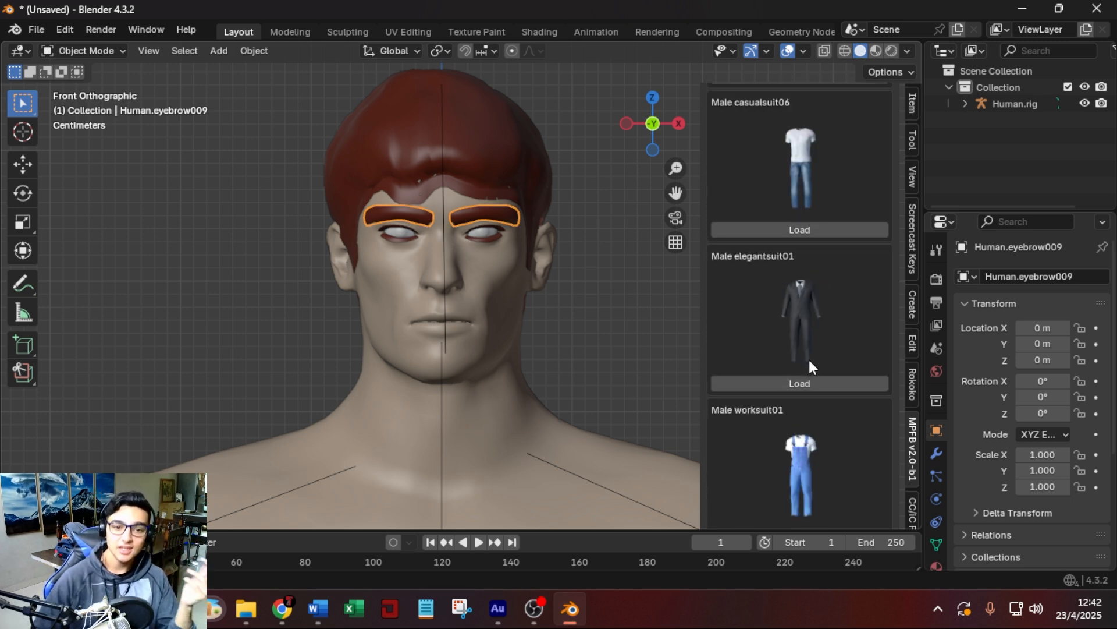
scroll(797, 351, up, 15)
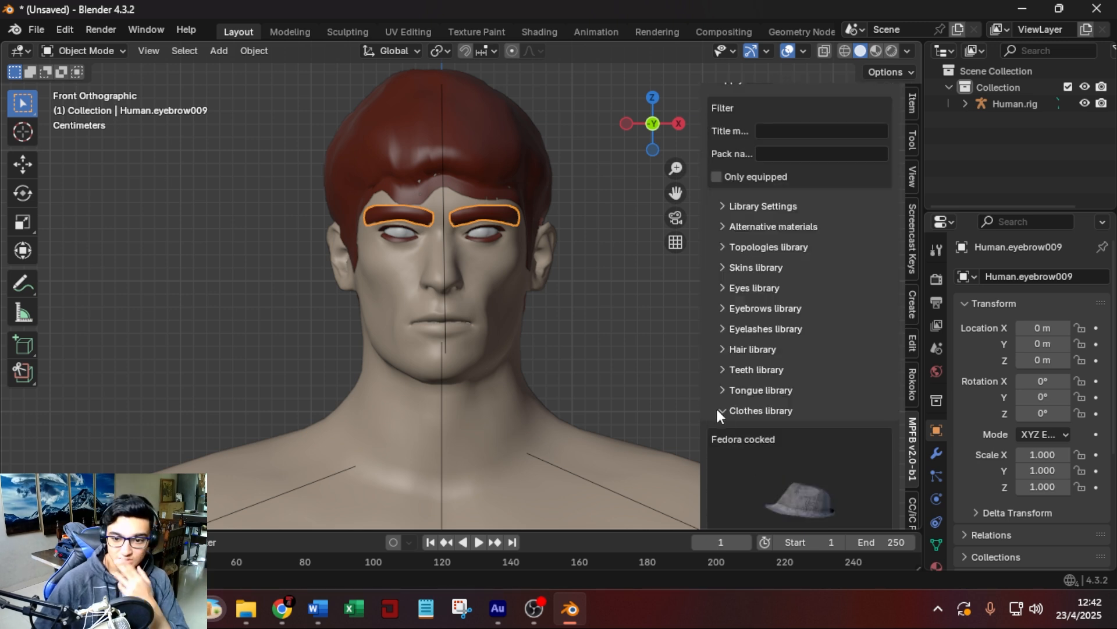
click(724, 415)
Hide the add-on sidebar to give the 3D viewport its full width.
scroll(704, 337, down, 7)
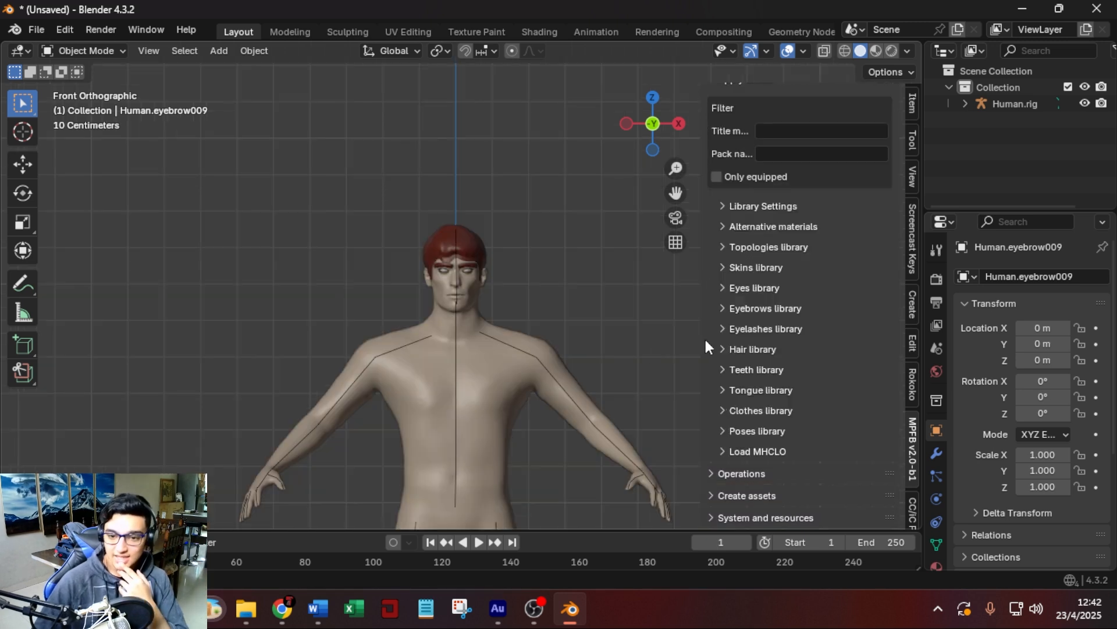
drag(700, 348, 909, 324)
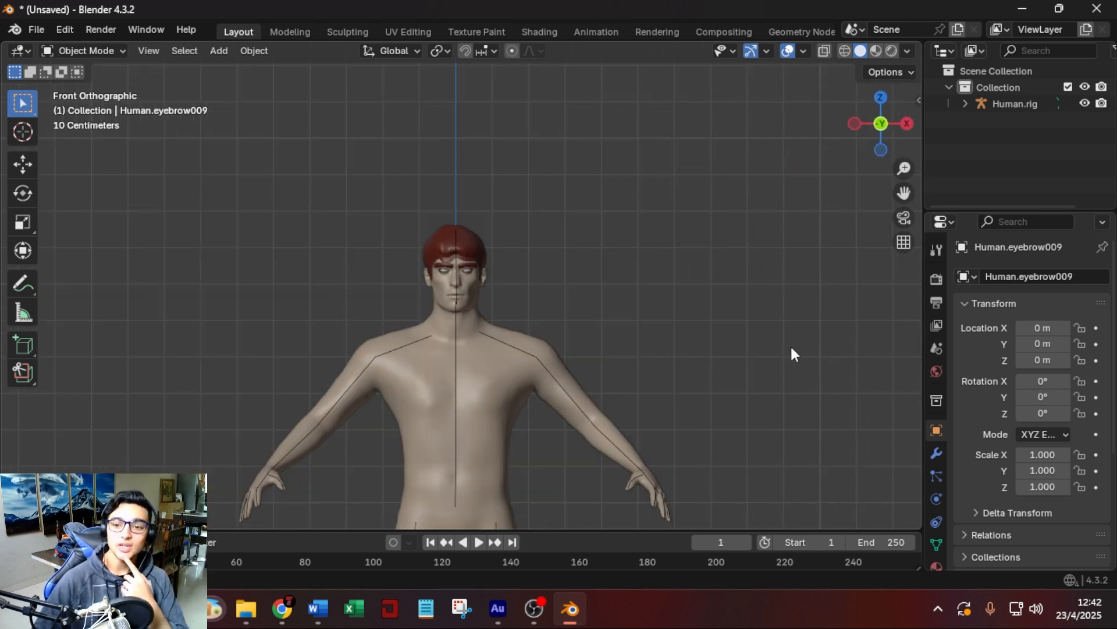
middle_drag(773, 350, 726, 380)
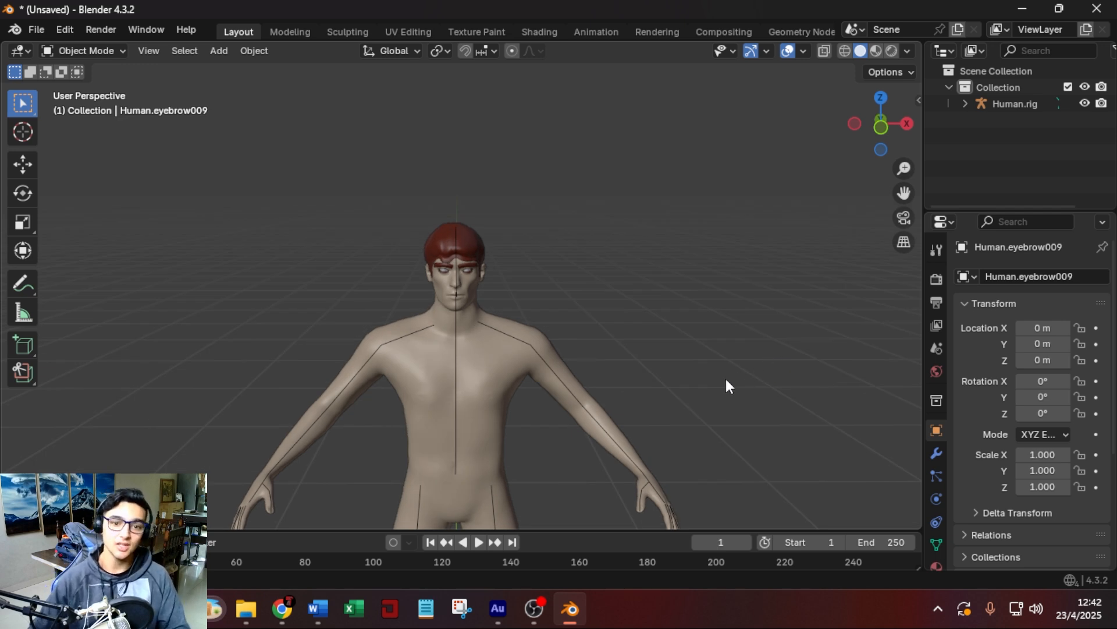
Inspect the character's face and body in Material Preview shading, and return the viewport to Solid shading.
scroll(584, 302, up, 2)
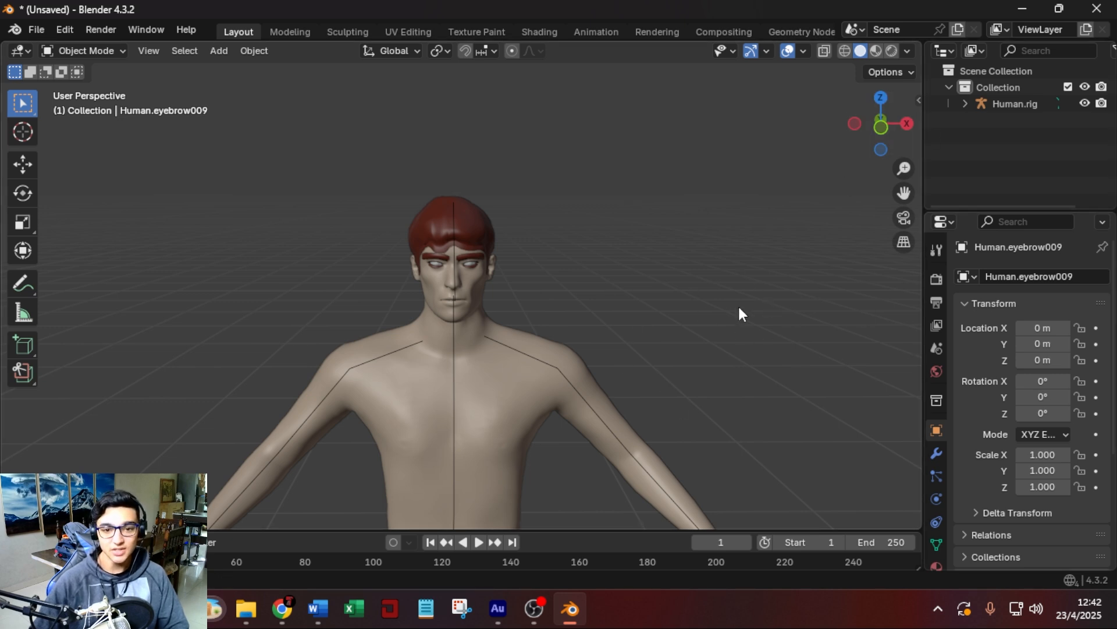
scroll(496, 205, up, 3)
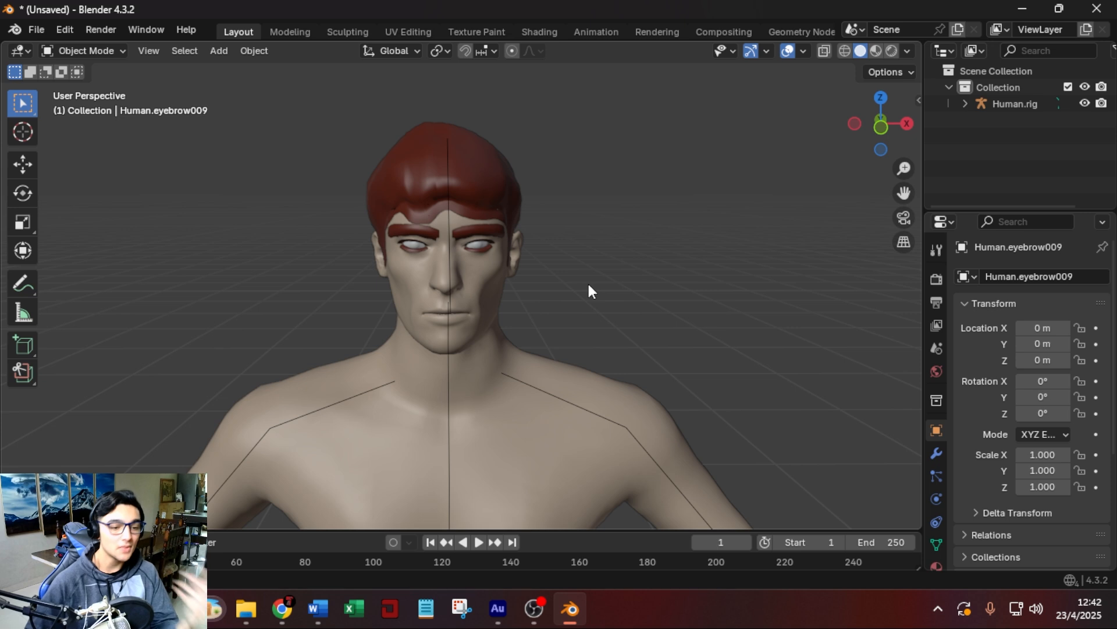
scroll(588, 281, down, 6)
scroll(624, 348, up, 2)
scroll(634, 291, up, 5)
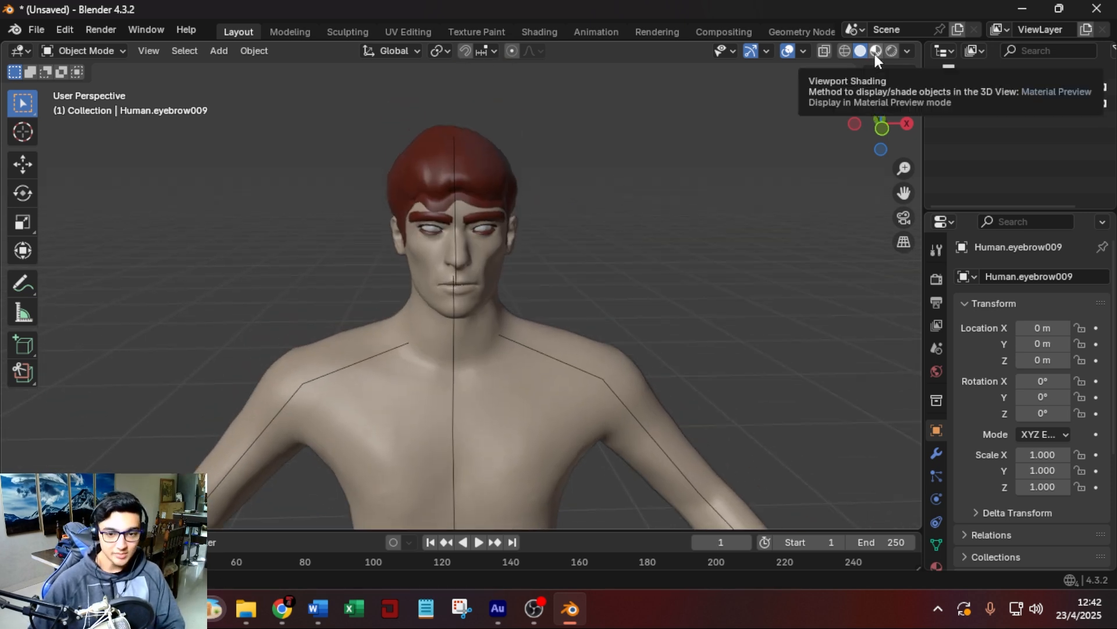
click(876, 51)
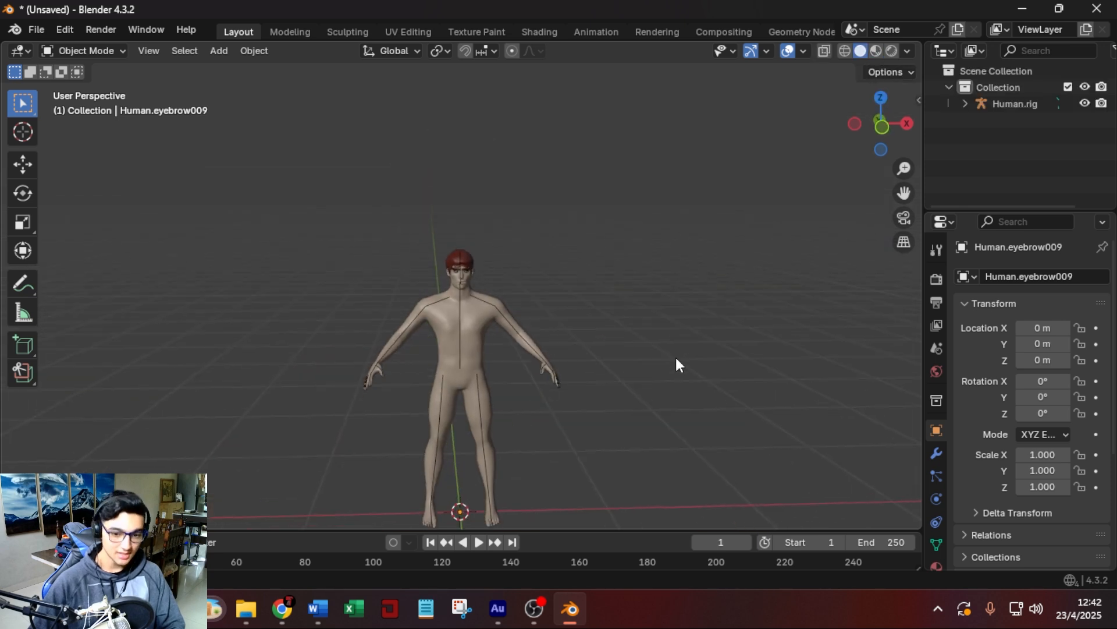
middle_drag(677, 360, 675, 367)
scroll(675, 368, up, 1)
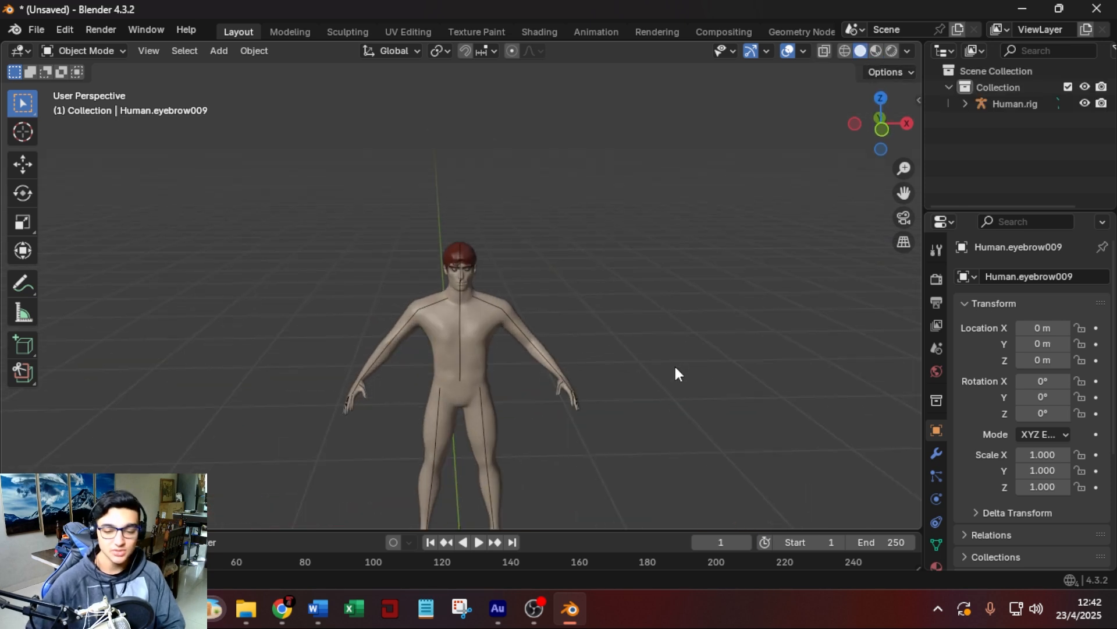
scroll(676, 367, up, 2)
scroll(674, 372, down, 2)
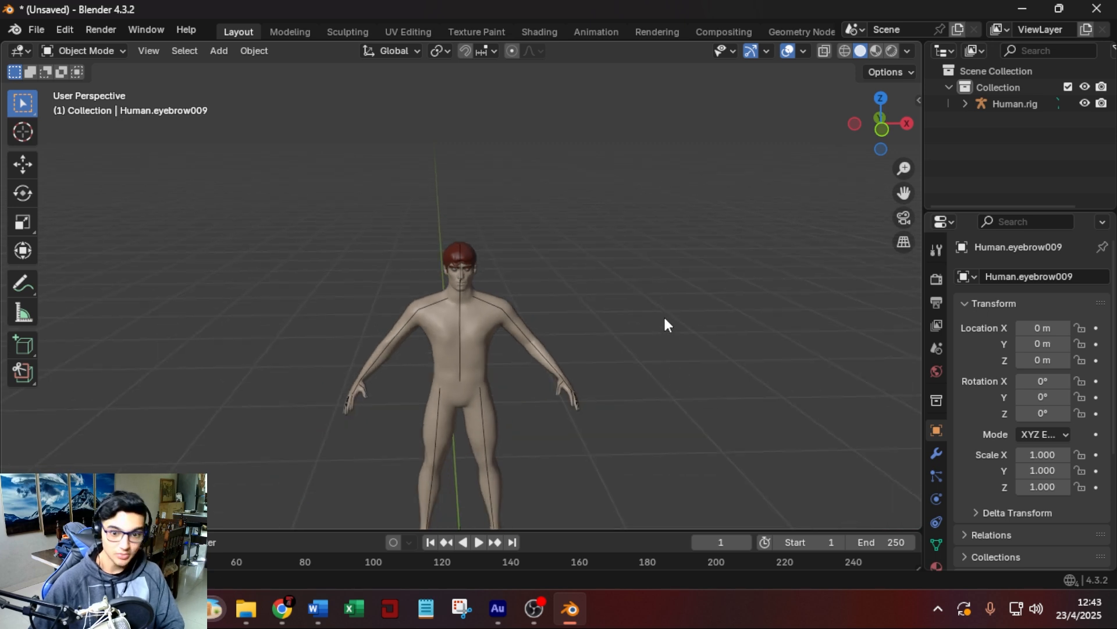
Select the whole character with its rig and set up an FBX export to the Downloads folder named test.fbx.
key(a)
scroll(551, 303, up, 6)
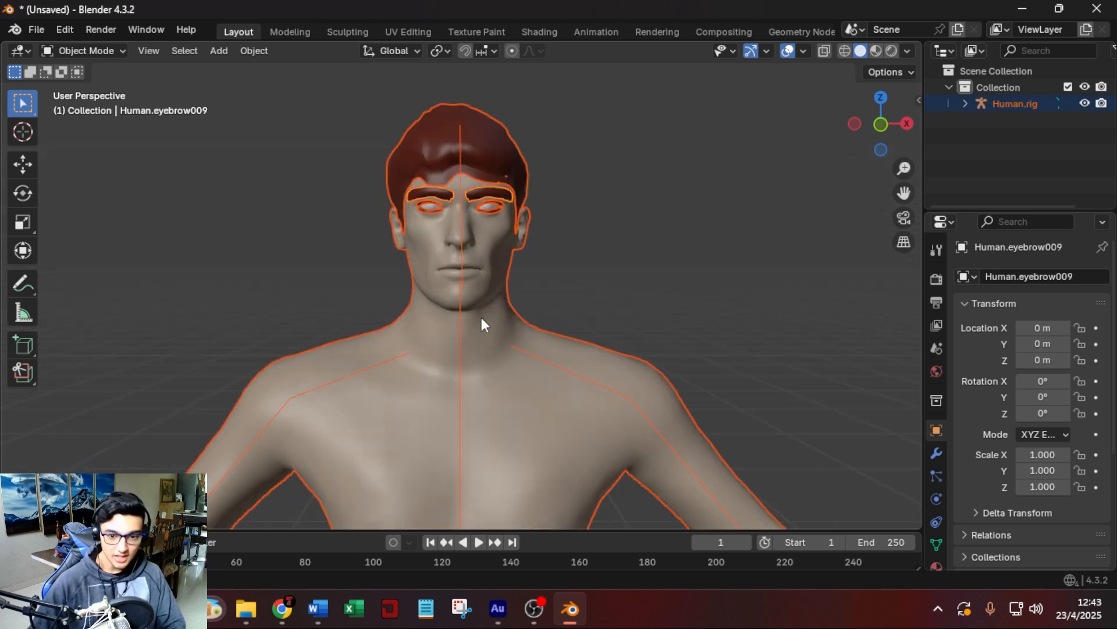
scroll(582, 303, down, 6)
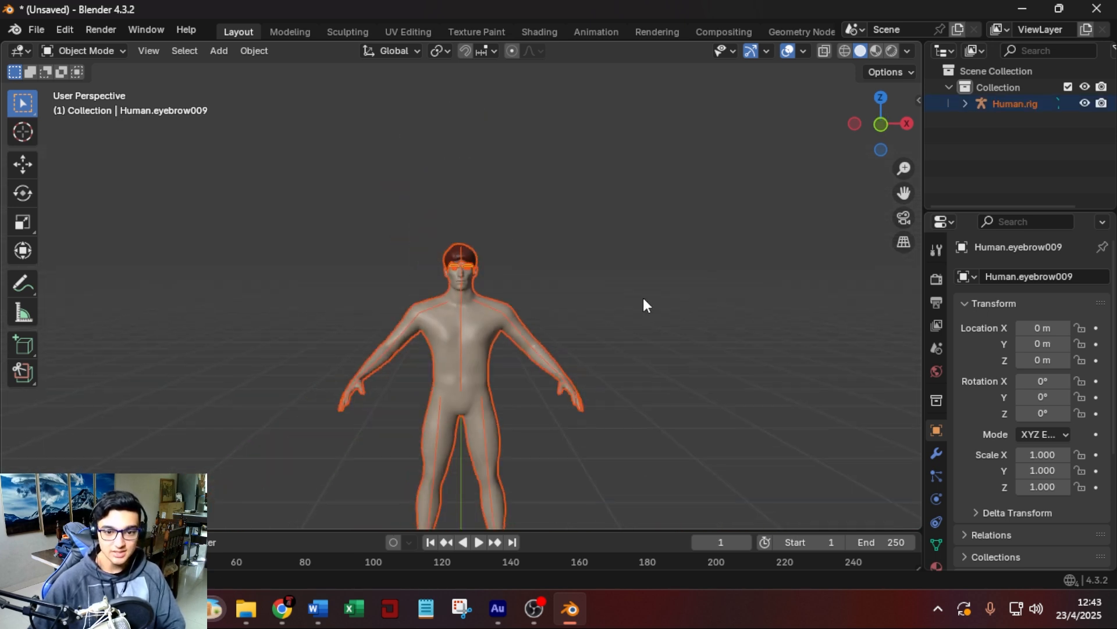
click(37, 30)
mouse_move(99, 278)
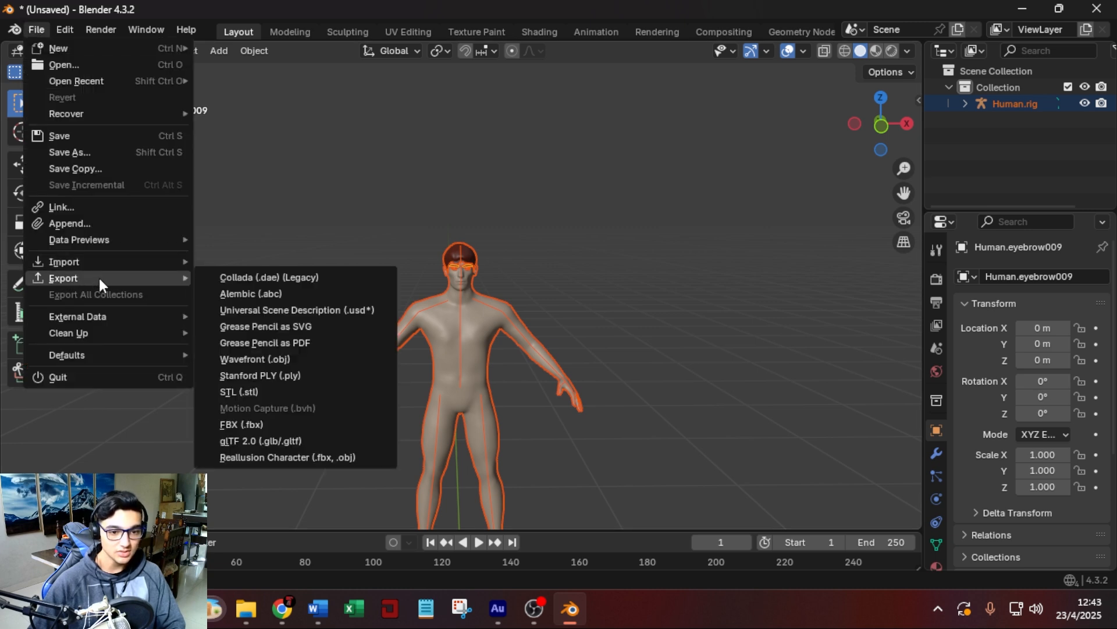
click(272, 424)
text(test)
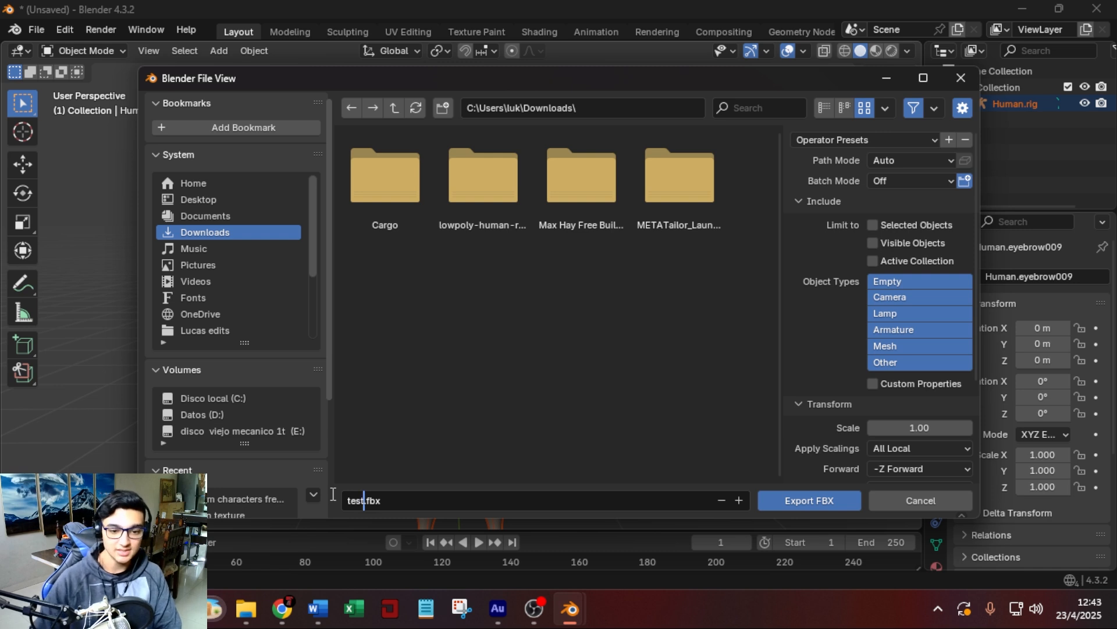
Limit the export to selected objects of the Armature and Mesh types, and export the FBX.
click(873, 225)
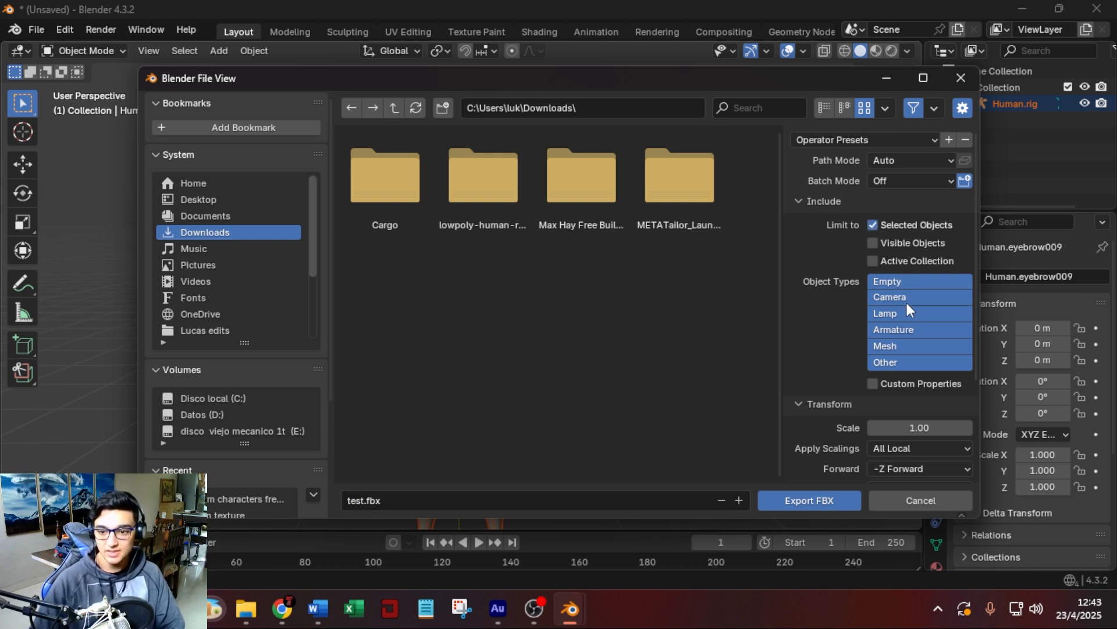
click(902, 332)
shift+click(902, 341)
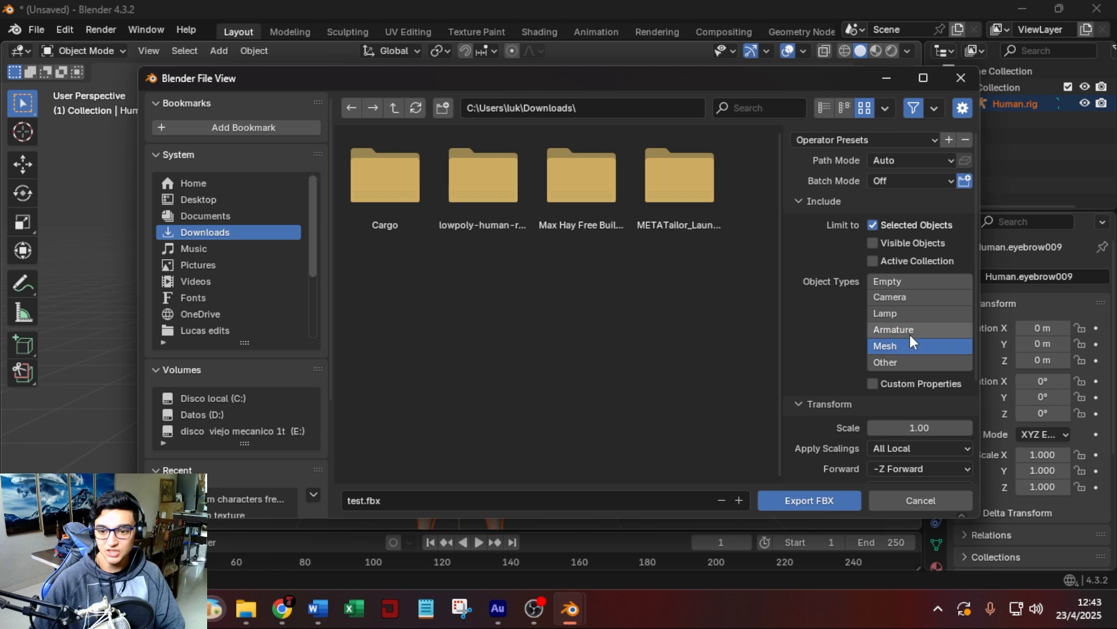
click(815, 501)
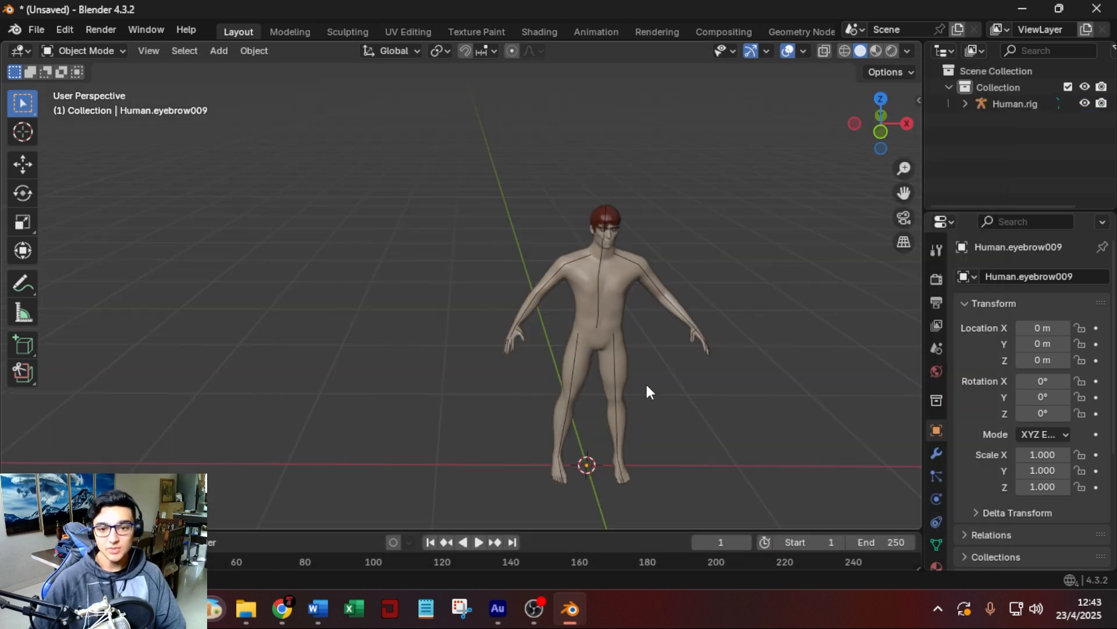
Bring test.fbx from the Downloads folder back into the Blender scene with the default import options.
click(247, 608)
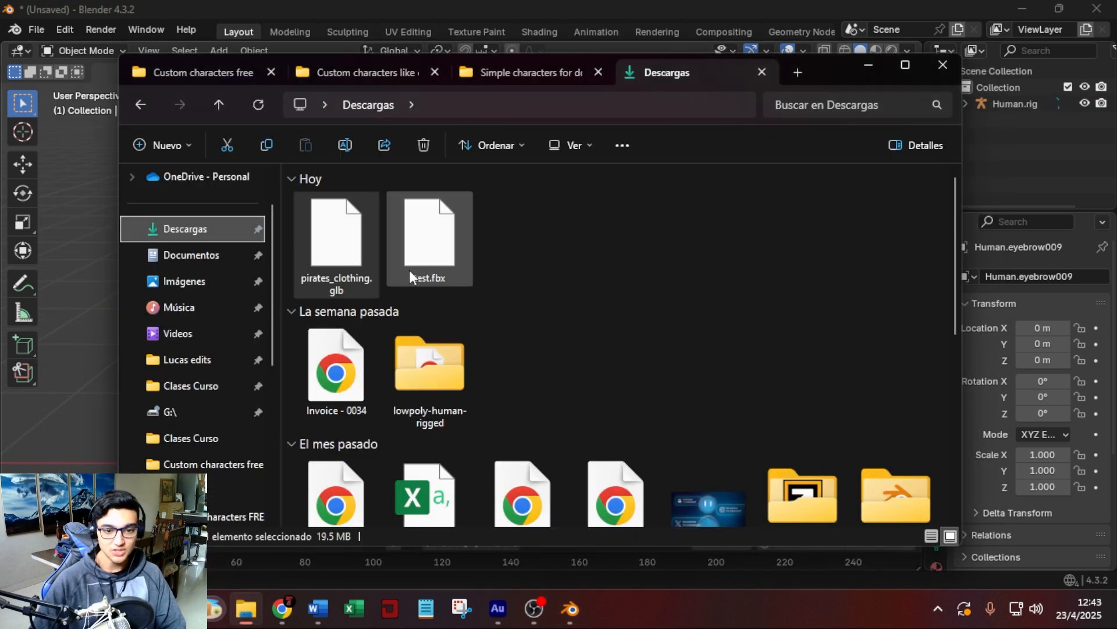
click(429, 236)
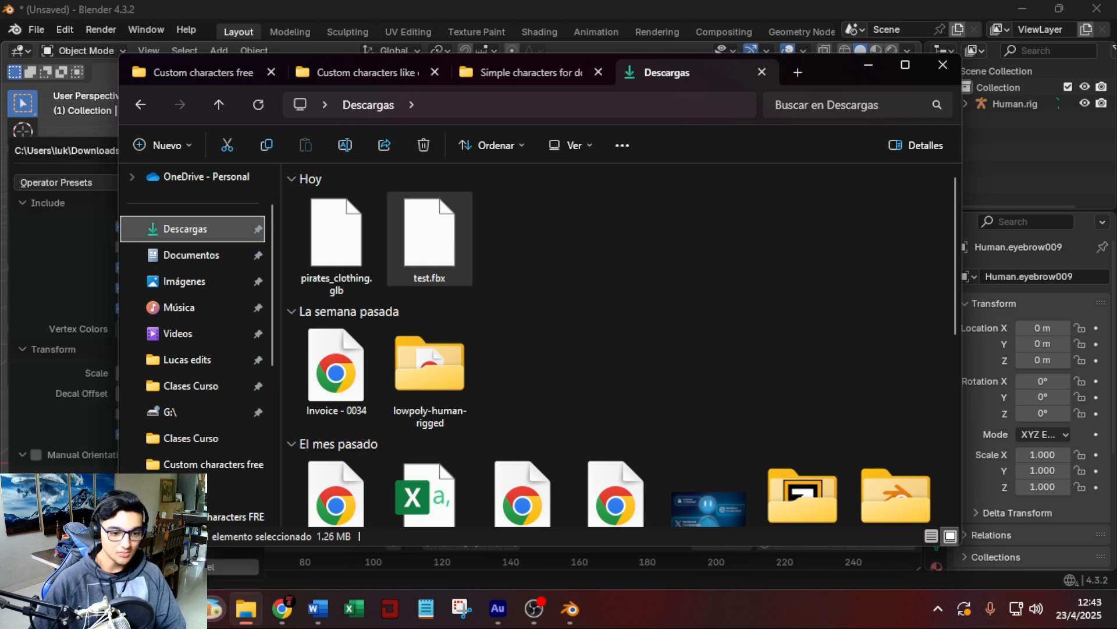
click(75, 567)
Move the imported character about 1.75 m along negative X, beside the original, and inspect its meshes and rig.
key(g)
key(x)
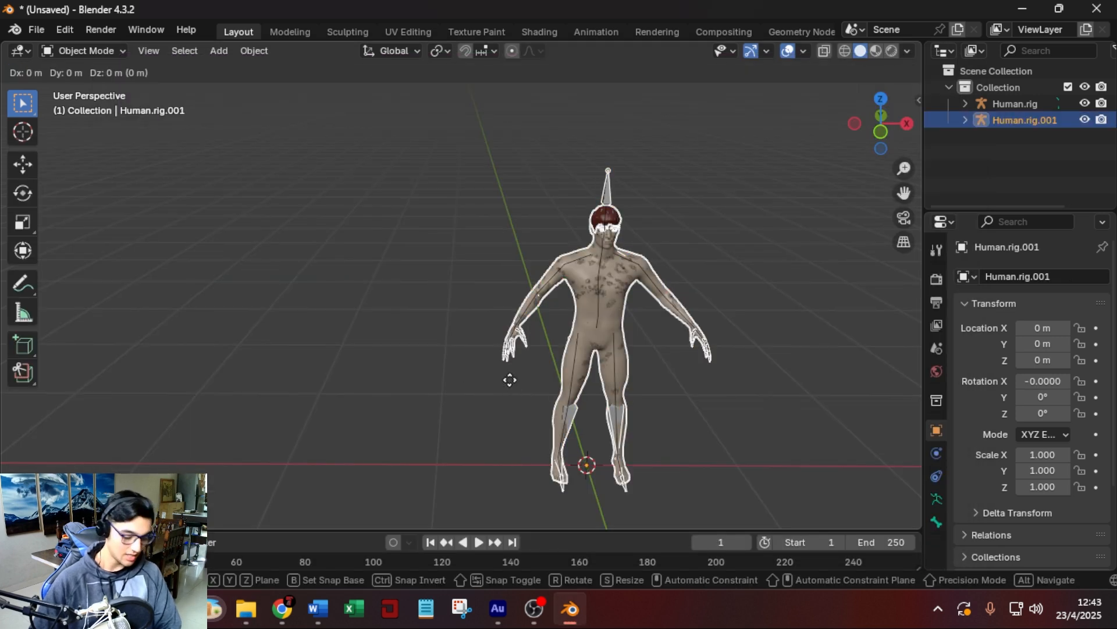
click(251, 339)
click(416, 190)
scroll(407, 269, up, 4)
shift+middle_drag(406, 269, 614, 290)
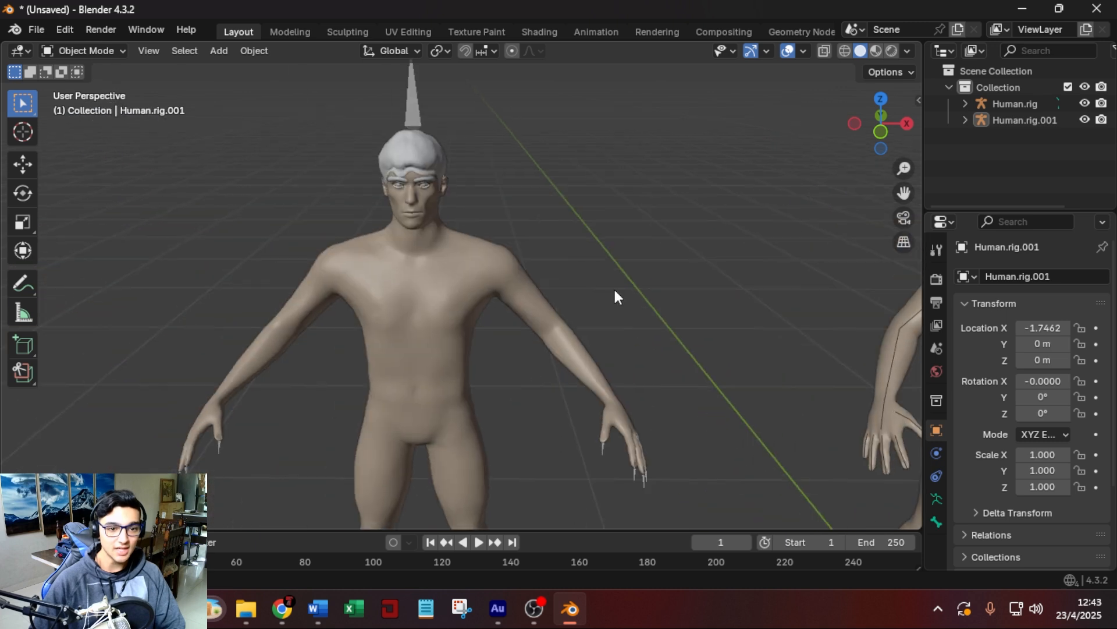
Delete the imported test copy of the character together with its rig.
scroll(615, 290, down, 5)
drag(554, 171, 309, 414)
key(Delete)
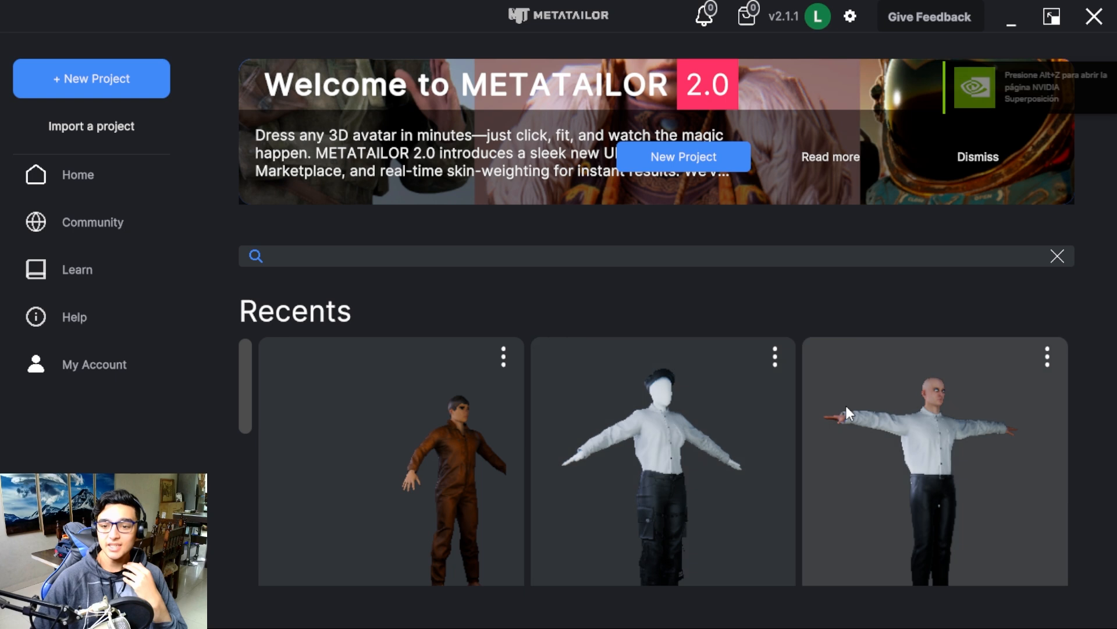
Switch to METATAILOR and look through the recent projects on its home page.
scroll(640, 495, down, 2)
scroll(456, 499, up, 2)
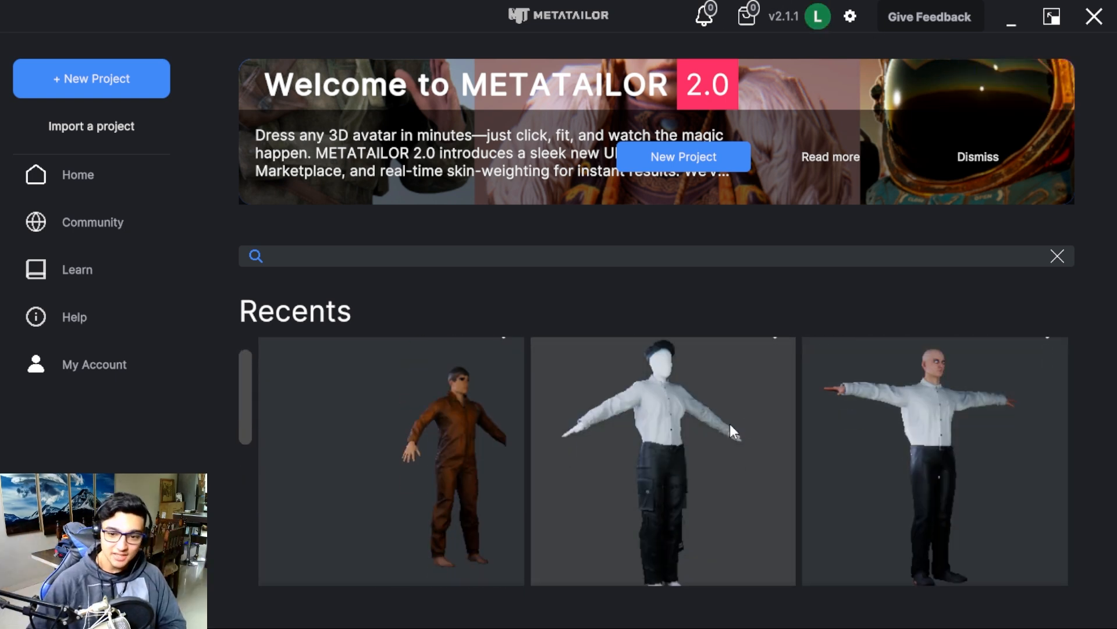
scroll(730, 422, down, 3)
scroll(582, 460, down, 2)
scroll(506, 510, up, 3)
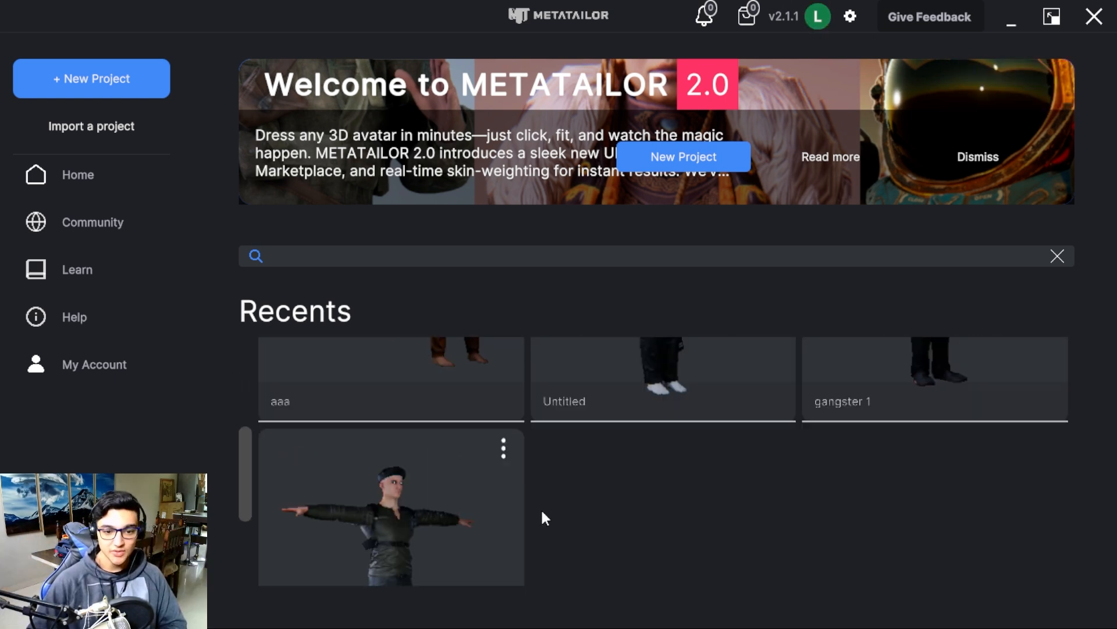
scroll(543, 513, up, 3)
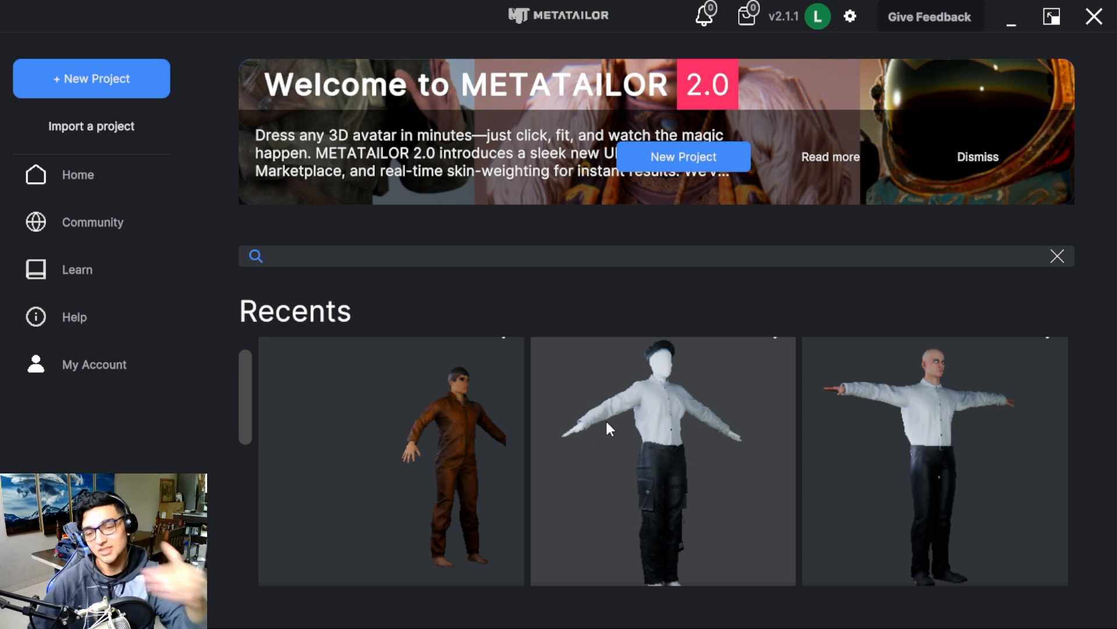
scroll(592, 506, up, 1)
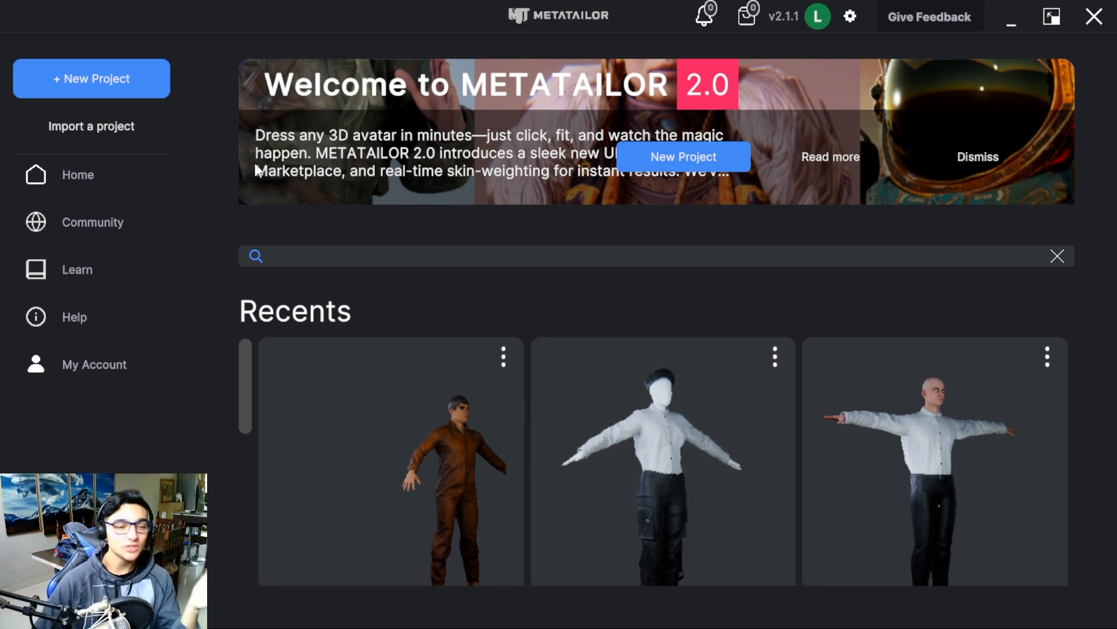
Create a new METATAILOR project named "subscribe".
click(116, 87)
click(568, 326)
text(s)
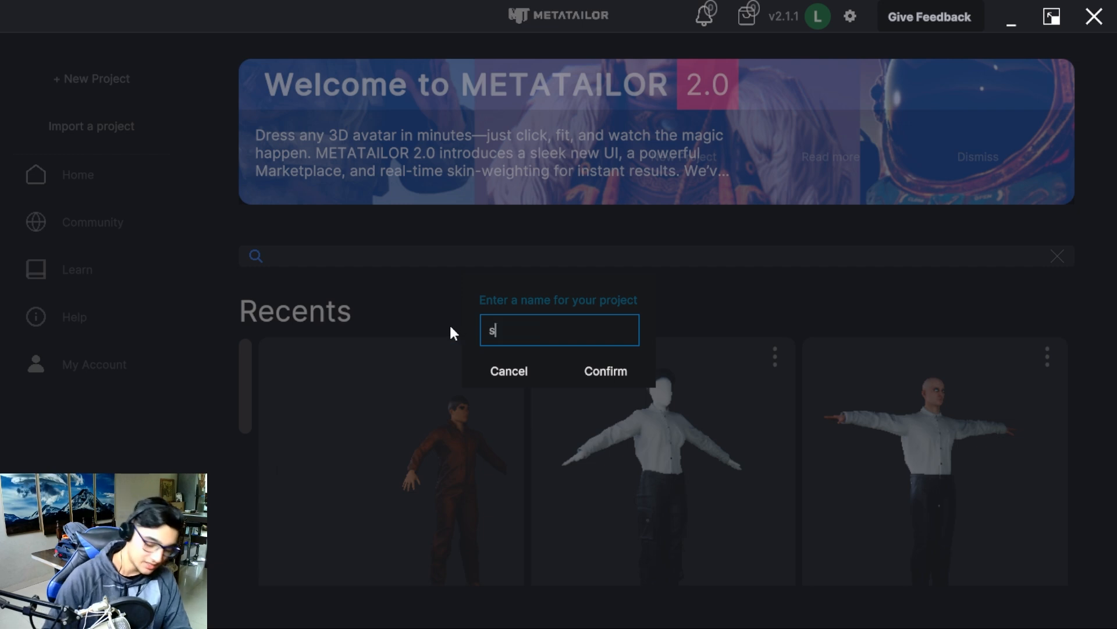
text(ubscribe)
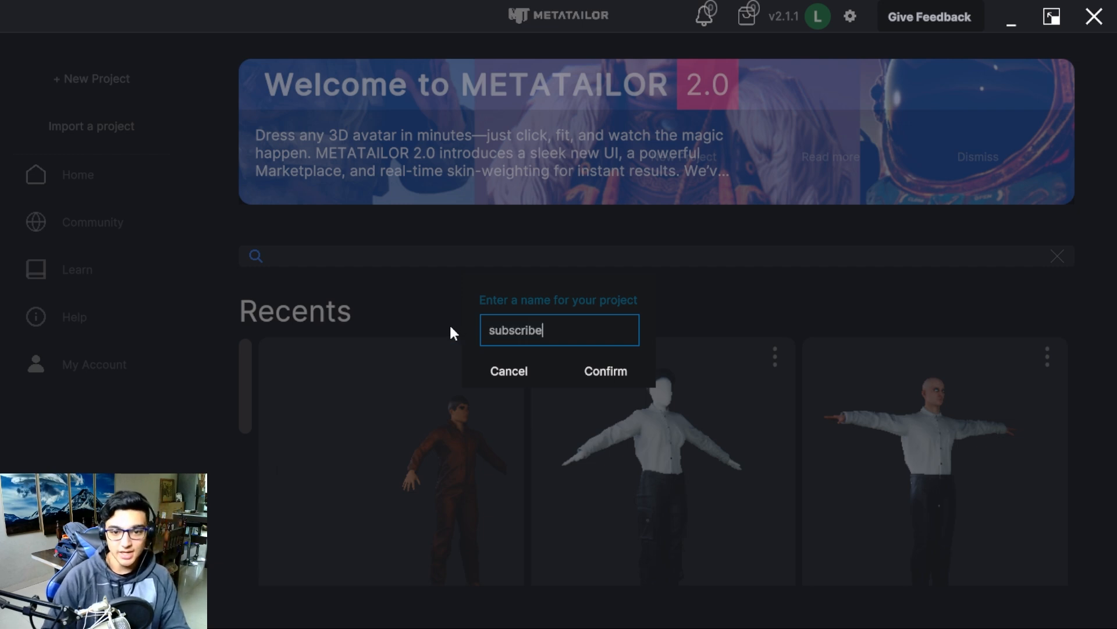
click(600, 379)
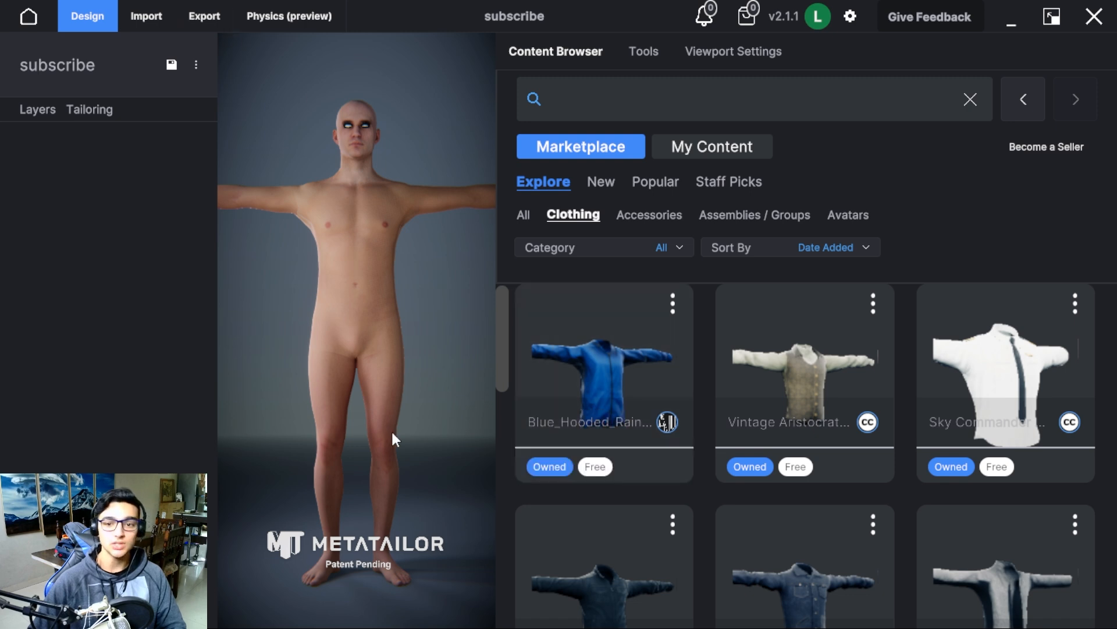
Import test.fbx from the Downloads folder into the project as an avatar.
click(151, 19)
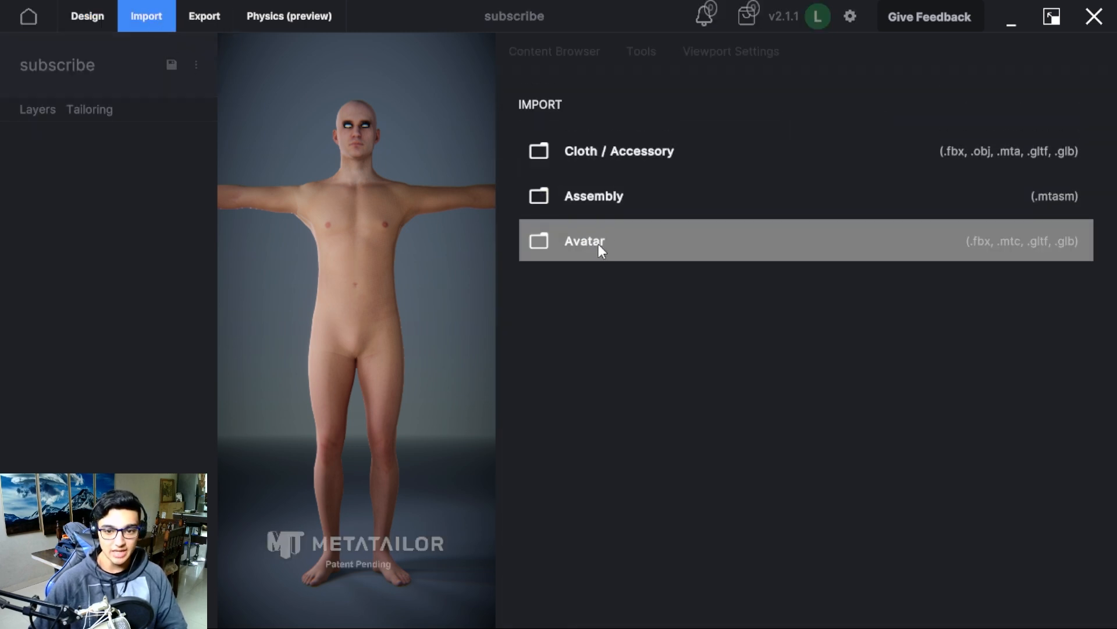
click(600, 245)
click(567, 279)
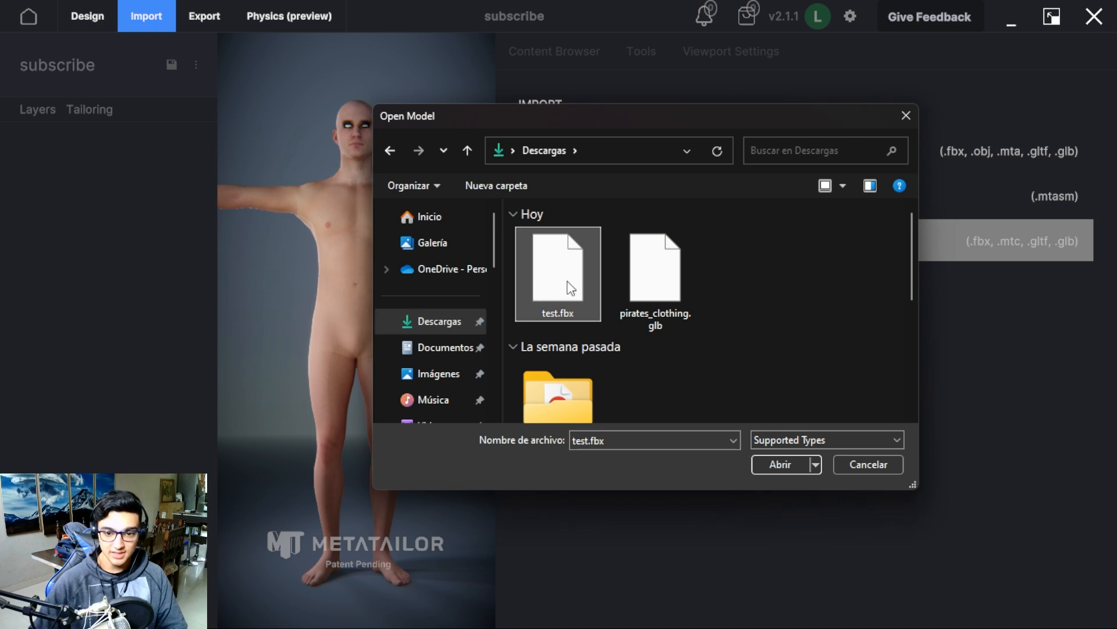
click(774, 464)
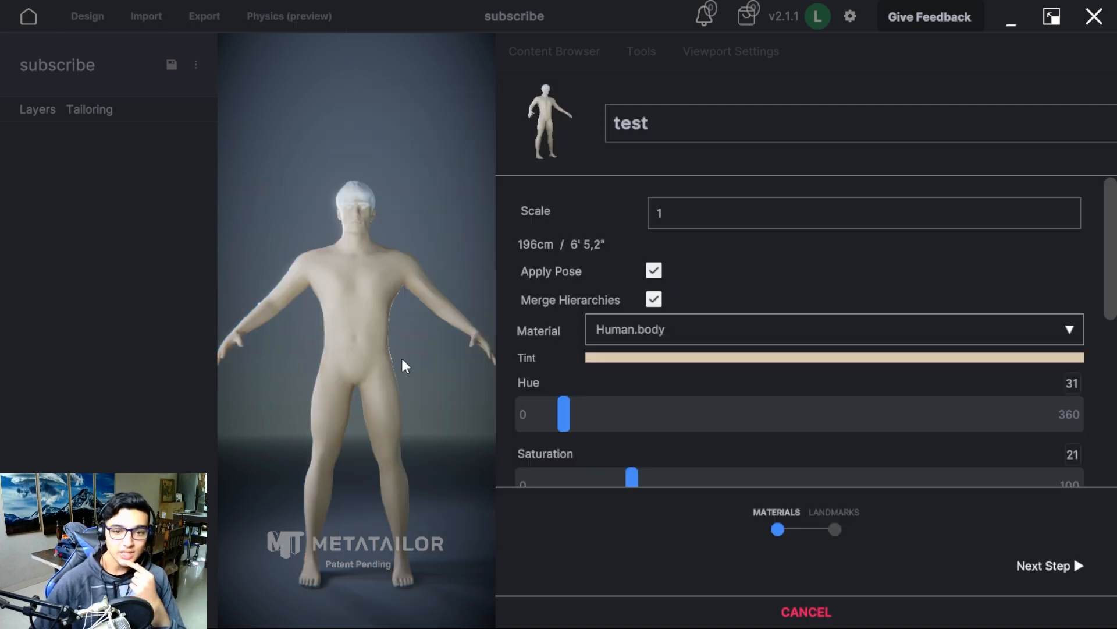
Review the test avatar's material settings and texture maps, leaving them as they are, and continue to landmark placement.
scroll(760, 356, down, 1)
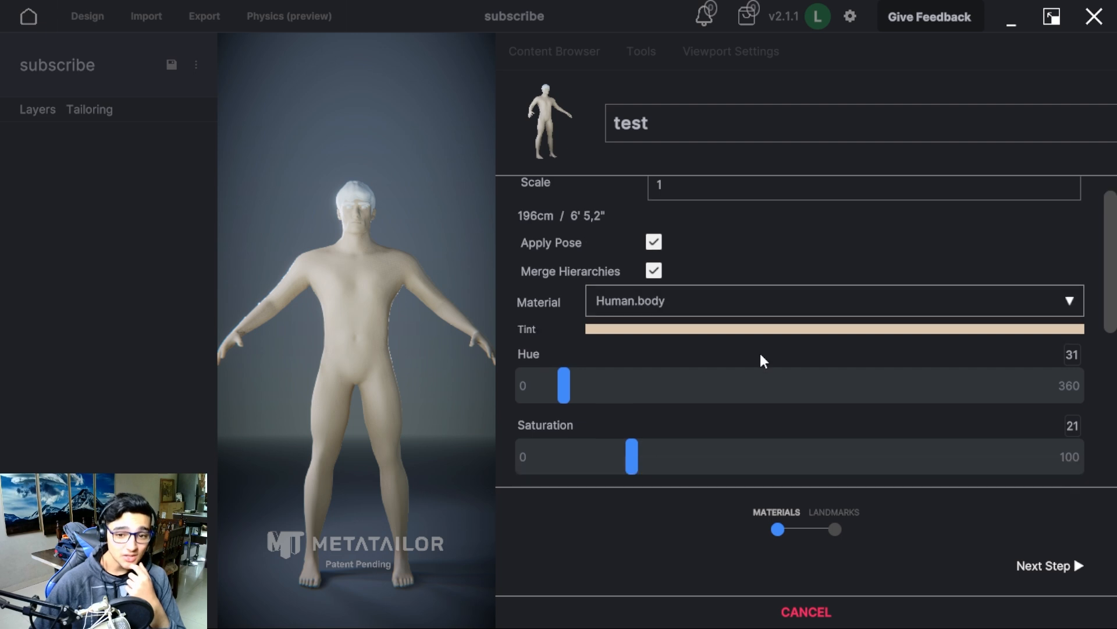
scroll(681, 343, down, 4)
scroll(668, 362, down, 2)
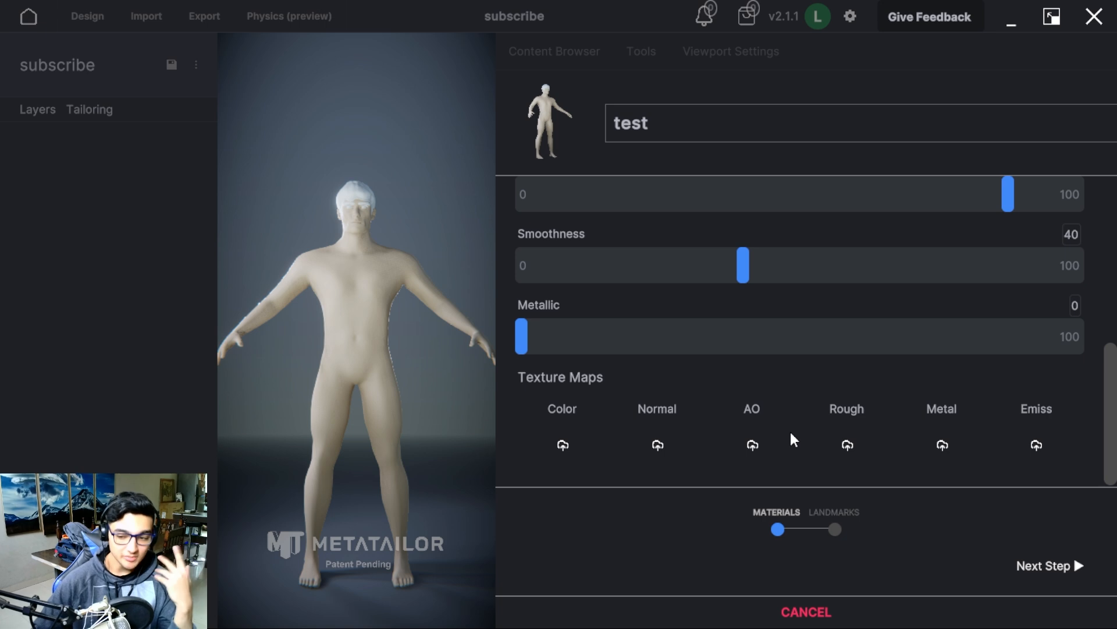
click(1069, 568)
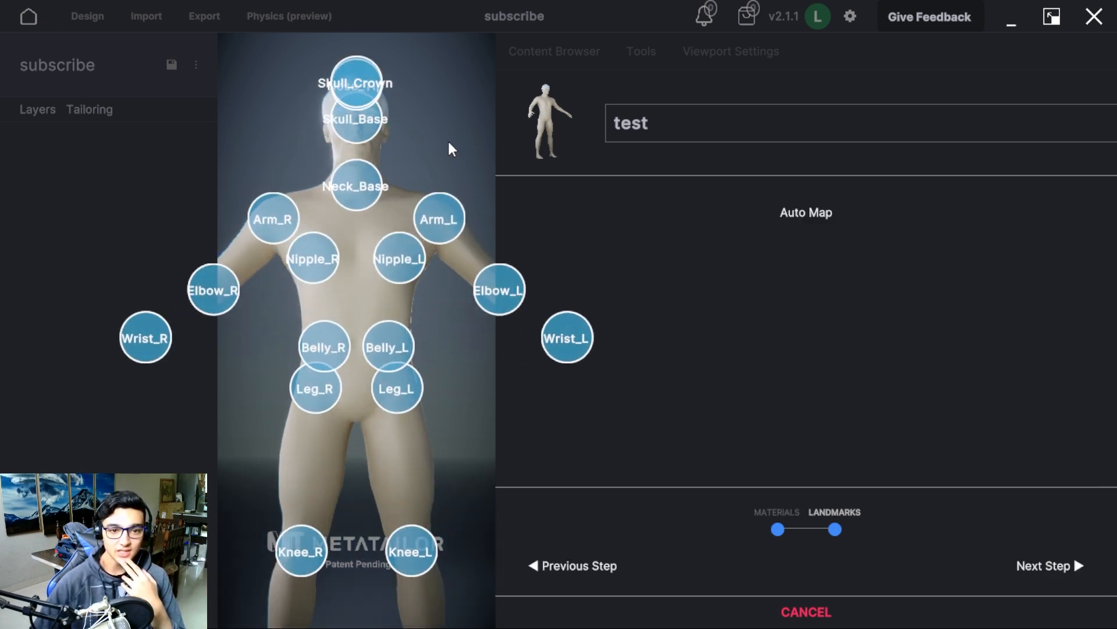
Move the Nose_Tip landmark down and back so it sits on the tip of the avatar's nose.
middle_drag(452, 149, 433, 256)
right_drag(419, 282, 262, 291)
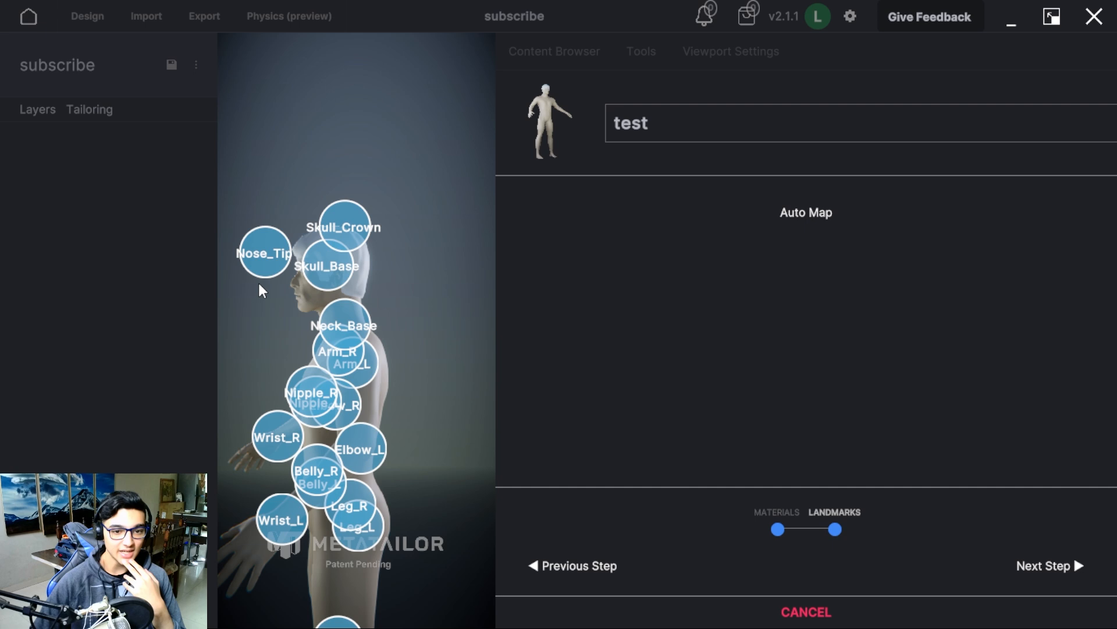
scroll(390, 334, up, 5)
click(273, 251)
drag(271, 176, 278, 239)
drag(227, 314, 283, 316)
Move the Skull_Base landmark back toward the base of the avatar's skull and finish the avatar import.
click(403, 281)
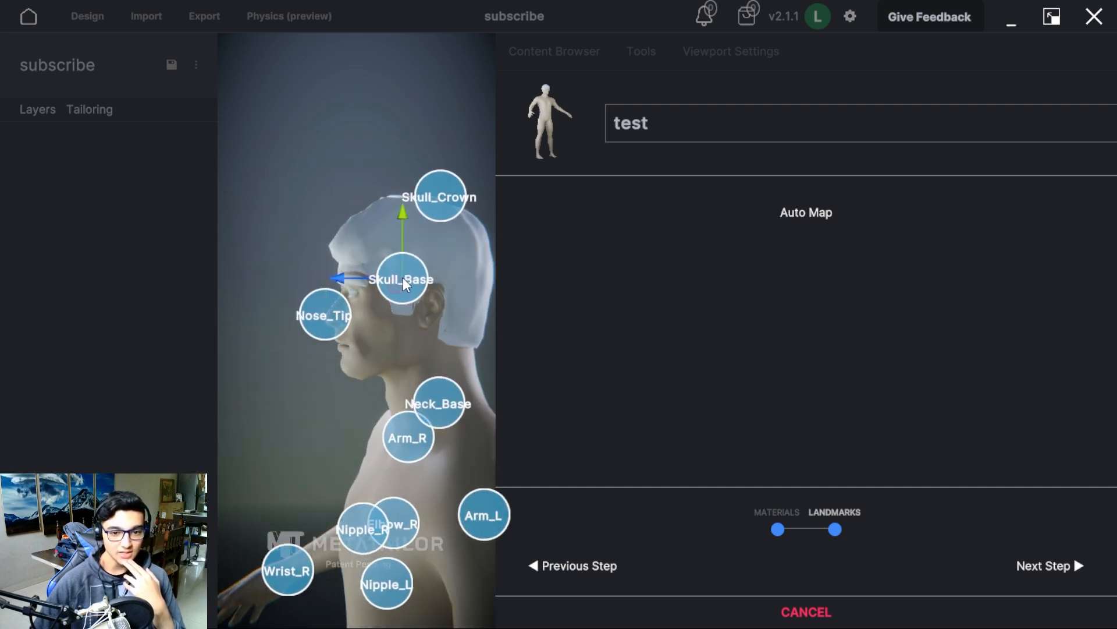
drag(338, 277, 383, 284)
drag(452, 215, 458, 291)
middle_drag(428, 254, 472, 301)
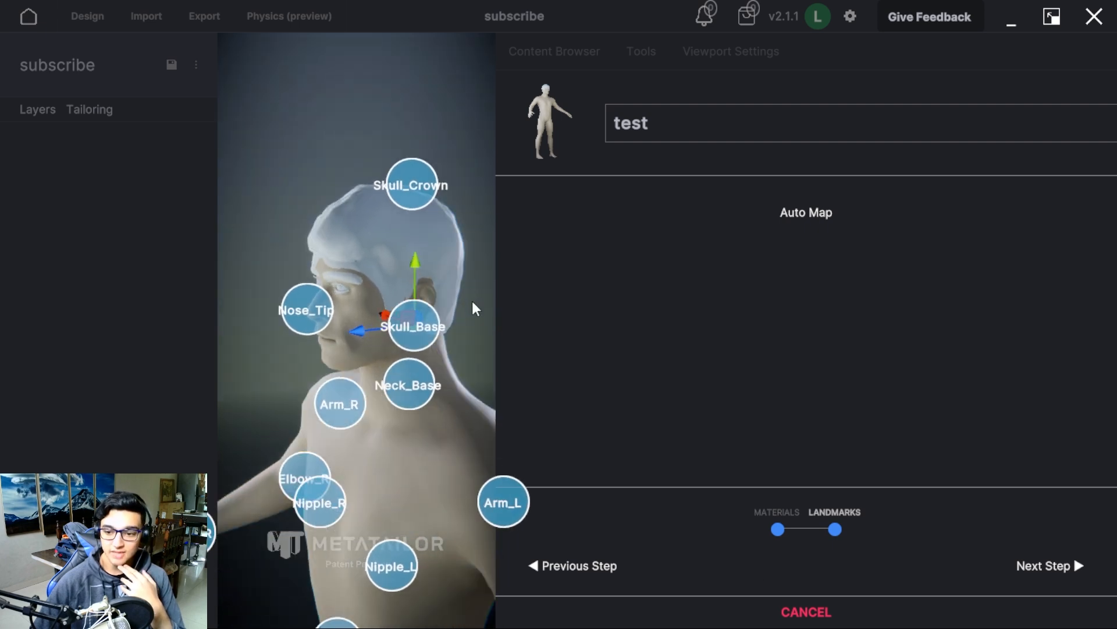
click(1055, 569)
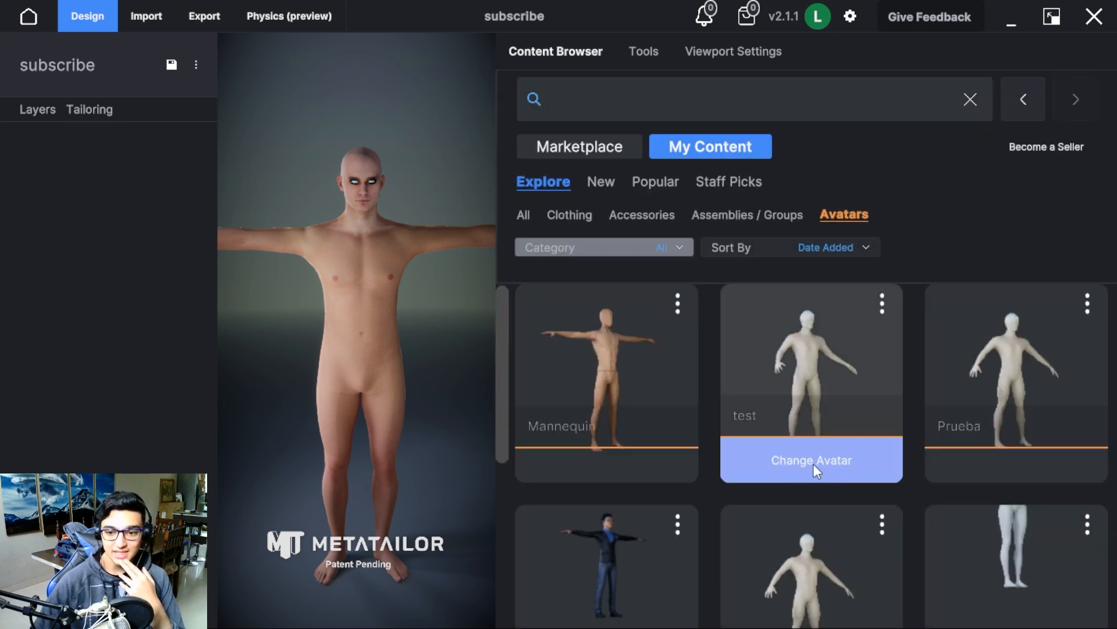
Replace the project's default avatar with the imported test avatar and look over the other saved avatars.
click(815, 463)
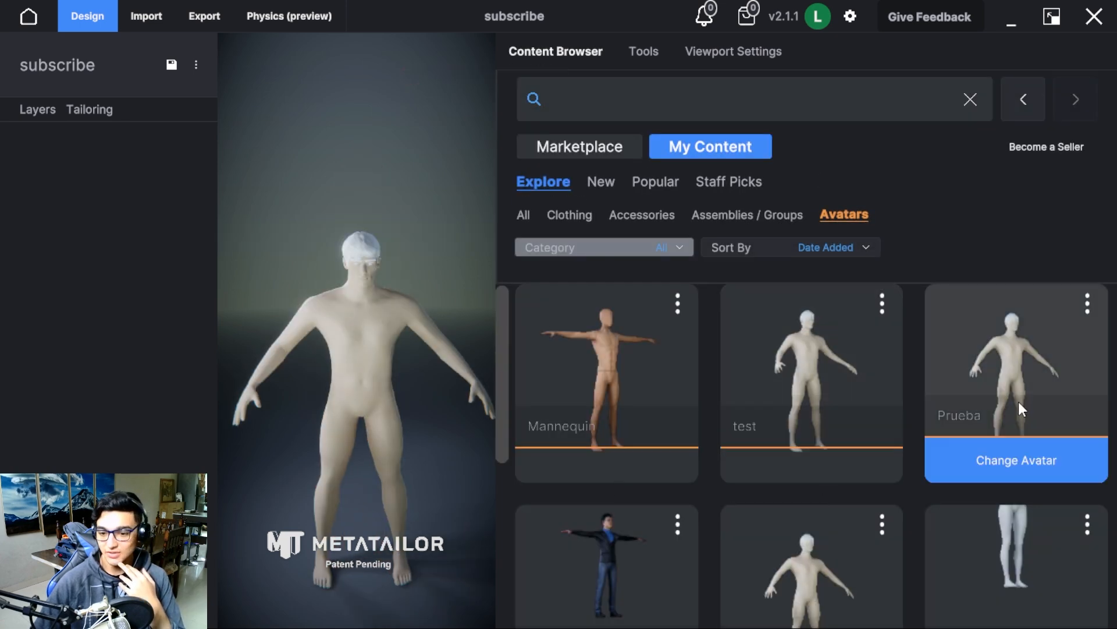
scroll(768, 592, down, 1)
scroll(769, 593, down, 3)
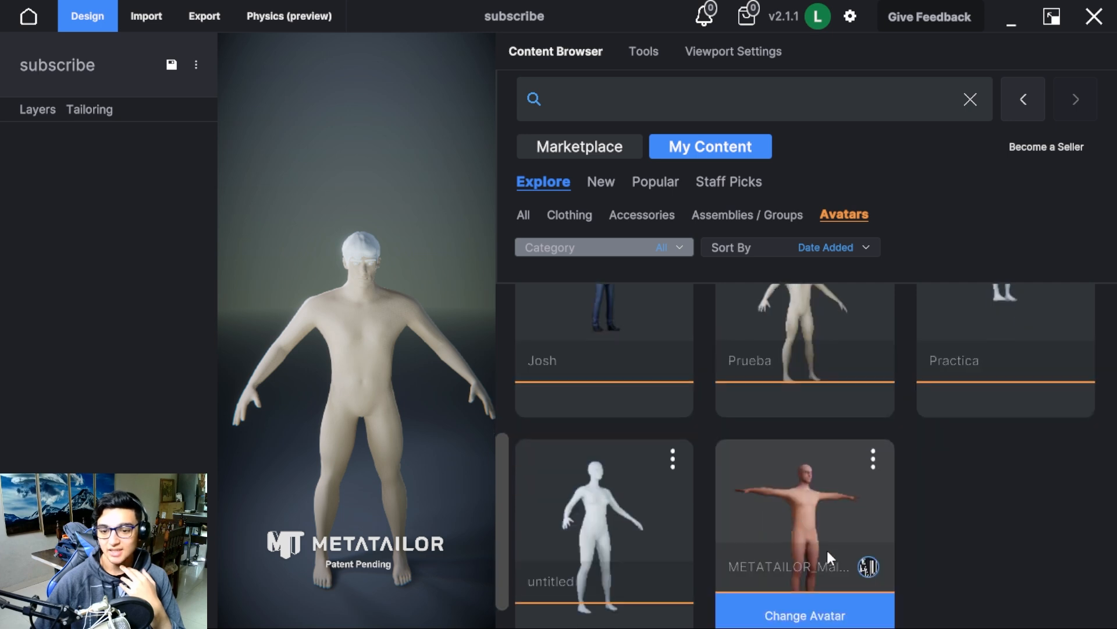
scroll(826, 547, up, 2)
scroll(838, 553, down, 1)
scroll(847, 545, up, 2)
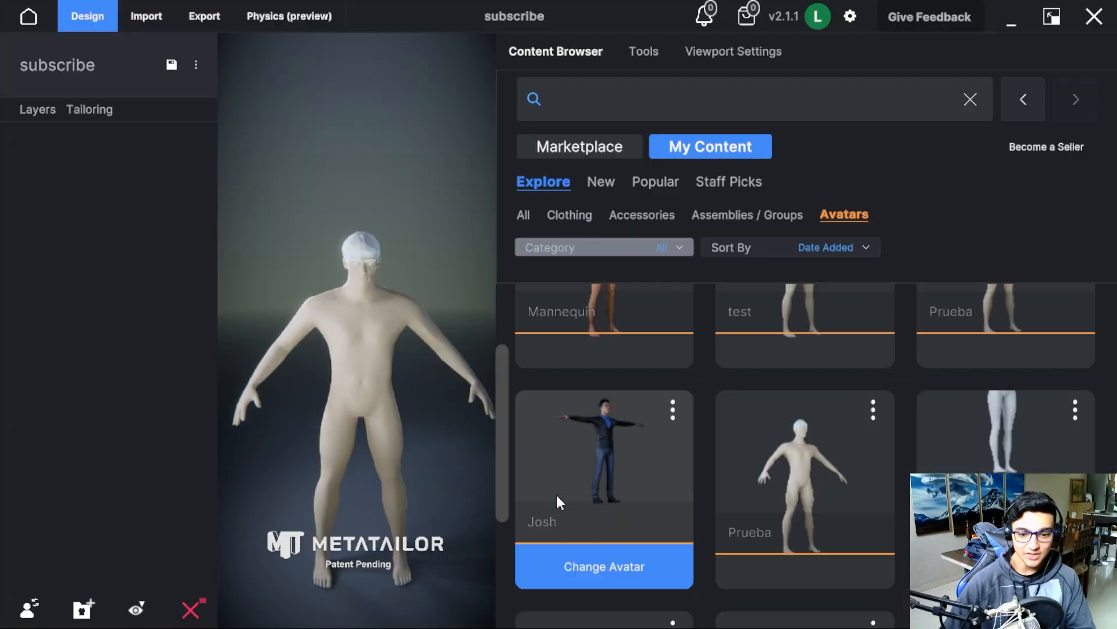
Reopen the saved avatar collection, look through it, and apply the test avatar again.
click(32, 611)
scroll(738, 434, down, 3)
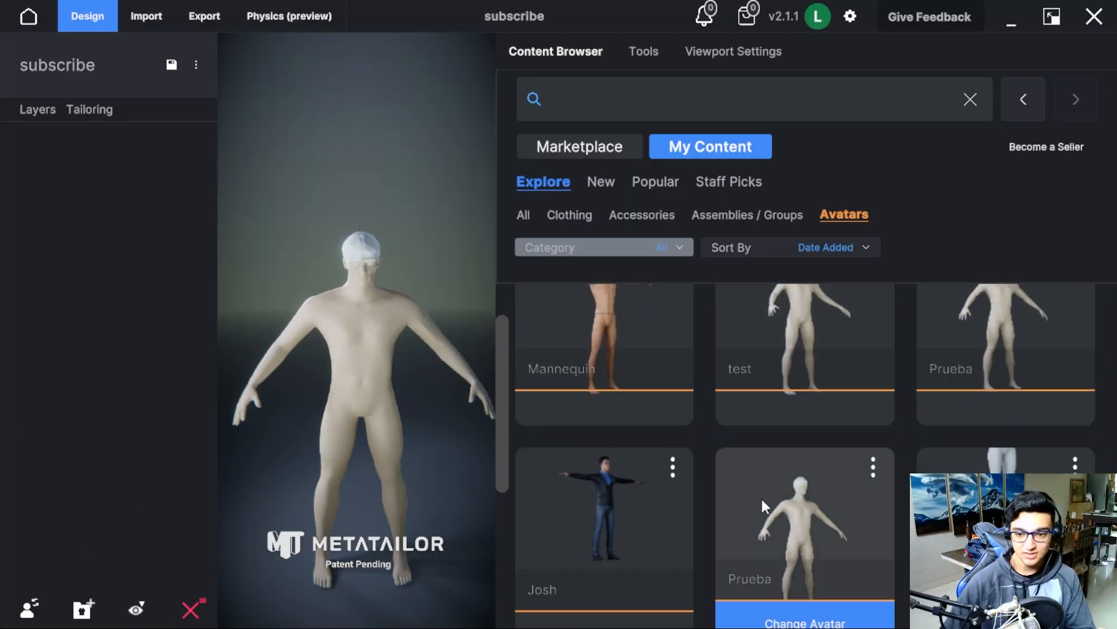
scroll(770, 595, down, 1)
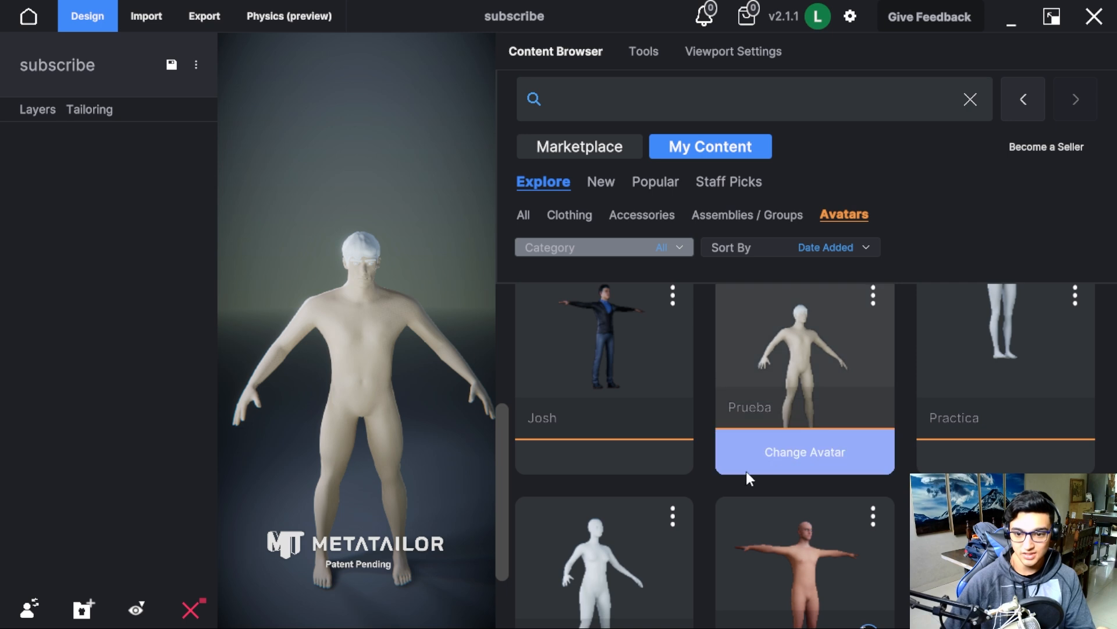
scroll(815, 489, up, 2)
scroll(832, 483, up, 2)
click(821, 455)
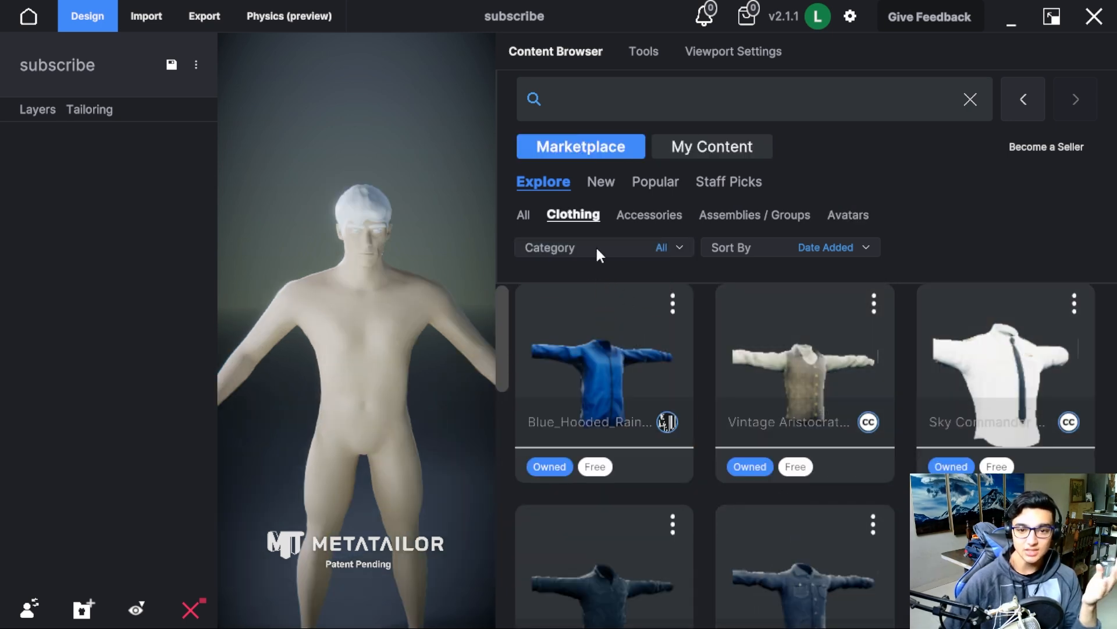
Browse the clothing items offered in the marketplace.
click(573, 215)
click(564, 213)
scroll(955, 501, down, 4)
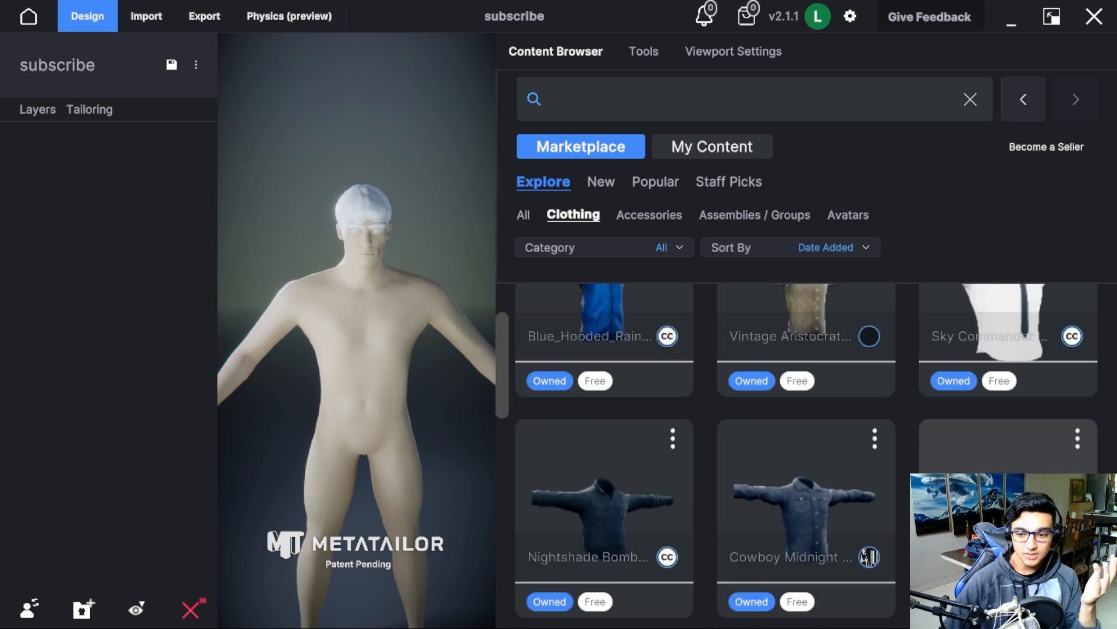
scroll(796, 456, down, 8)
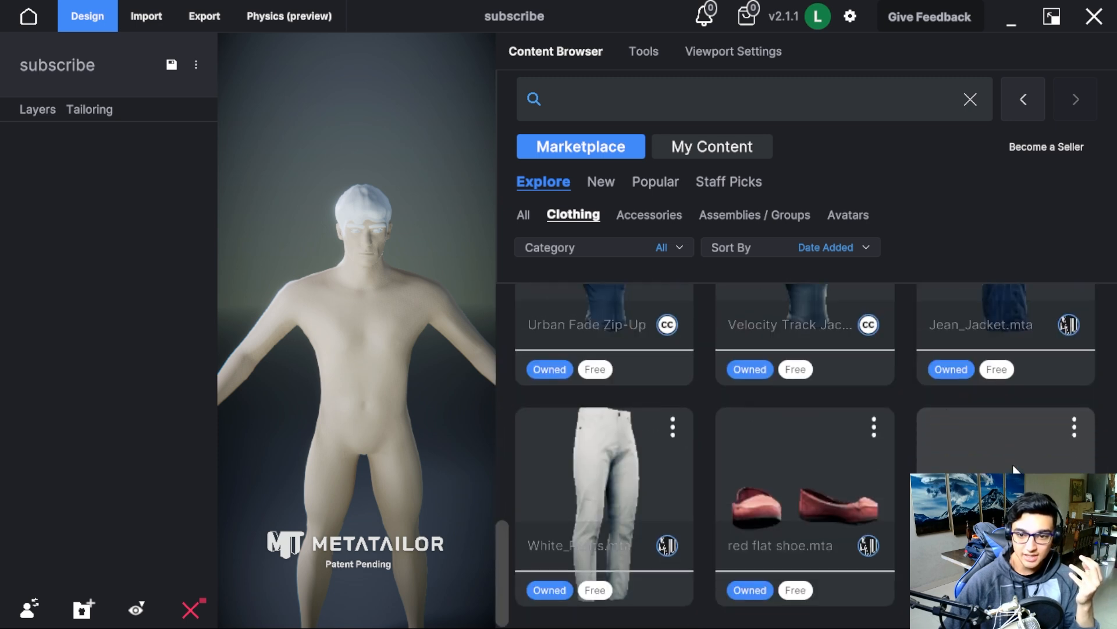
Find the green jumpsuit among the owned clothing and apply it to the avatar.
click(707, 147)
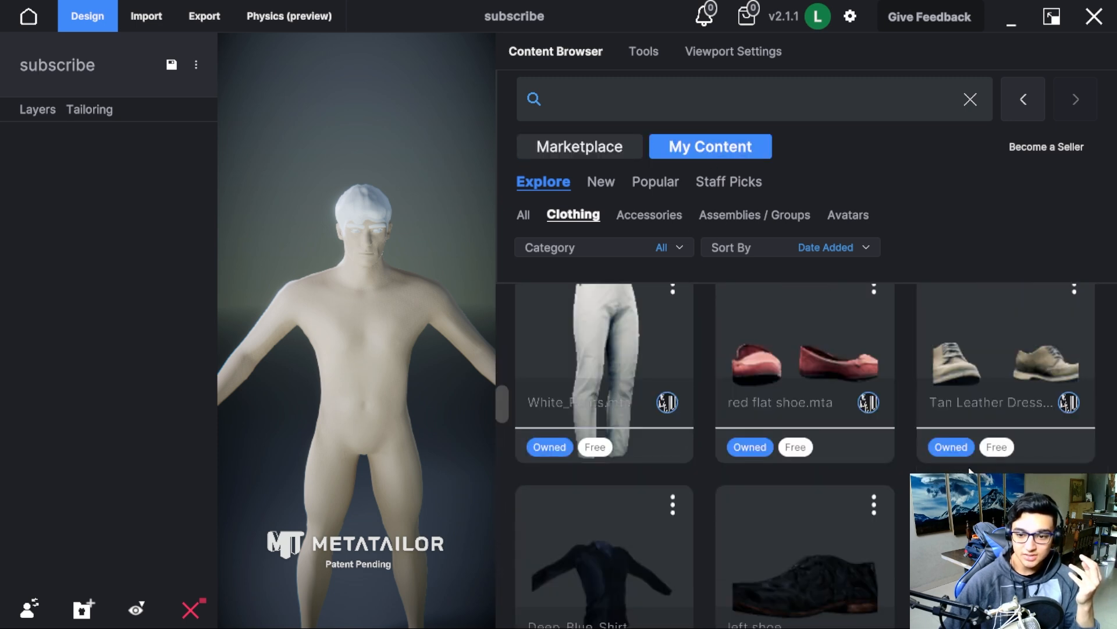
scroll(971, 470, down, 4)
scroll(966, 466, down, 5)
scroll(867, 461, down, 2)
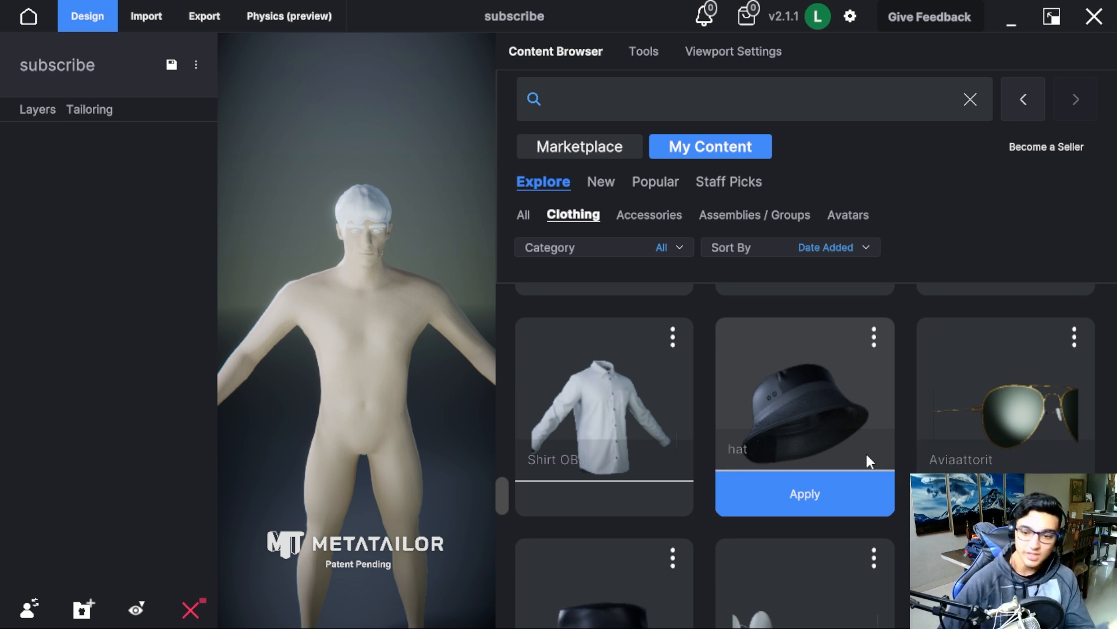
scroll(866, 456, down, 5)
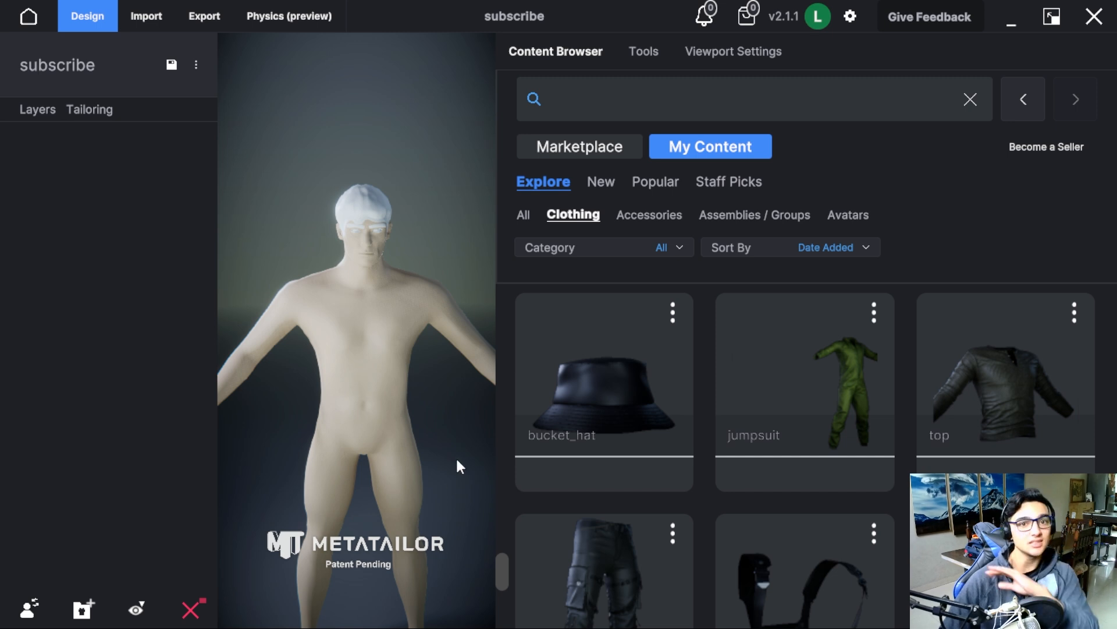
mouse_move(800, 476)
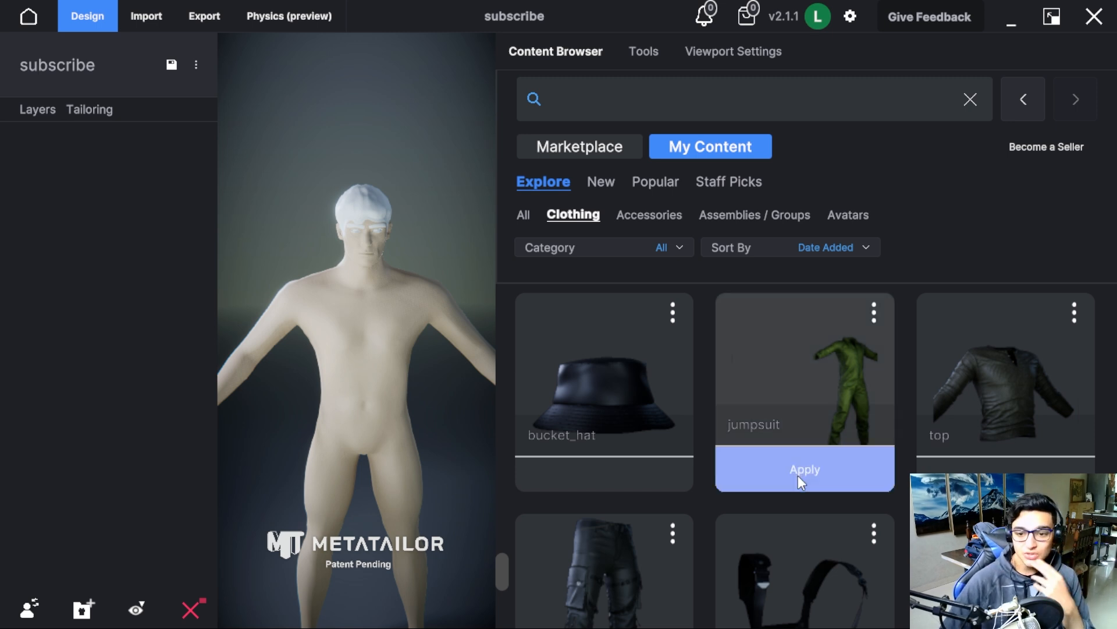
click(801, 474)
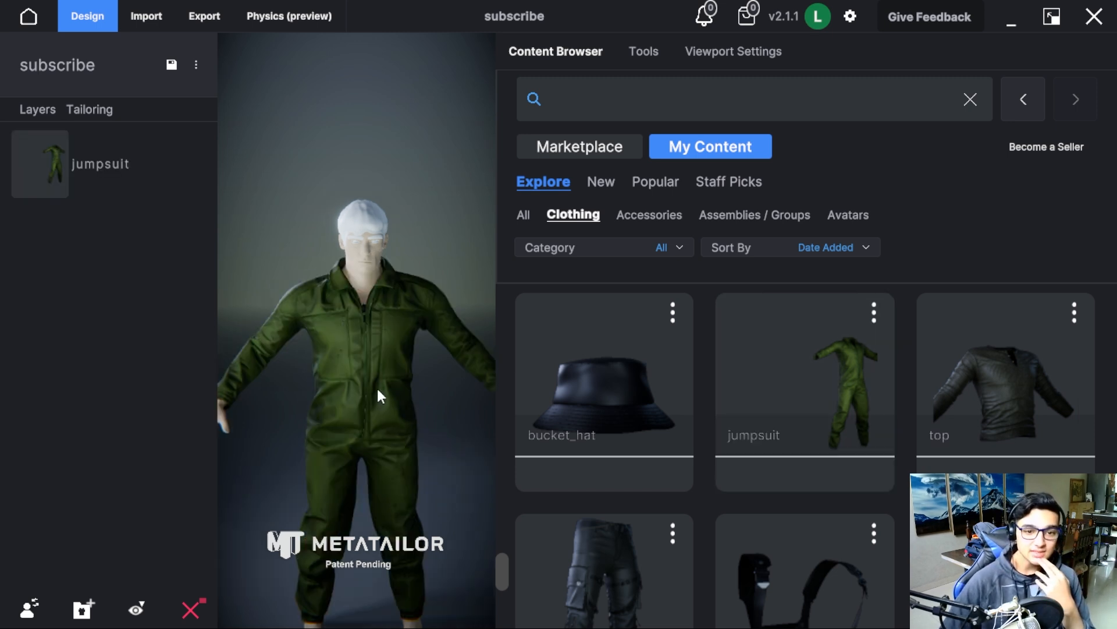
Select the jumpsuit, set its Shrinkwrap to 20, and inspect the fit on the avatar from several angles.
drag(448, 395, 383, 456)
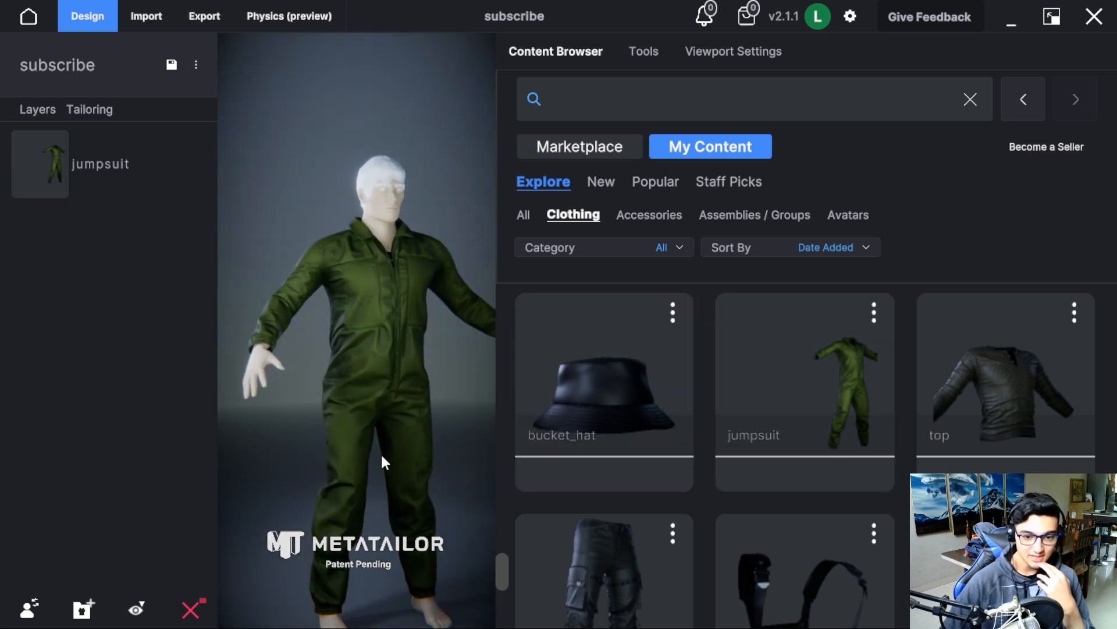
click(442, 385)
drag(514, 304, 631, 294)
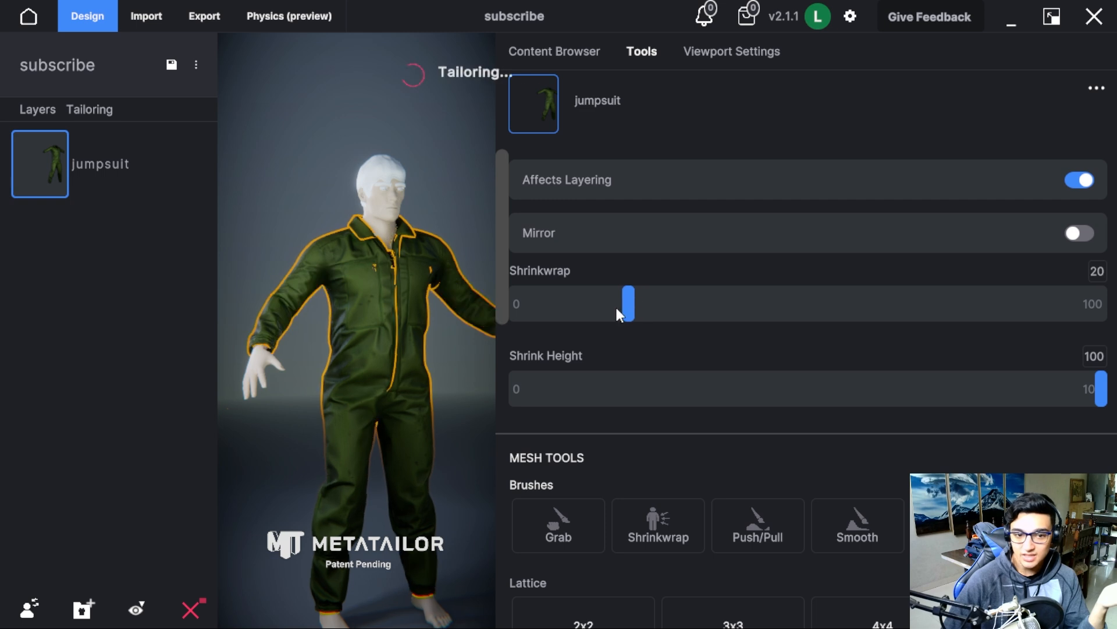
click(446, 366)
drag(452, 357, 491, 353)
mouse_move(525, 348)
drag(381, 330, 459, 334)
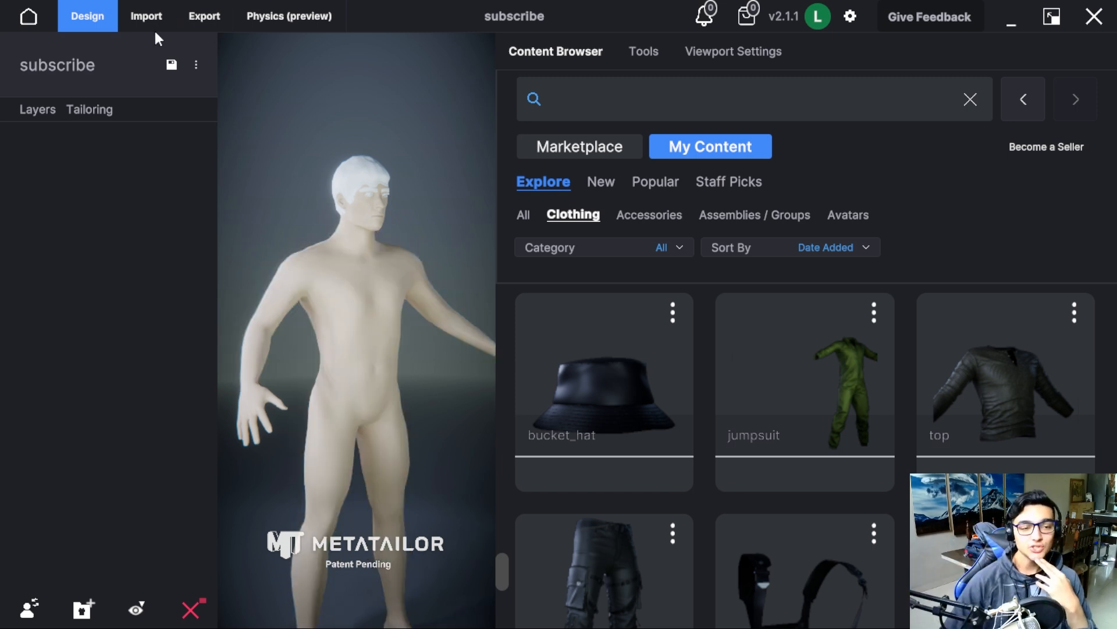
Import "police suit top.fbx" from the 3D assets folder as a cloth item.
click(146, 16)
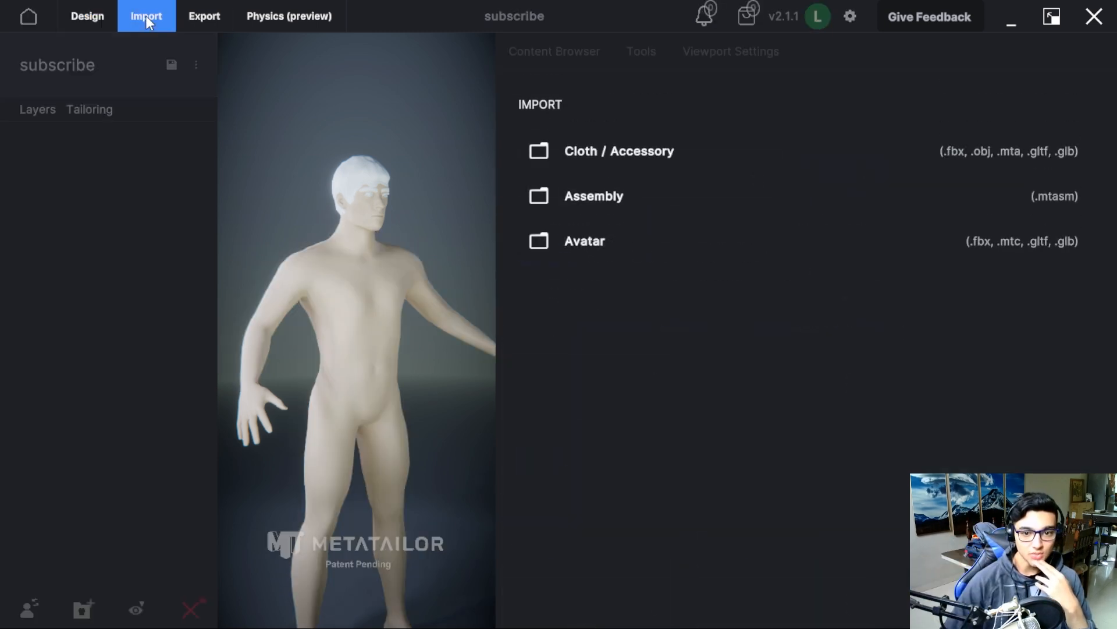
click(643, 157)
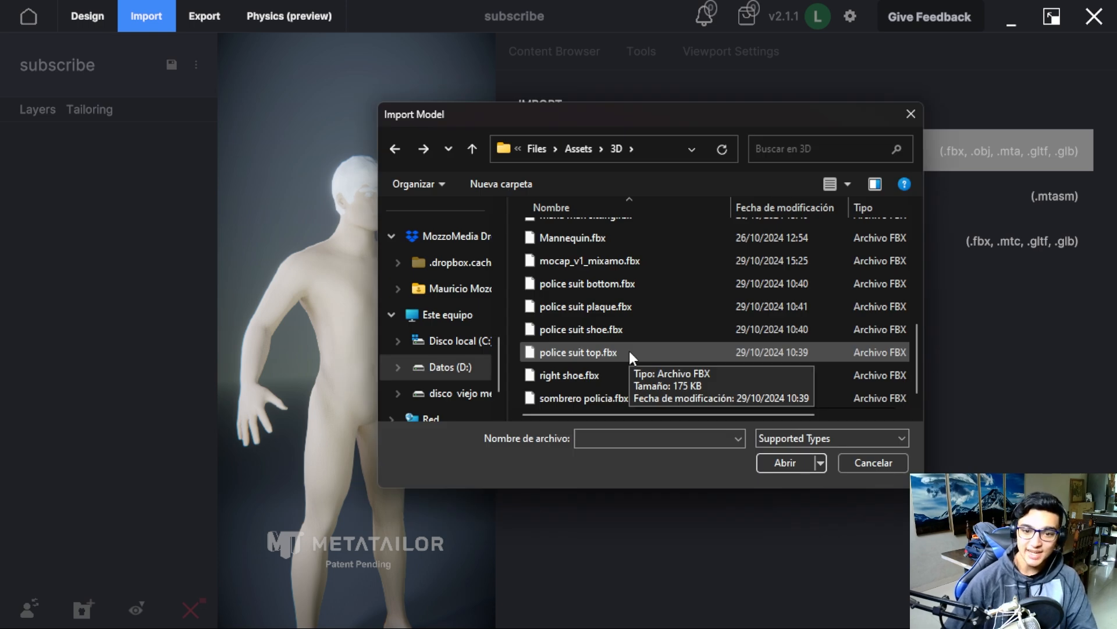
click(630, 351)
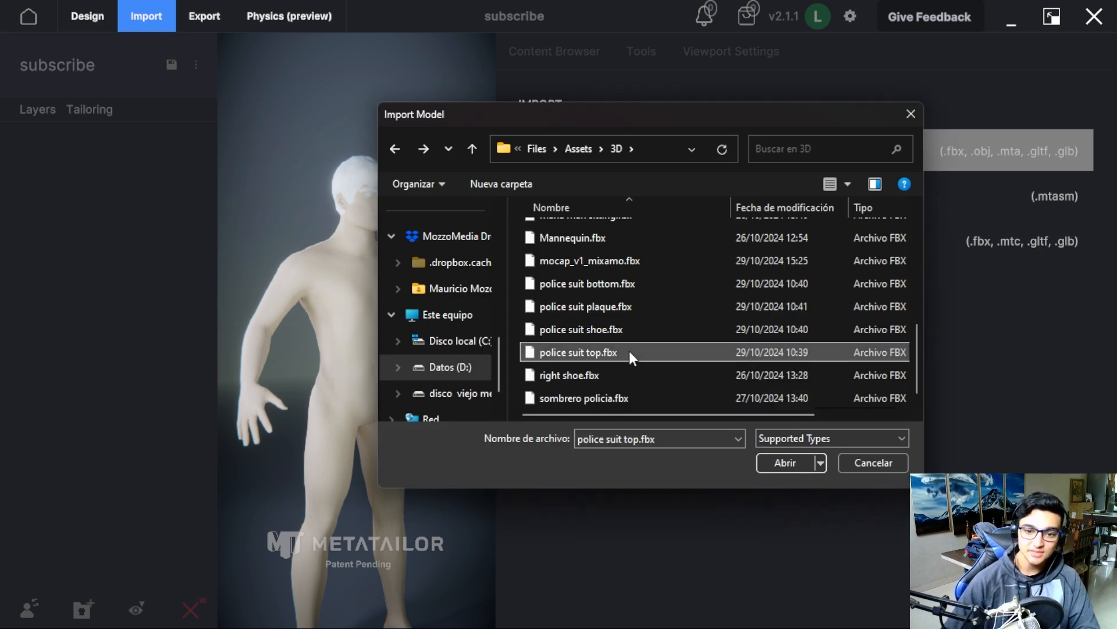
click(783, 463)
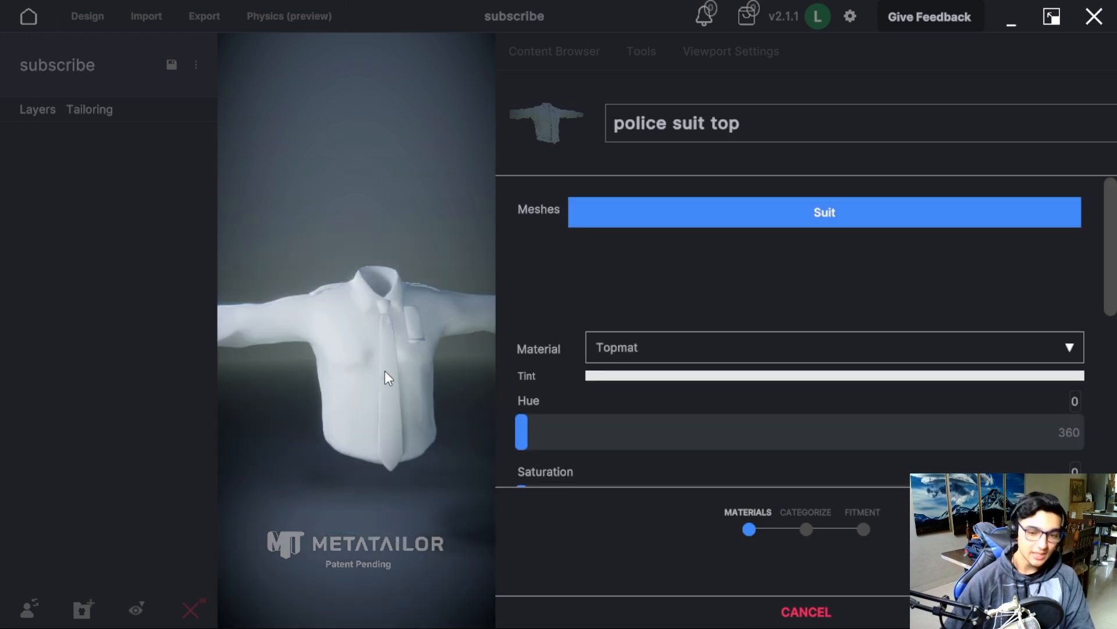
Load the dark navy jacket texture from the police-suit textures folder as the police suit top's Color map.
scroll(723, 372, down, 6)
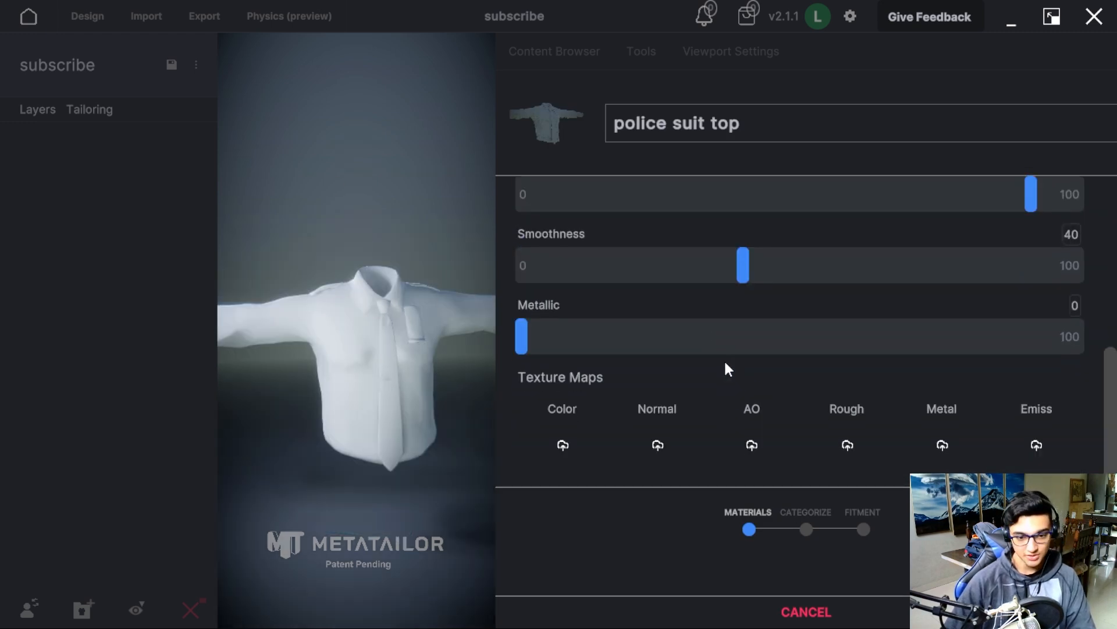
click(563, 452)
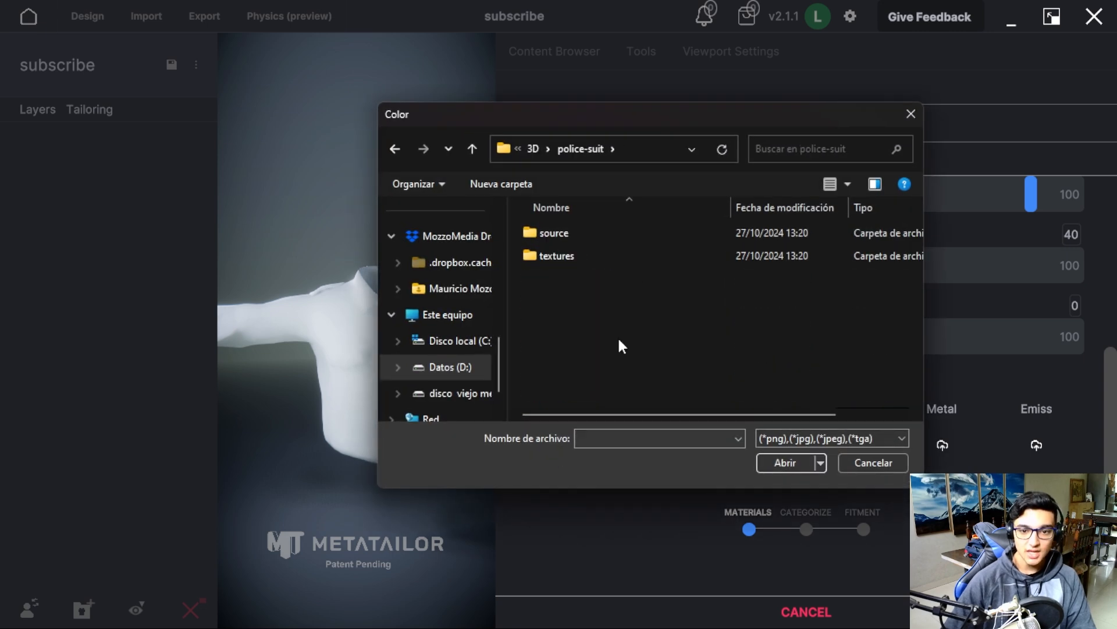
double_click(617, 250)
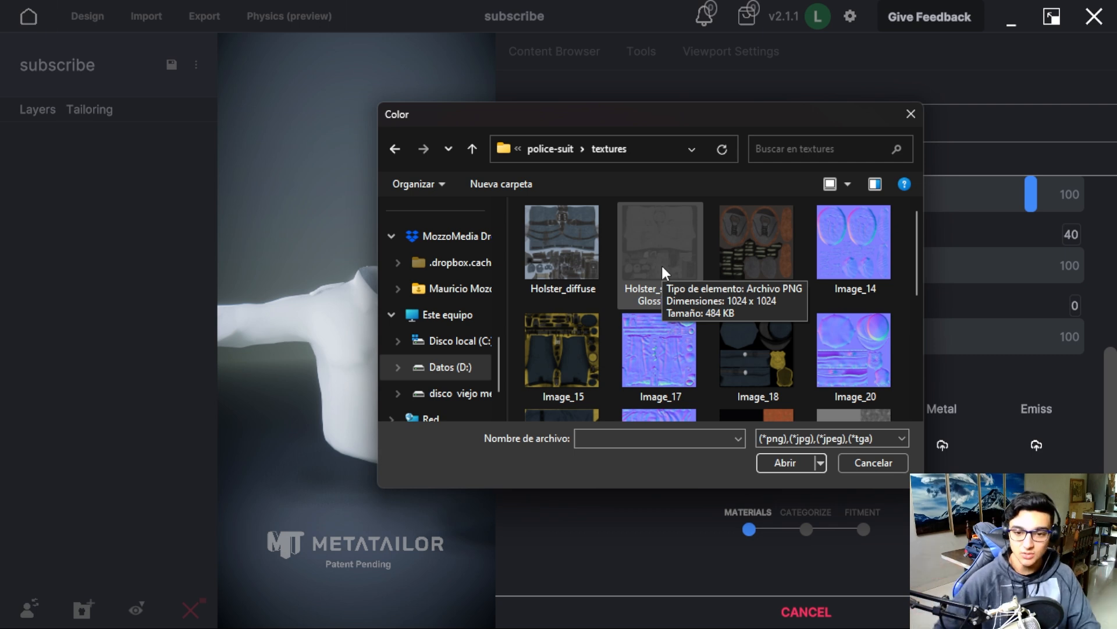
scroll(662, 265, down, 5)
scroll(687, 285, up, 2)
click(564, 245)
click(797, 463)
Load Image_23 from the police-suit textures folder as the police suit top's Normal map.
click(657, 443)
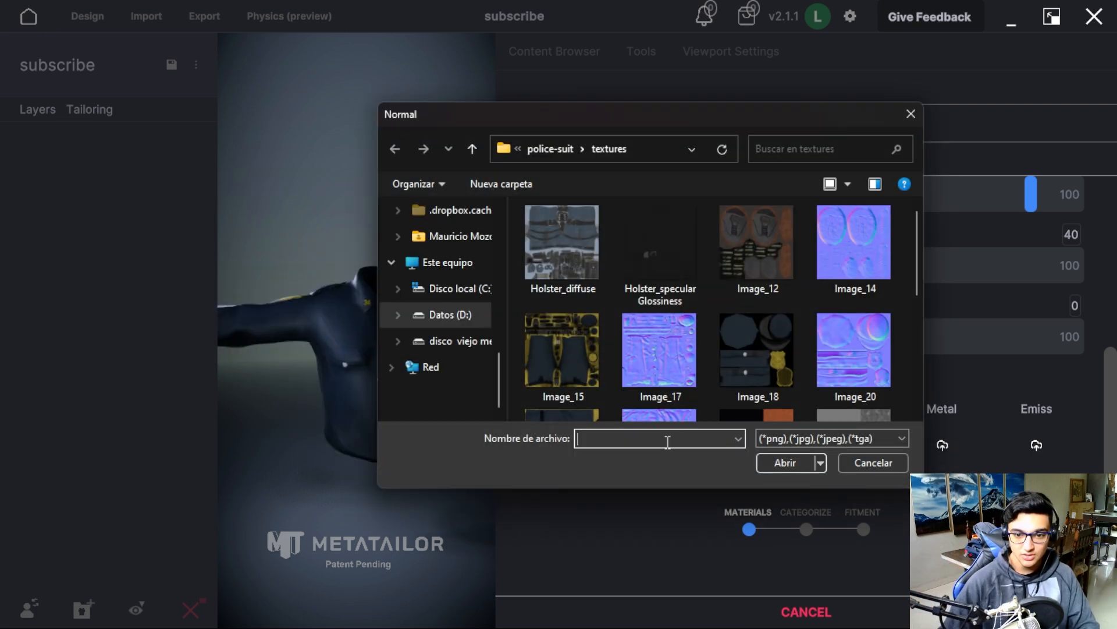
scroll(664, 341, down, 3)
click(661, 256)
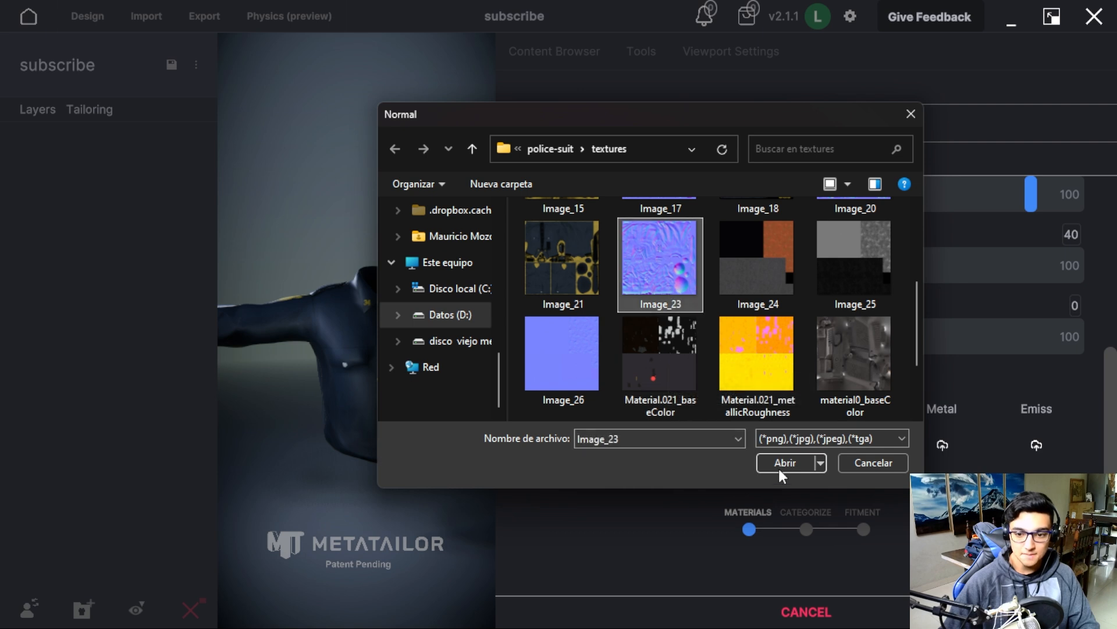
click(786, 464)
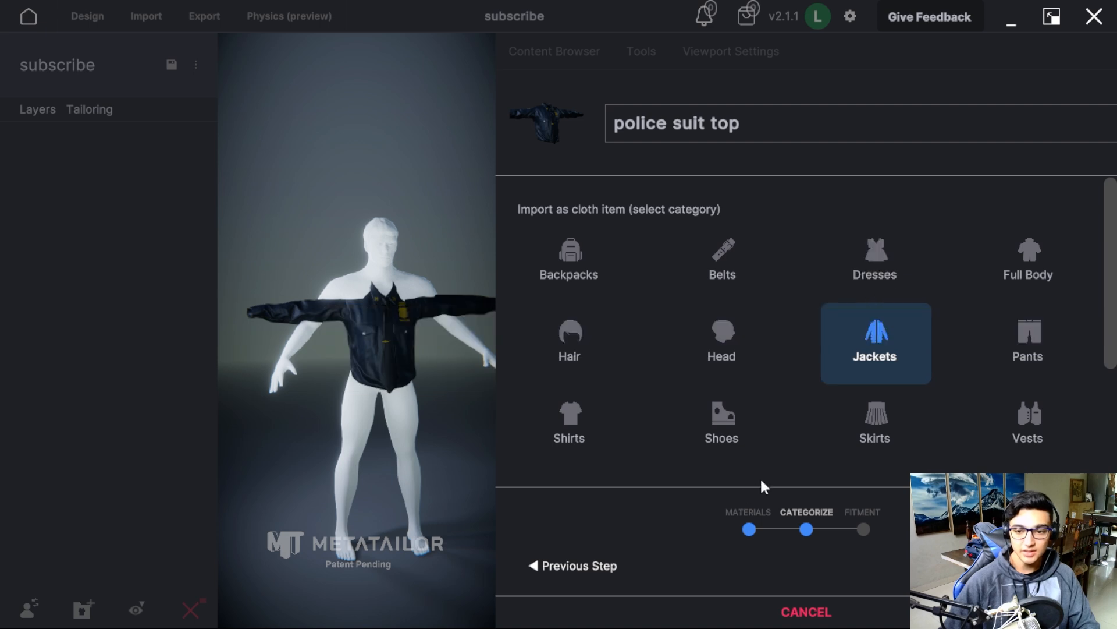
Categorize the police suit top as Shirts and raise it onto the avatar's shoulders.
click(568, 420)
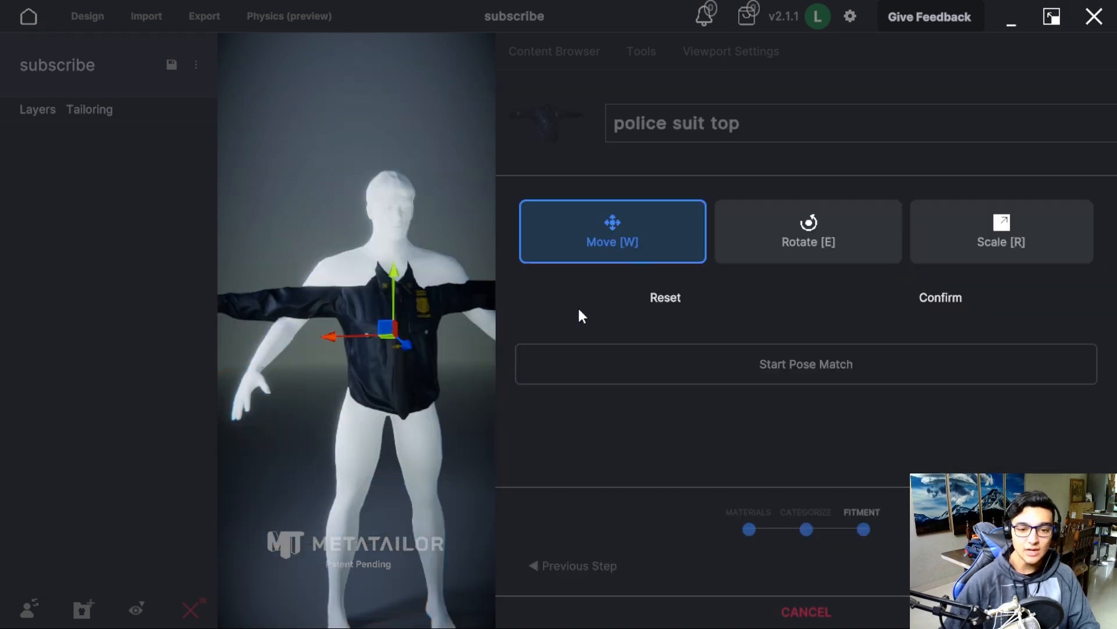
drag(392, 278, 399, 257)
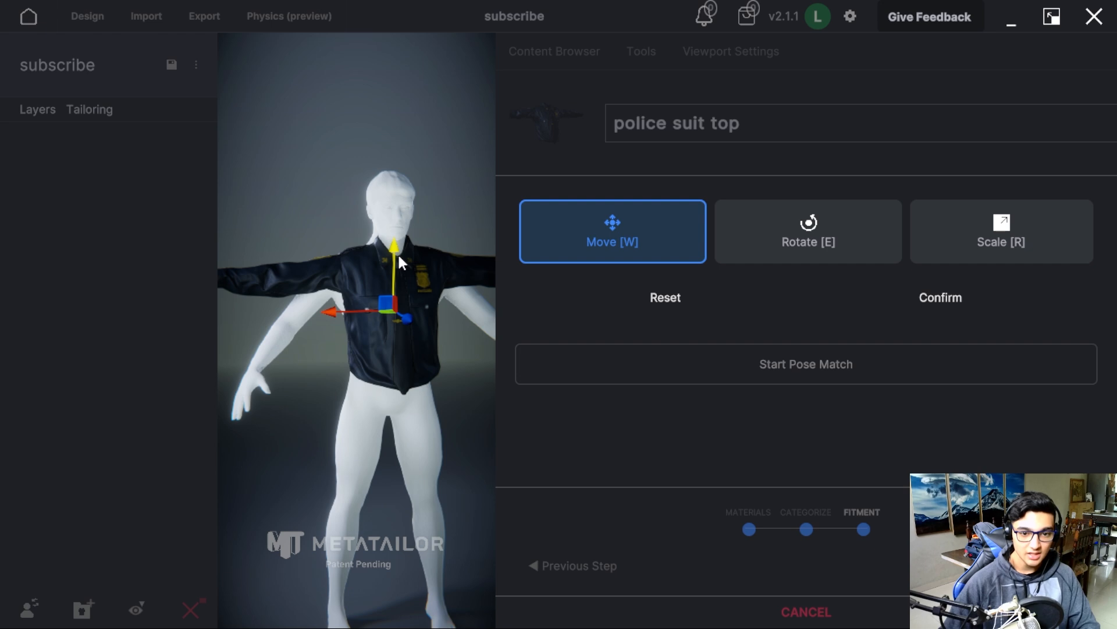
middle_drag(445, 371, 423, 366)
Scale the police suit top up slightly and uniformly to match the avatar's torso.
click(1041, 258)
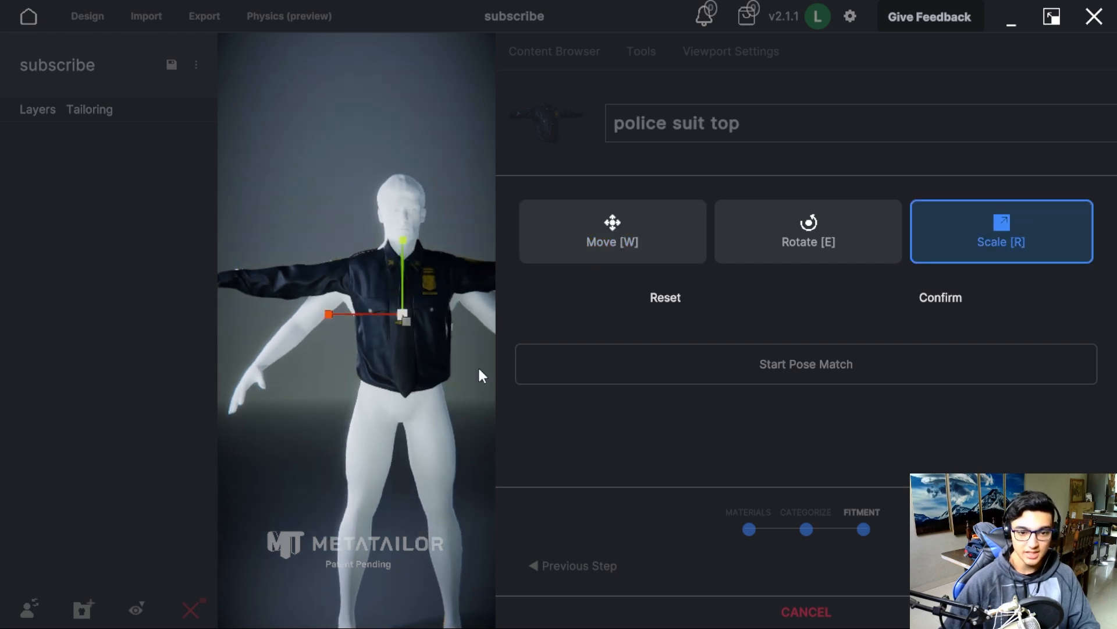
middle_drag(491, 364, 444, 382)
drag(421, 312, 428, 309)
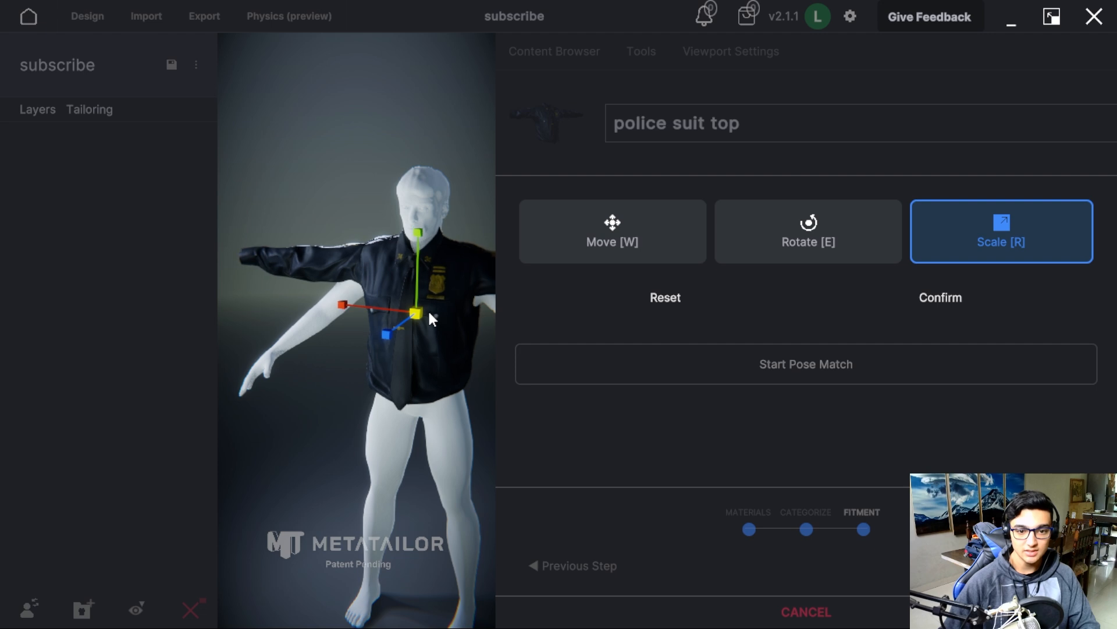
Move the police suit top in height and depth so that it lines up with the avatar's torso.
click(583, 256)
middle_drag(421, 403, 463, 393)
drag(406, 253, 416, 256)
middle_drag(414, 253, 344, 330)
middle_drag(442, 383, 334, 332)
drag(344, 325, 347, 325)
mouse_move(379, 396)
middle_down()
mouse_move(430, 411)
mouse_move(398, 401)
middle_up()
Fine-tune the police suit top's scale and depth against the avatar's side profile and confirm the fitment.
key(r)
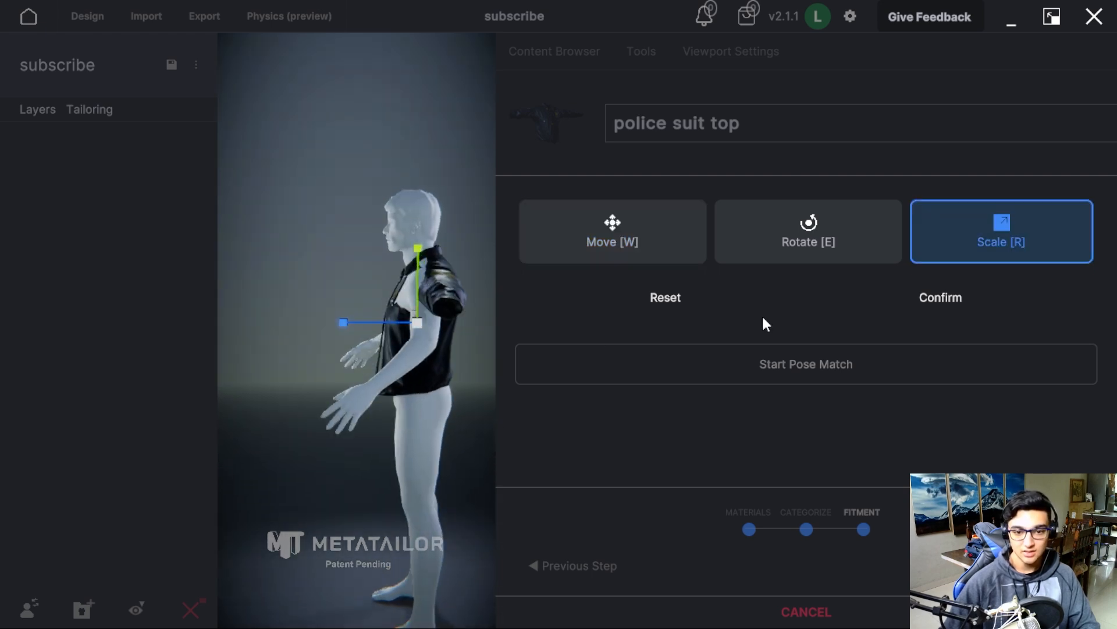
drag(420, 323, 419, 322)
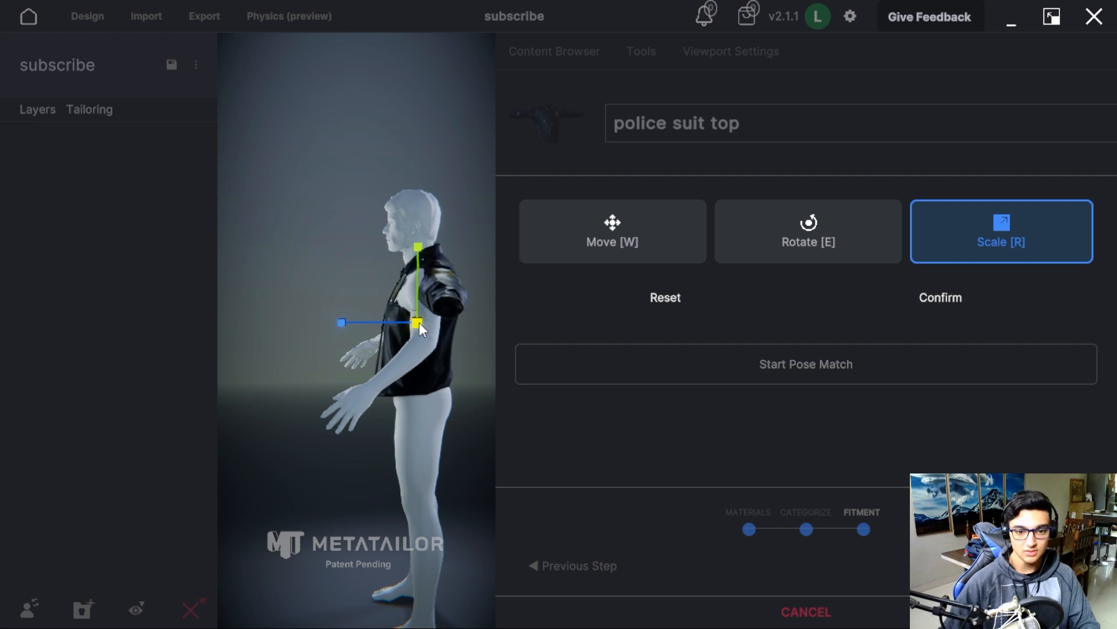
middle_drag(443, 392, 440, 392)
click(621, 227)
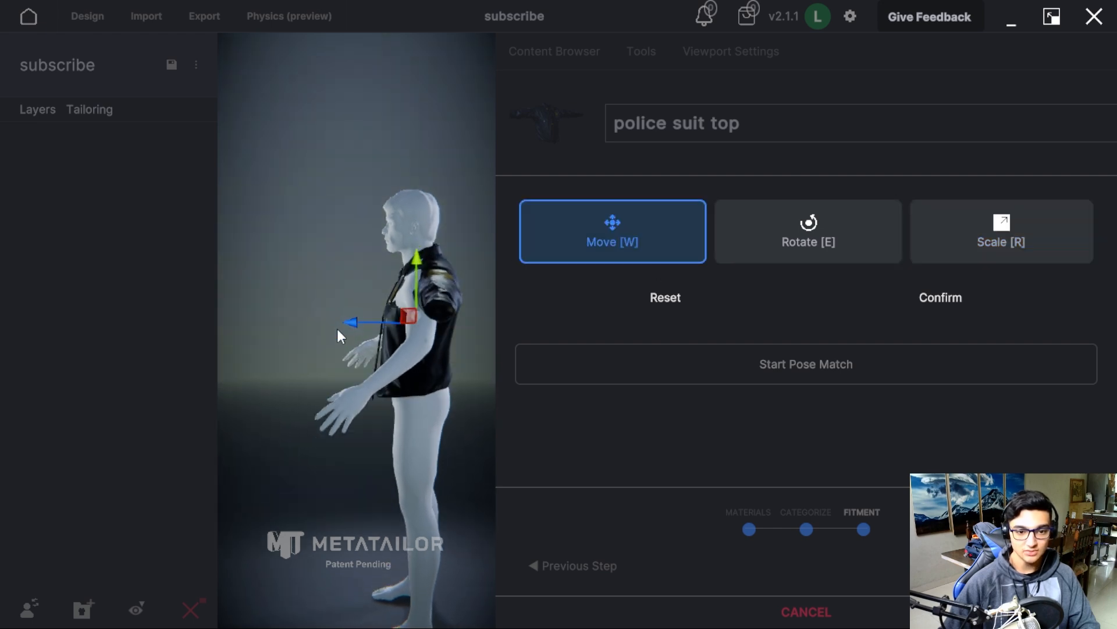
middle_drag(428, 395, 595, 379)
middle_drag(445, 358, 450, 399)
click(939, 296)
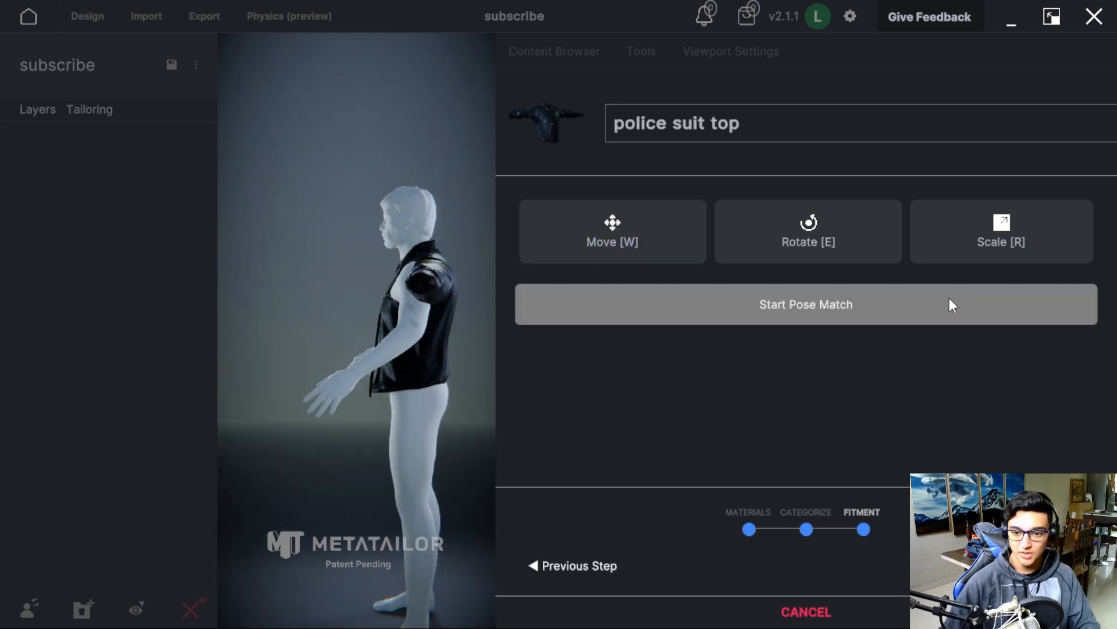
Start Pose Match with Mirror X, raise the avatar's arms into the jacket sleeves and extend the wrists outward.
click(802, 306)
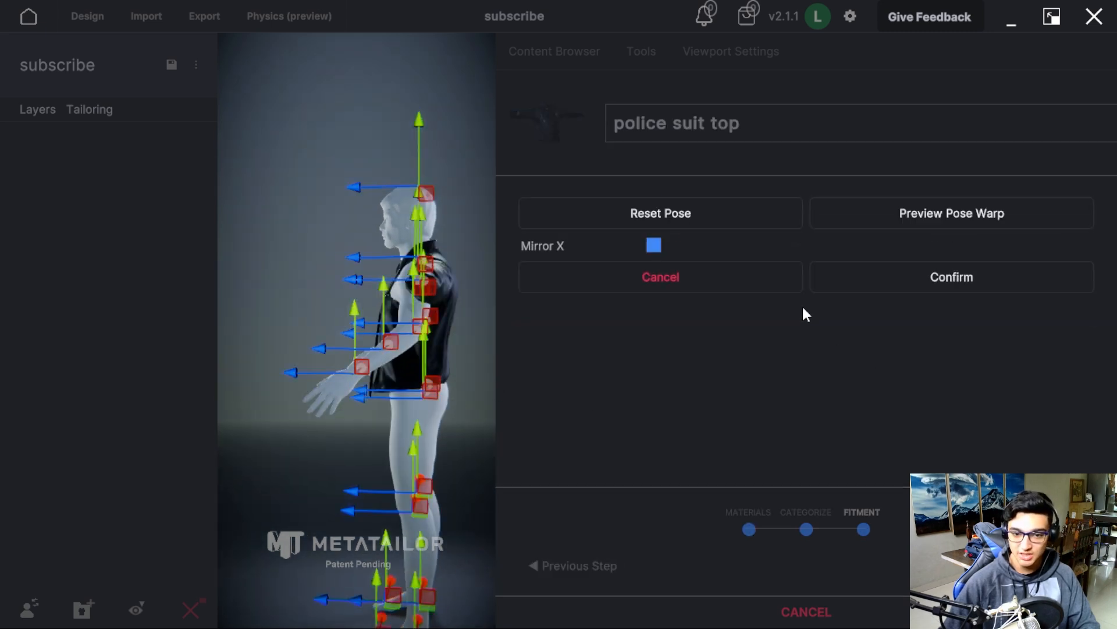
drag(415, 250, 424, 219)
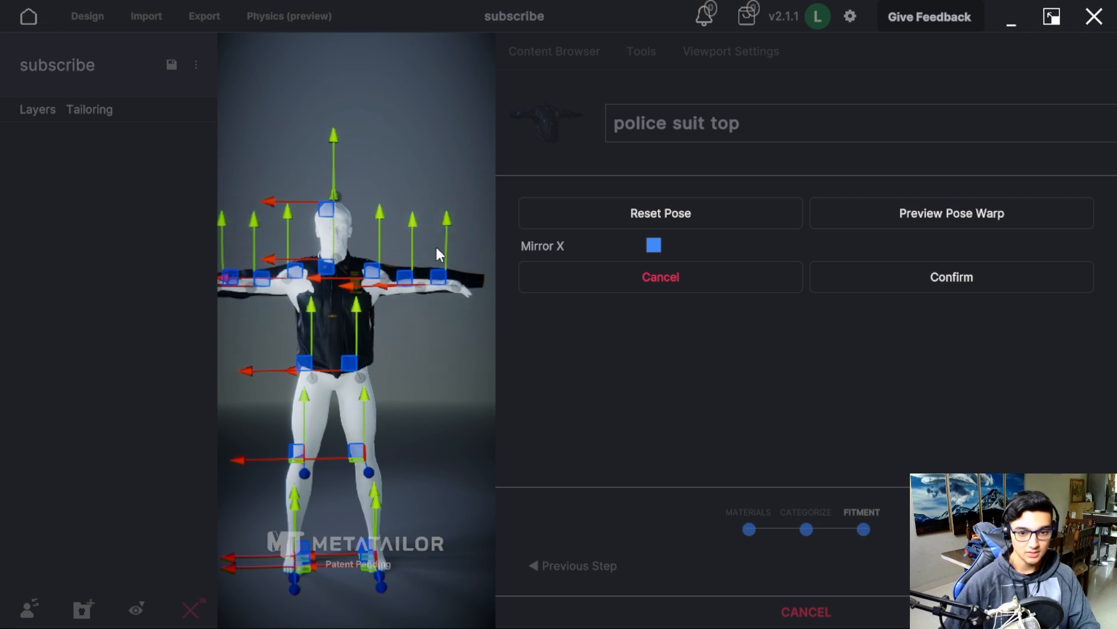
key(7)
drag(323, 462, 375, 469)
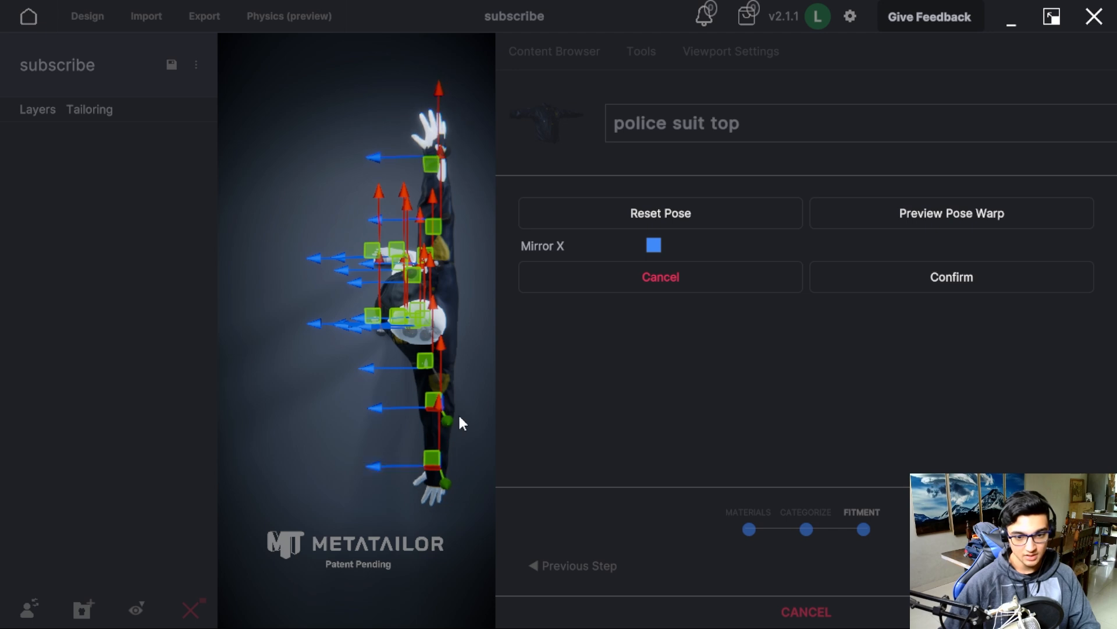
drag(440, 404, 441, 427)
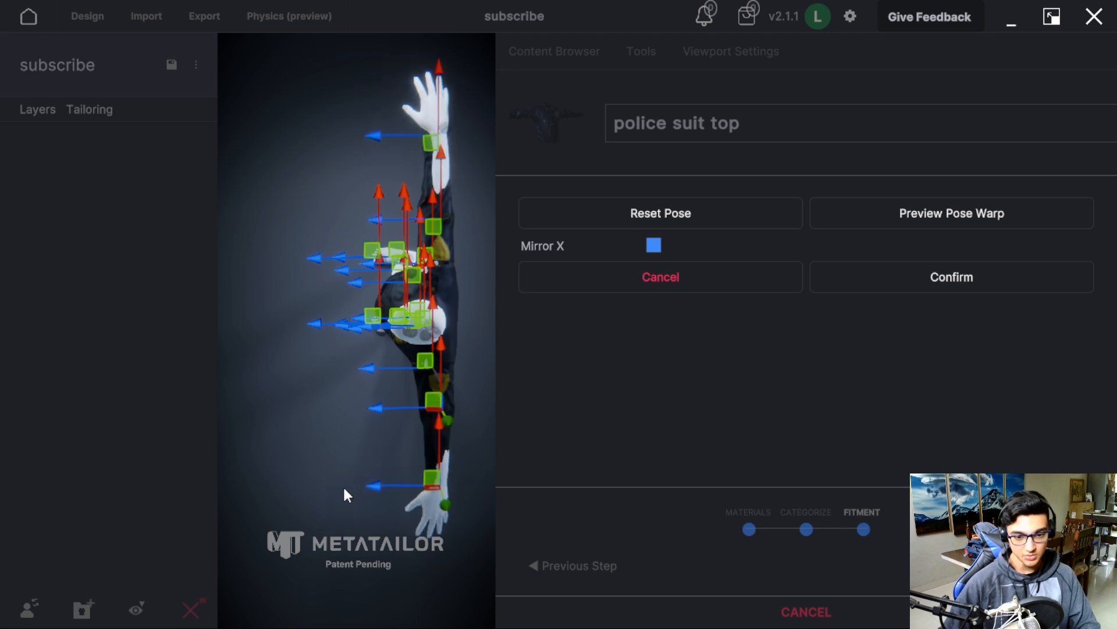
Adjust the matched pose by shifting the avatar's hips forward so the lower torso sits inside the jacket.
key(1)
middle_drag(476, 352, 396, 374)
drag(425, 218, 419, 250)
key(3)
middle_drag(428, 402, 448, 357)
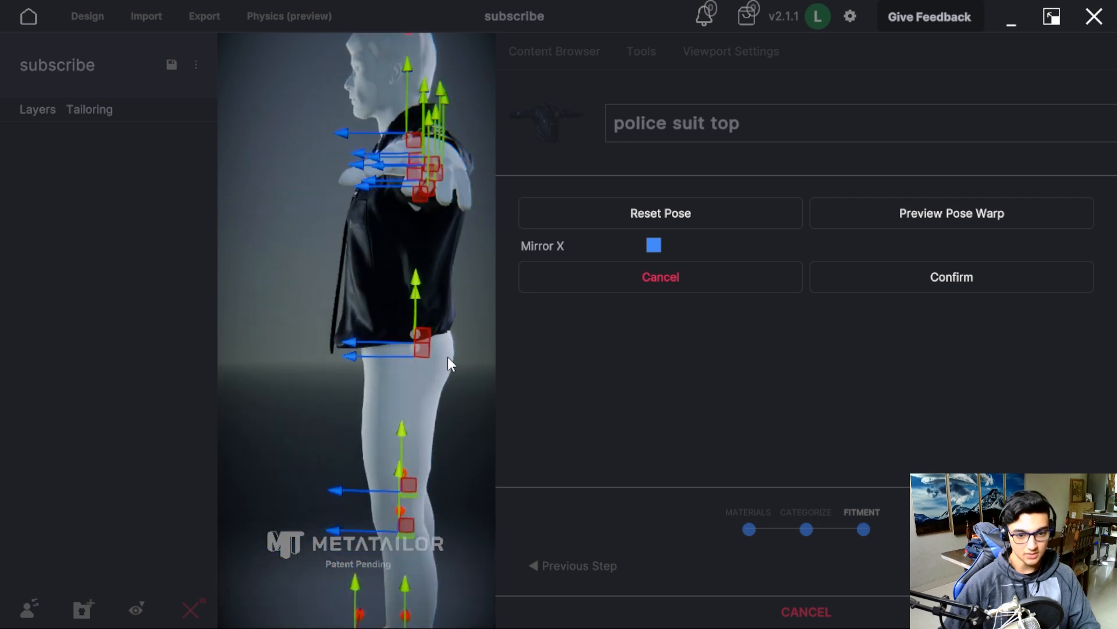
drag(358, 357, 351, 357)
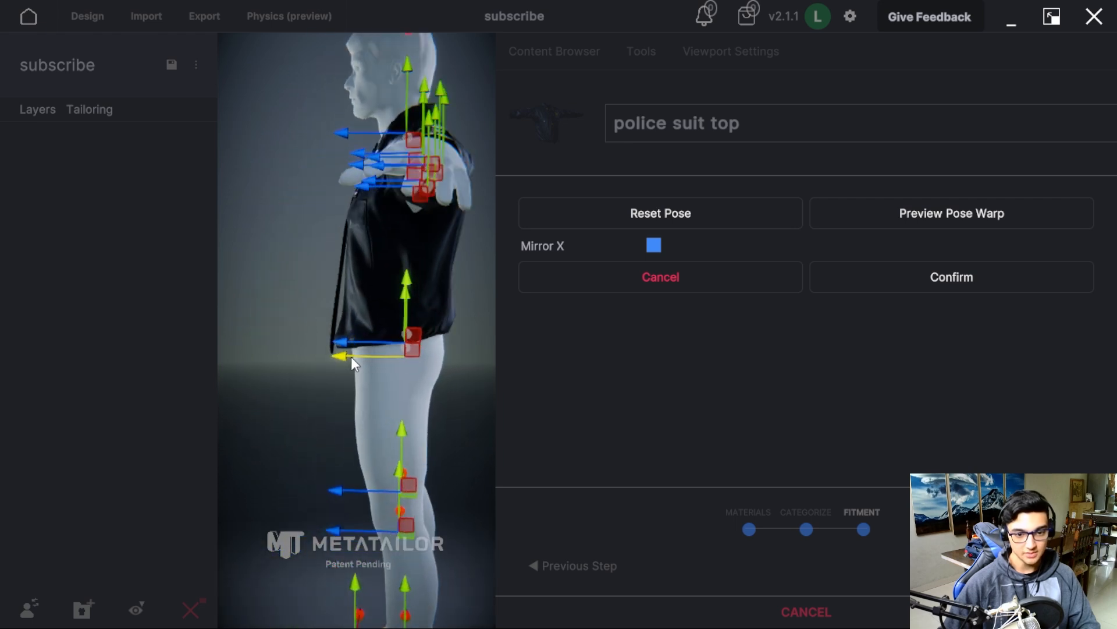
Confirm the pose match and finish importing the police suit top.
middle_drag(283, 431, 378, 423)
scroll(375, 417, down, 5)
middle_drag(313, 342, 467, 383)
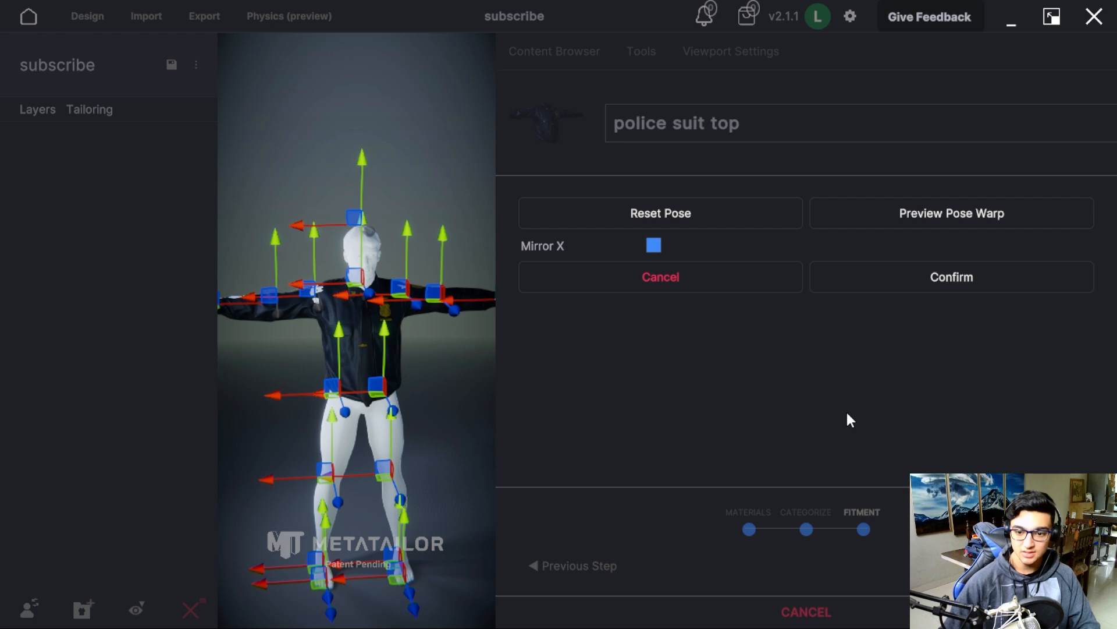
click(982, 280)
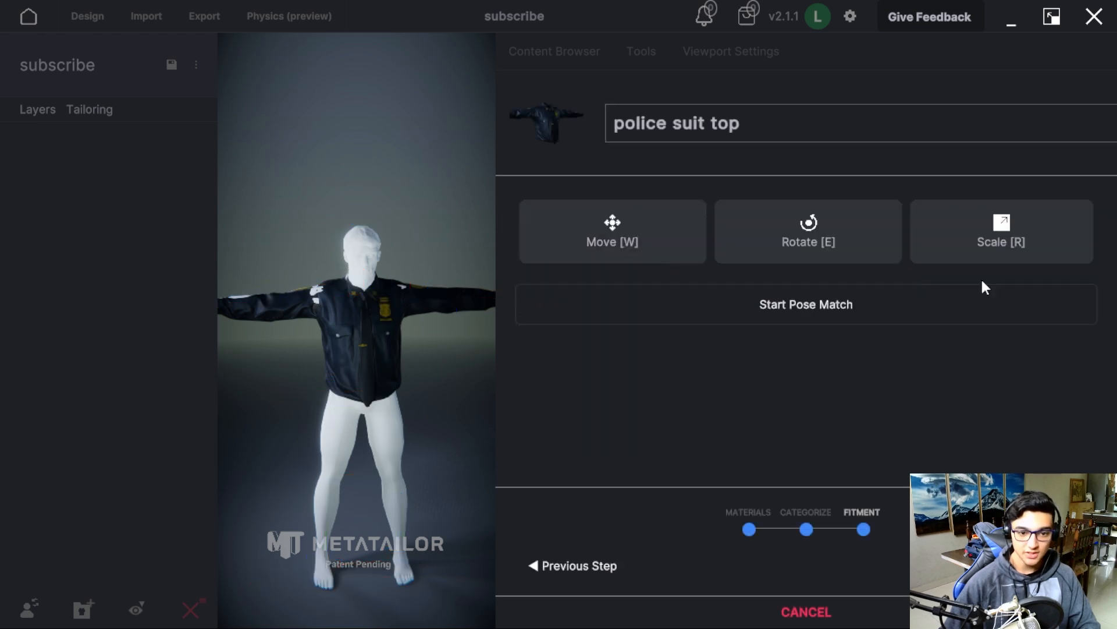
click(1040, 566)
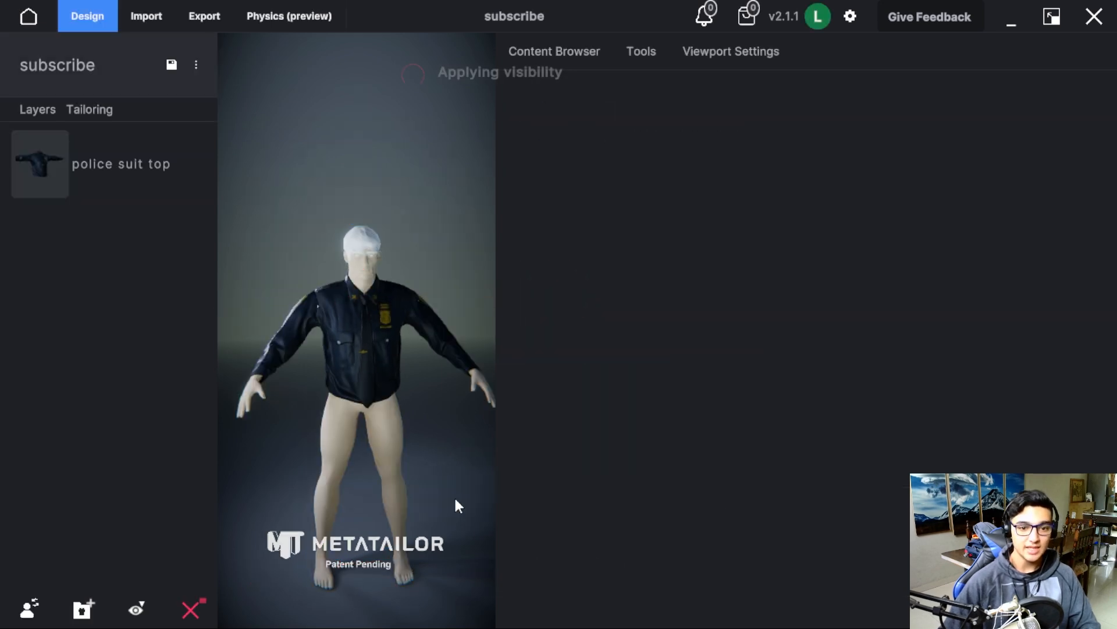
Inspect the police suit top's sleeve, shoulder and chest up close for skin poking through the cloth.
scroll(430, 453, up, 4)
middle_drag(431, 453, 419, 376)
scroll(417, 390, up, 4)
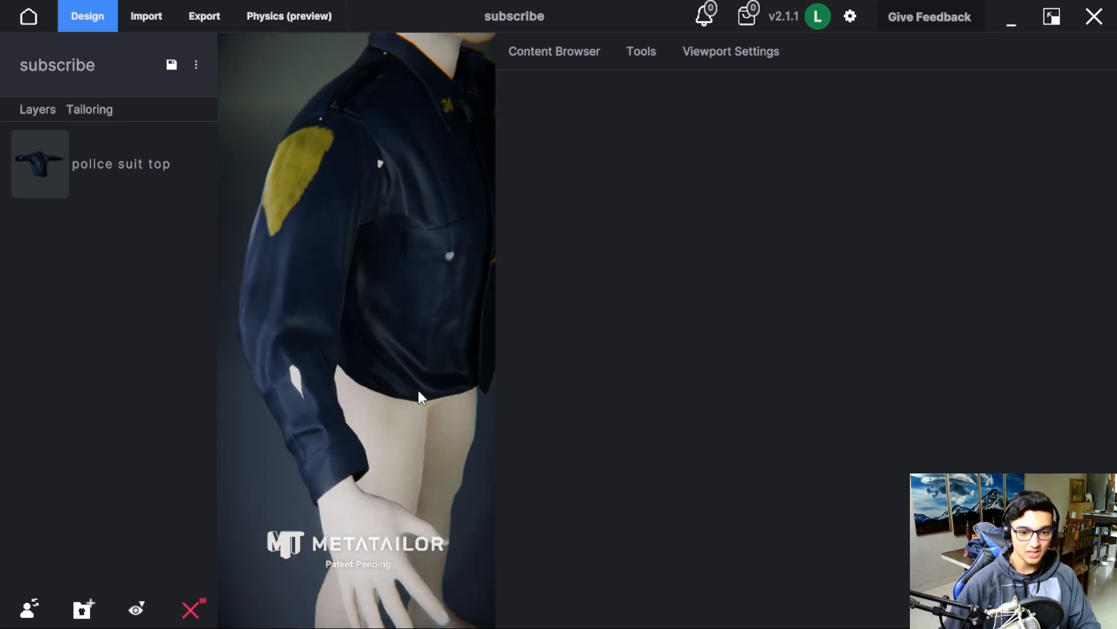
scroll(259, 425, up, 3)
scroll(259, 411, down, 3)
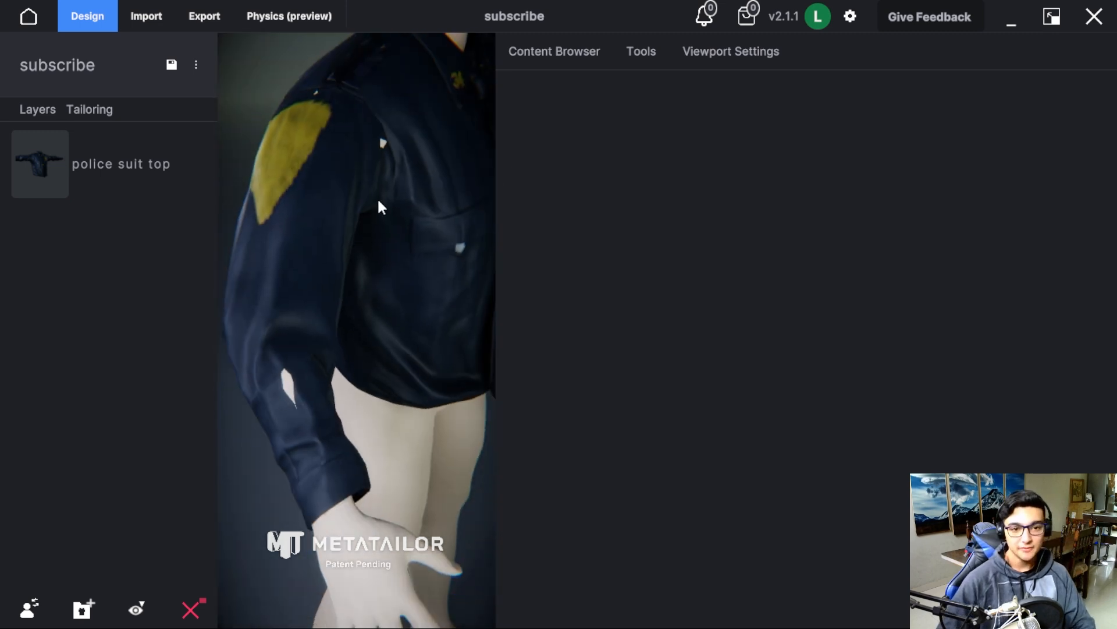
scroll(379, 201, down, 4)
middle_drag(383, 200, 470, 286)
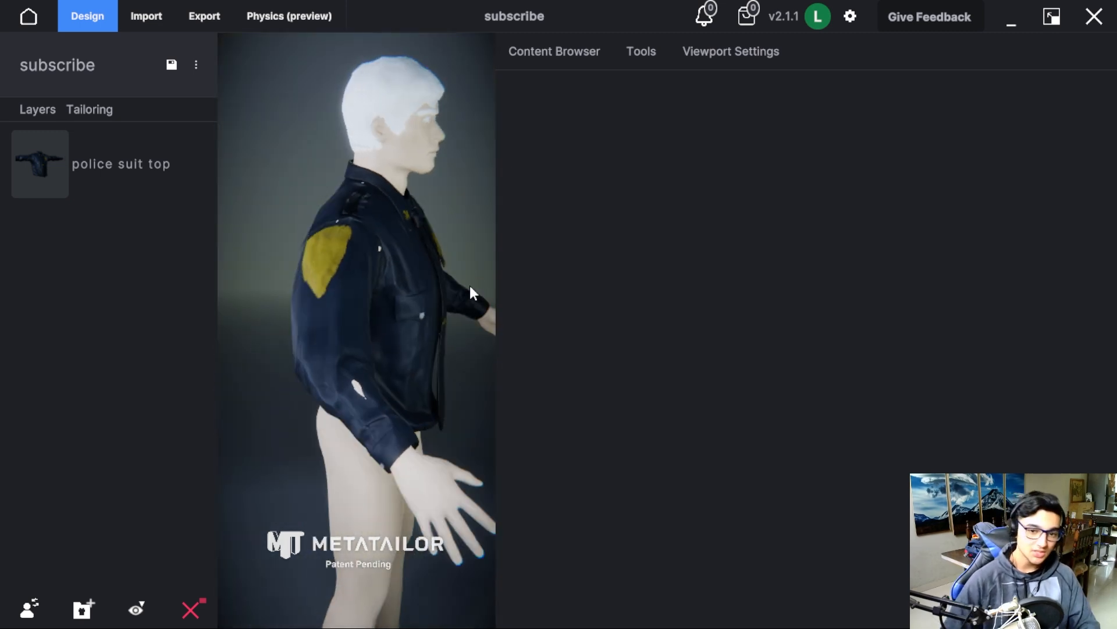
Select the police suit top and remove it from the avatar's layers.
click(424, 315)
click(556, 51)
scroll(568, 442, down, 5)
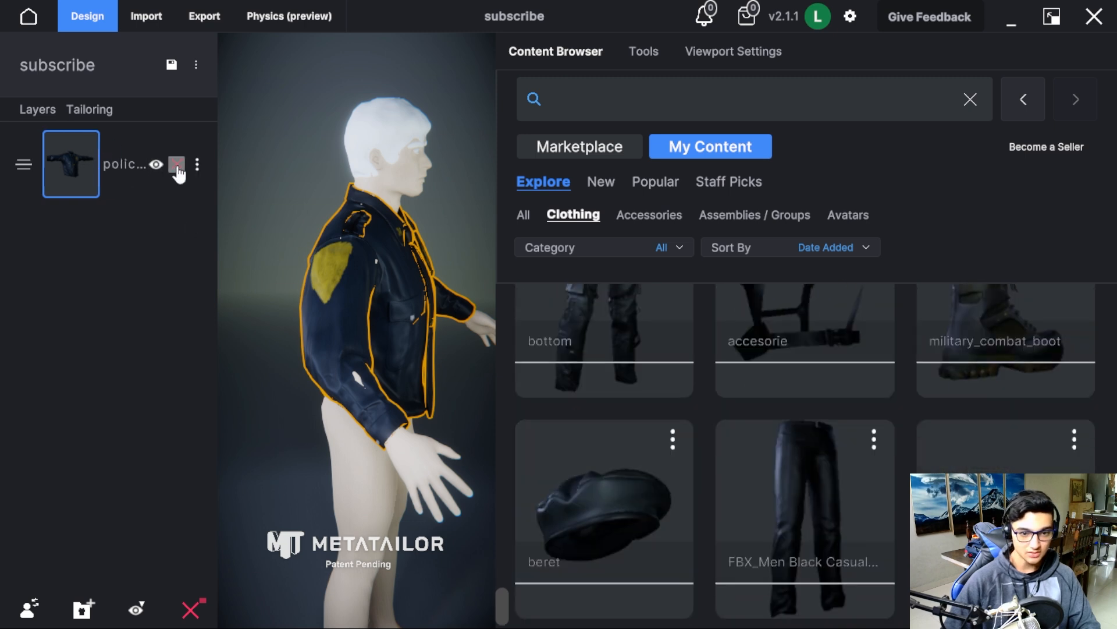
click(177, 164)
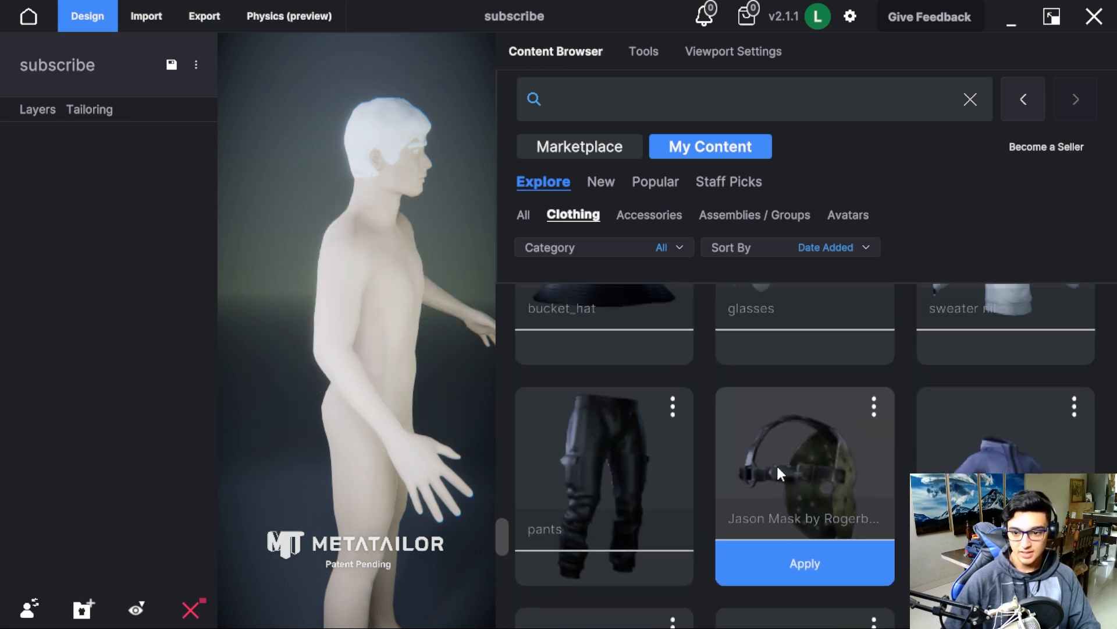
Apply the police suit top from the My Content clothing library to the avatar.
scroll(777, 463, up, 10)
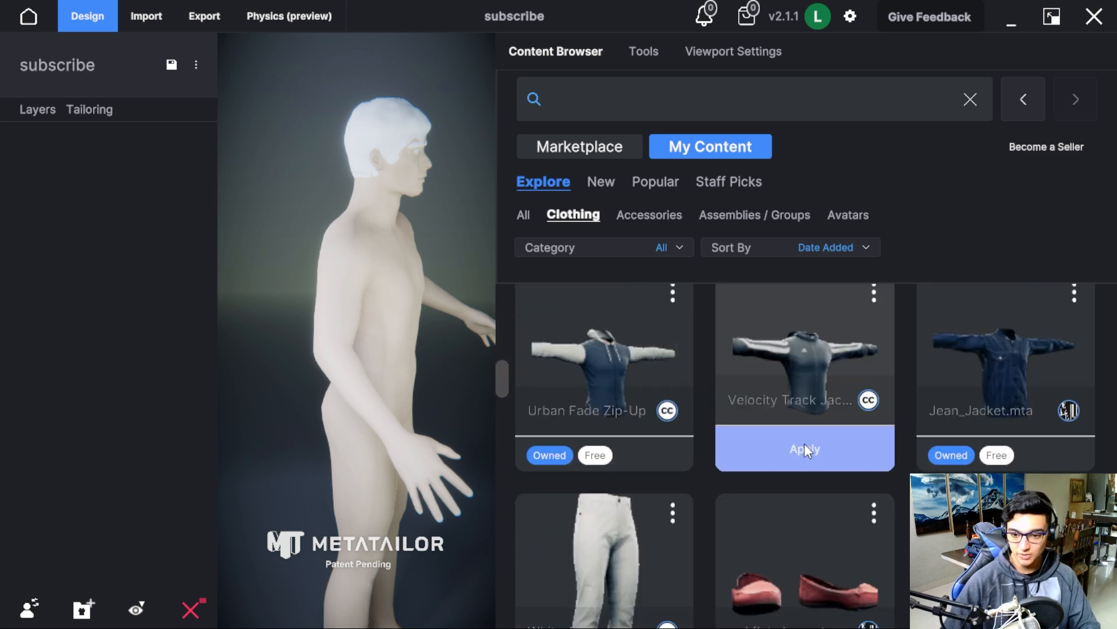
scroll(805, 450, down, 8)
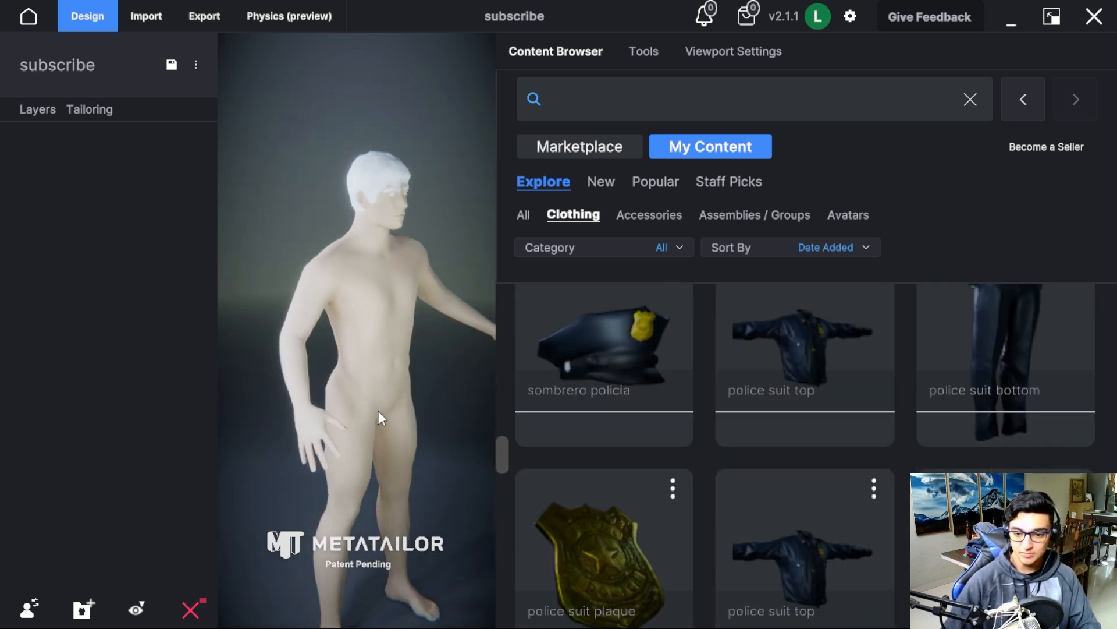
scroll(960, 506, down, 10)
click(1005, 506)
mouse_move(448, 450)
middle_down()
mouse_move(345, 430)
mouse_move(512, 447)
mouse_move(637, 439)
mouse_move(445, 466)
mouse_move(289, 418)
mouse_move(346, 446)
mouse_move(451, 442)
middle_up()
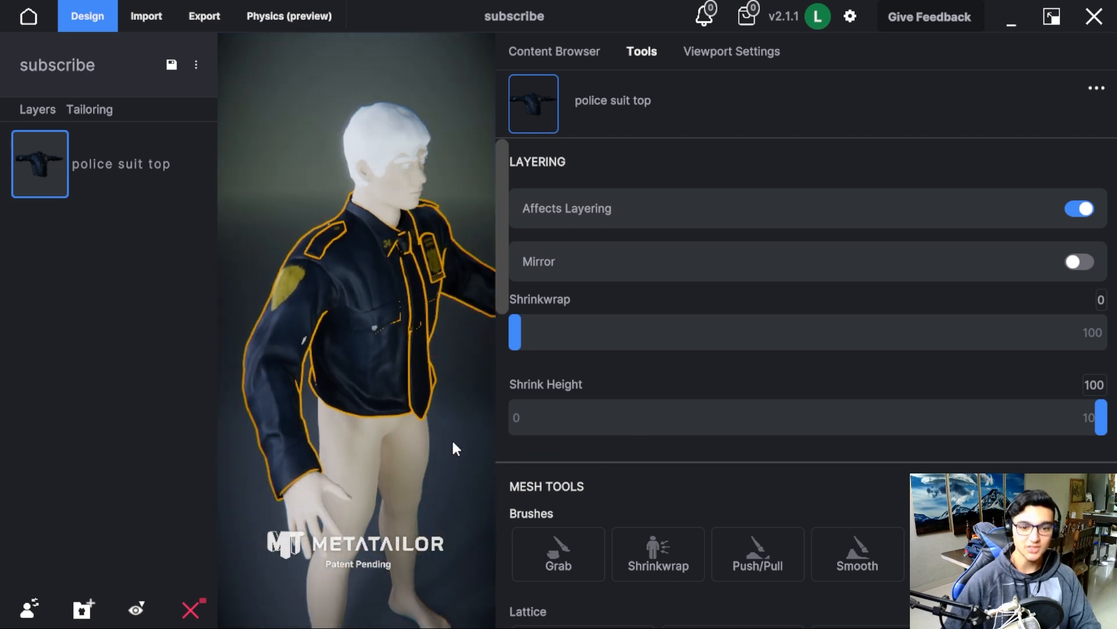
Check the reapplied police suit top on the avatar and take it off again.
click(452, 440)
click(274, 370)
middle_drag(374, 438, 103, 402)
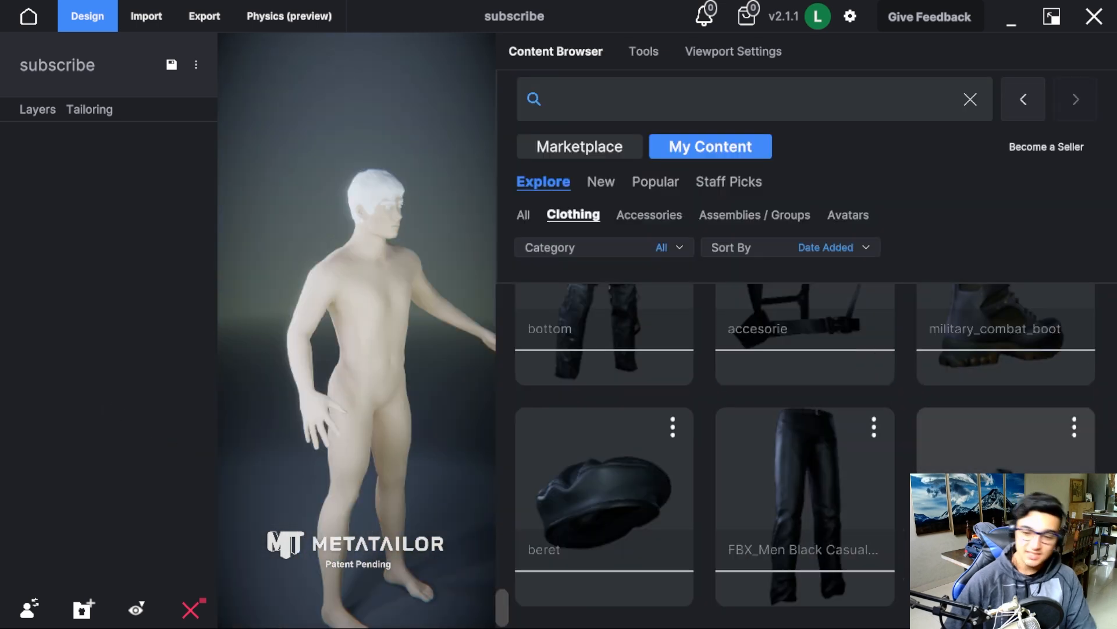
Apply the green jumpsuit from the My Content clothing library to the avatar.
mouse_move(673, 415)
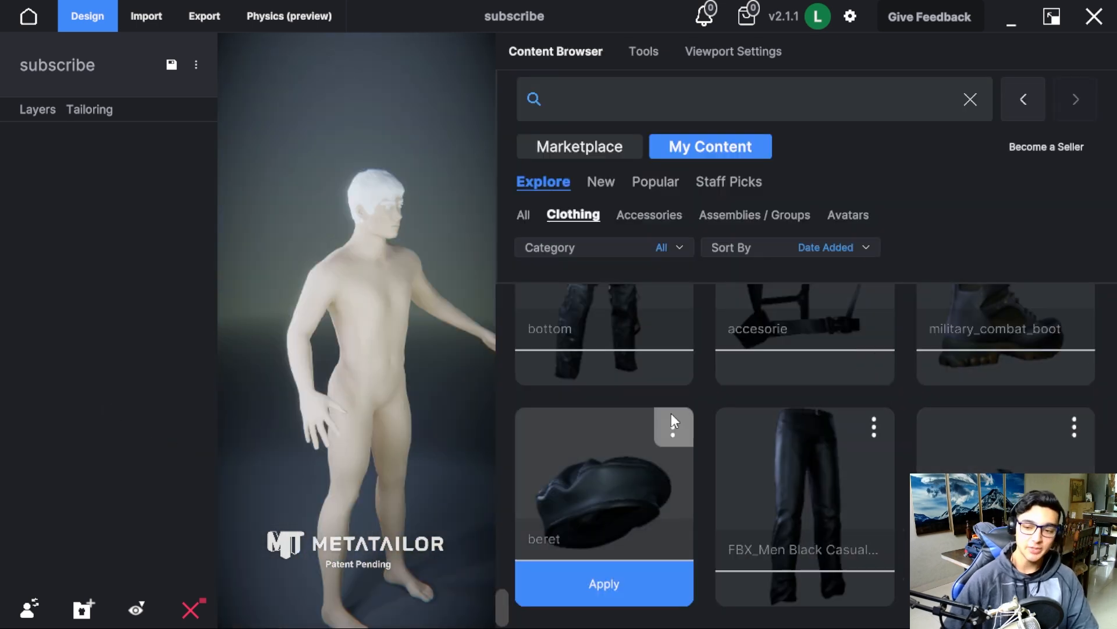
scroll(902, 469, up, 1)
scroll(902, 469, down, 1)
scroll(763, 490, up, 4)
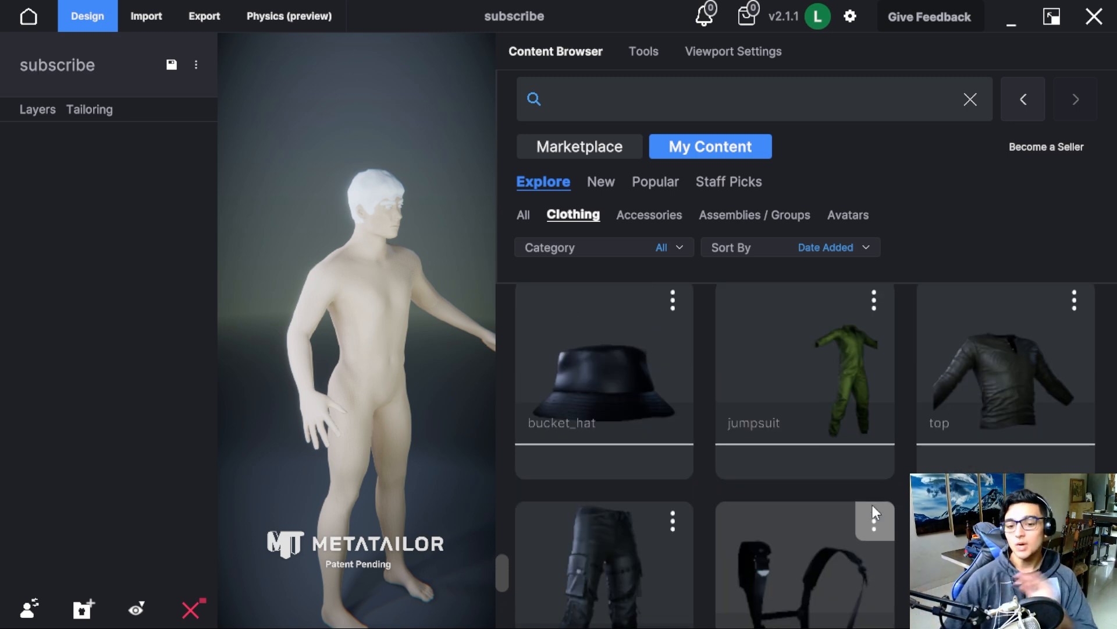
scroll(872, 510, up, 6)
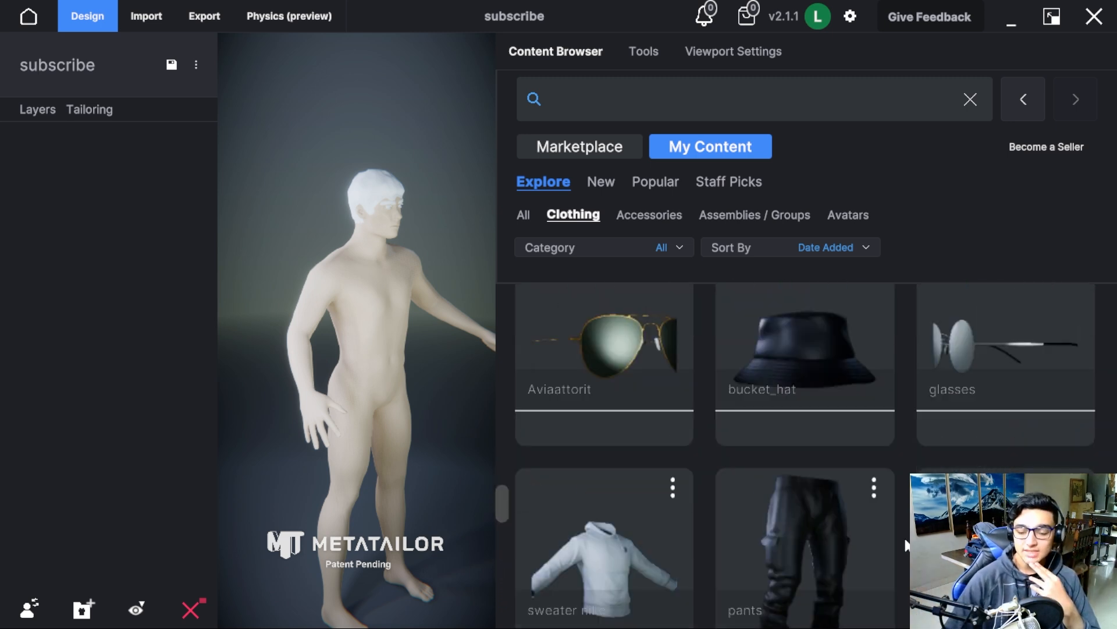
scroll(896, 543, down, 5)
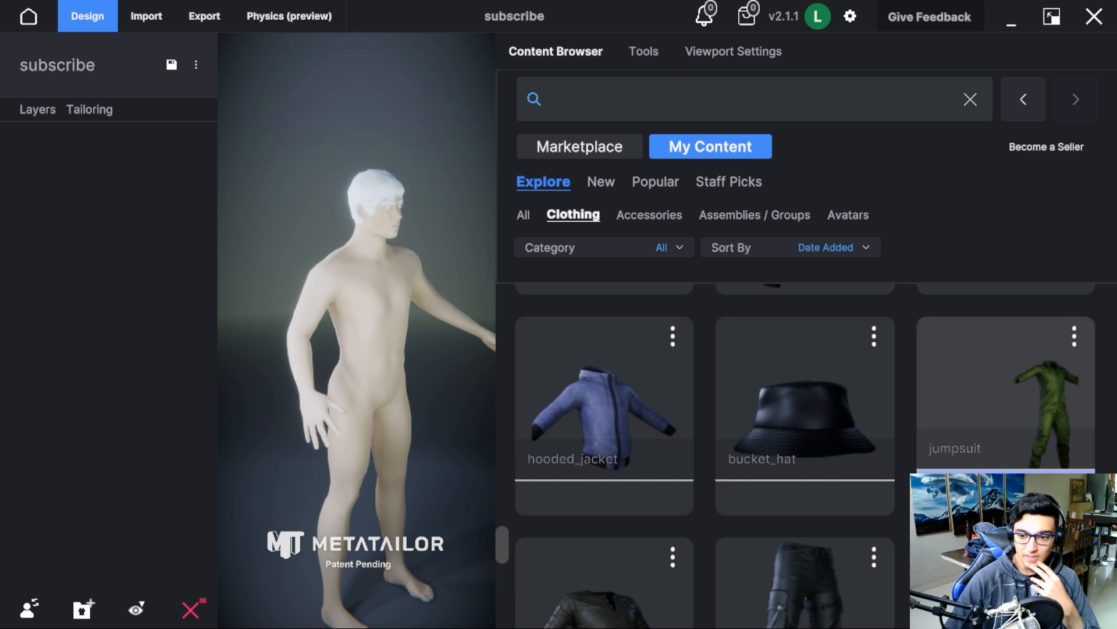
middle_drag(418, 422, 482, 411)
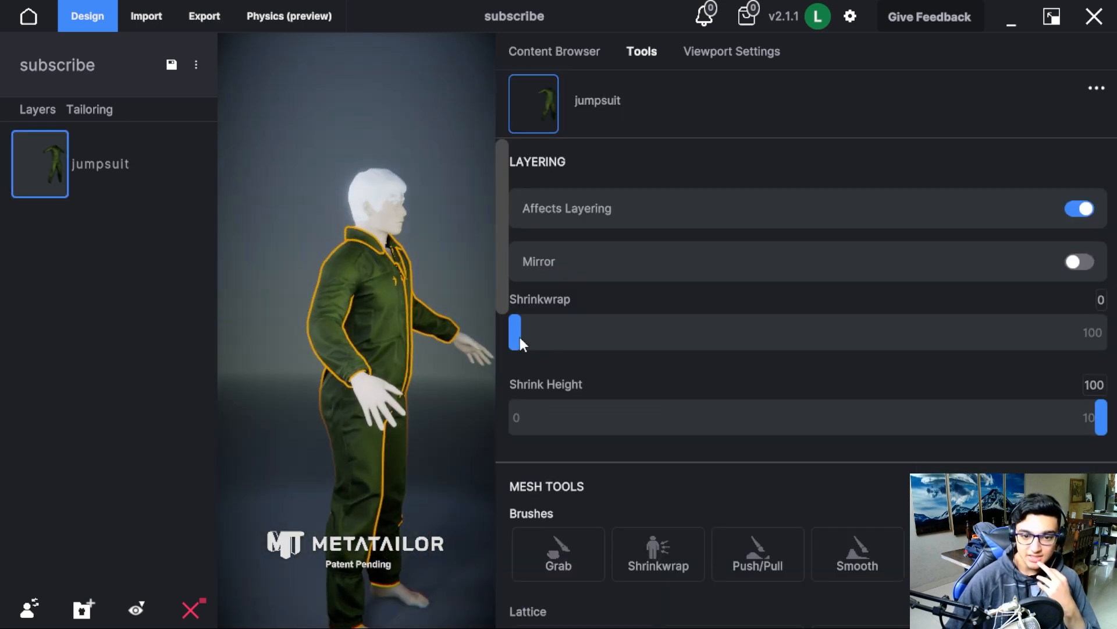
Set the green jumpsuit's Shrinkwrap to 20 and check its fit from several angles.
drag(513, 330, 636, 327)
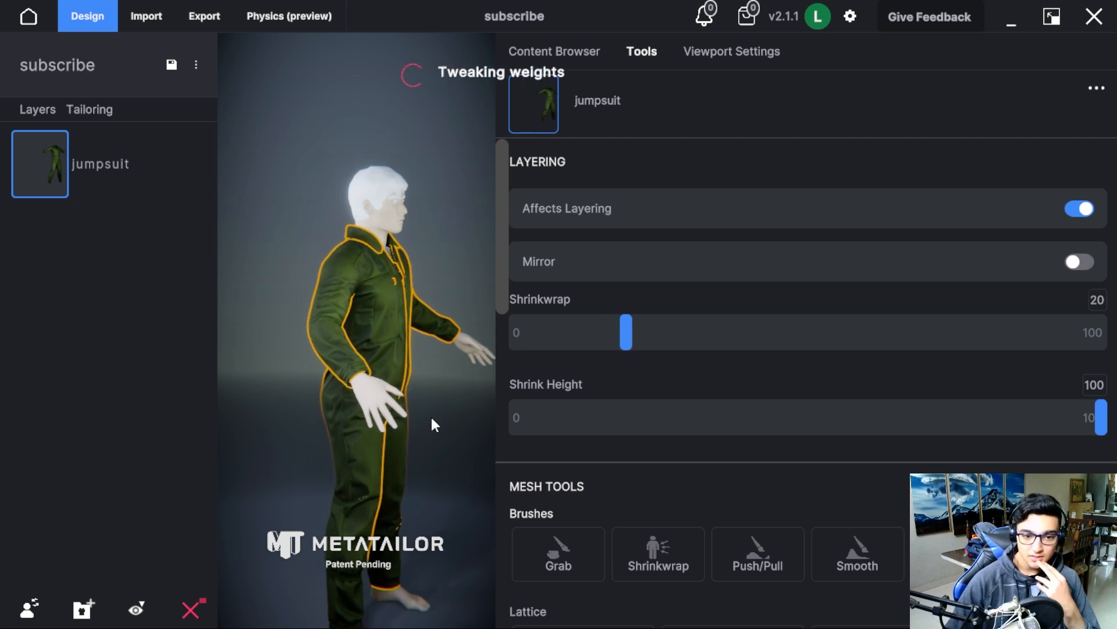
scroll(432, 418, up, 2)
middle_drag(434, 379, 645, 360)
middle_drag(330, 462, 115, 453)
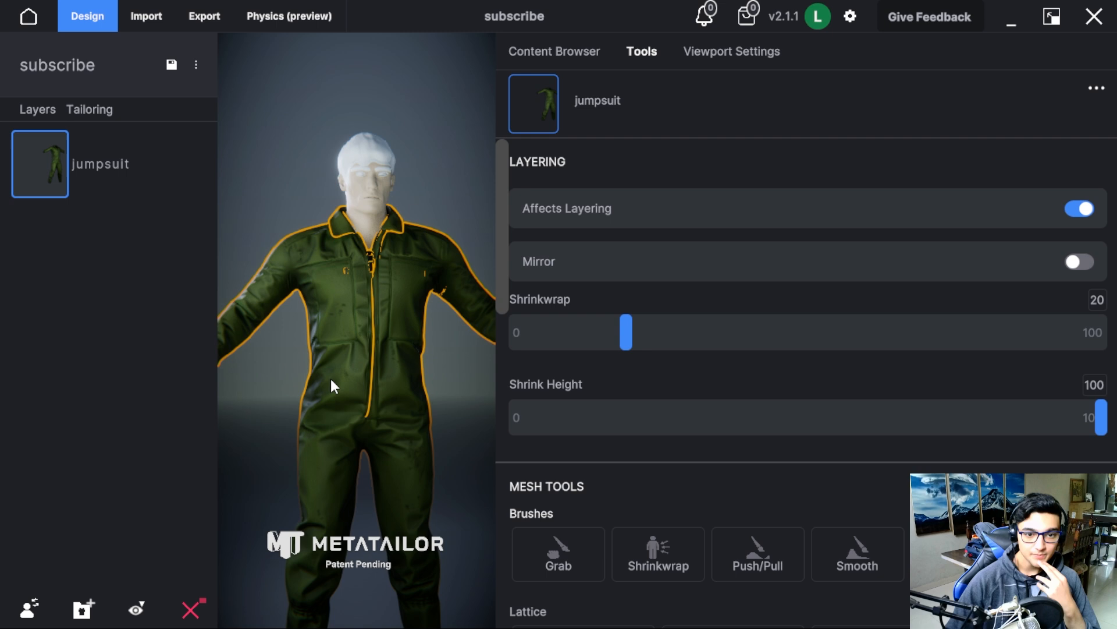
scroll(330, 379, down, 2)
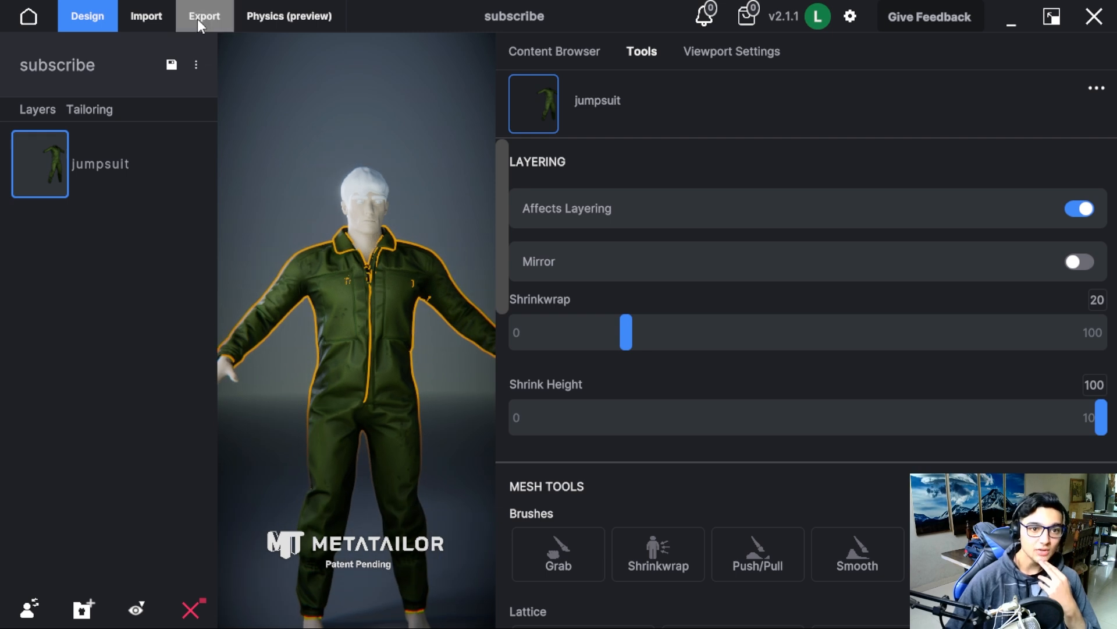
Export the dressed avatar as an FBX with PNG textures to the Downloads folder, keeping the default export options.
click(198, 17)
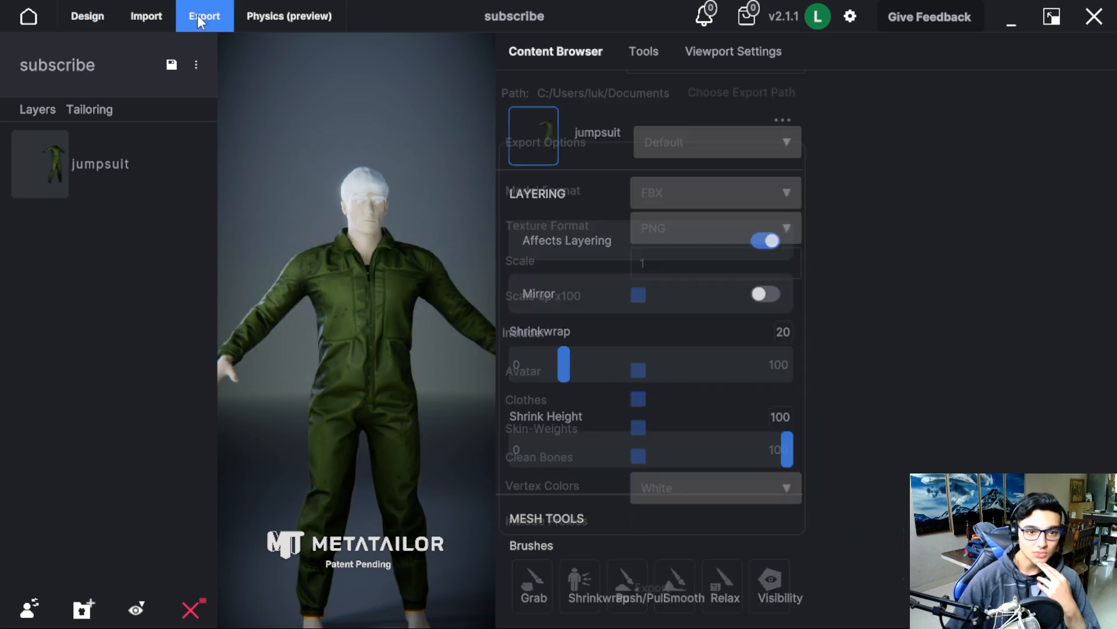
click(198, 16)
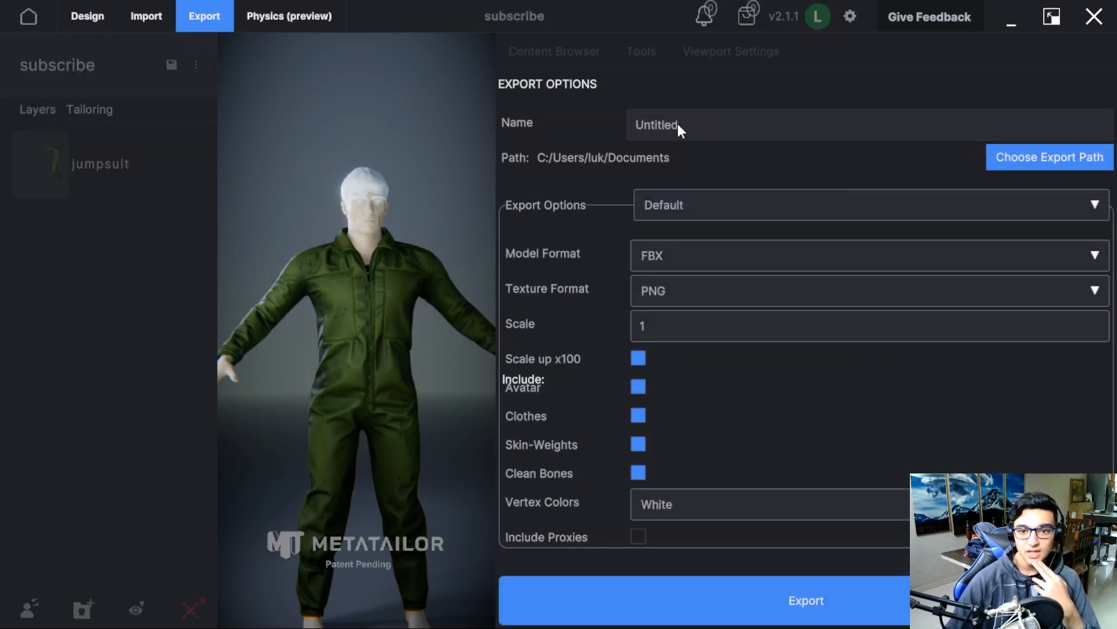
click(1036, 158)
click(496, 323)
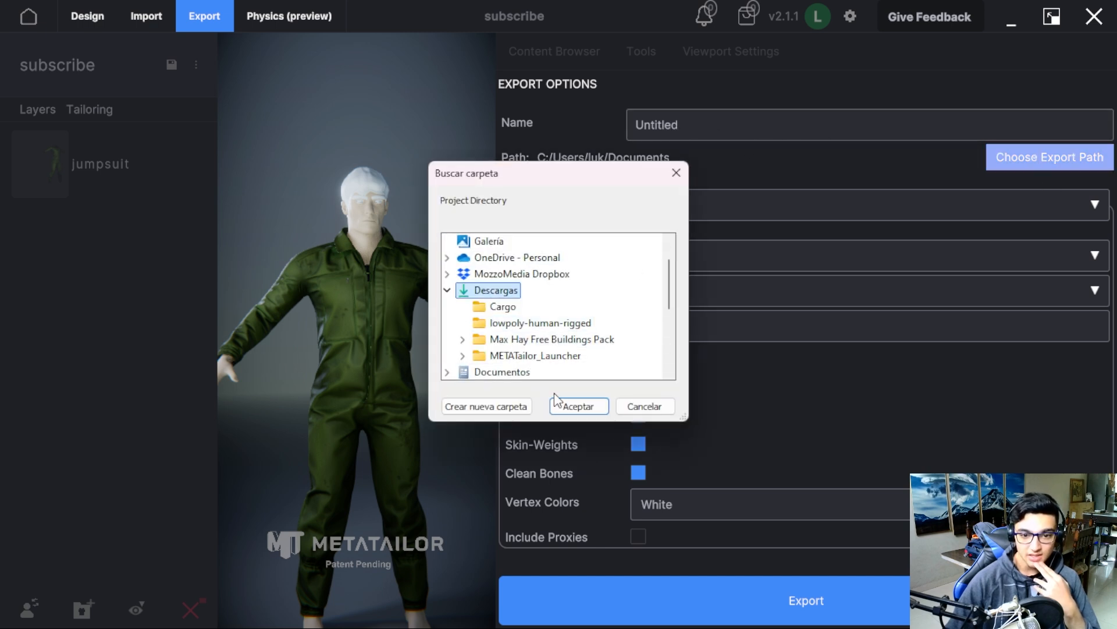
click(578, 407)
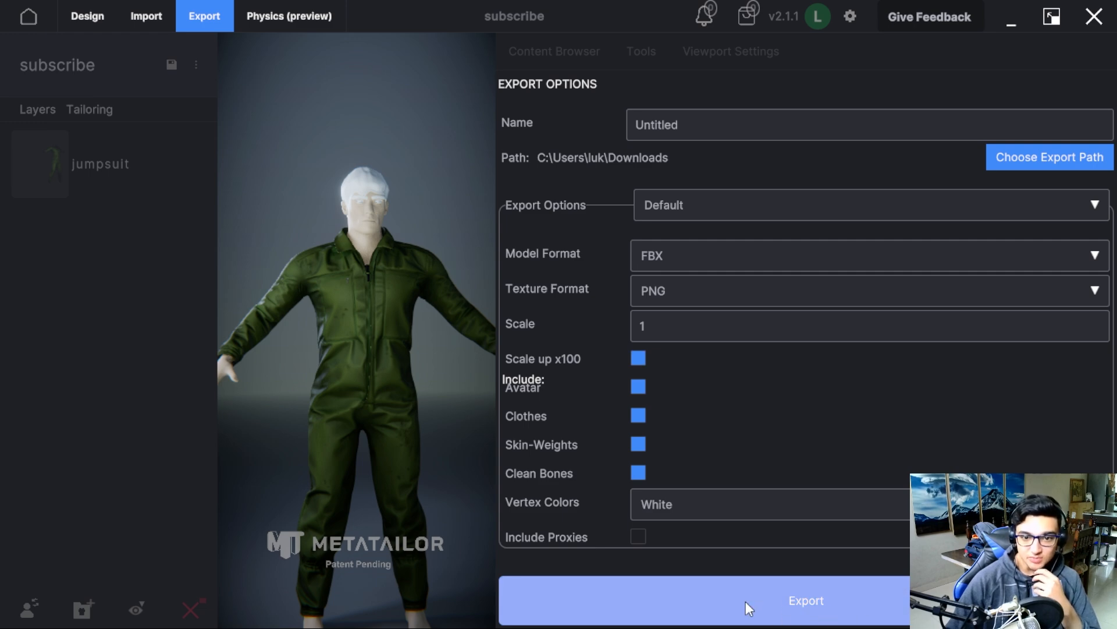
click(766, 609)
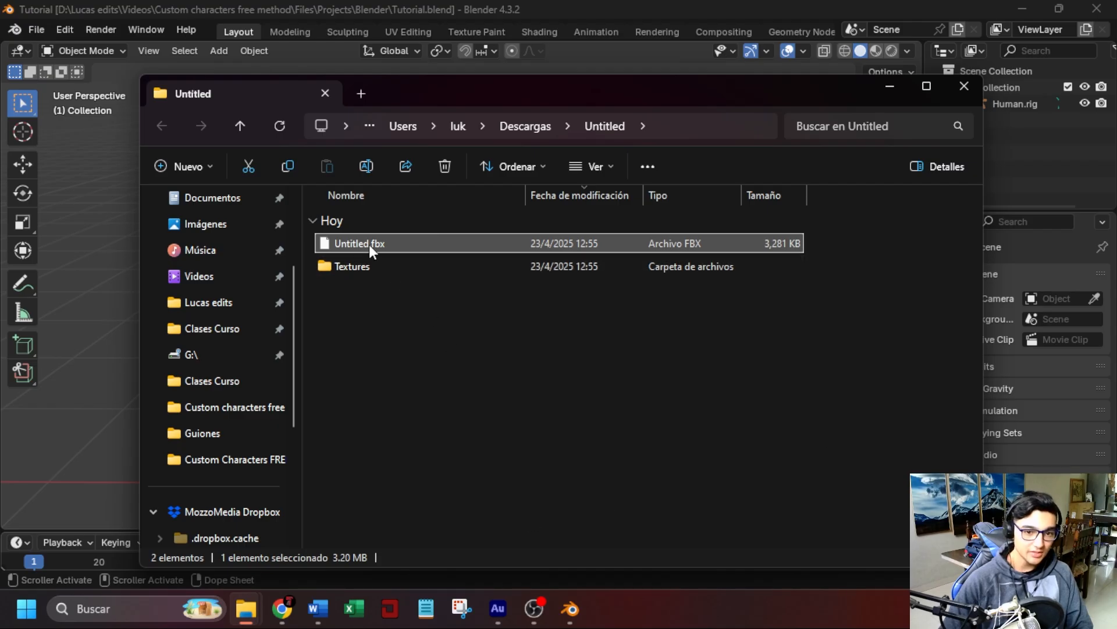
Switch to Blender, import Untitled.fbx with the default FBX options, and move the imported character along X beside the original human.
drag(369, 245, 58, 422)
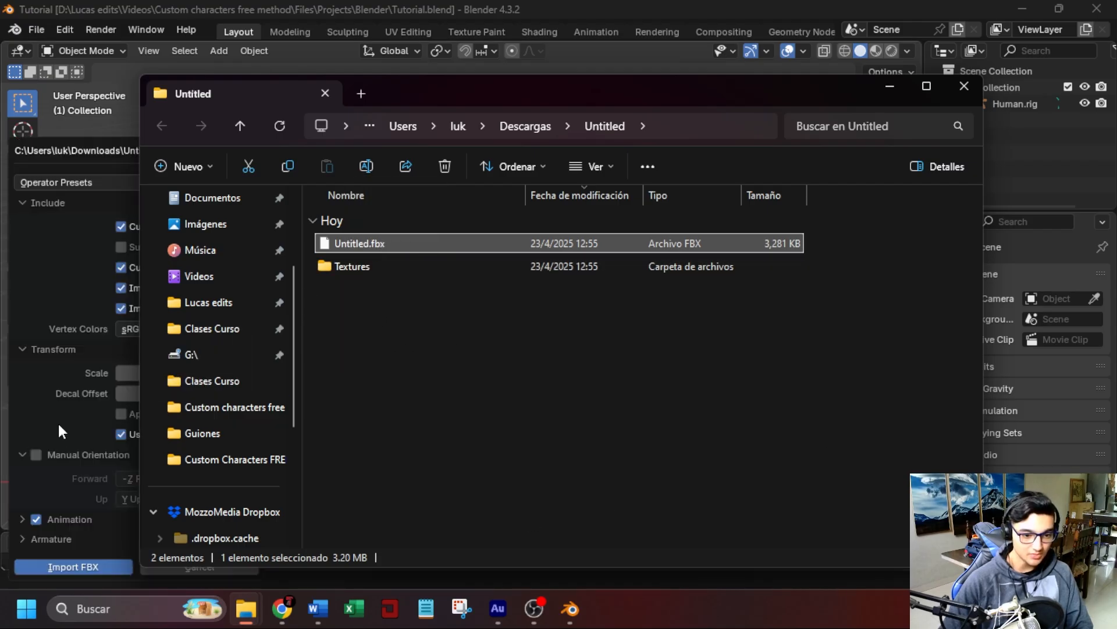
click(89, 570)
key(Return)
key(g)
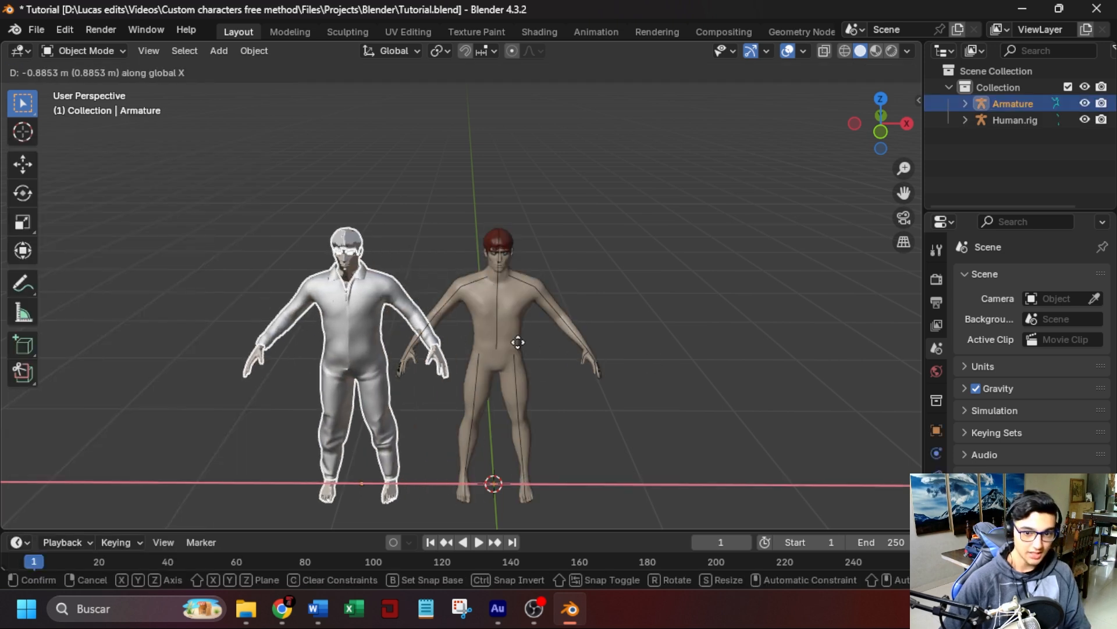
click(382, 321)
Isolate the imported body mesh and examine the shading on its head and torso.
scroll(302, 270, up, 2)
click(217, 265)
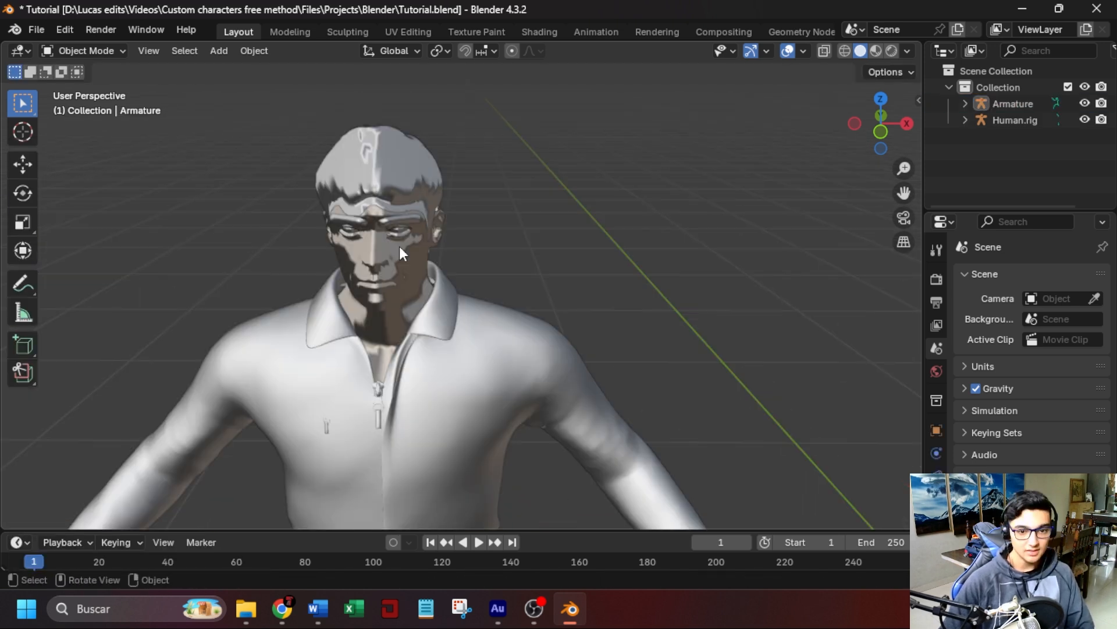
click(408, 254)
key(KP_Divide)
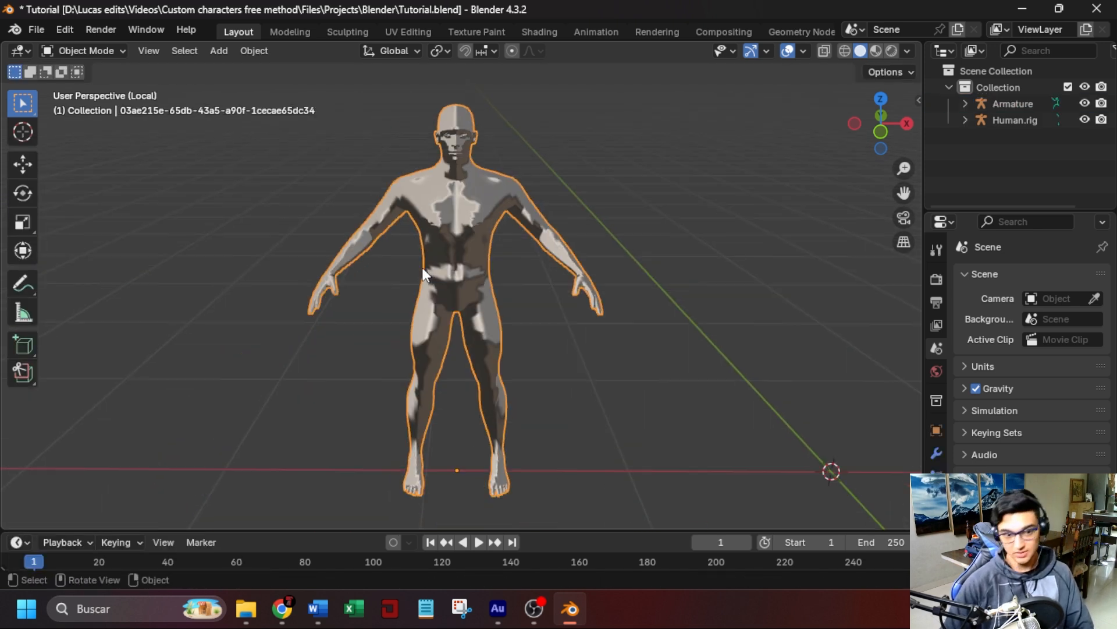
click(602, 160)
scroll(568, 256, up, 5)
middle_drag(506, 258, 554, 264)
scroll(541, 231, down, 3)
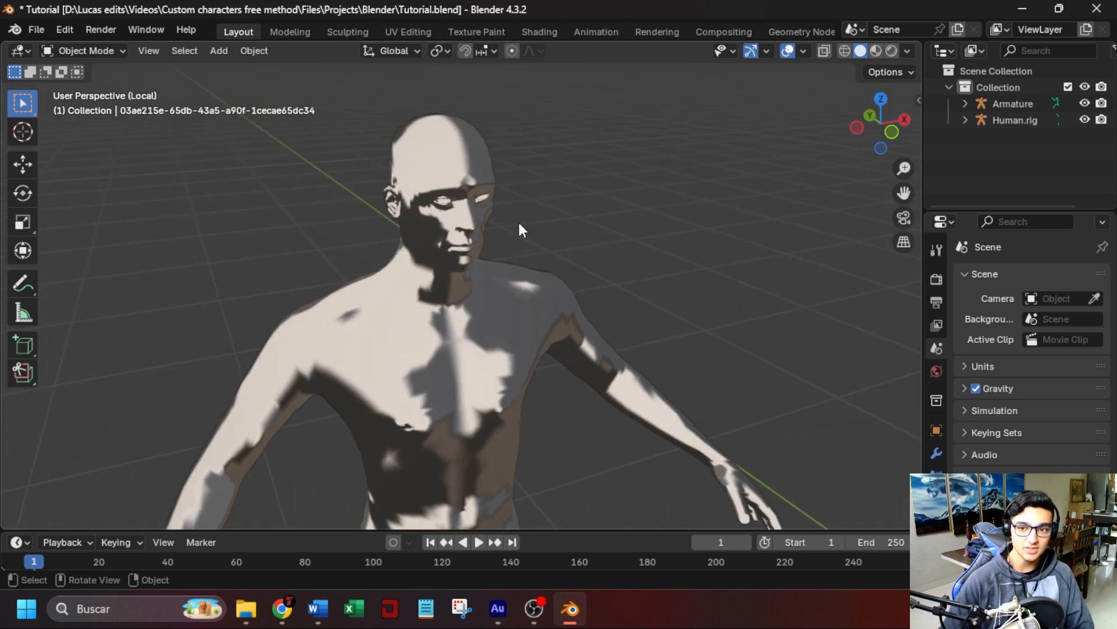
middle_drag(572, 279, 700, 362)
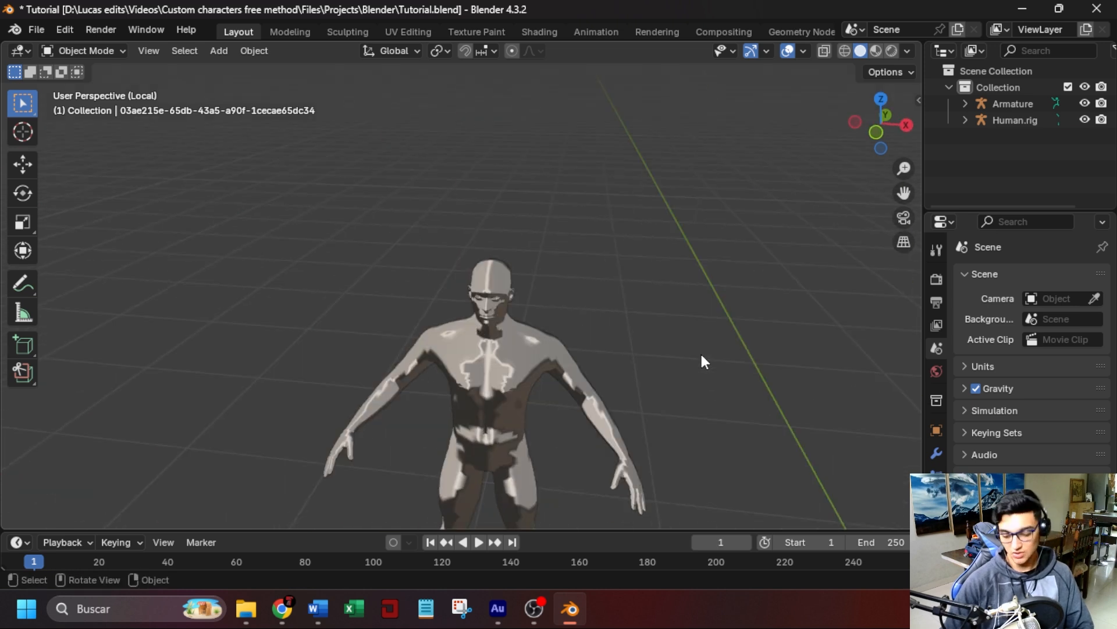
key(KP_Divide)
drag(506, 208, 370, 408)
Import Untitled.fbx from the export folder again with Animation and Custom Normals disabled.
drag(359, 243, 103, 448)
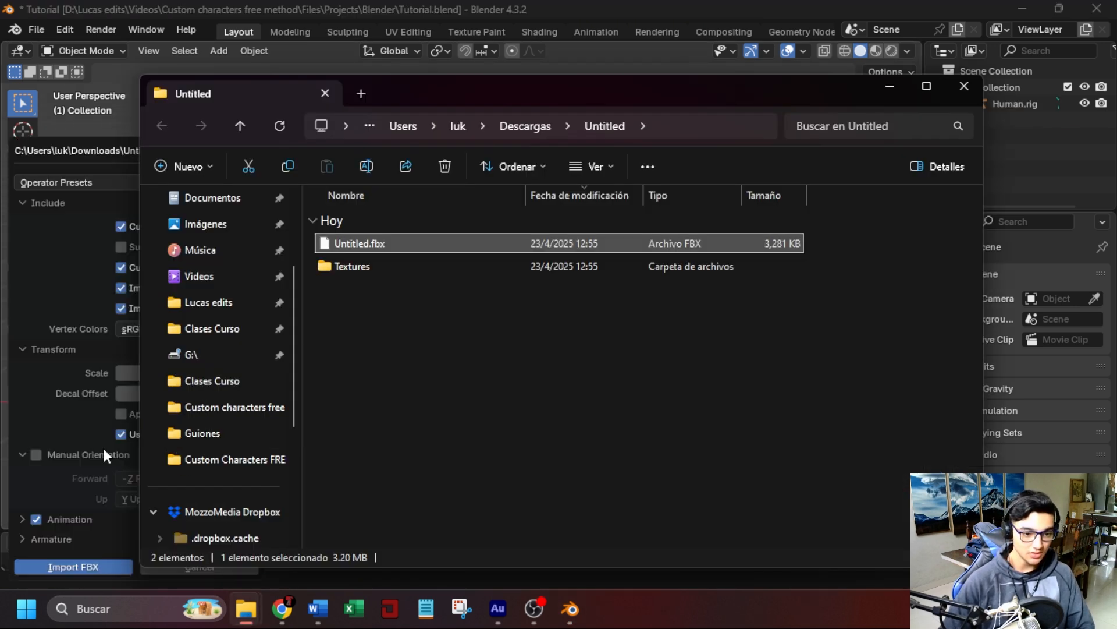
click(37, 520)
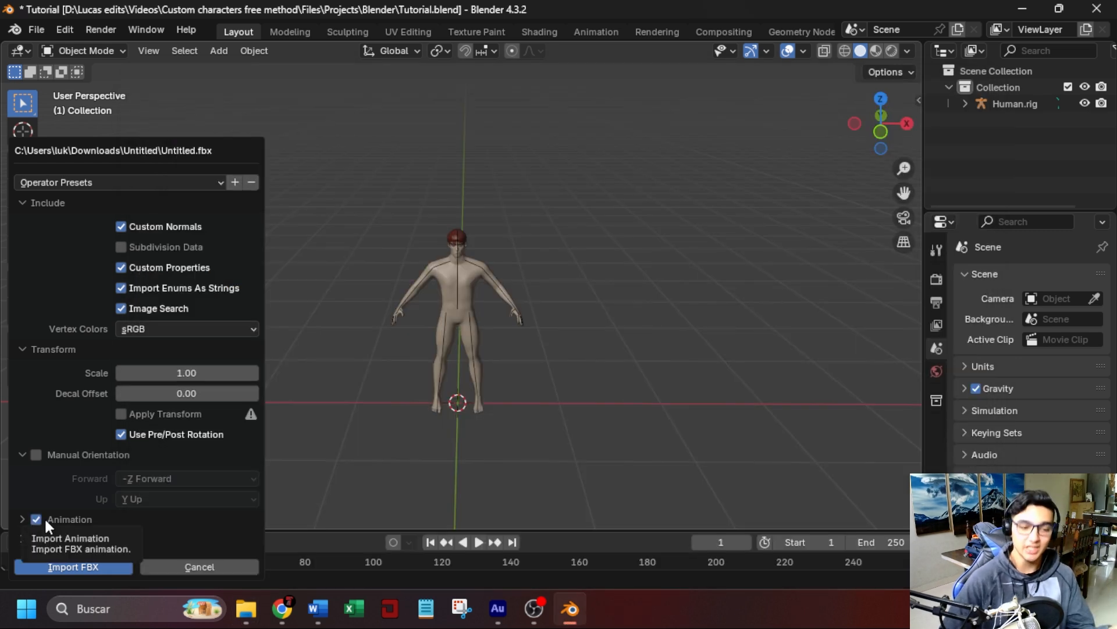
click(37, 516)
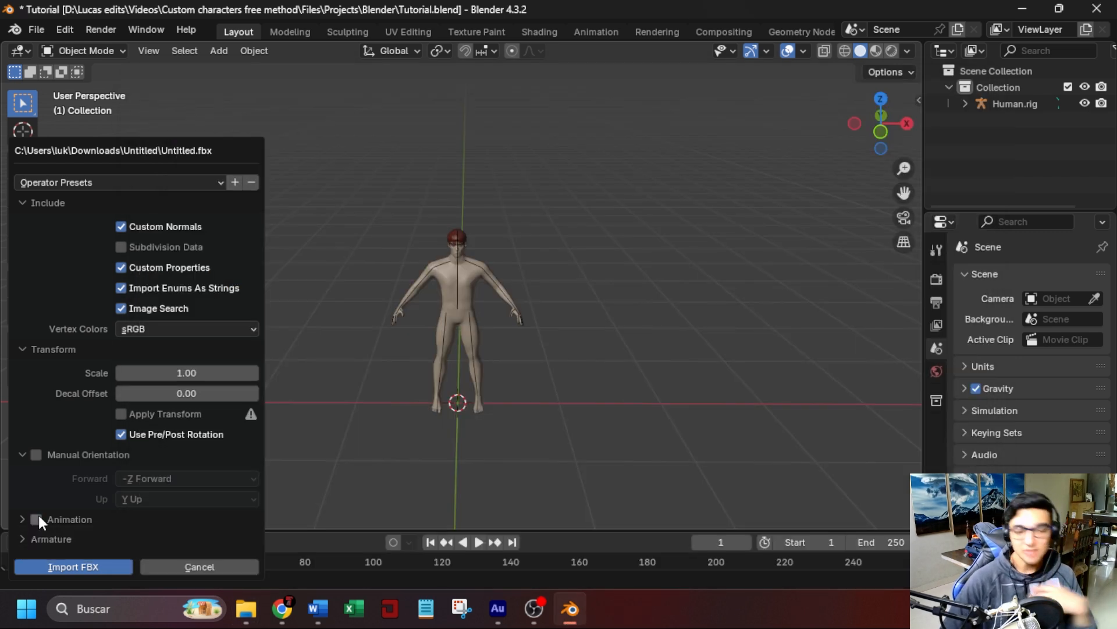
click(121, 226)
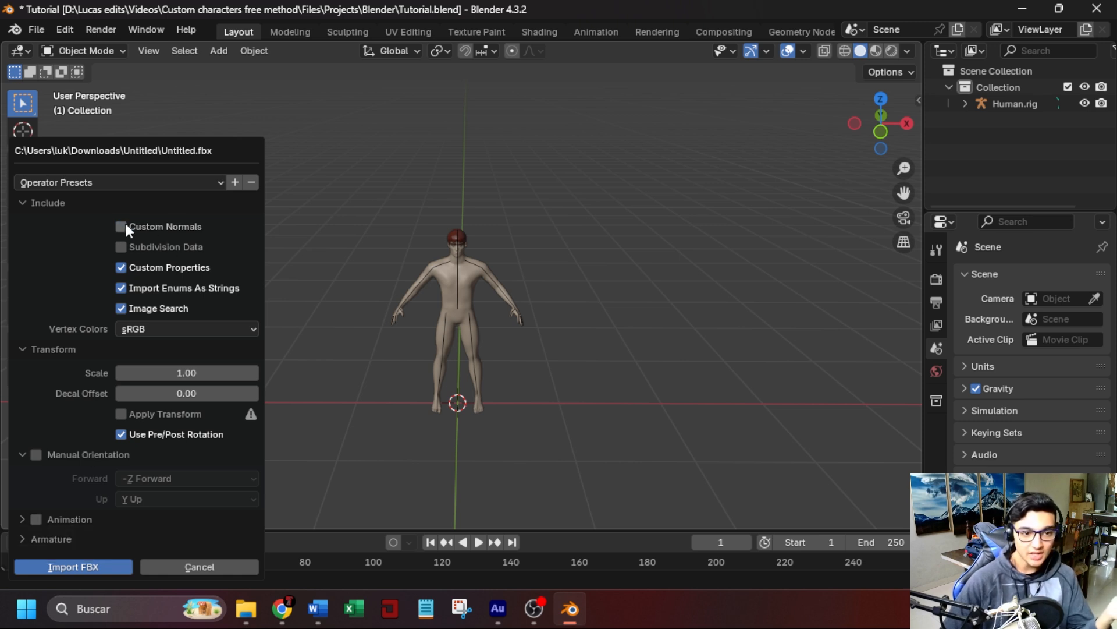
click(91, 567)
Move the newly imported armature along the X axis so it stands beside the original human.
key(g)
key(x)
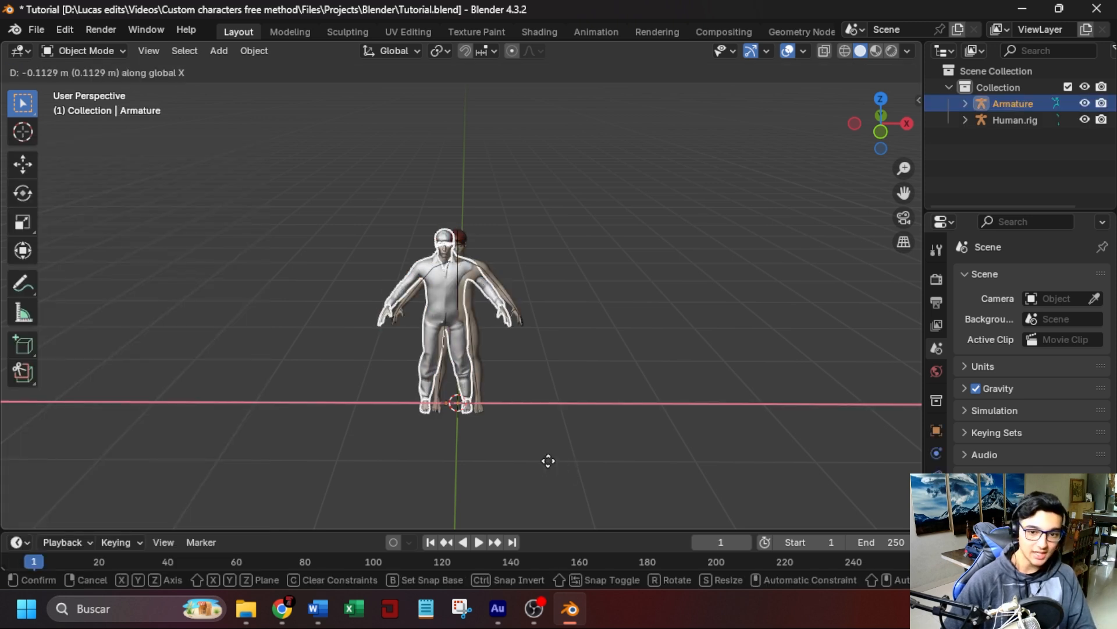
click(372, 401)
ctrl+middle_drag(292, 304, 257, 291)
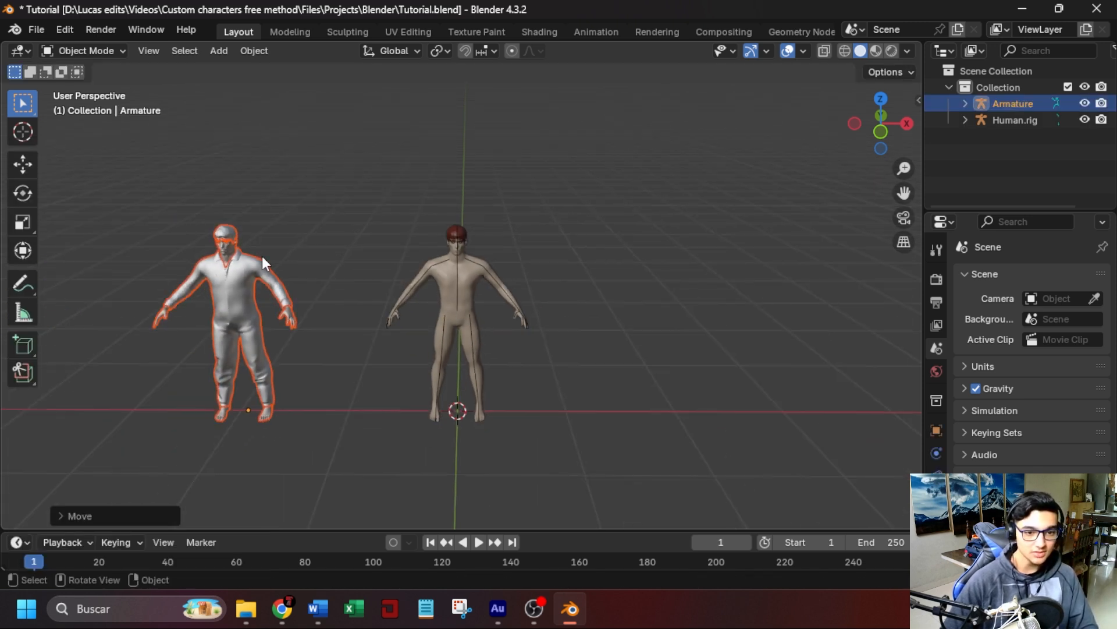
Frame the reimported character and examine its body and jumpsuit shading up close and in front view.
click(230, 247)
click(285, 250)
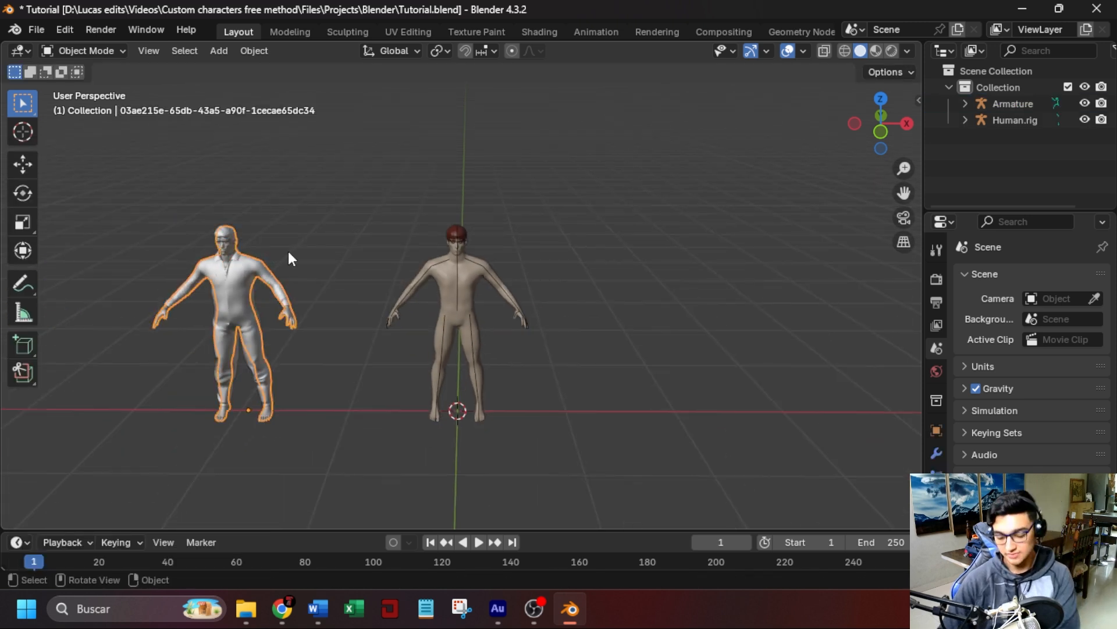
key(KP_Decimal)
scroll(553, 159, up, 5)
middle_drag(553, 159, 636, 242)
key(KP_1)
scroll(605, 228, down, 1)
scroll(606, 236, up, 2)
scroll(621, 202, up, 1)
shift+middle_drag(620, 202, 619, 221)
scroll(619, 221, down, 1)
Enable In Front in the imported armature's viewport display so its bones draw over the meshes.
click(1017, 104)
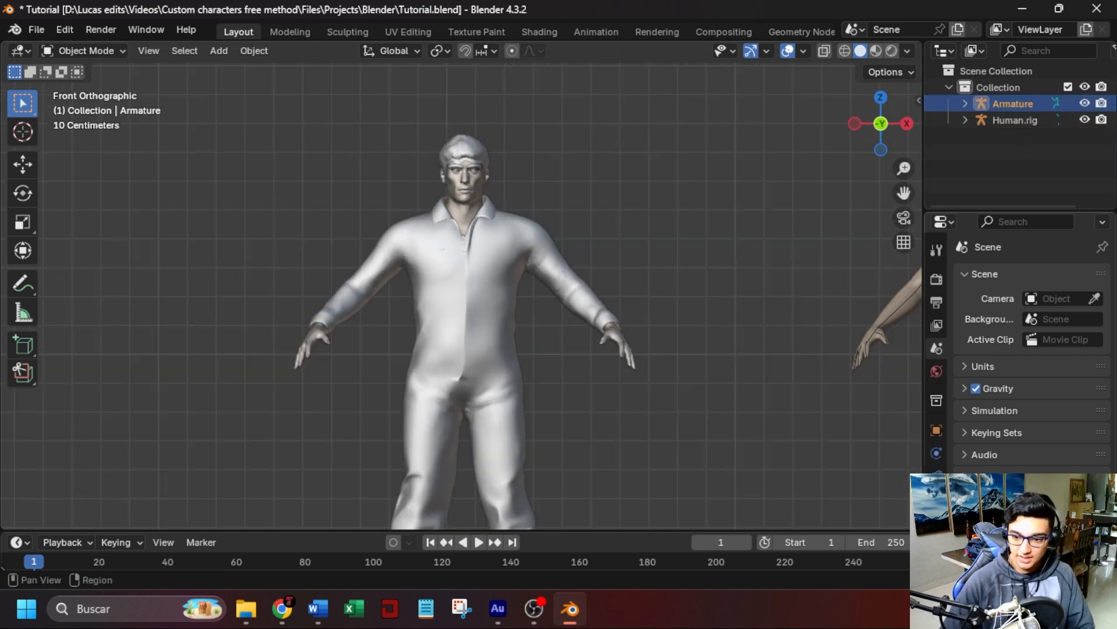
click(936, 498)
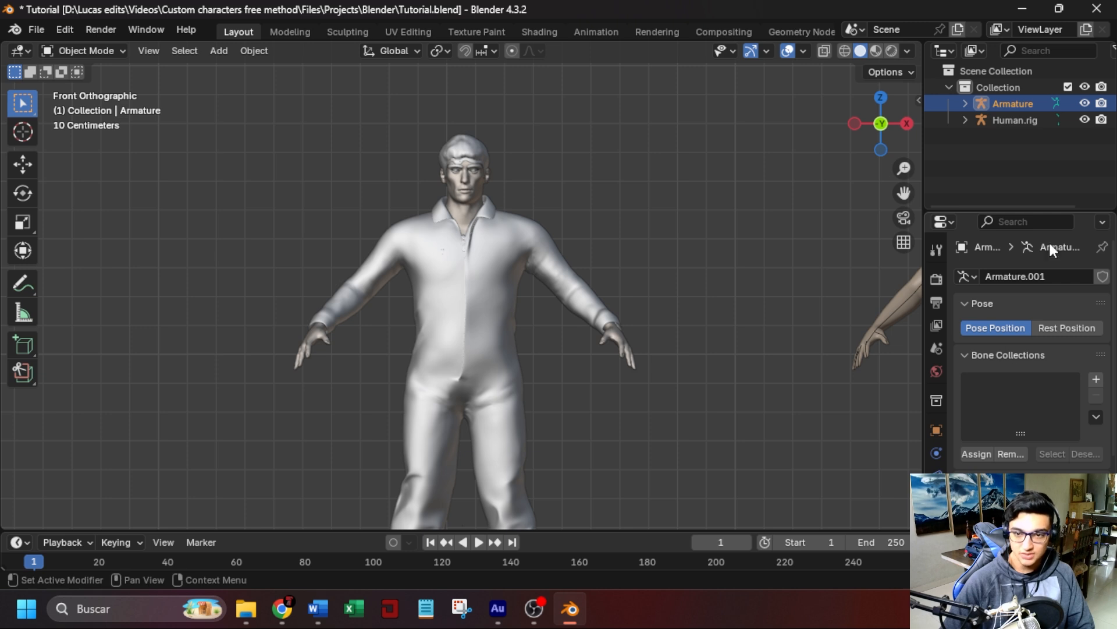
scroll(1030, 349, down, 4)
click(968, 406)
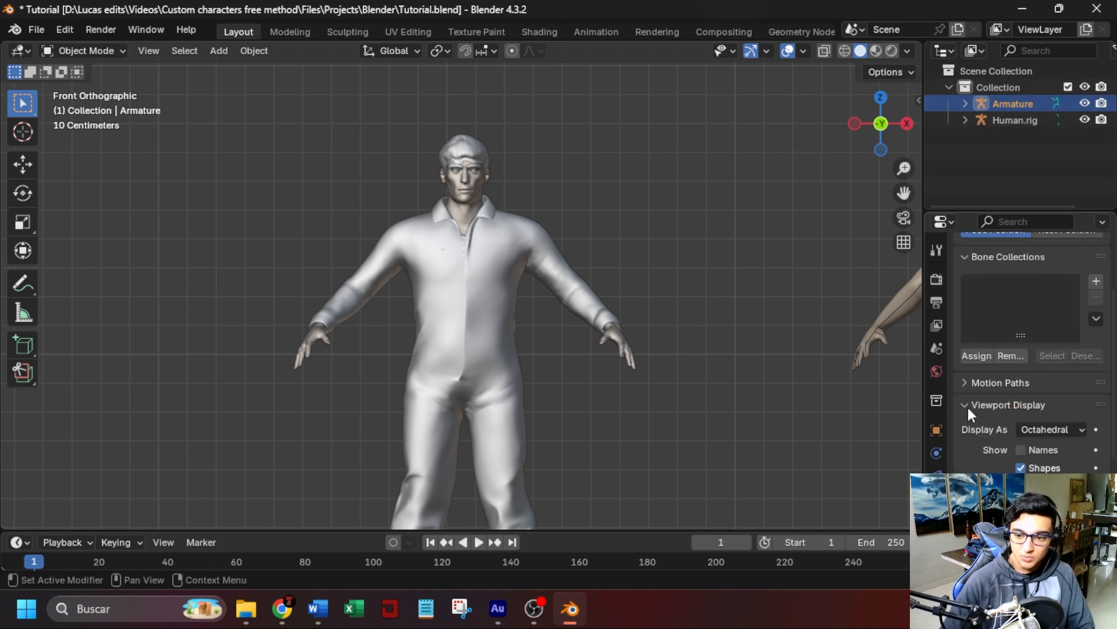
scroll(971, 430, down, 3)
click(1020, 438)
Examine the size and position of the imported armature's bones relative to the dressed body.
scroll(561, 421, up, 6)
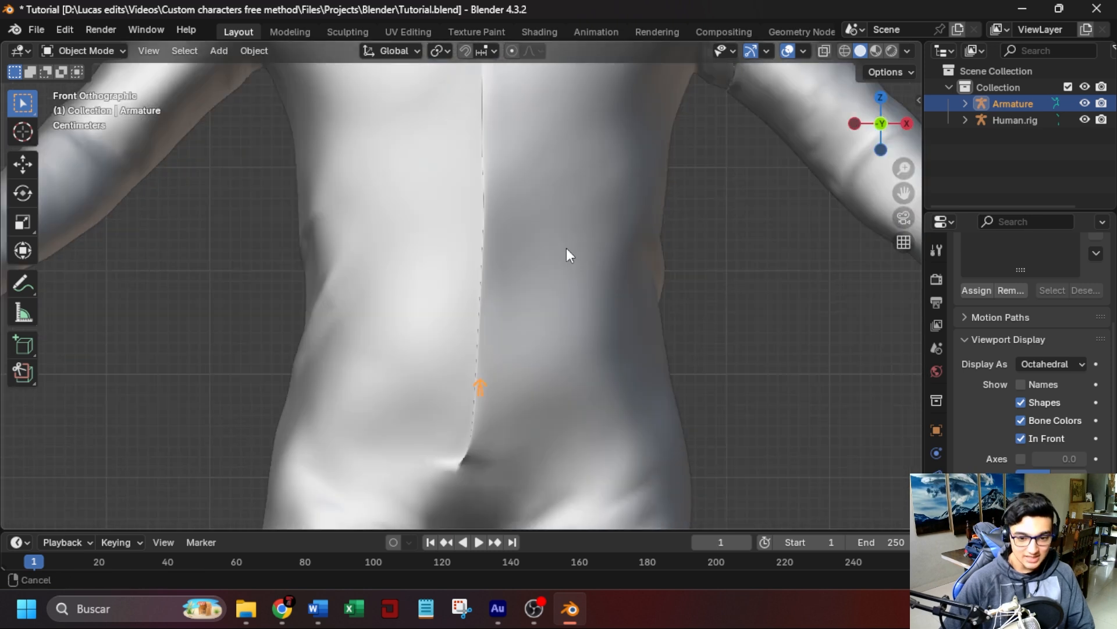
scroll(567, 248, up, 8)
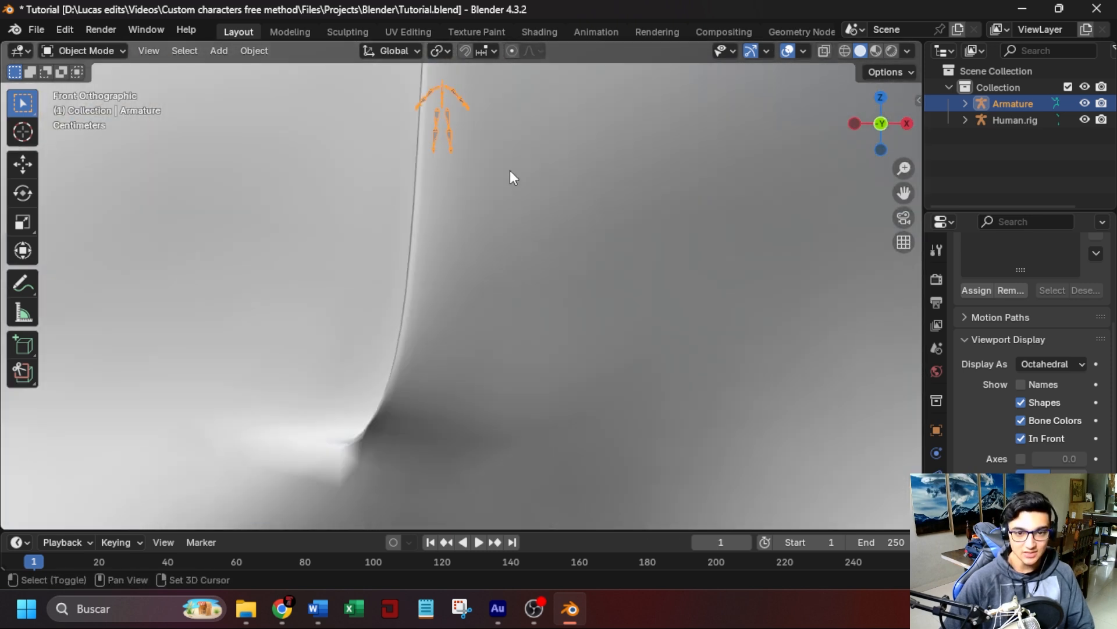
shift+middle_drag(510, 170, 483, 318)
scroll(487, 182, up, 3)
scroll(542, 327, down, 4)
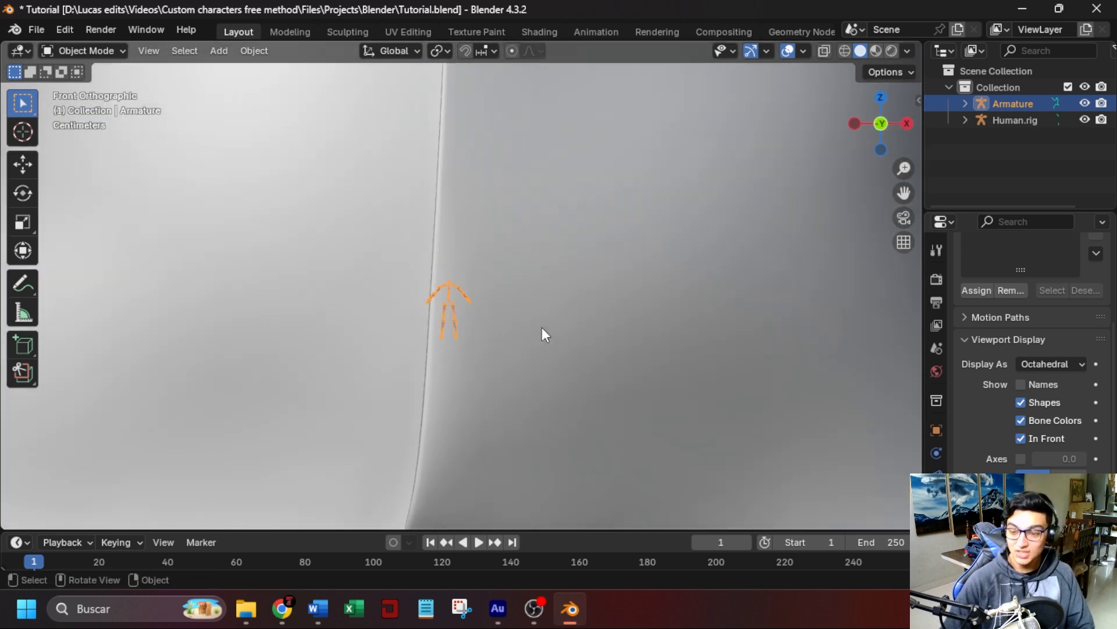
scroll(540, 333, down, 8)
scroll(556, 268, up, 3)
shift+middle_drag(550, 280, 540, 281)
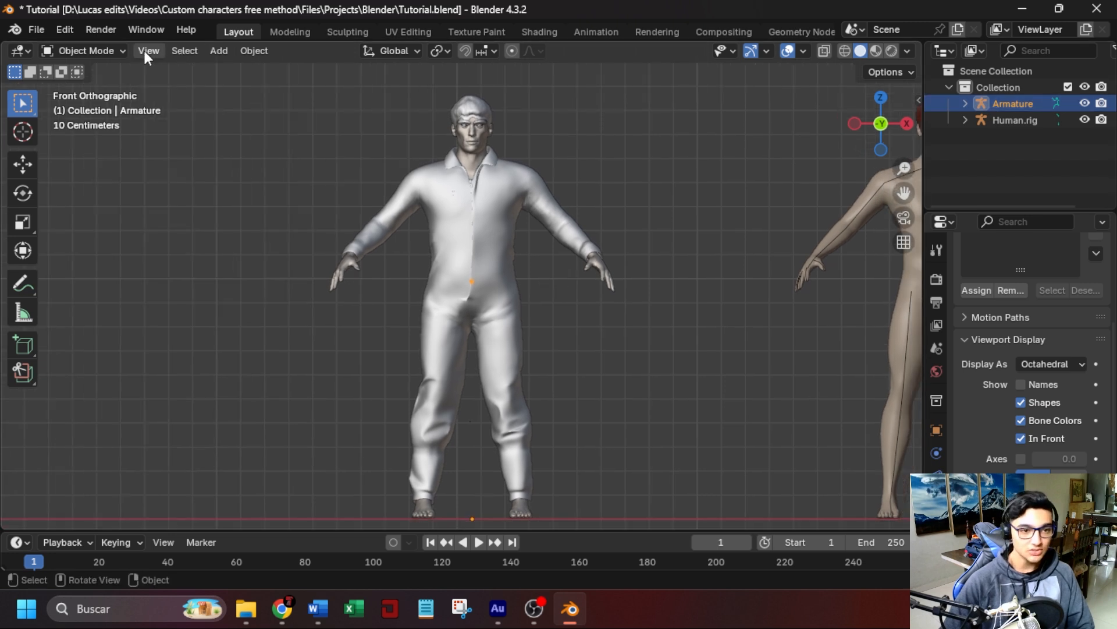
Scale up all of the imported armature's bones in Edit Mode until they match the body's proportions.
click(97, 51)
click(105, 88)
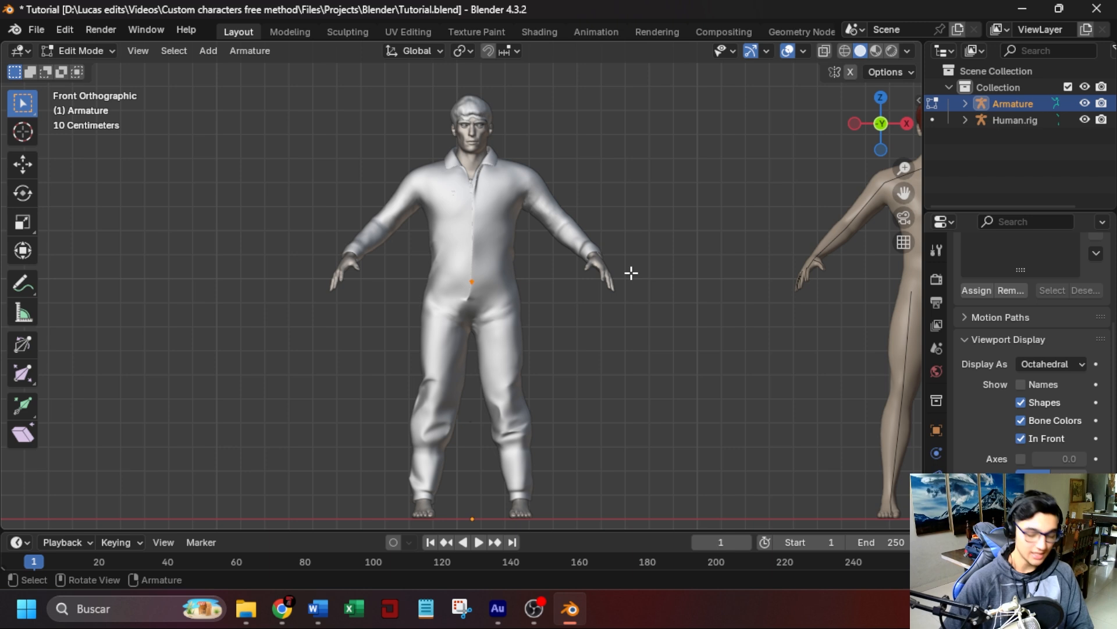
key(s)
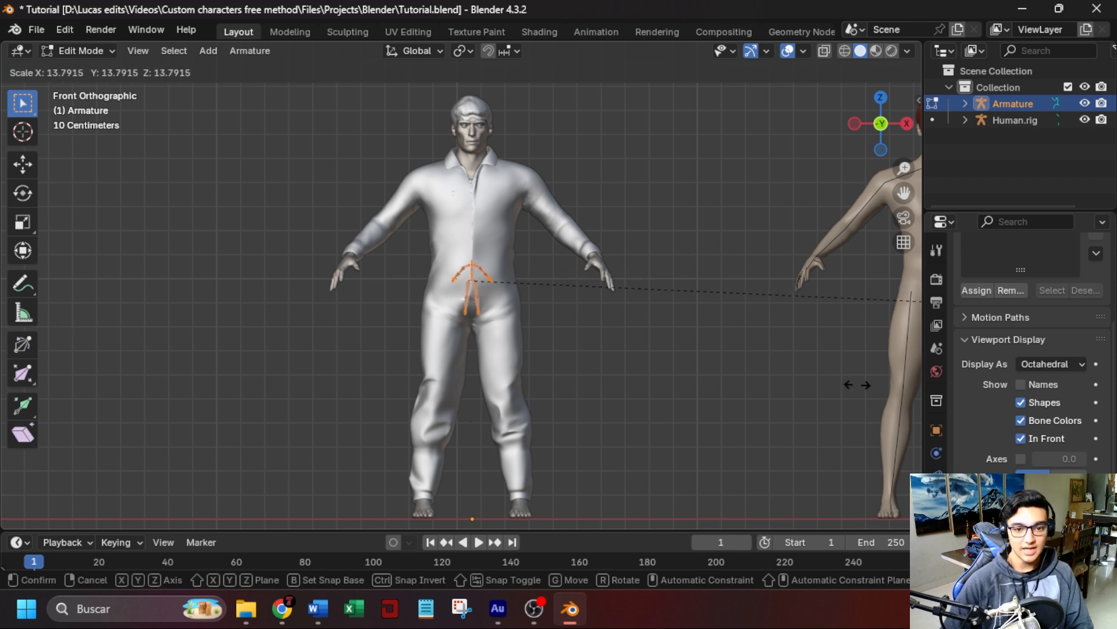
click(110, 419)
key(s)
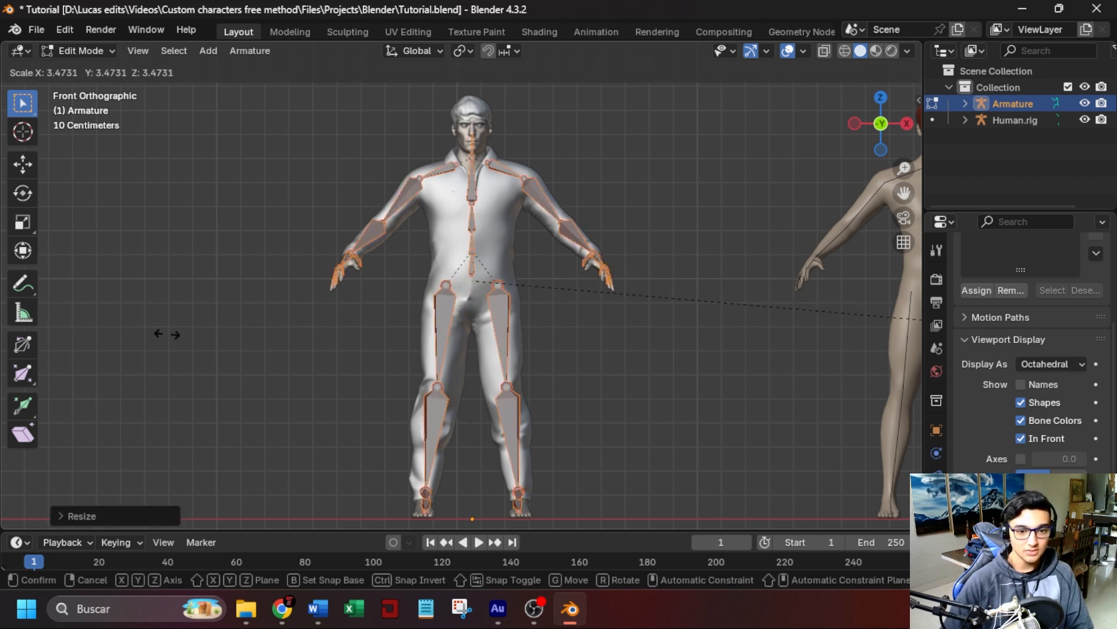
click(168, 333)
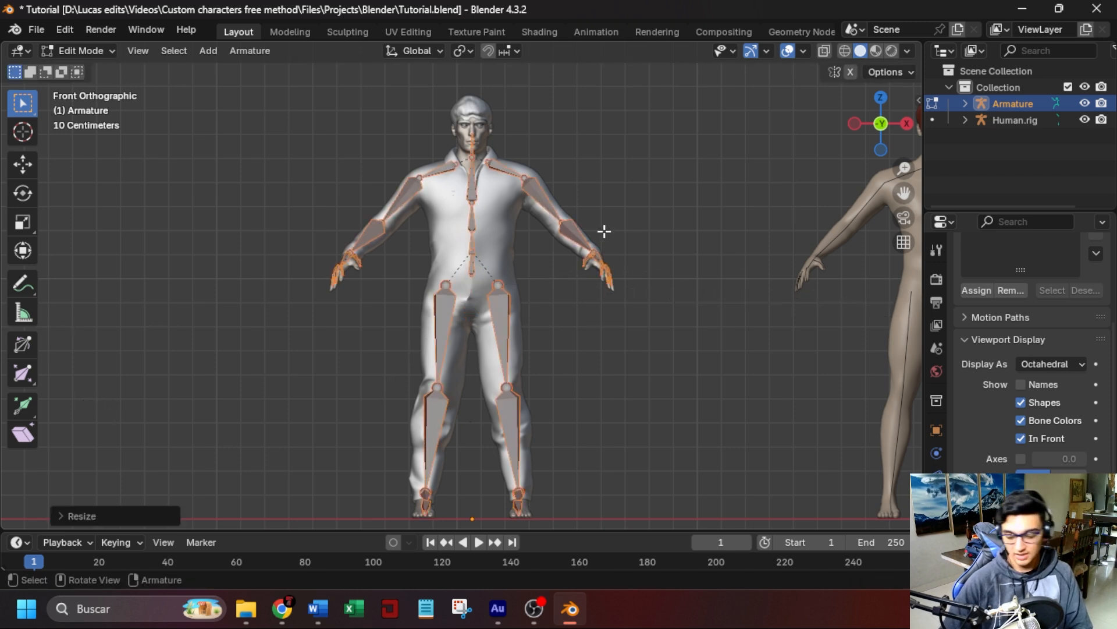
In side view, move all the bones about -0.18 m along Y to align them with the body.
key(ctrl+KP_3)
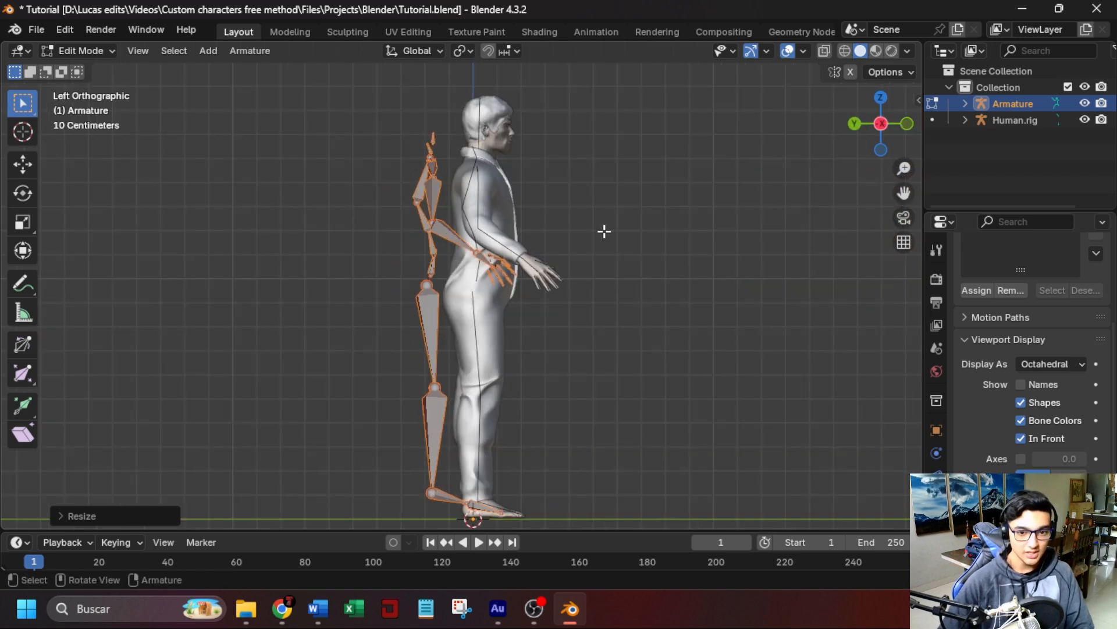
key(g)
key(y)
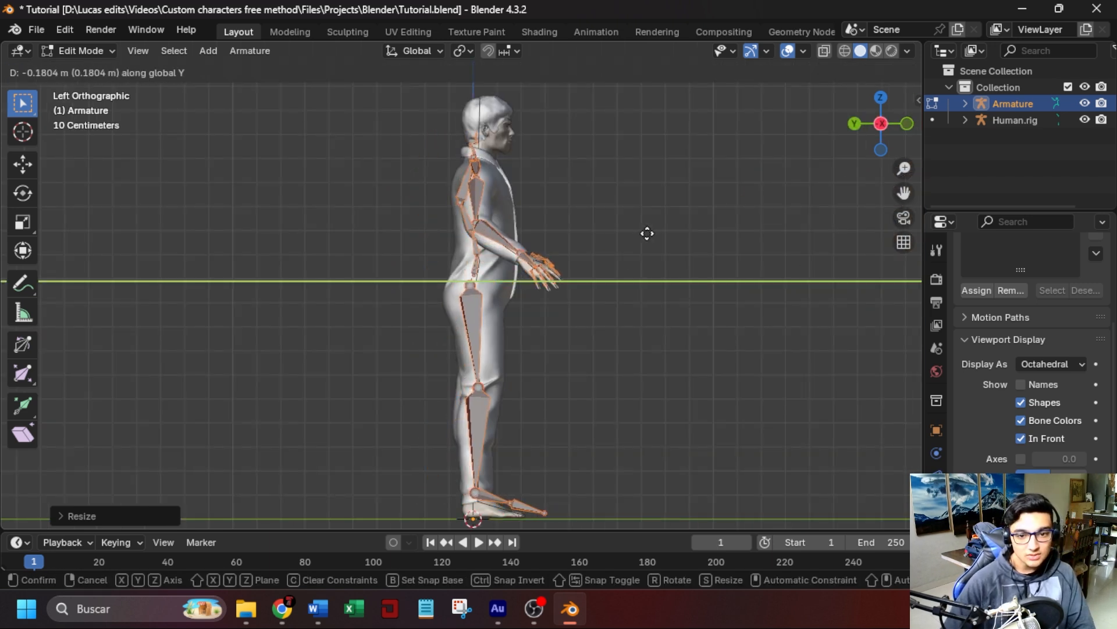
click(645, 233)
Lower the bones about 0.017 m along Z and fine-tune their position against the hand and fingers.
scroll(658, 334, up, 7)
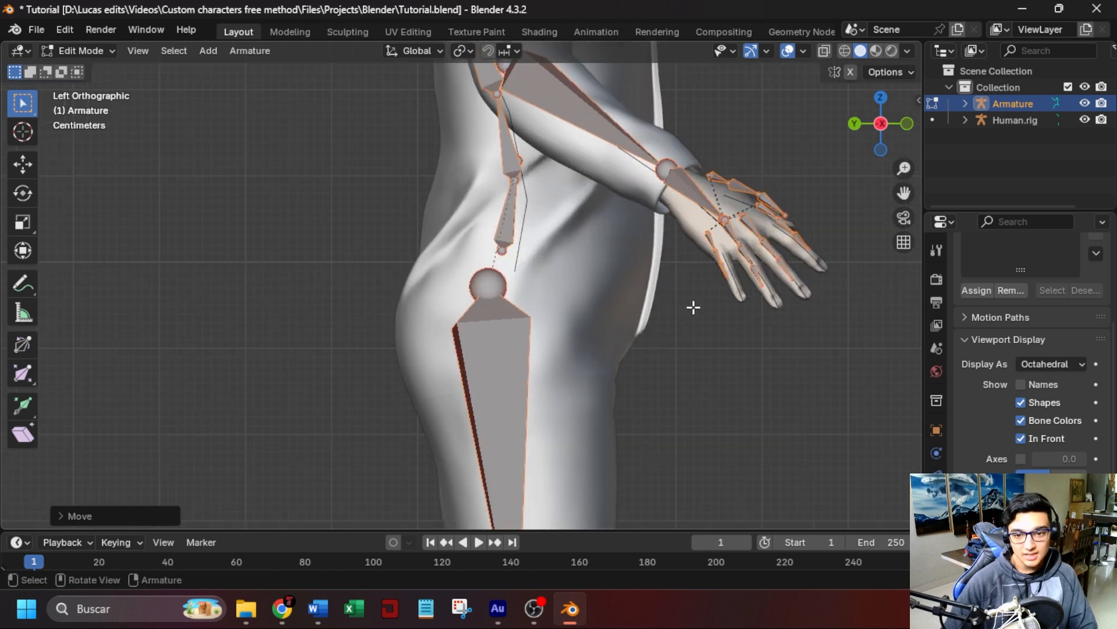
shift+middle_drag(748, 345, 741, 347)
scroll(701, 322, up, 2)
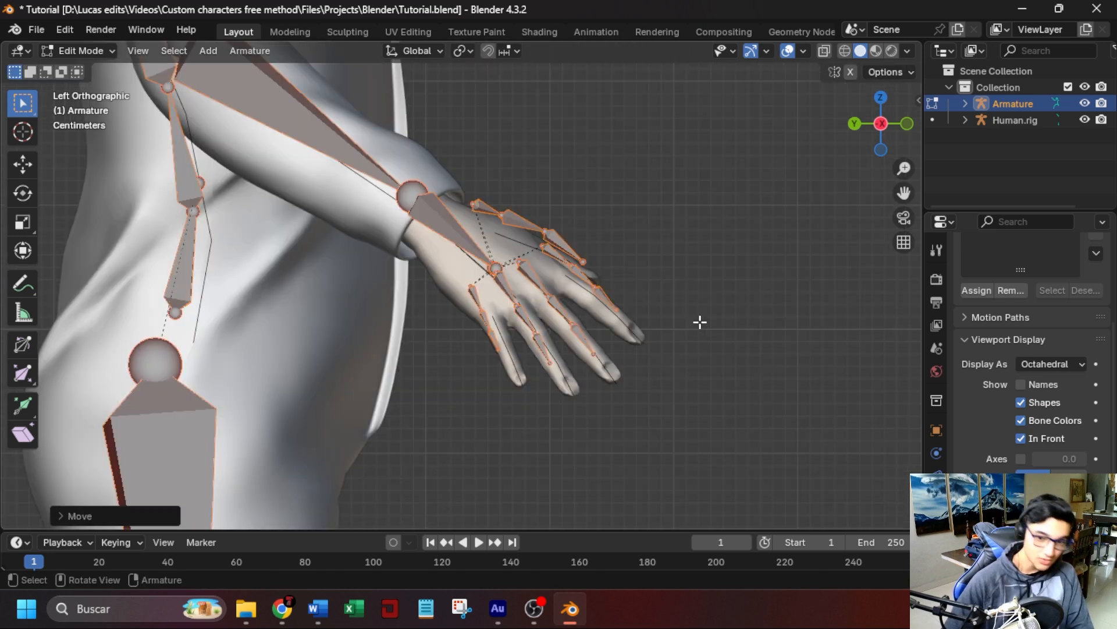
key(g)
key(z)
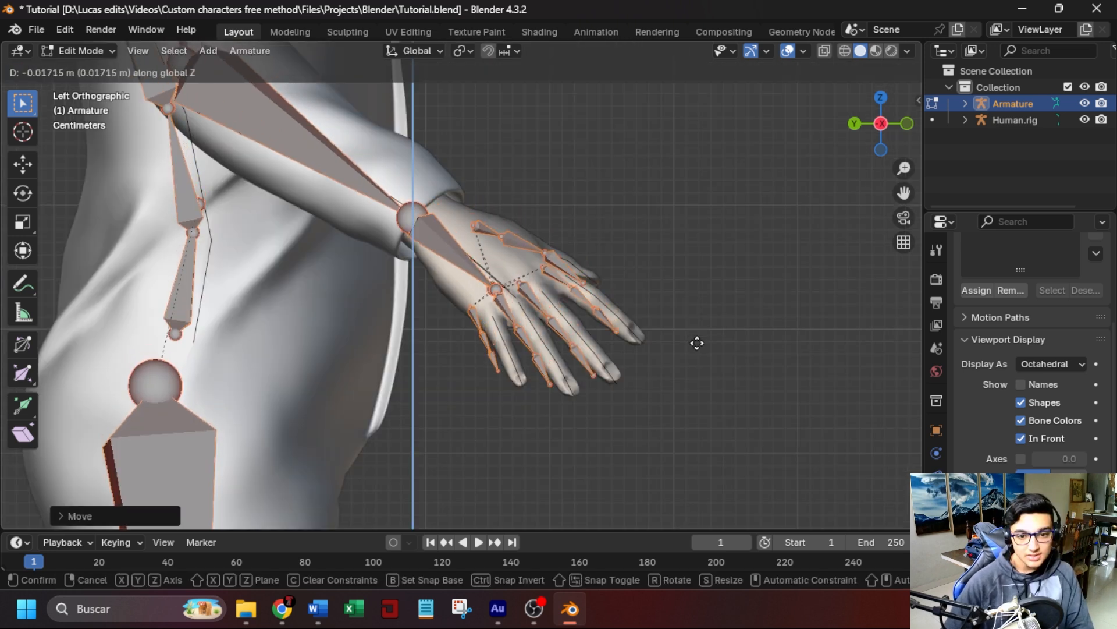
click(697, 344)
key(g)
click(699, 342)
middle_drag(697, 342, 558, 346)
In front view, rescale the bones slightly and shift them along X to center them on the torso, arms and hands.
scroll(566, 347, down, 4)
key(KP_1)
key(g)
key(x)
key(s)
click(677, 320)
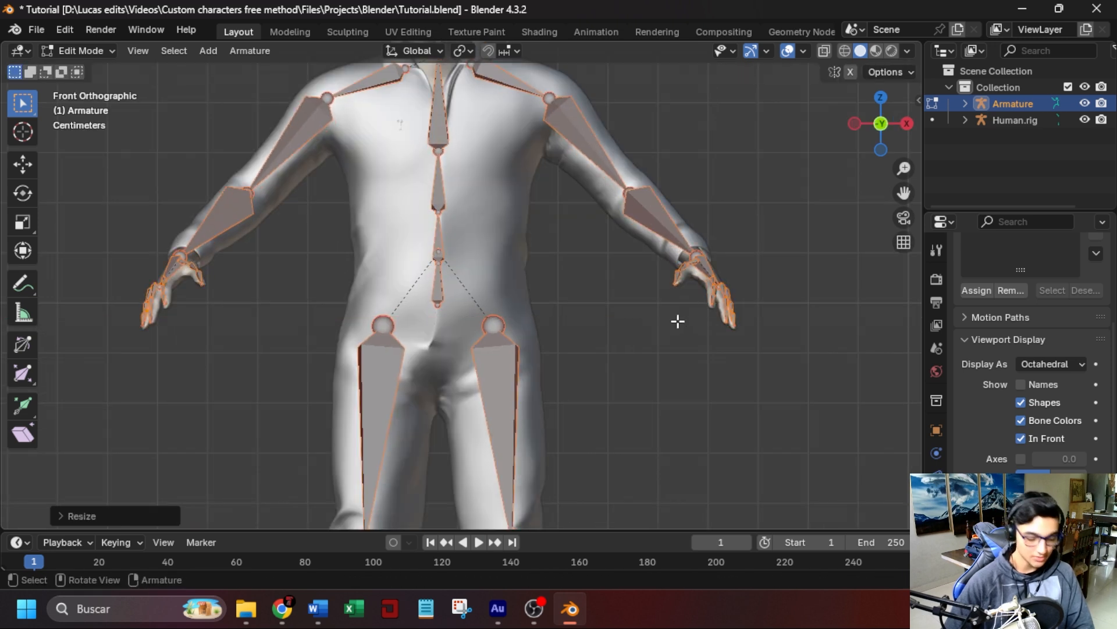
key(g)
key(x)
key(s)
click(745, 229)
key(g)
key(x)
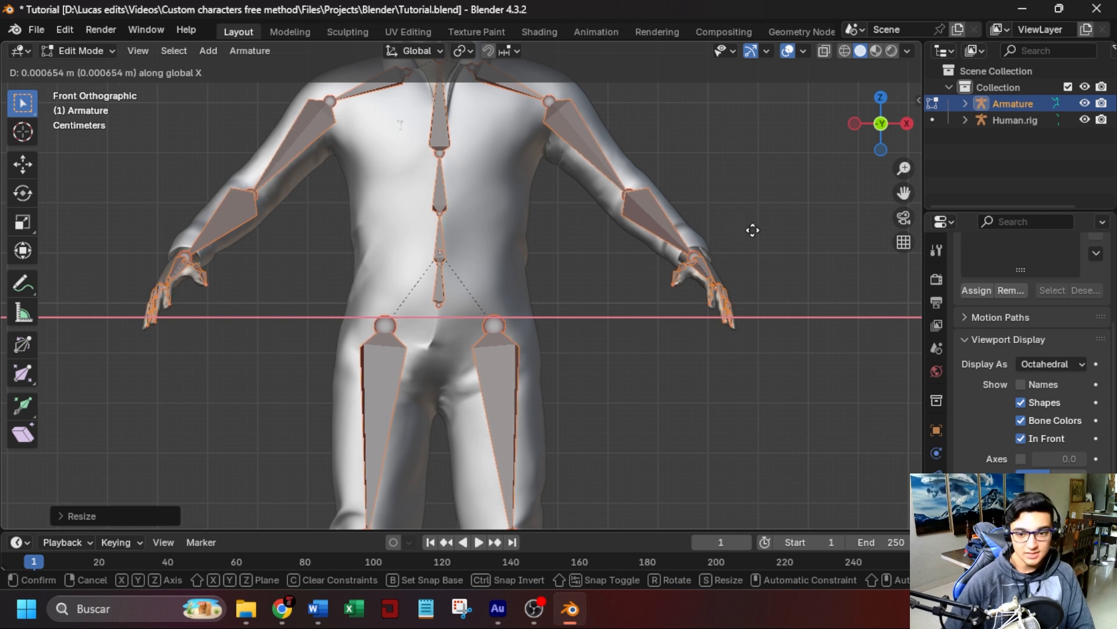
click(764, 233)
scroll(734, 257, down, 5)
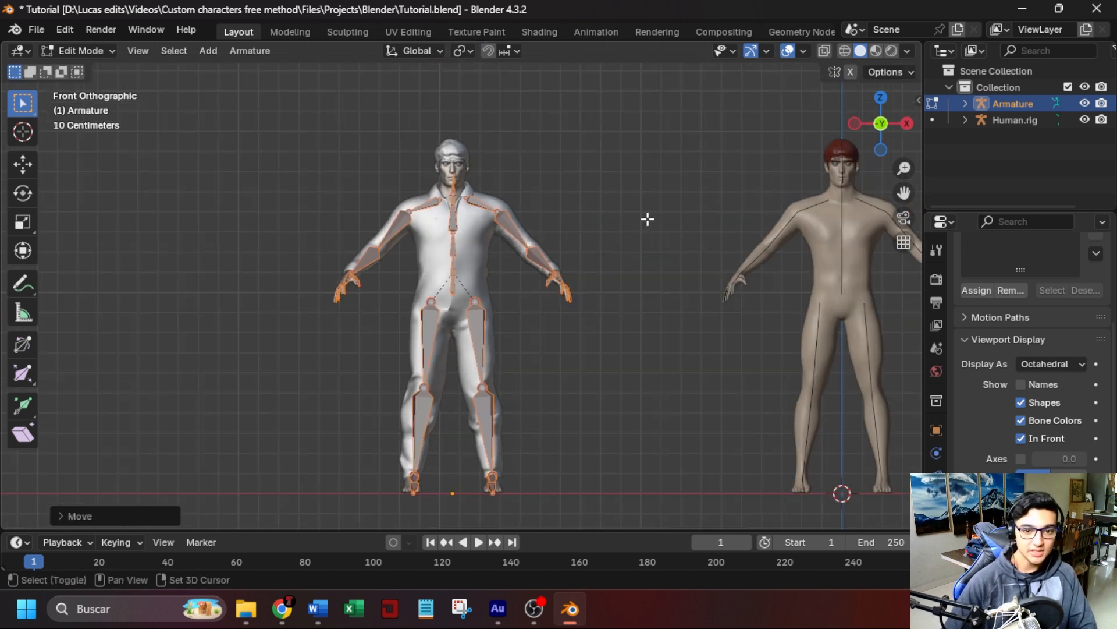
Switch the armature to Pose Mode and test-rotate the upper arm bones on both sides.
scroll(531, 389, up, 4)
click(82, 51)
click(87, 106)
scroll(671, 270, down, 4)
middle_drag(672, 271, 669, 268)
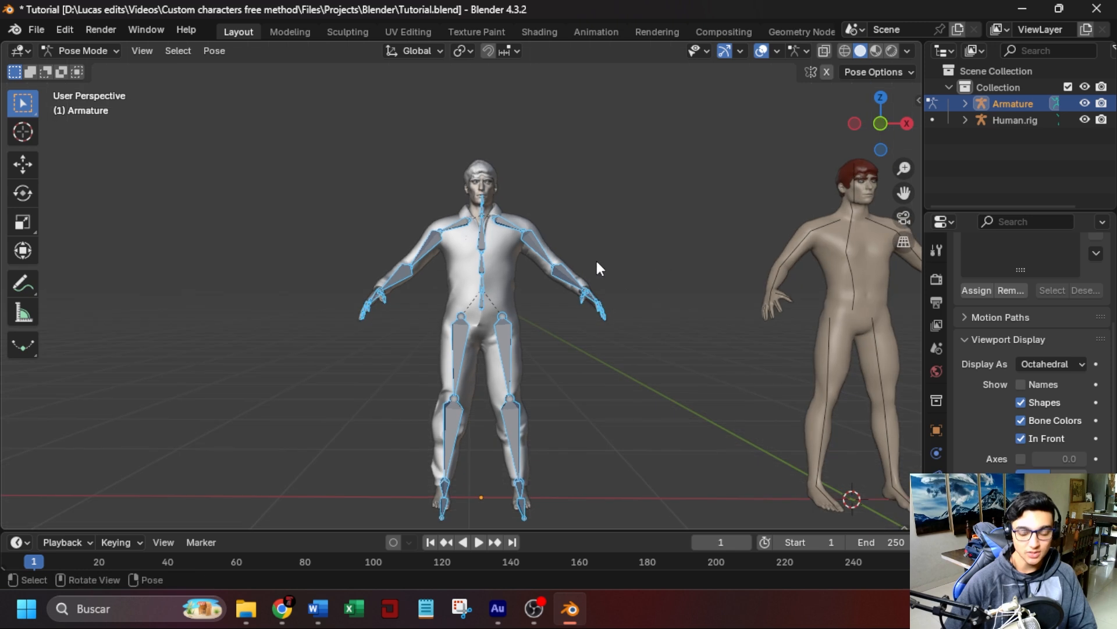
key(KP_1)
click(540, 240)
key(r)
key(Escape)
click(428, 246)
key(r)
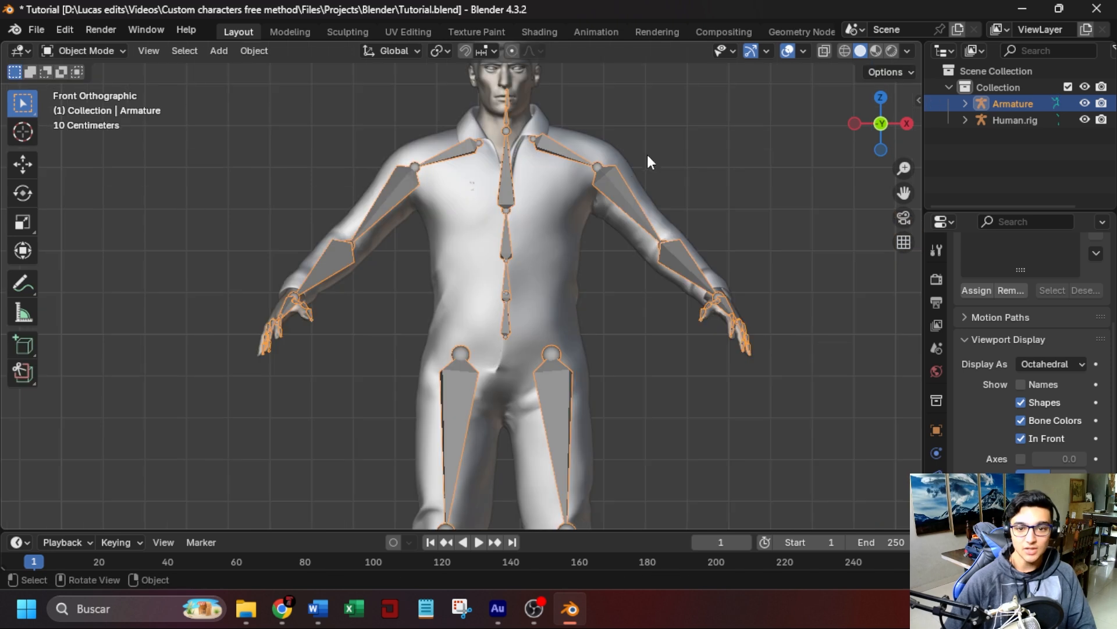
Select the body mesh under the jumpsuit, show the scene in wireframe and enter Edit Mode on the body.
click(661, 121)
scroll(661, 121, up, 3)
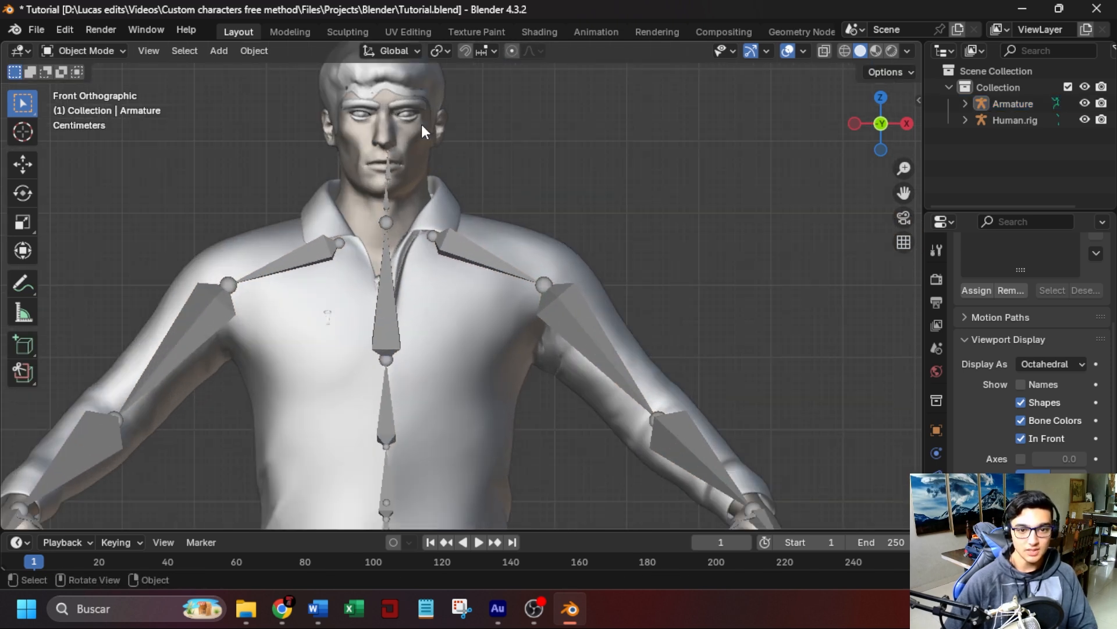
click(528, 219)
scroll(490, 225, down, 3)
scroll(499, 200, up, 3)
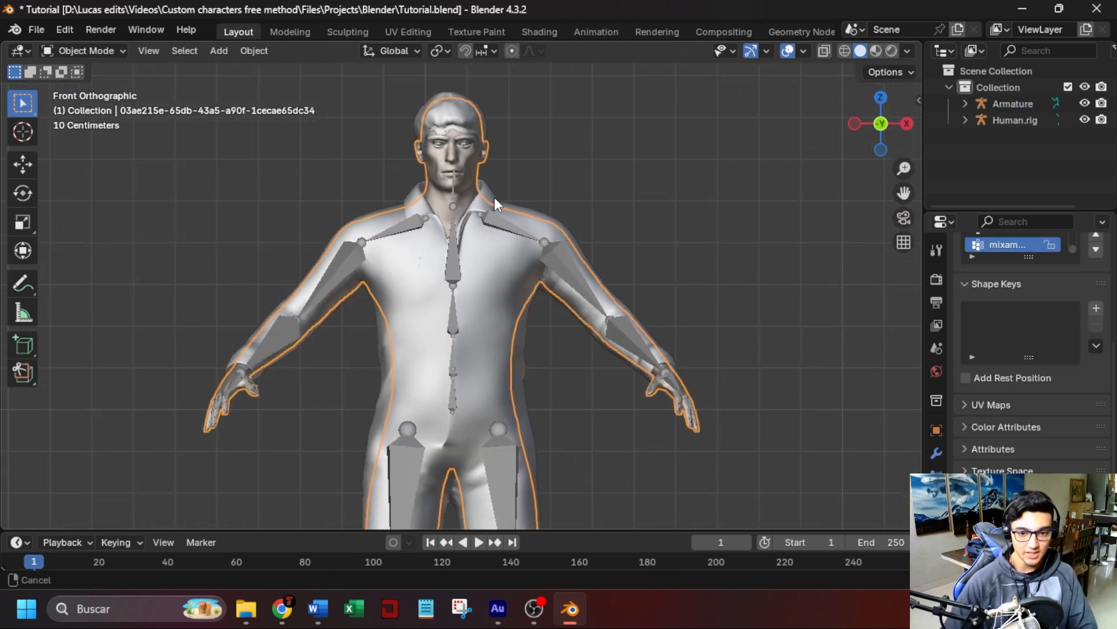
scroll(496, 246, up, 1)
click(844, 51)
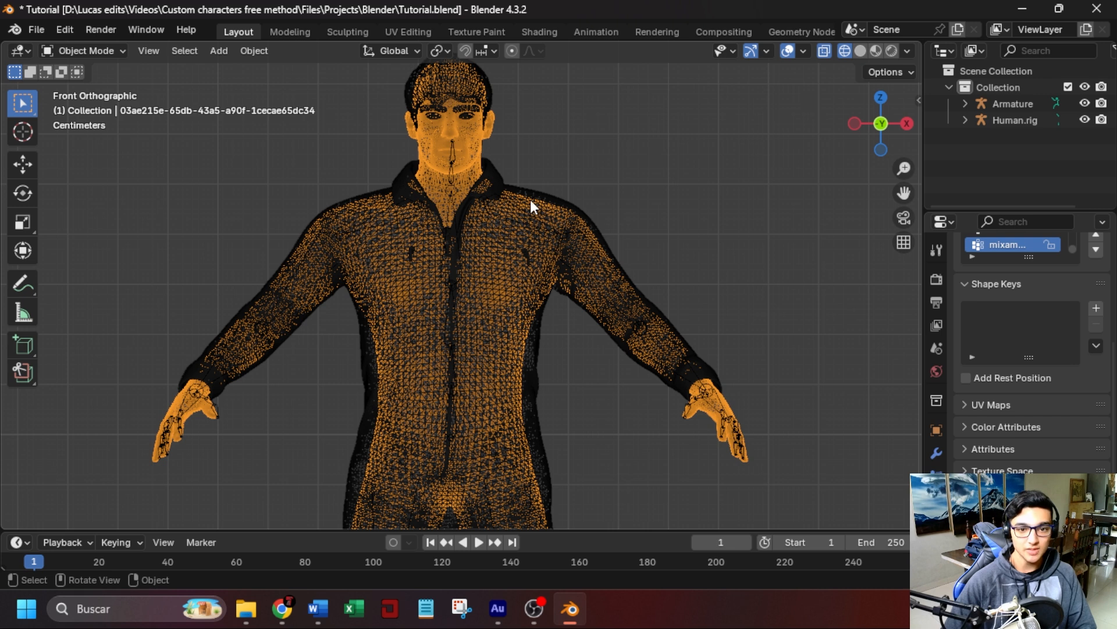
click(93, 51)
click(78, 87)
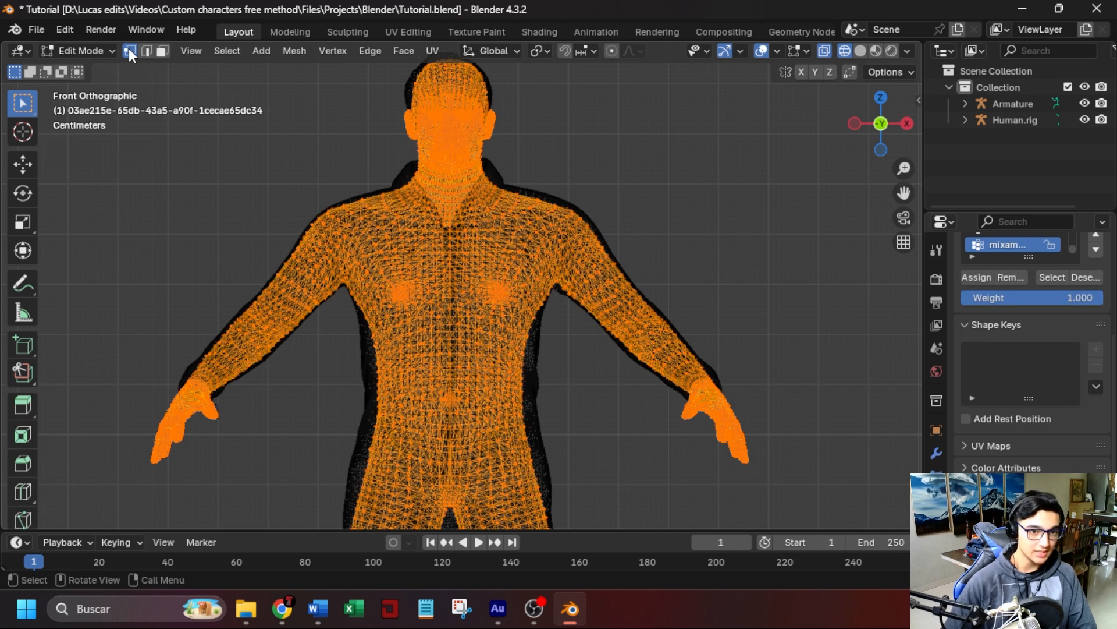
Box-select the body vertices hidden under the jumpsuit on the legs, torso, shoulders and arms and delete them, keeping head, neck and hands.
scroll(608, 300, down, 1)
scroll(607, 301, down, 2)
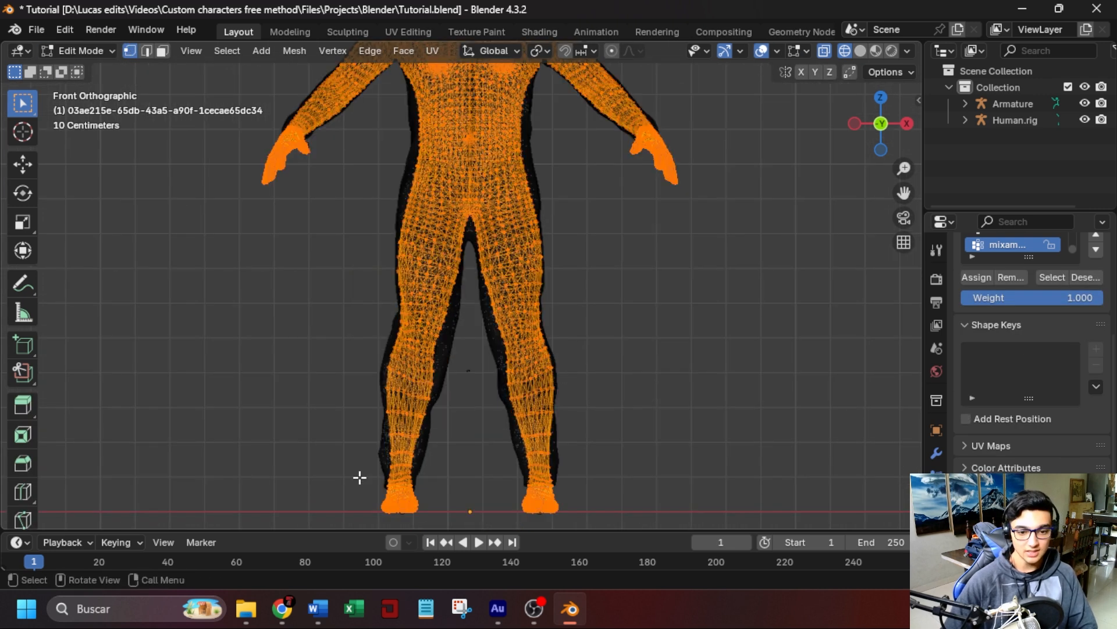
drag(360, 477, 582, 135)
scroll(564, 334, up, 5)
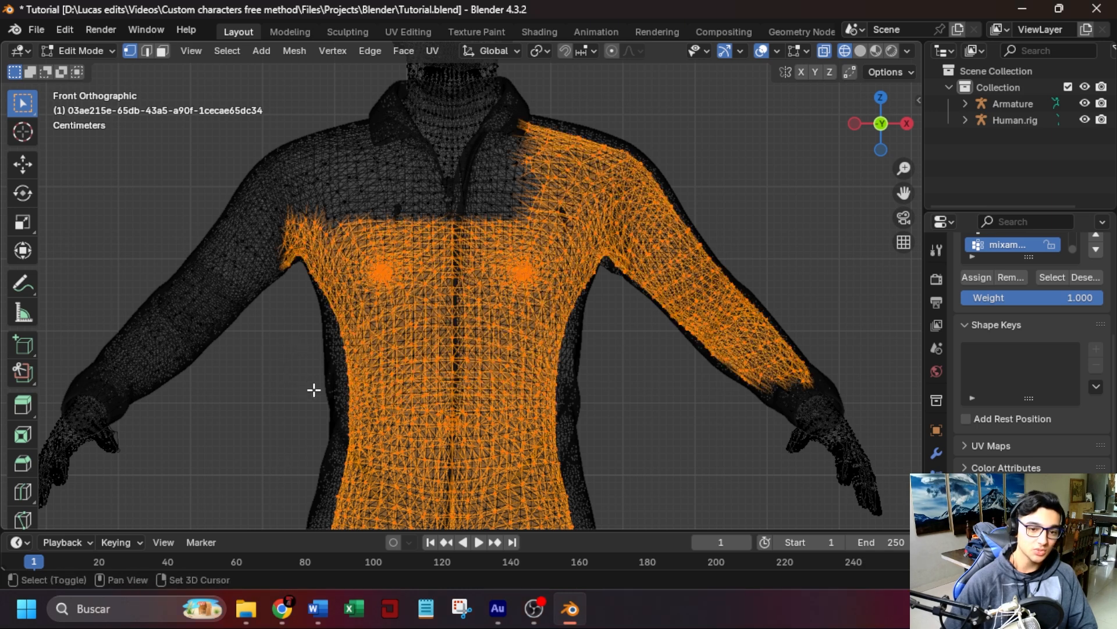
shift+drag(318, 390, 97, 135)
shift+drag(57, 302, 124, 369)
shift+drag(124, 368, 124, 369)
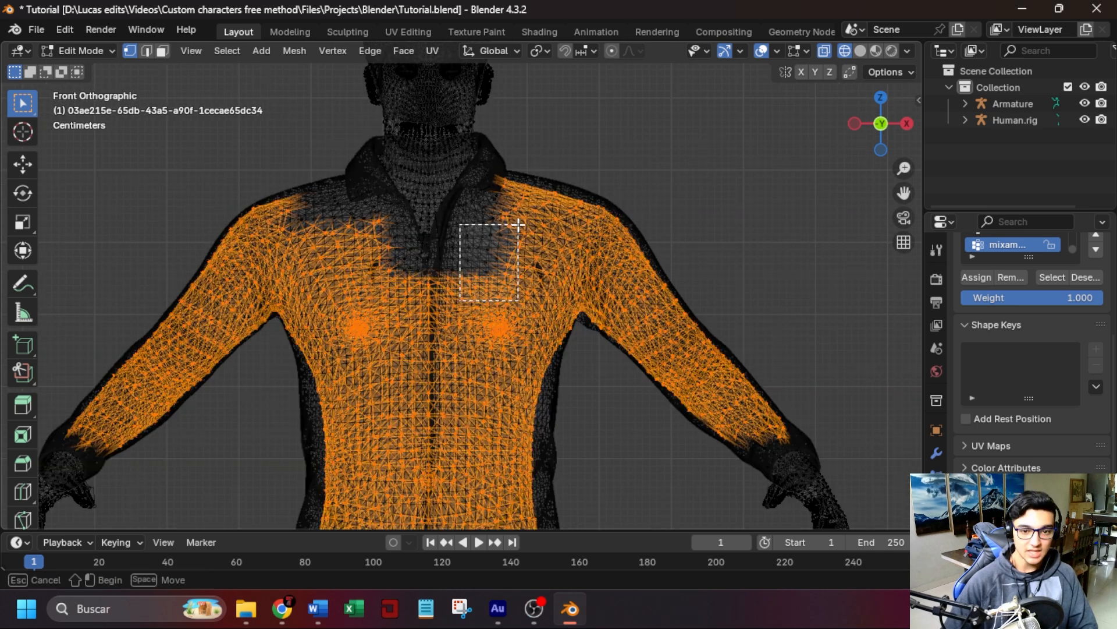
shift+drag(512, 262, 522, 280)
shift+drag(282, 151, 369, 233)
middle_drag(605, 249, 297, 305)
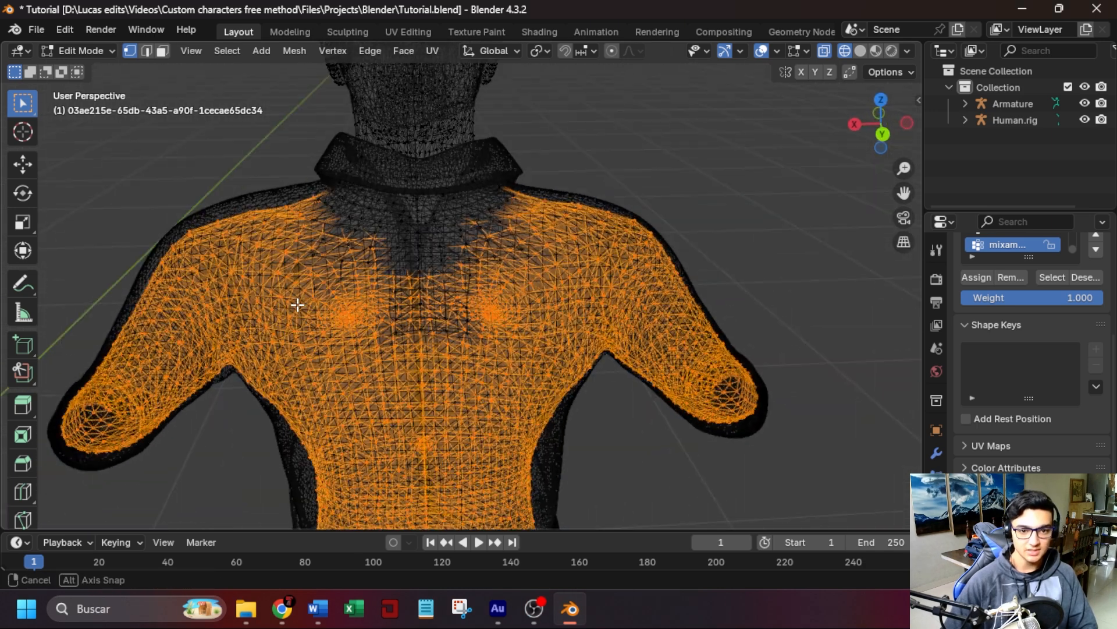
shift+drag(275, 214, 542, 378)
scroll(415, 360, down, 2)
middle_drag(415, 360, 759, 335)
scroll(741, 334, down, 3)
key(x)
click(673, 322)
Return to Object Mode, select the trimmed body and display the scene in Material Preview shading.
click(82, 51)
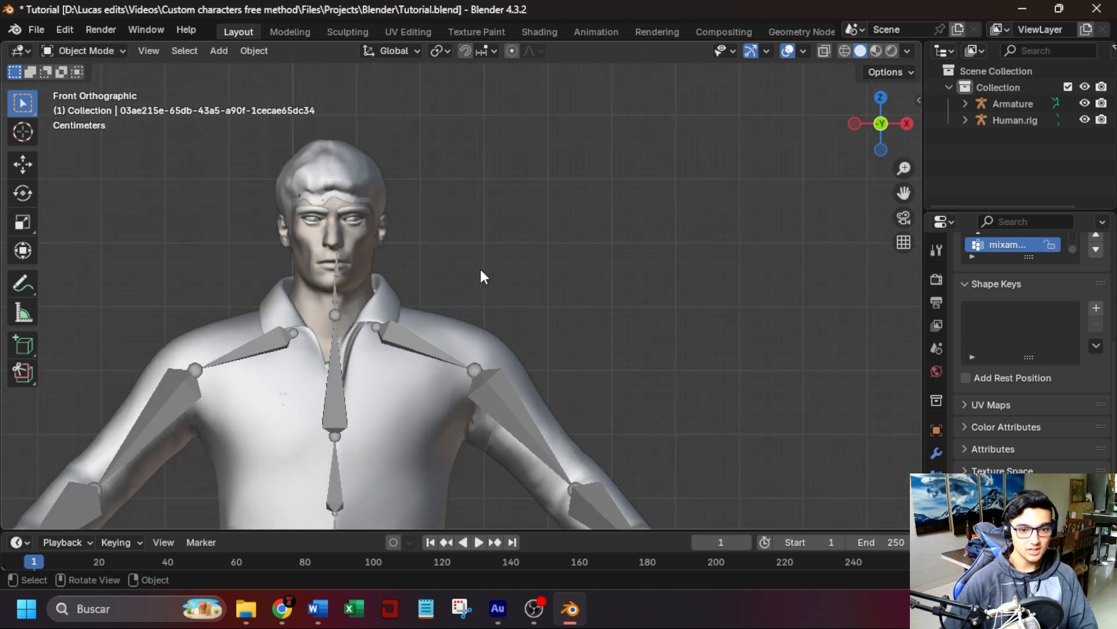
shift+middle_drag(481, 276, 592, 253)
scroll(592, 254, up, 1)
click(491, 225)
click(876, 51)
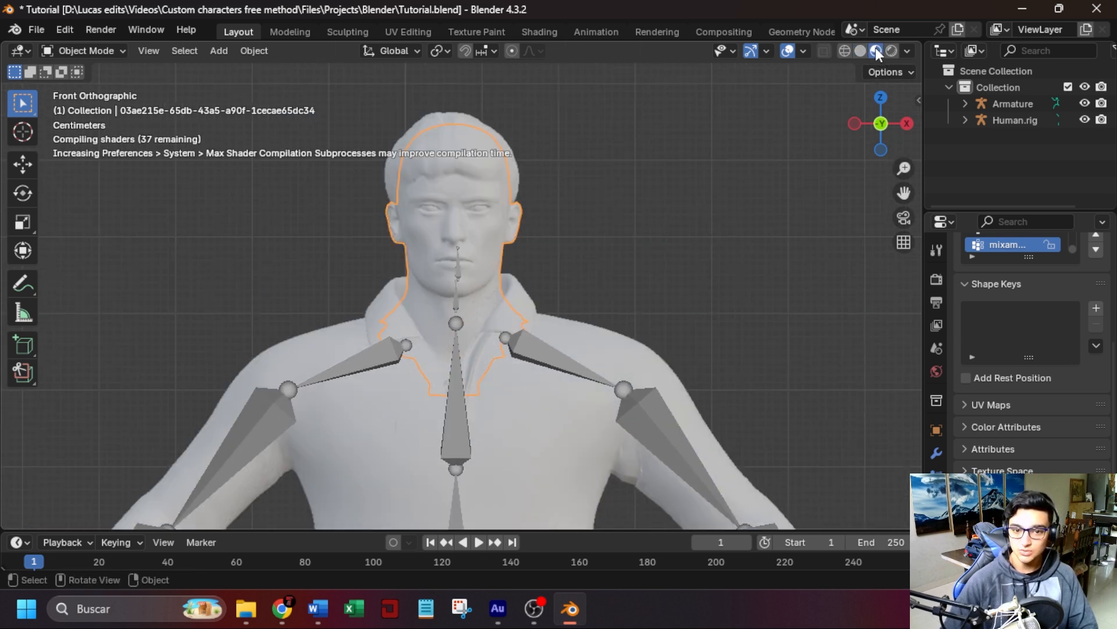
scroll(554, 335, up, 3)
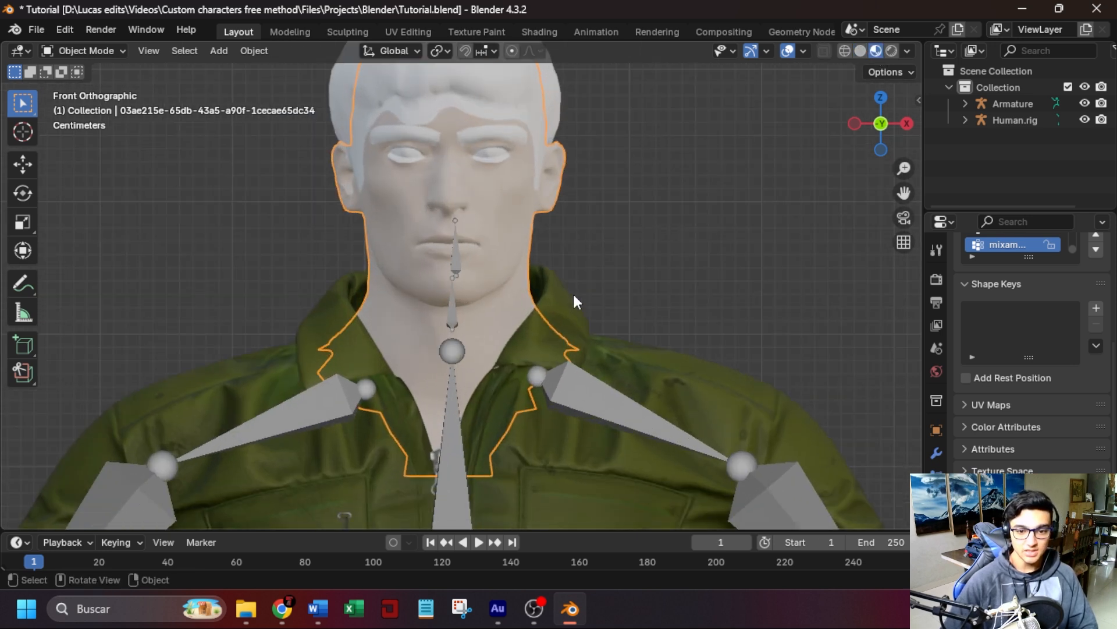
Compare the imported head with the original human and examine the material of the original body.
click(663, 434)
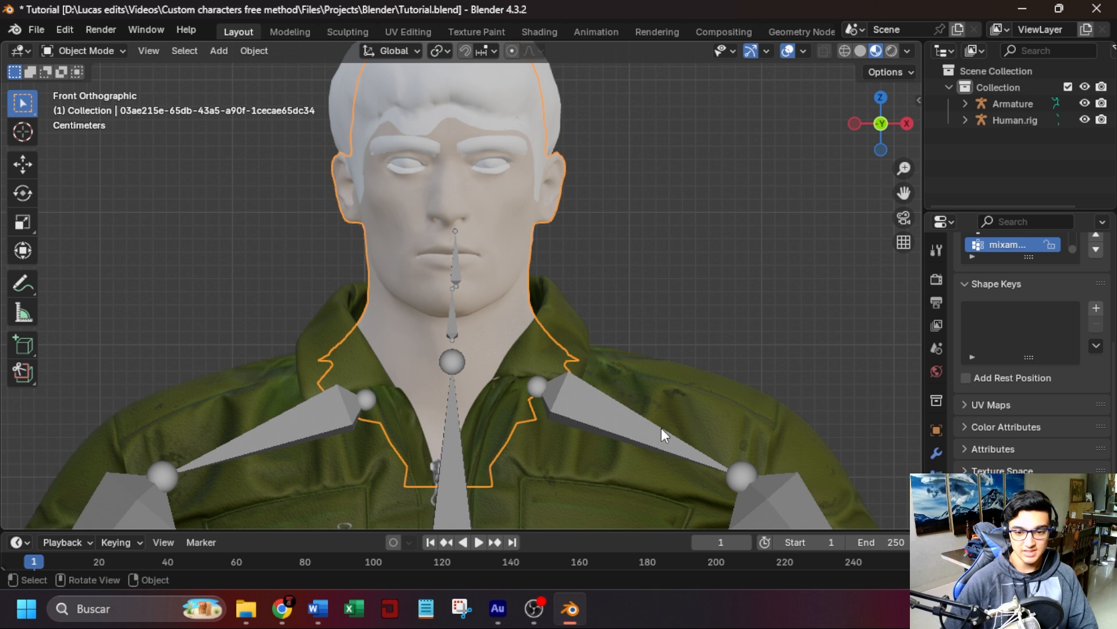
click(463, 280)
key(KP_Decimal)
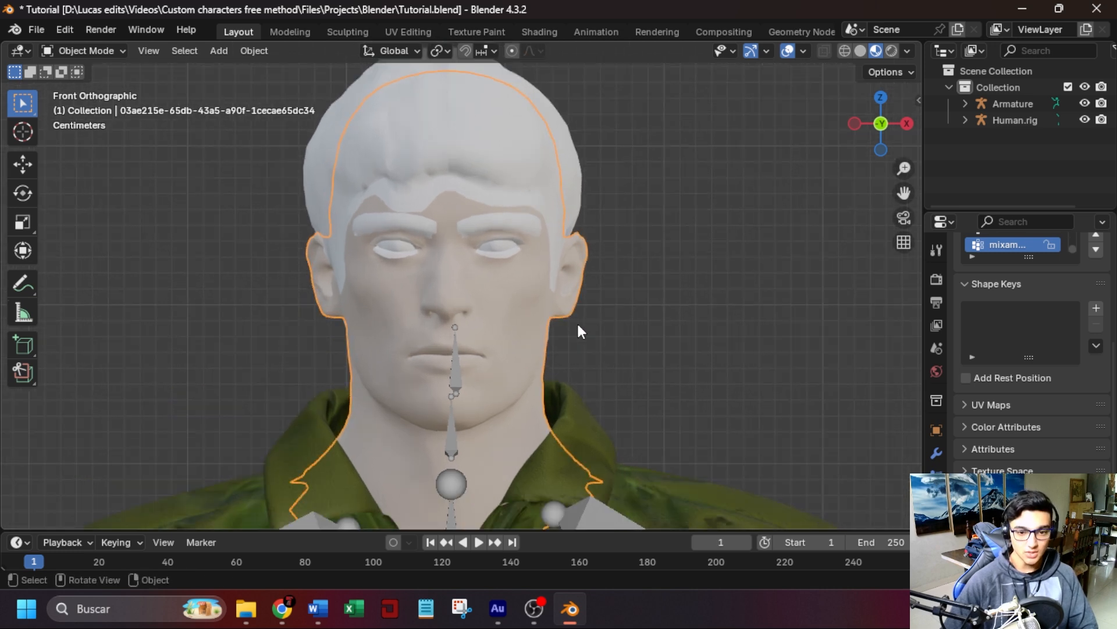
scroll(578, 321, down, 5)
scroll(670, 343, down, 3)
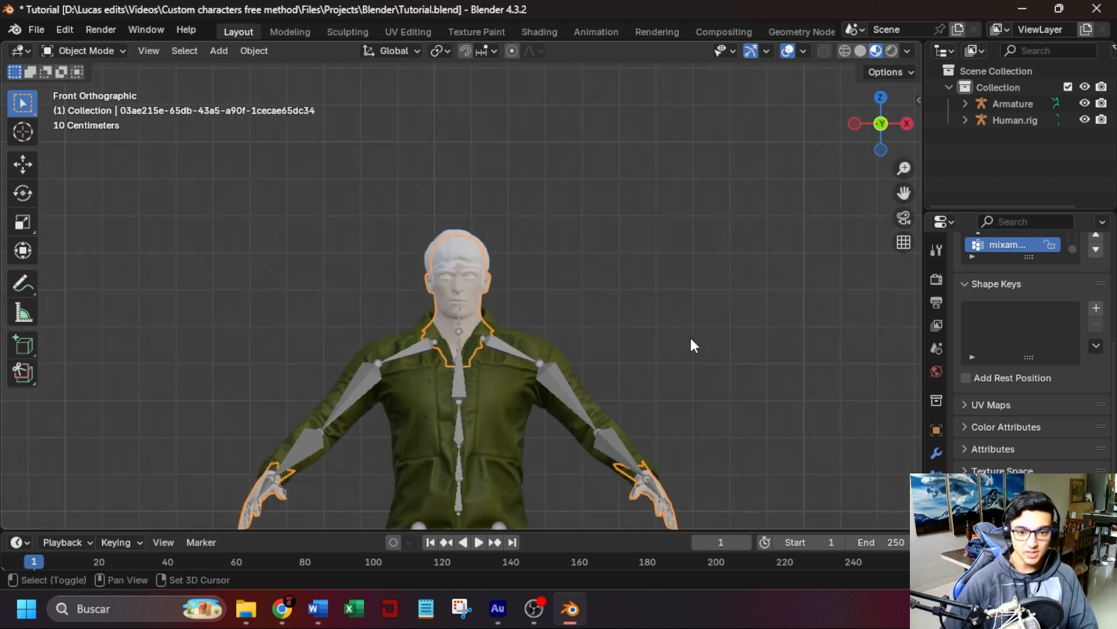
shift+middle_drag(690, 341, 269, 277)
scroll(766, 341, up, 2)
shift+middle_drag(387, 285, 784, 320)
scroll(454, 271, up, 7)
shift+middle_drag(531, 238, 587, 284)
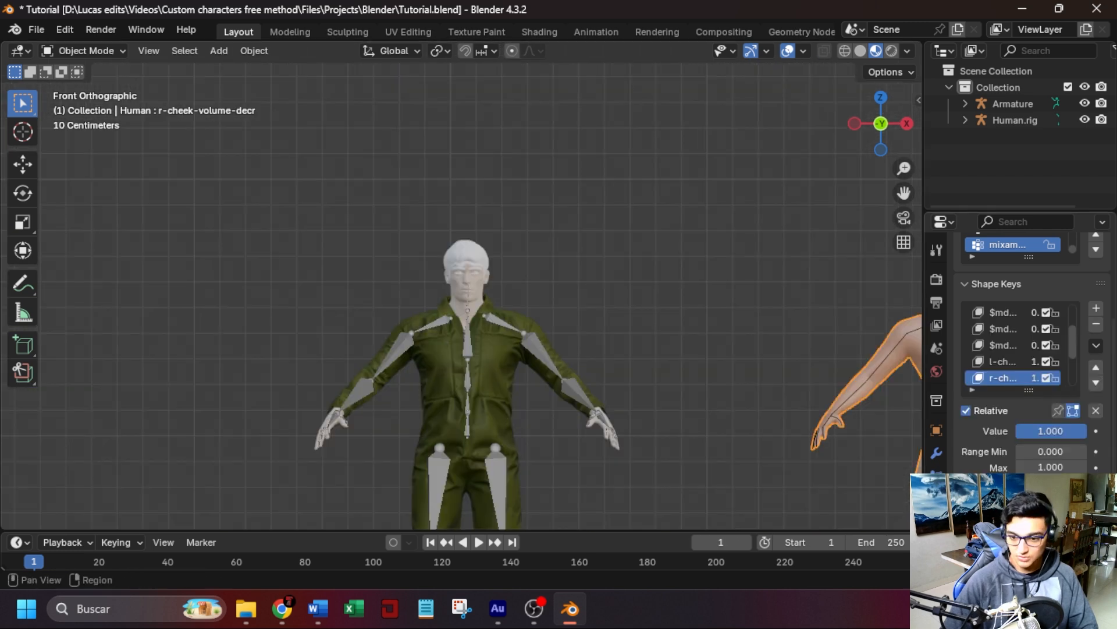
ctrl+scroll(975, 380, down, 1)
scroll(987, 428, up, 5)
scroll(987, 428, up, 1)
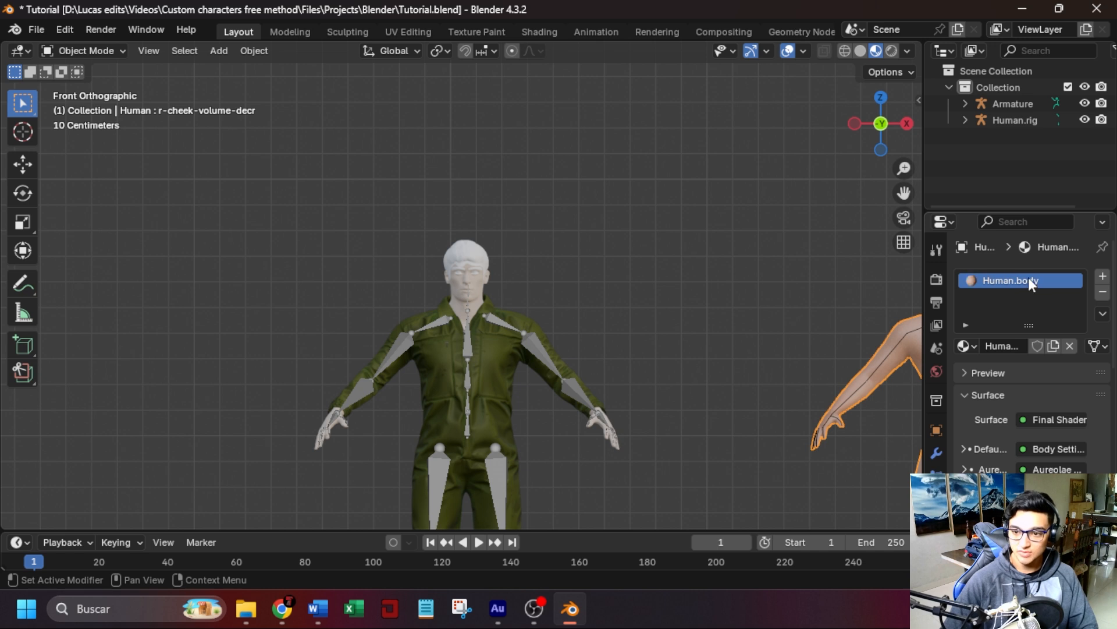
scroll(504, 284, up, 5)
scroll(481, 256, up, 1)
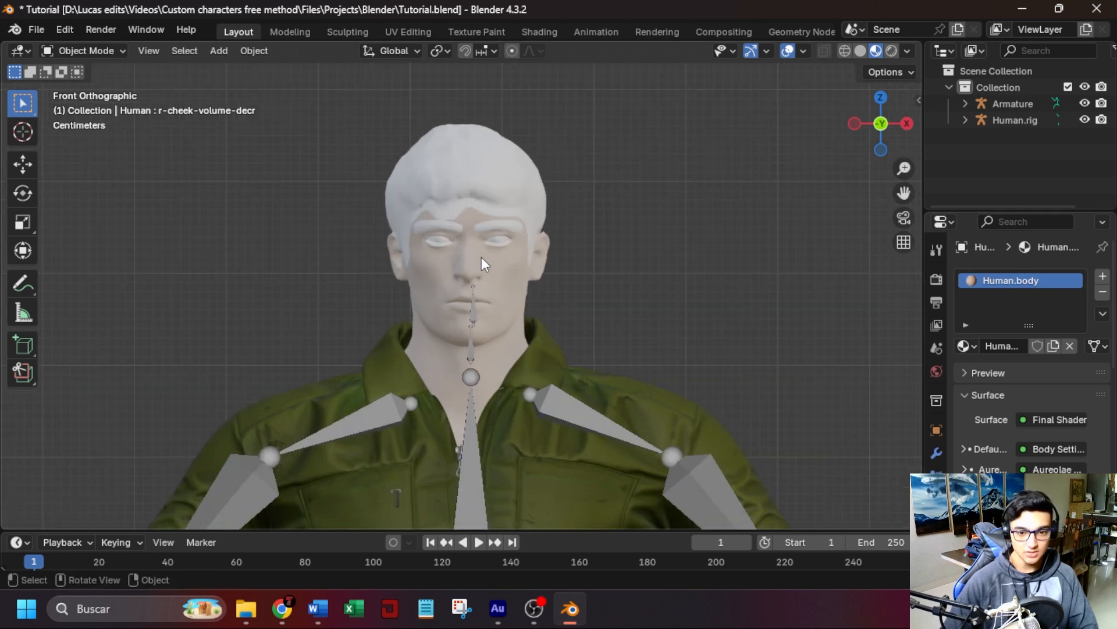
Remove the imported body's existing material slot and assign it the original Human.body material.
click(504, 266)
click(1103, 293)
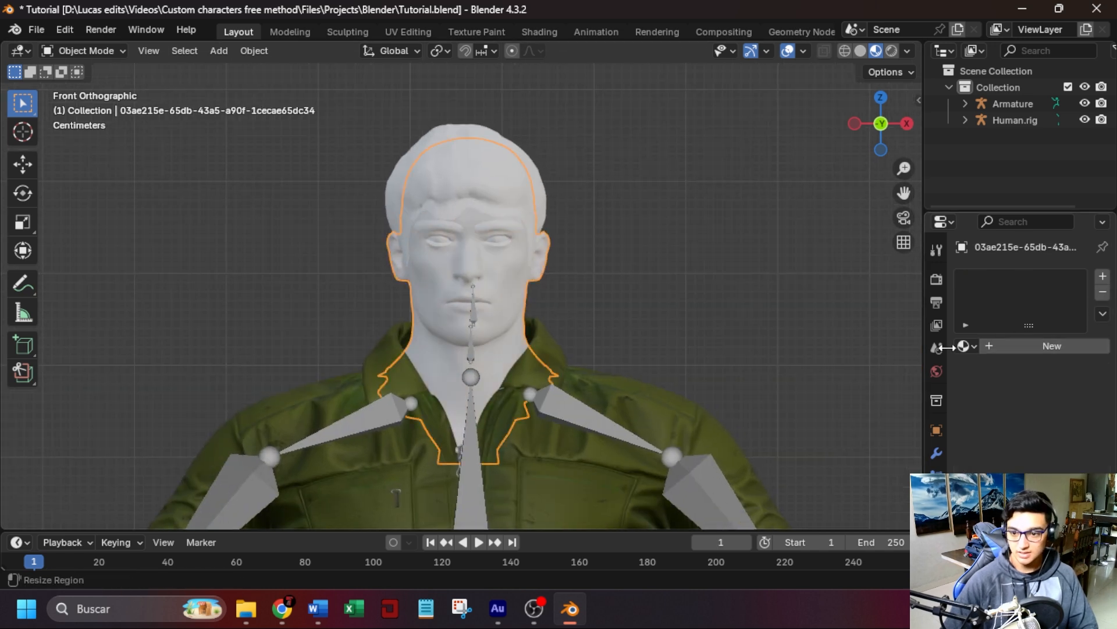
click(964, 346)
scroll(884, 385, down, 13)
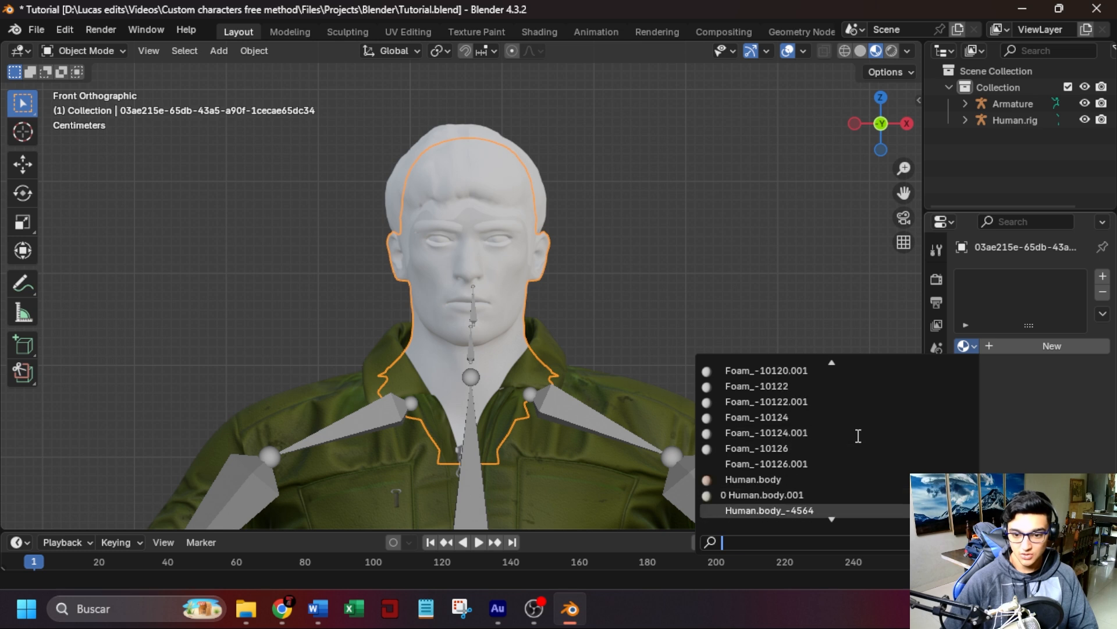
click(841, 386)
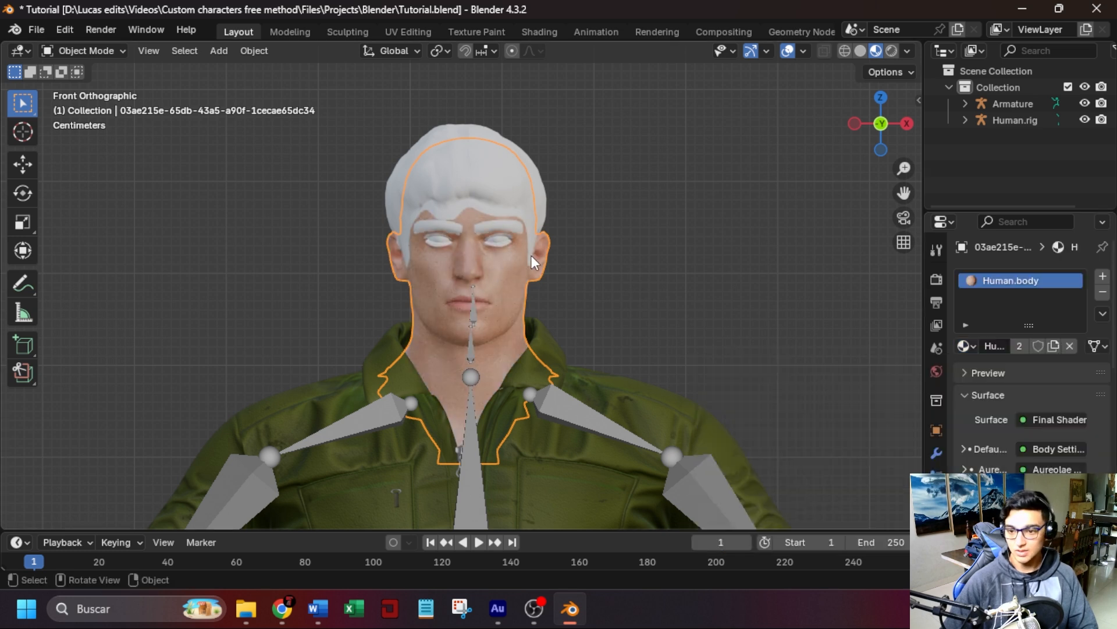
scroll(530, 255, up, 4)
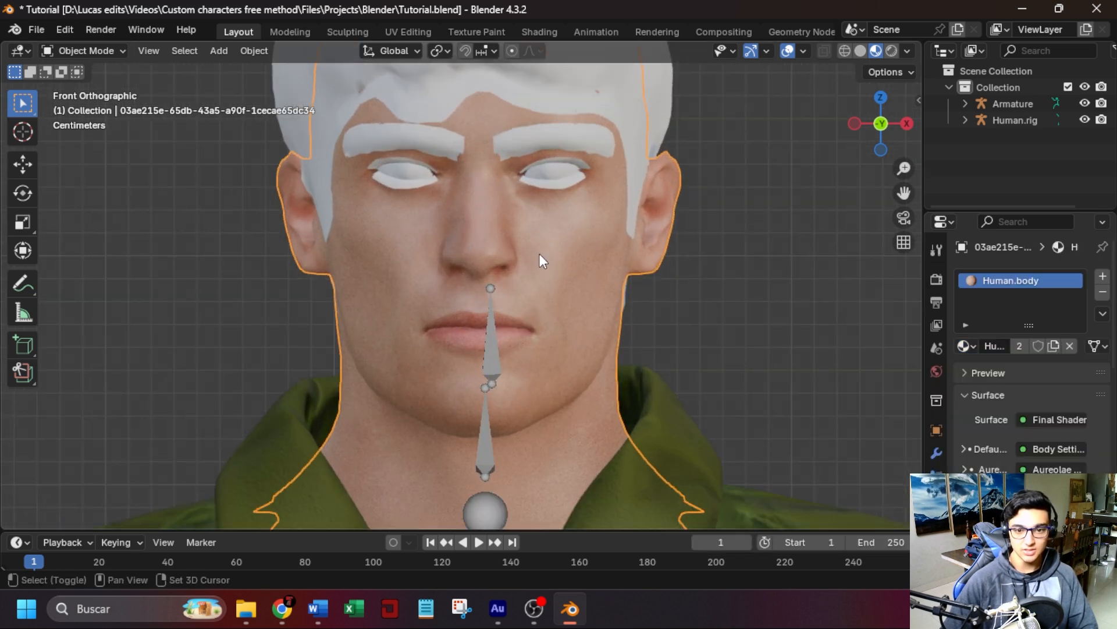
Assign the Human.eyelashes01 material to the eyelashes and Human.eyebrow009 to the eyebrows.
scroll(540, 250, up, 2)
click(563, 215)
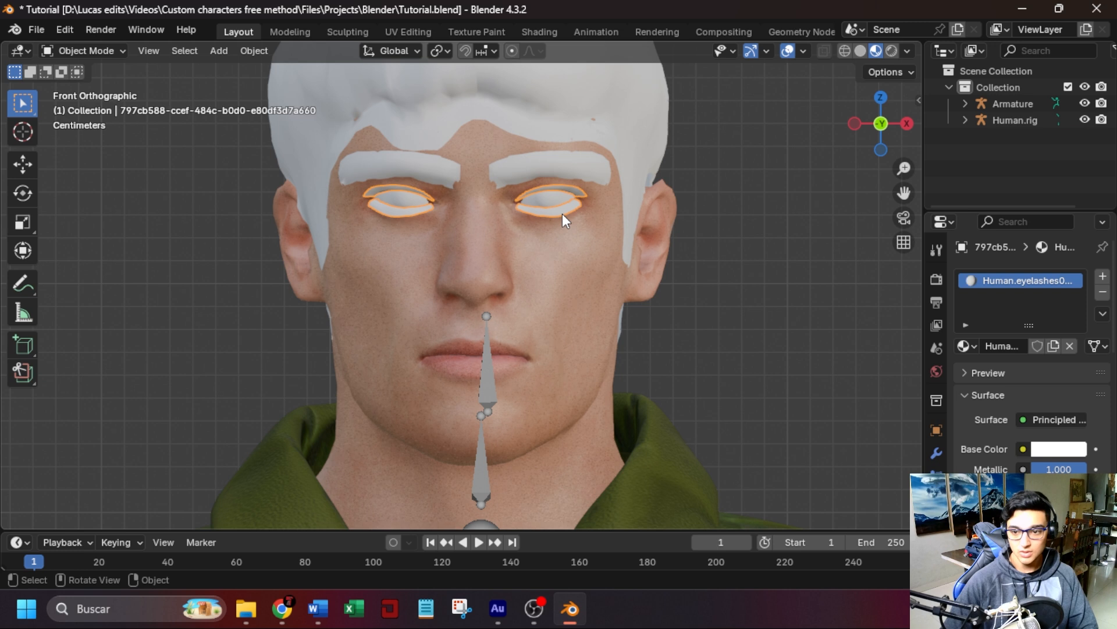
click(964, 348)
click(773, 402)
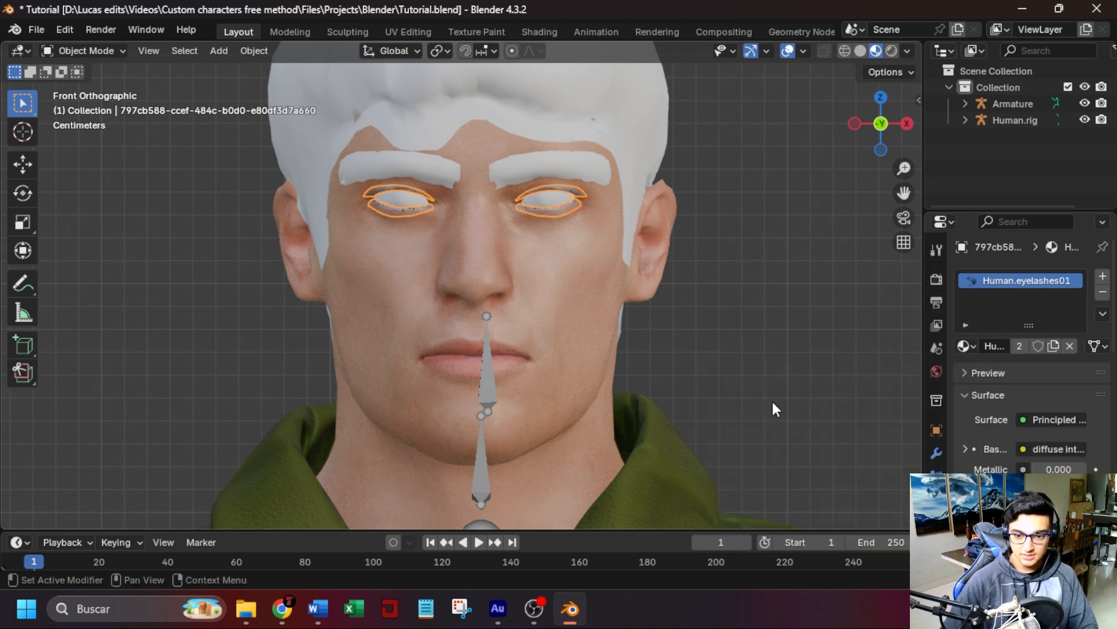
click(557, 163)
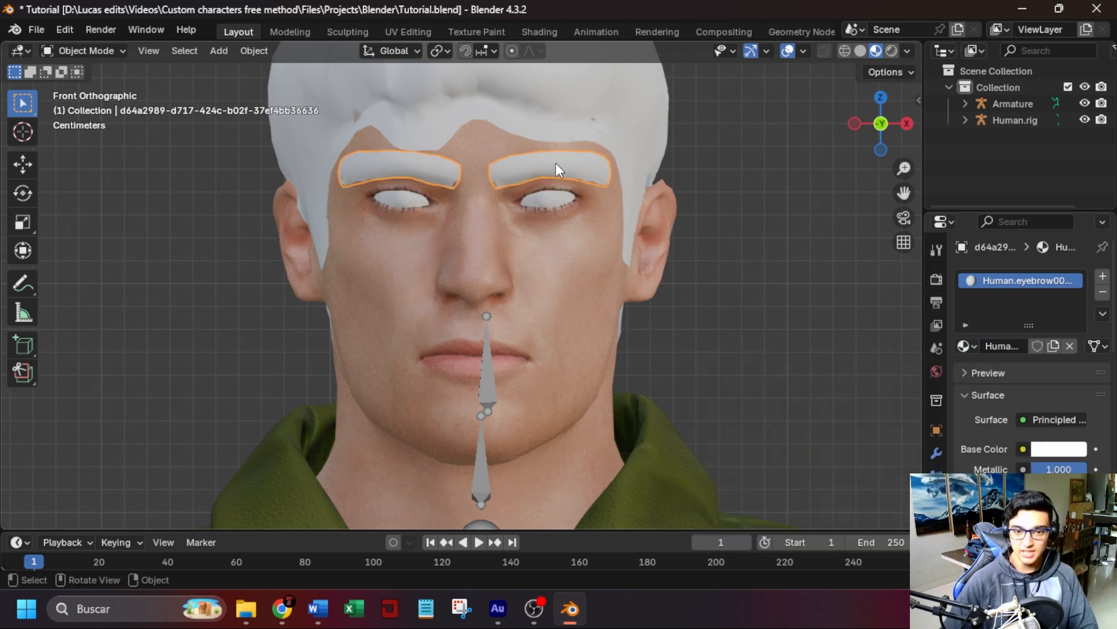
click(963, 348)
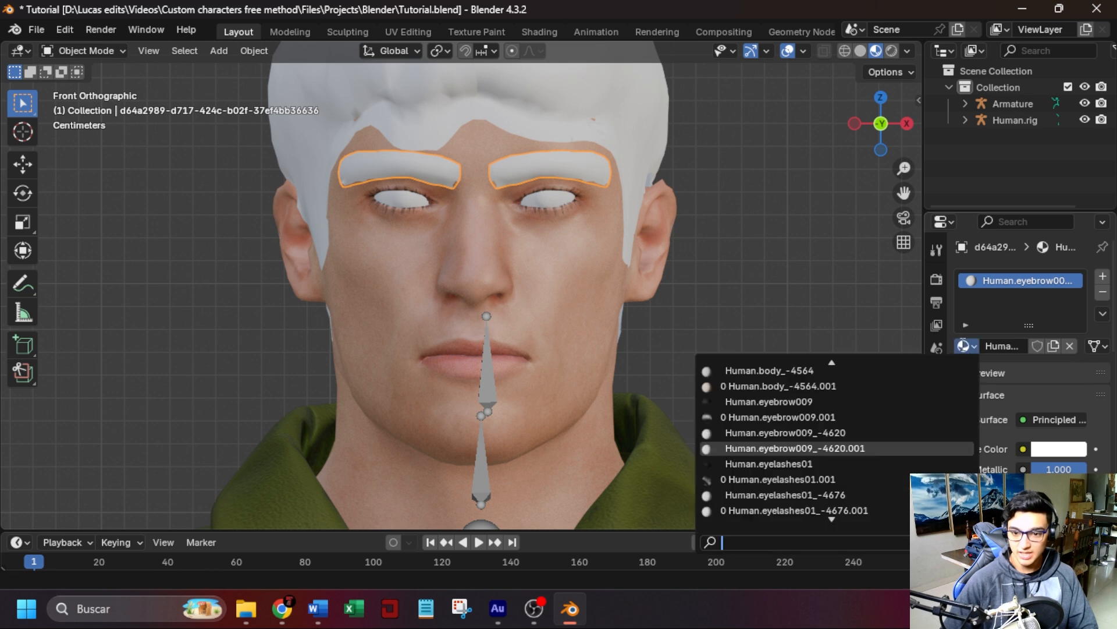
click(793, 401)
Assign the Human.high-poly material to the eyes and Human.short02 to the hair.
click(553, 203)
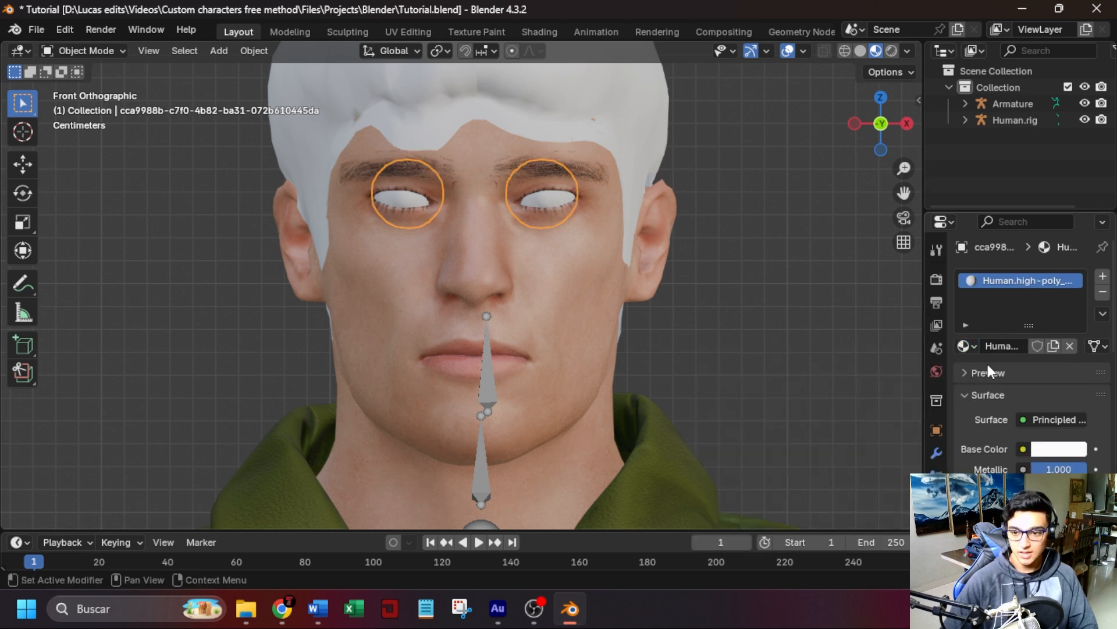
click(965, 348)
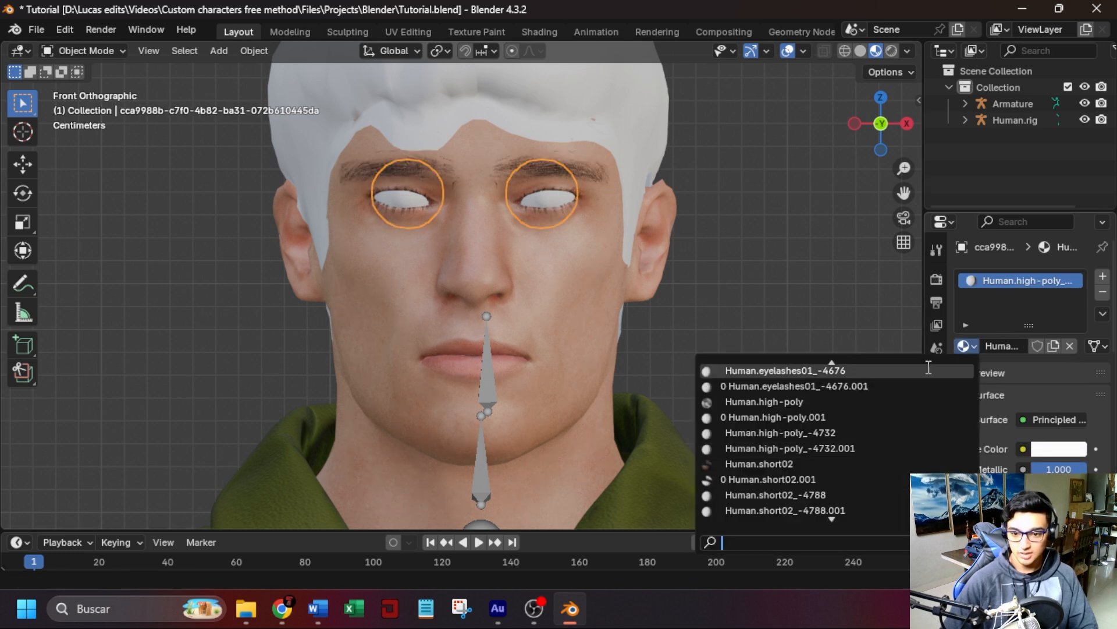
click(863, 400)
scroll(624, 194, down, 1)
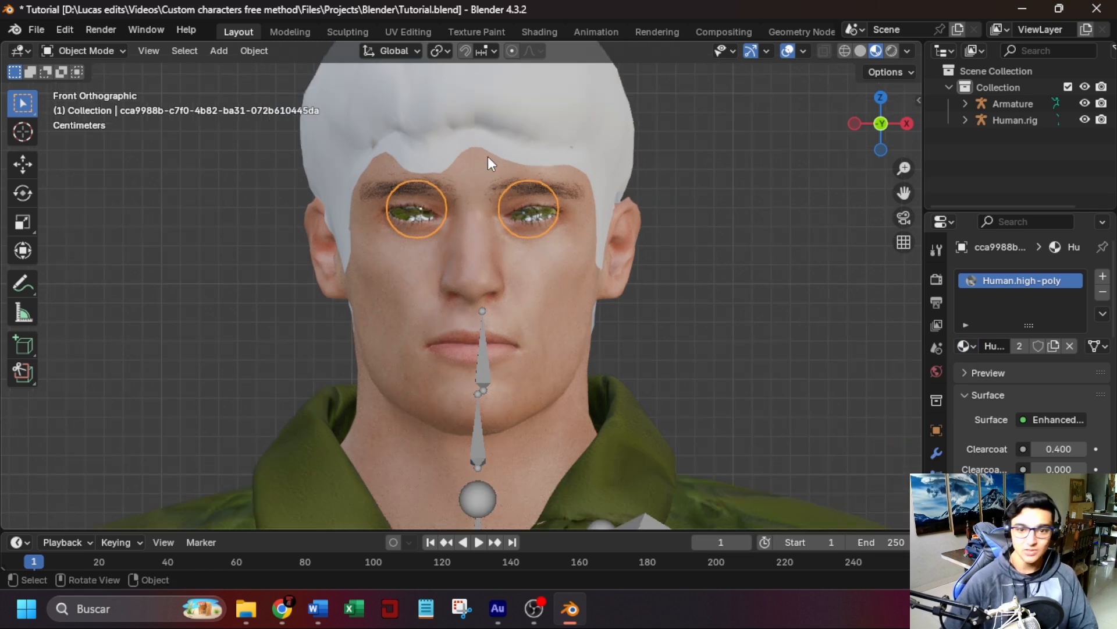
shift+middle_drag(498, 138, 518, 219)
click(519, 218)
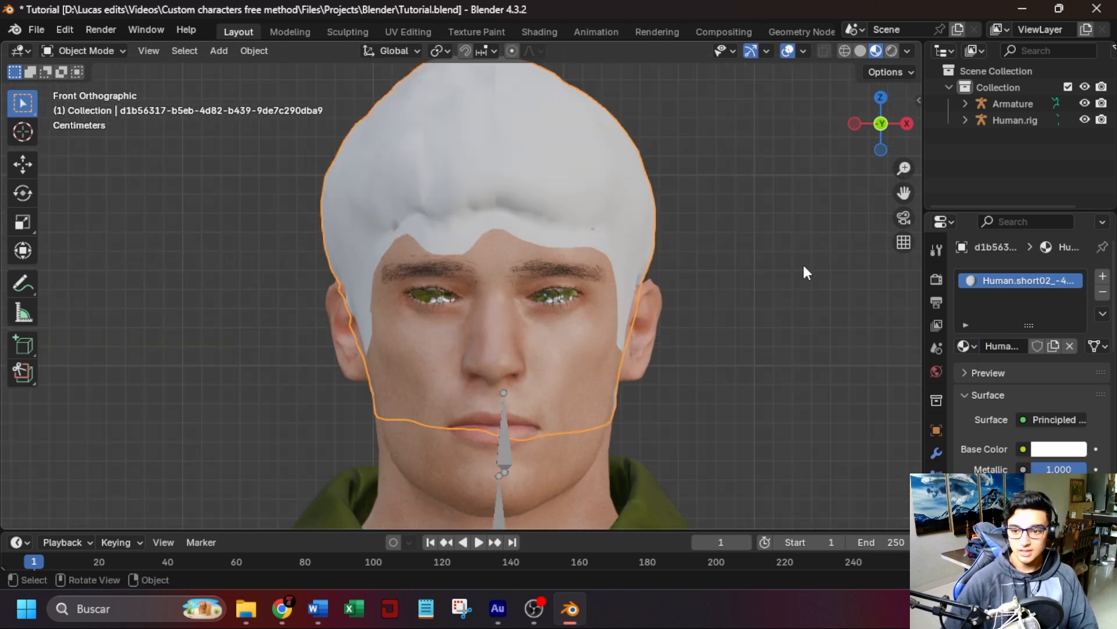
click(959, 346)
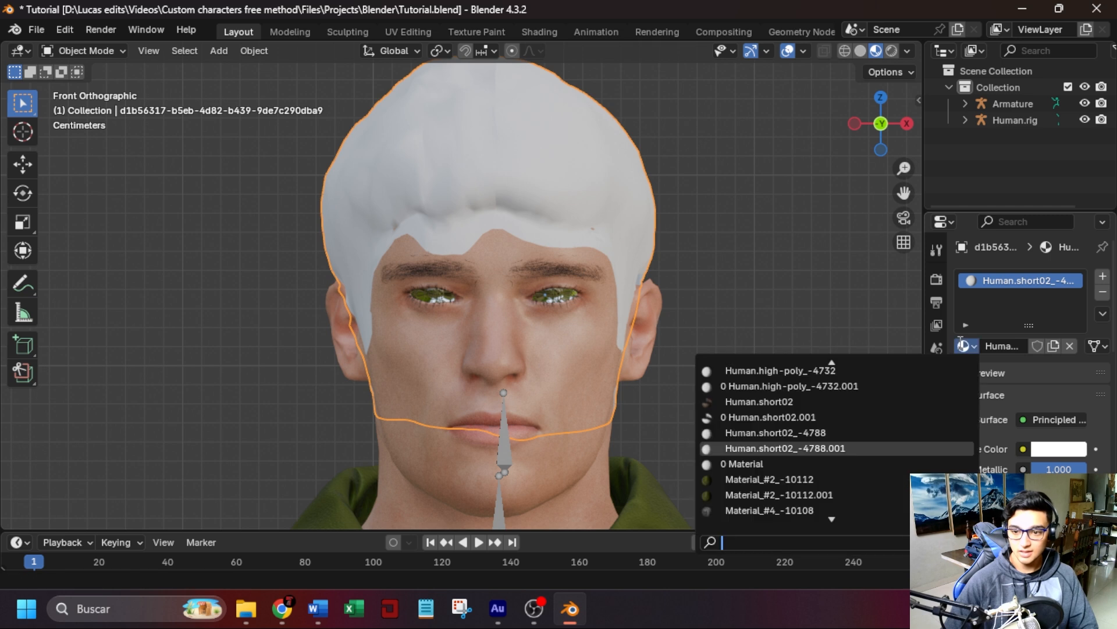
click(845, 400)
scroll(678, 253, down, 4)
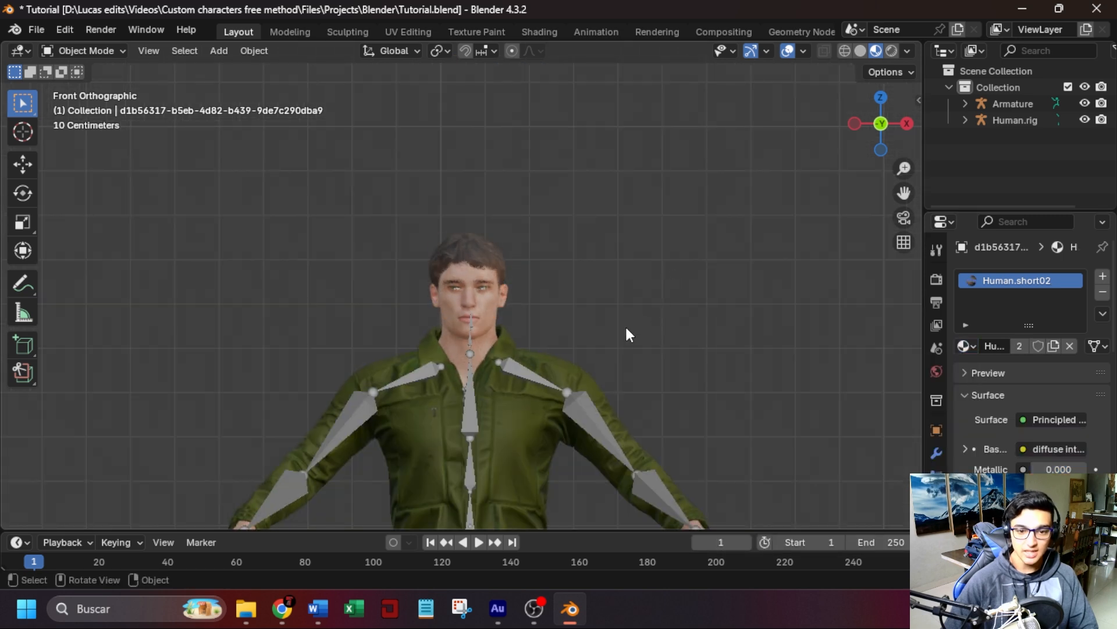
Select the jumpsuit and make its green Material_#2 slot the active material.
scroll(605, 245, up, 2)
shift+middle_drag(597, 202, 616, 217)
scroll(615, 218, up, 4)
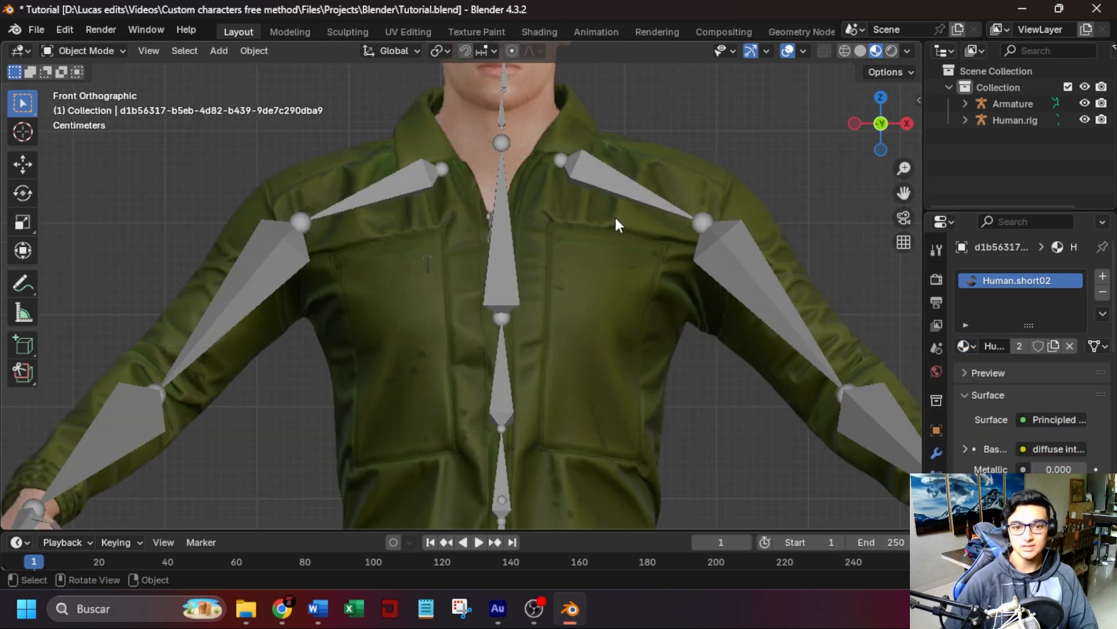
scroll(616, 193, down, 2)
scroll(603, 210, up, 3)
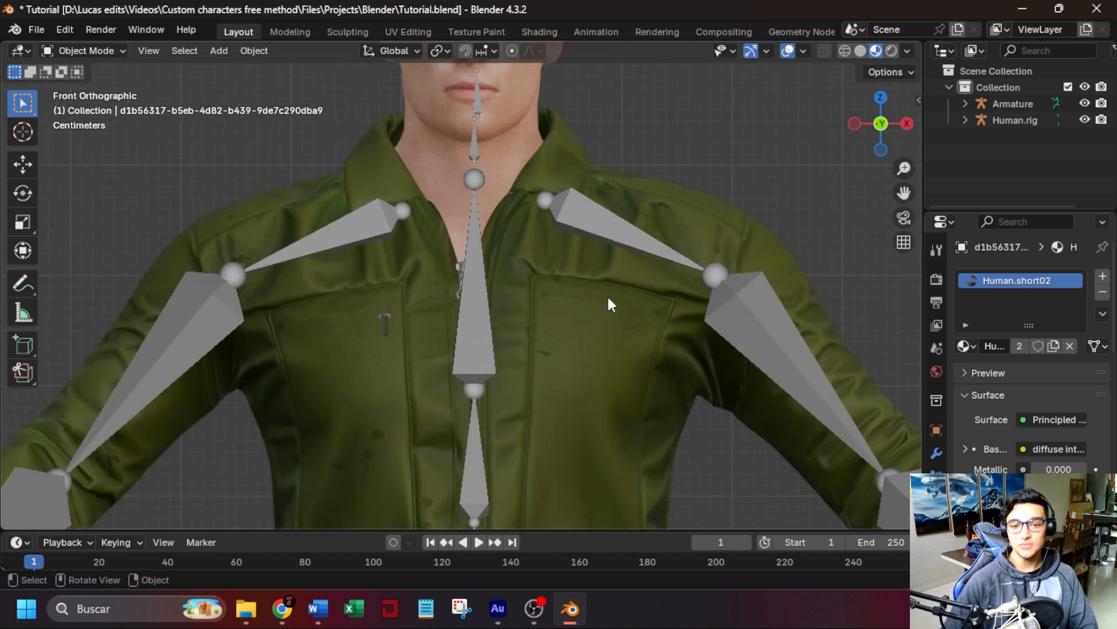
click(606, 280)
scroll(602, 260, down, 1)
shift+middle_drag(602, 260, 610, 207)
click(1011, 330)
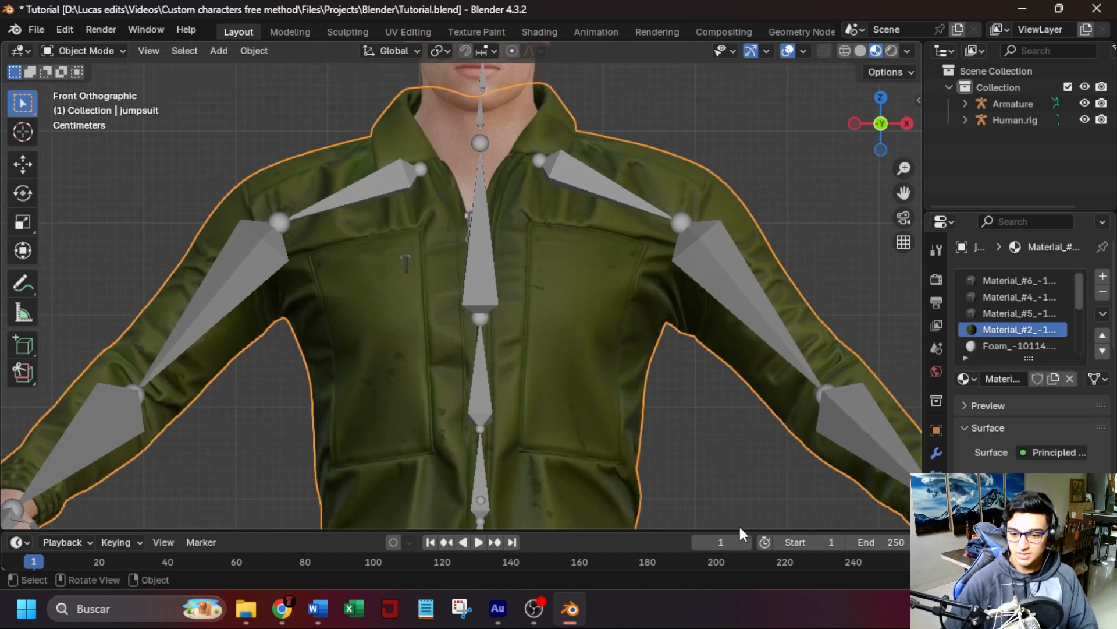
Change the timeline area to a Shader Editor and enlarge it to show the jumpsuit material's nodes.
click(16, 543)
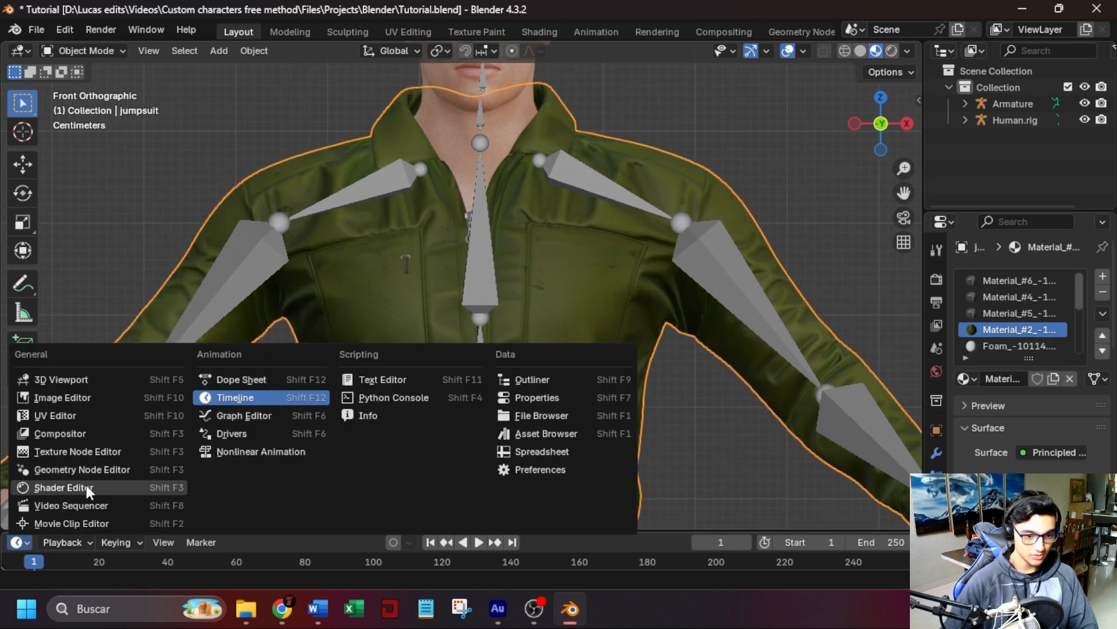
click(47, 489)
drag(659, 531, 667, 274)
Delete the unneeded node from the jumpsuit material and set the Principled BSDF's Metallic value to 0.
scroll(434, 465, up, 4)
middle_drag(431, 464, 486, 461)
drag(397, 465, 254, 345)
click(336, 448)
scroll(337, 448, up, 4)
click(193, 444)
key(x)
middle_drag(332, 477, 376, 371)
scroll(386, 398, down, 3)
drag(694, 428, 988, 424)
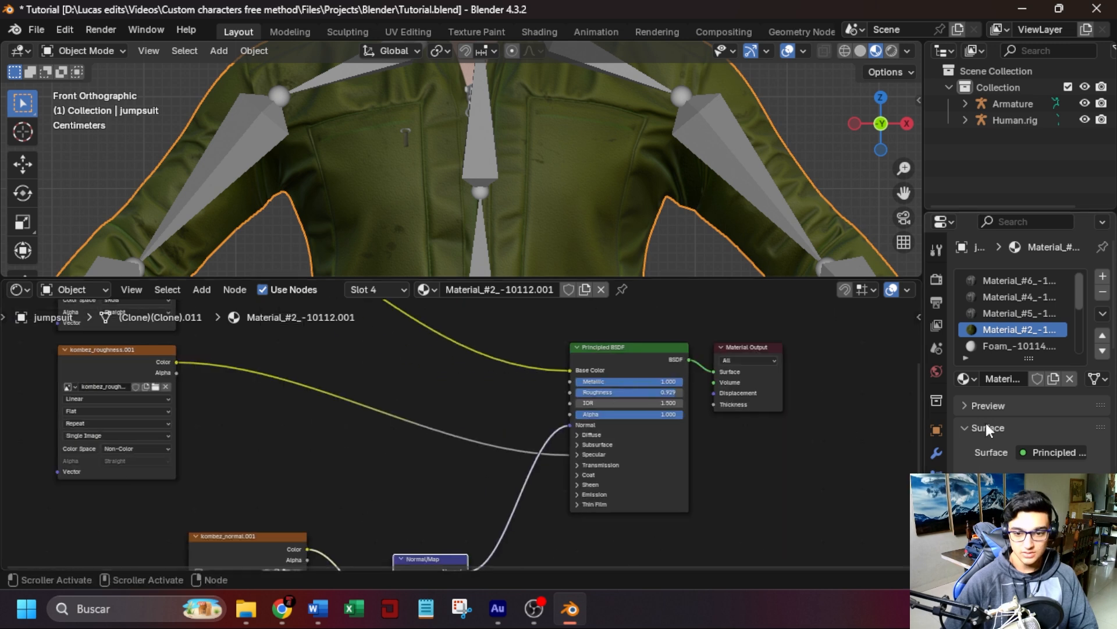
drag(669, 382, 575, 383)
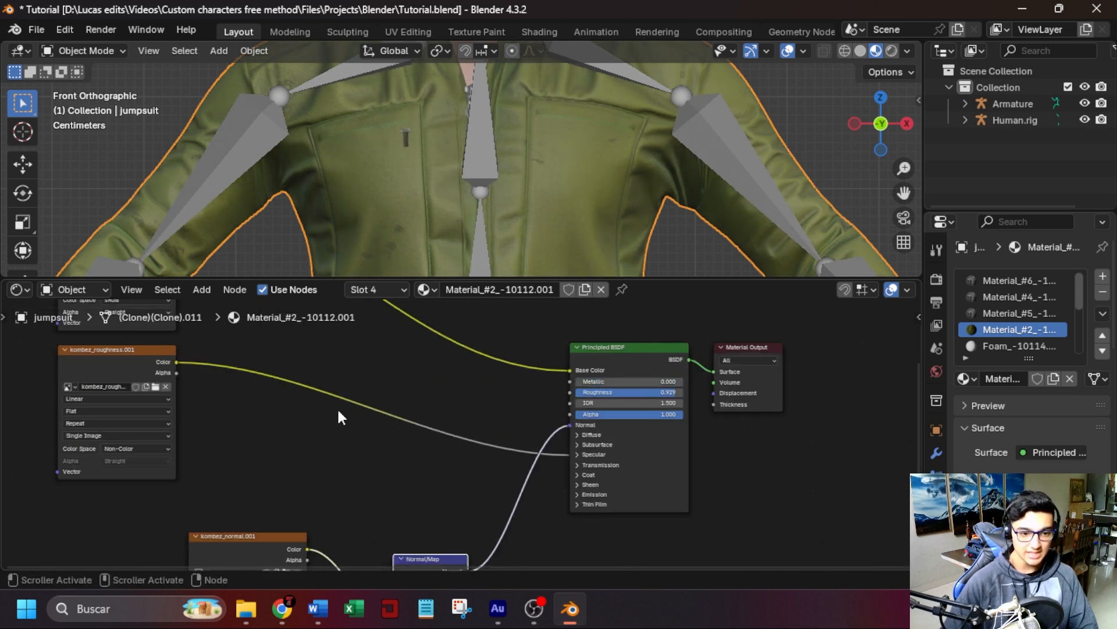
Reconnect the kombez_roughness texture from the specular IOR Level to the Roughness input and set IOR Level to 0.500.
click(578, 455)
mouse_move(570, 479)
mouse_down()
mouse_move(539, 459)
mouse_move(569, 392)
mouse_up()
click(635, 469)
click(639, 460)
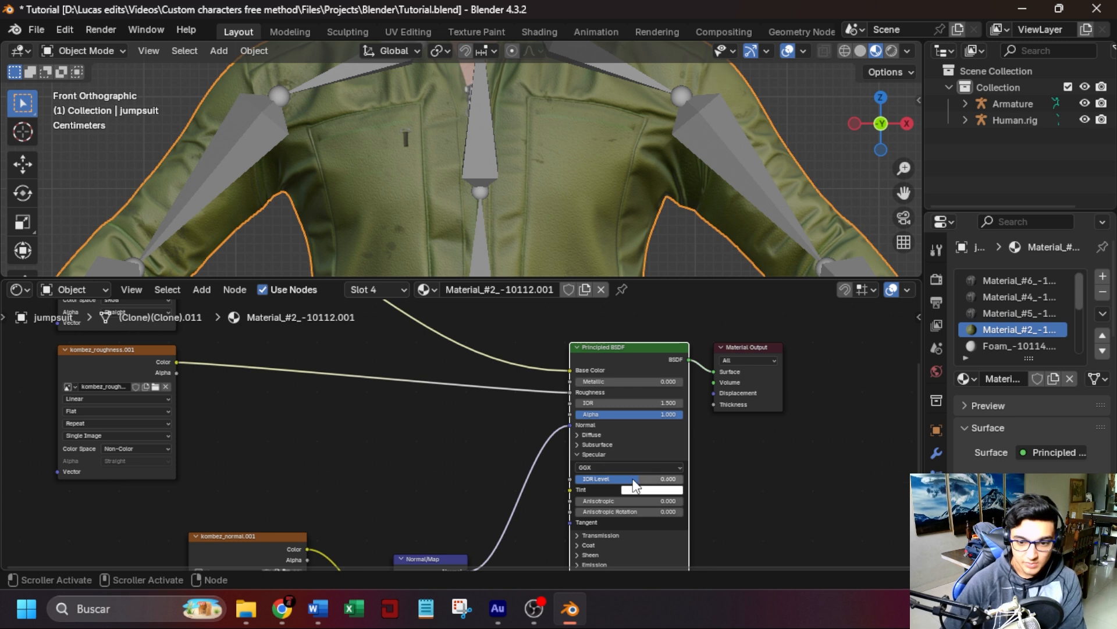
scroll(436, 422, down, 2)
Set the strength of the jumpsuit material's Normal Map node to 3.
middle_drag(405, 414, 504, 413)
scroll(547, 466, up, 3)
middle_drag(573, 495, 542, 374)
click(515, 492)
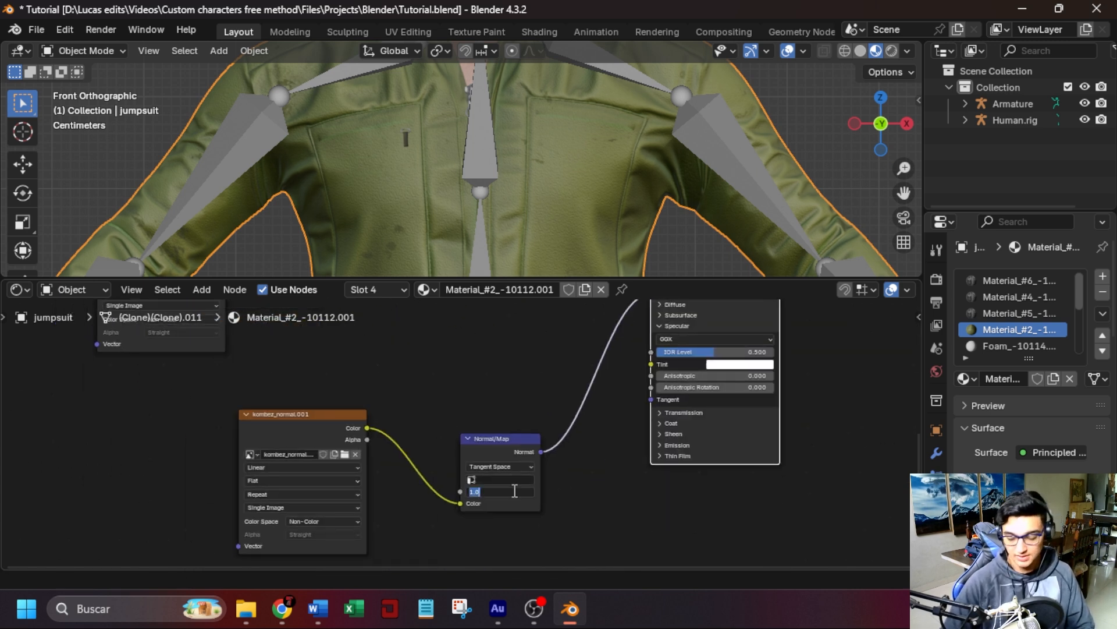
text(3)
key(Return)
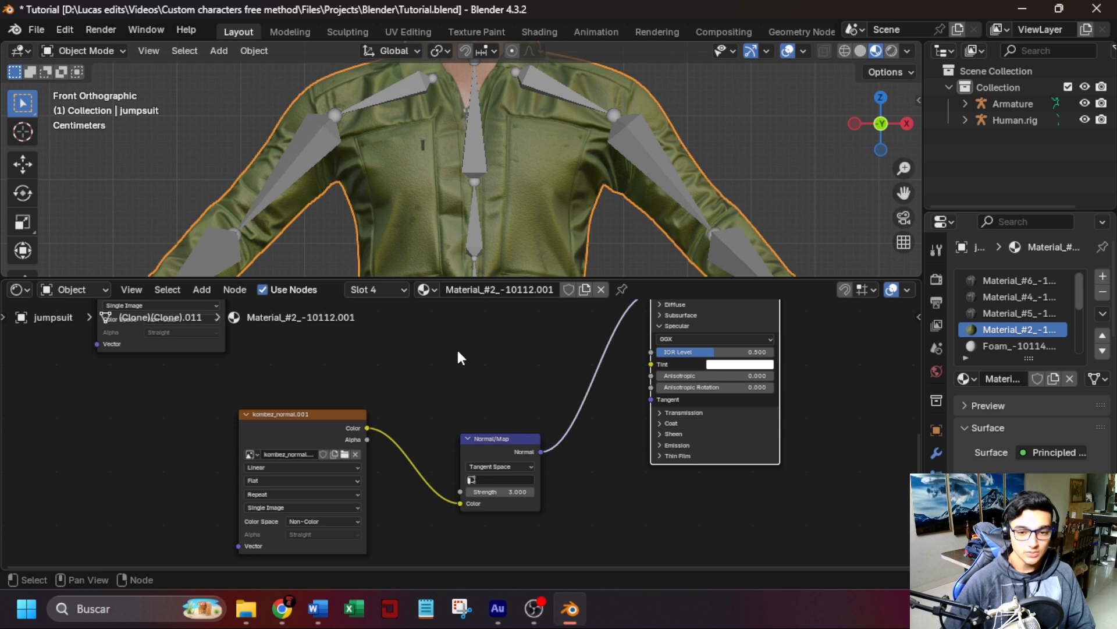
Move the roughness texture node down and insert a Hue/Saturation/Value node between the kombez_albedo texture and the Base Color input.
scroll(458, 357, down, 1)
middle_drag(496, 344, 511, 483)
scroll(355, 364, up, 4)
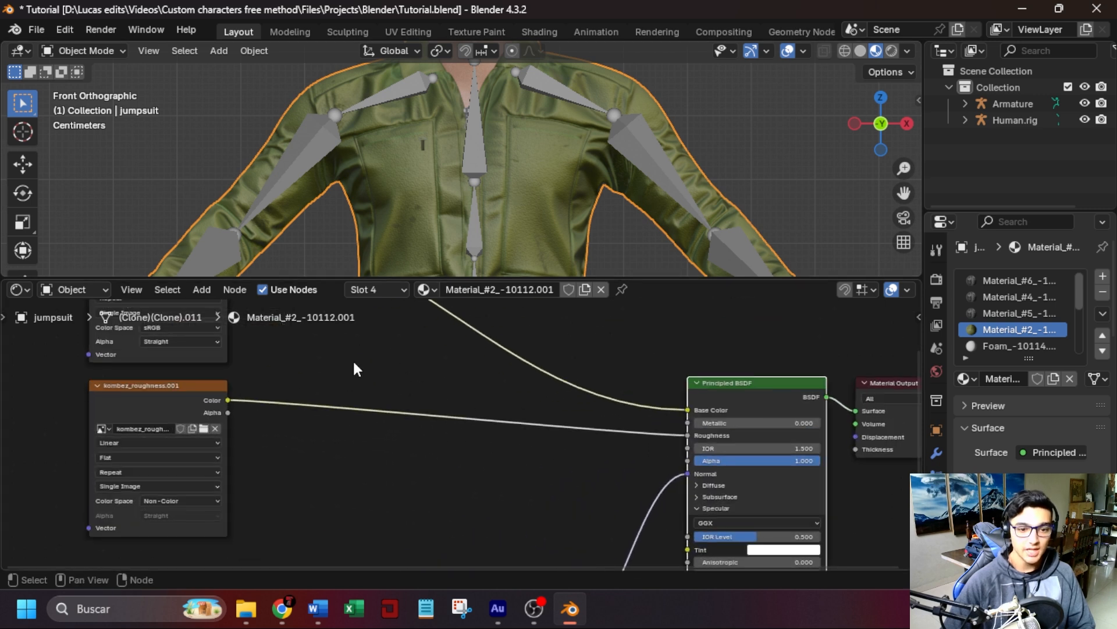
drag(136, 382, 127, 439)
middle_drag(428, 366, 451, 472)
scroll(504, 410, down, 2)
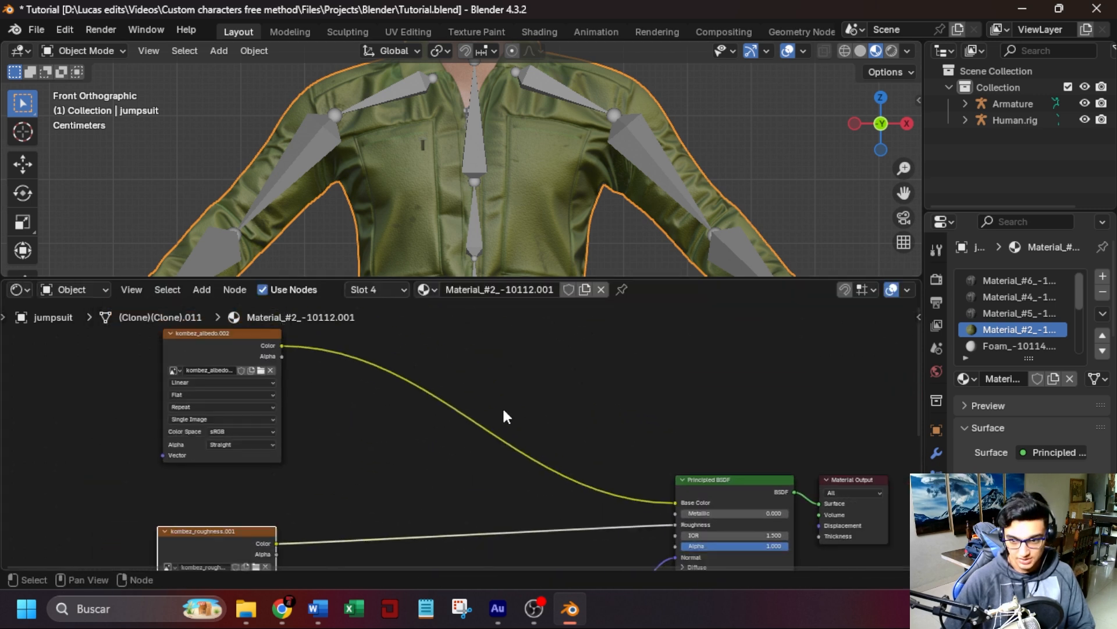
scroll(520, 393, up, 2)
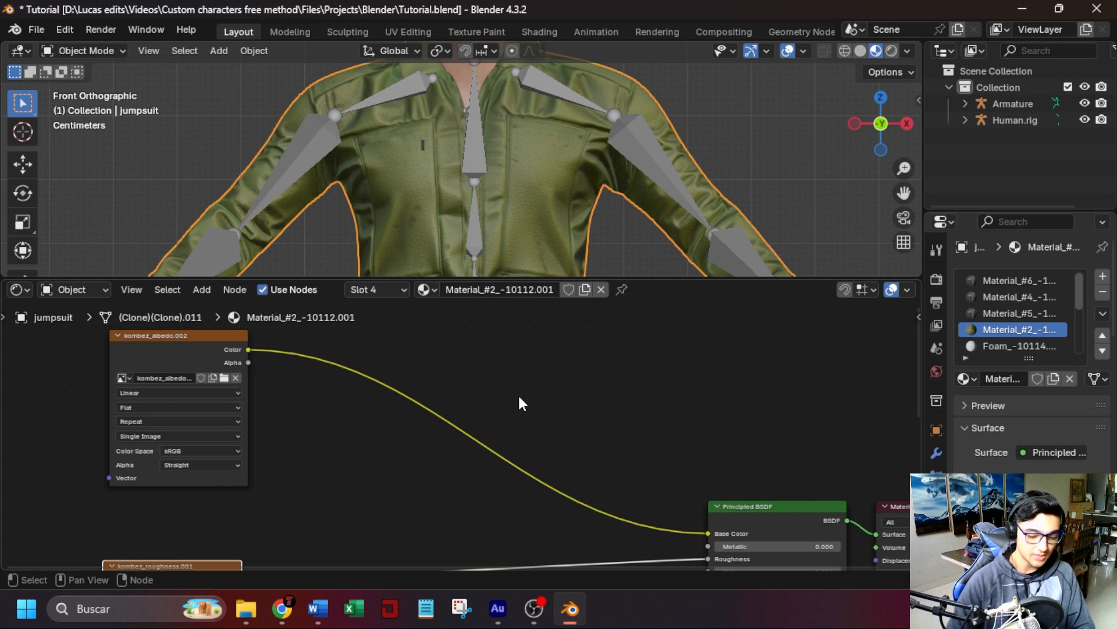
key(shift+a)
text(hue)
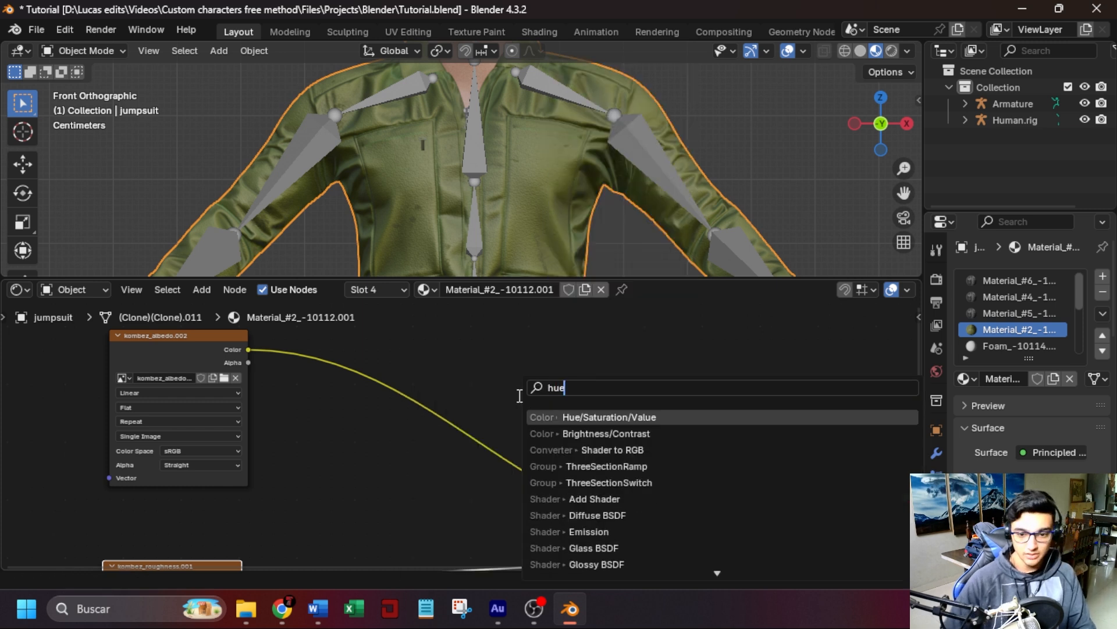
click(599, 417)
click(449, 378)
Recolor the jumpsuit reddish brown with hue 0.320, saturation 1.220 and value 1.090, and shrink the Shader Editor to view the character.
scroll(661, 446, up, 5)
middle_drag(664, 446, 655, 471)
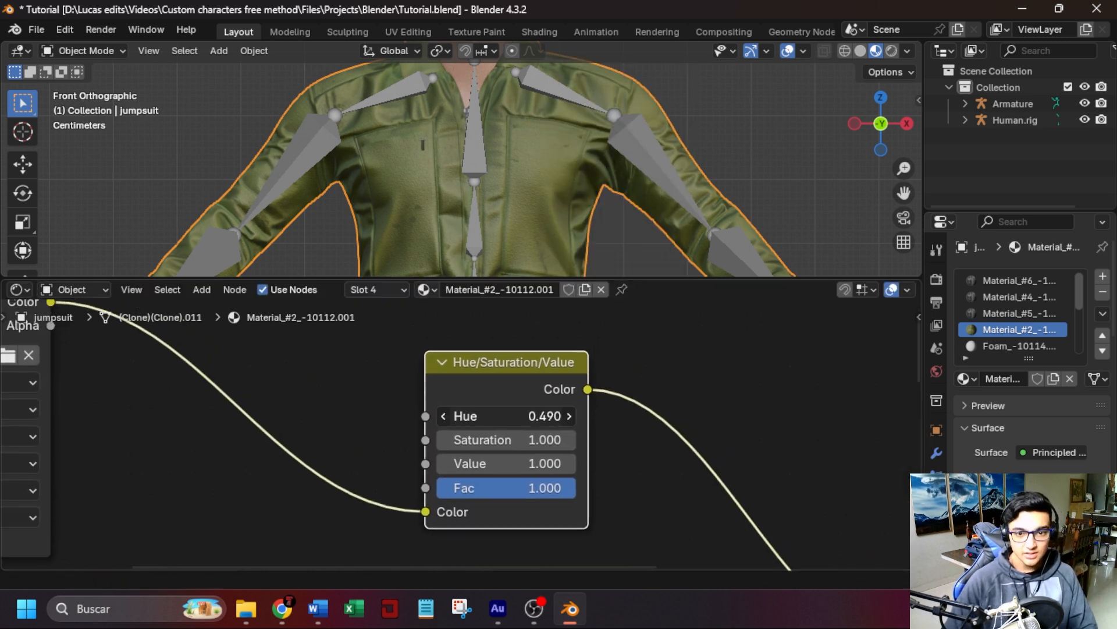
drag(506, 416, 508, 439)
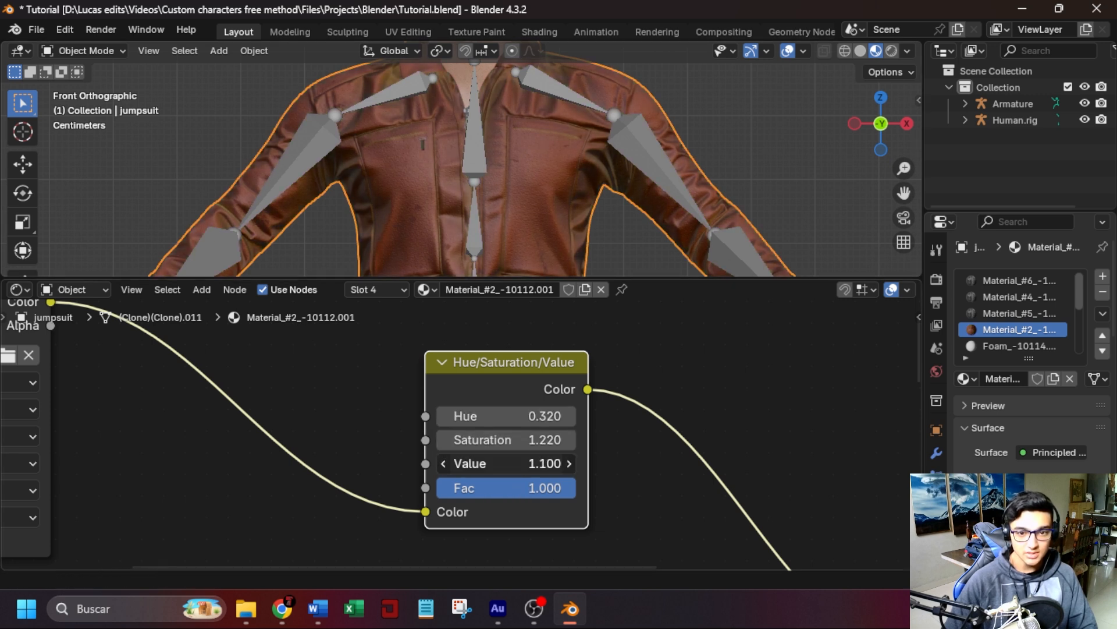
scroll(617, 482, down, 4)
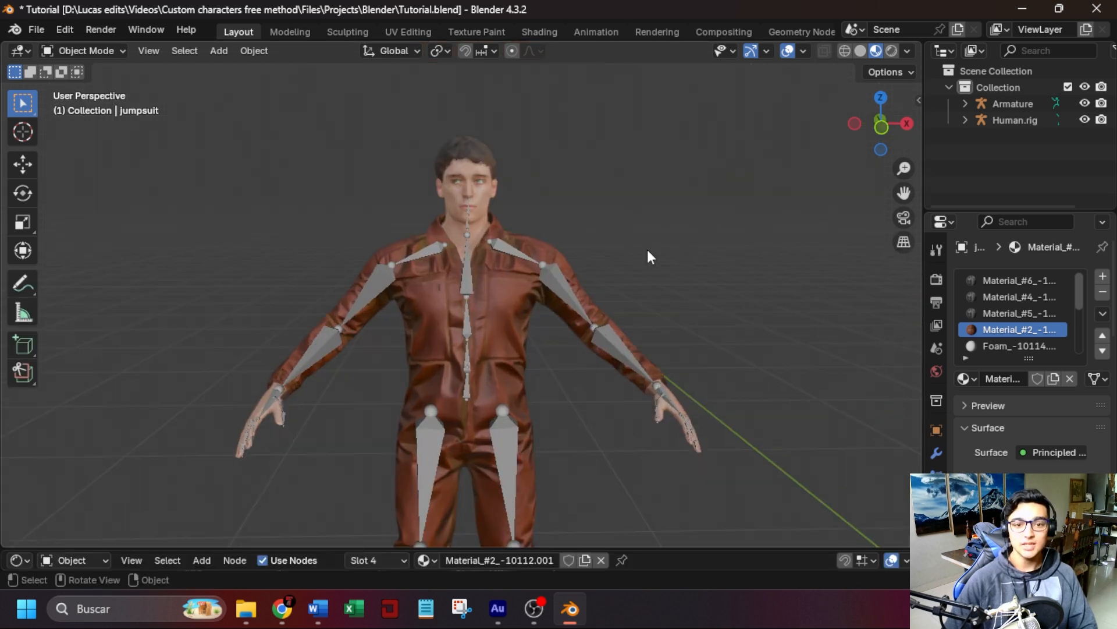
scroll(648, 251, up, 2)
middle_drag(646, 248, 604, 211)
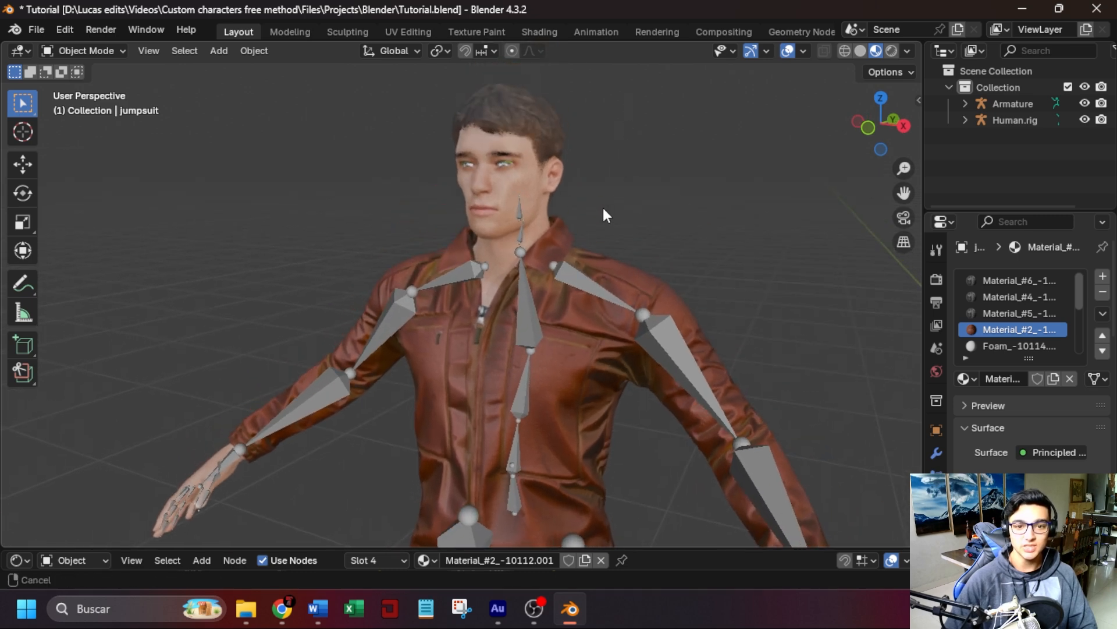